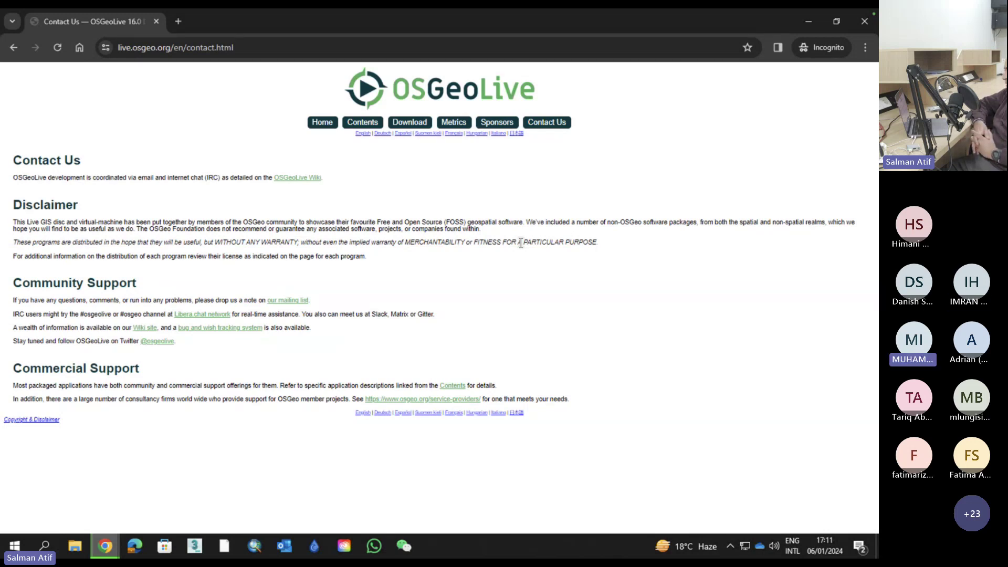
# Open the OSGeoLive Download page and highlight the 4.0 GB osgeolive iso size under magnification
pyautogui.click(418, 121)
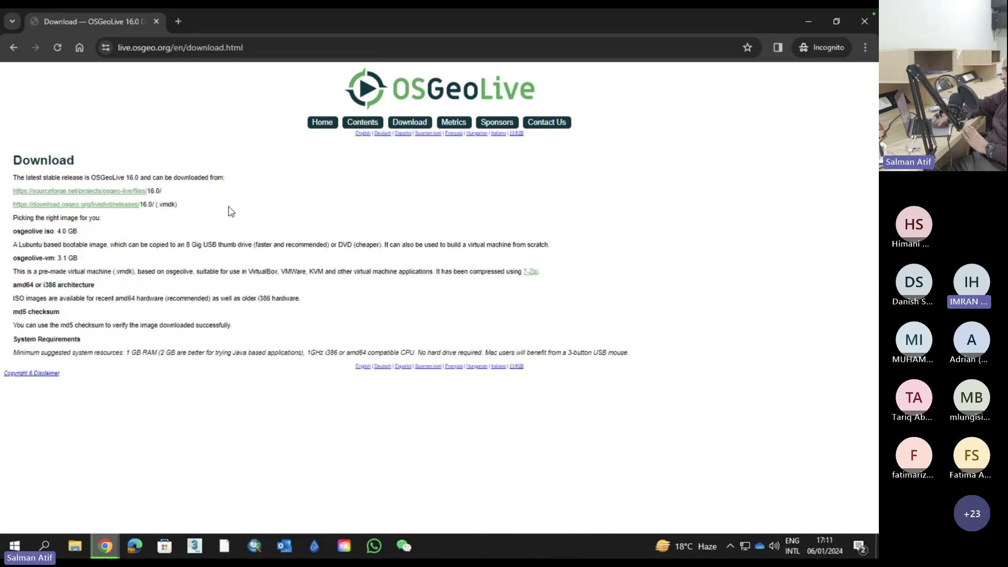
pyautogui.tripleClick(60, 232)
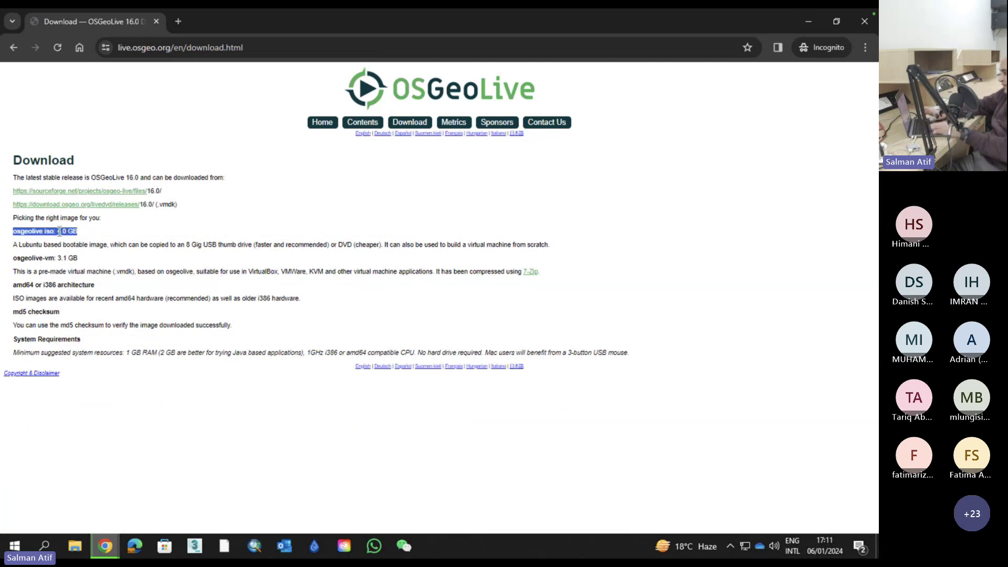
pyautogui.press('super+plus')
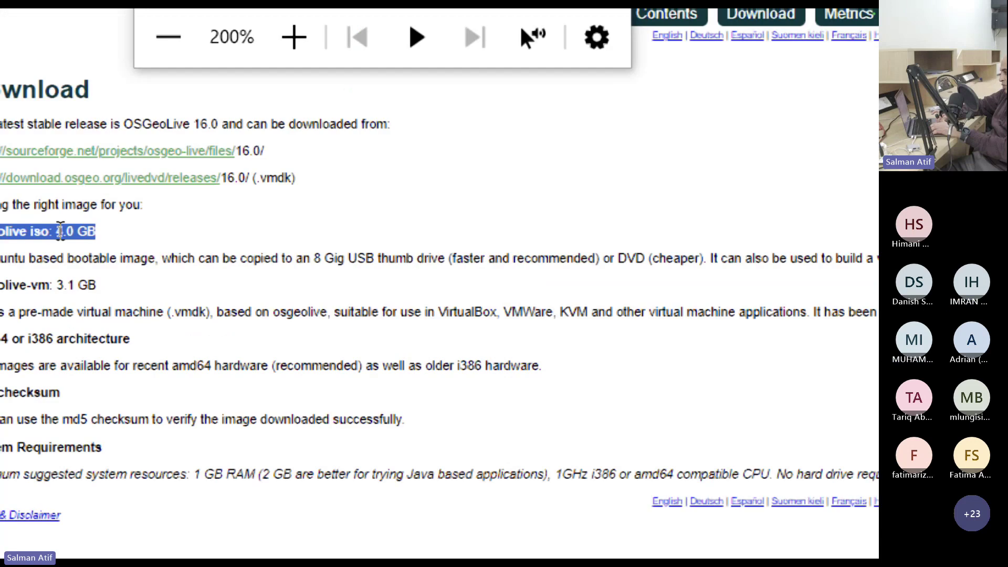
pyautogui.click(169, 269)
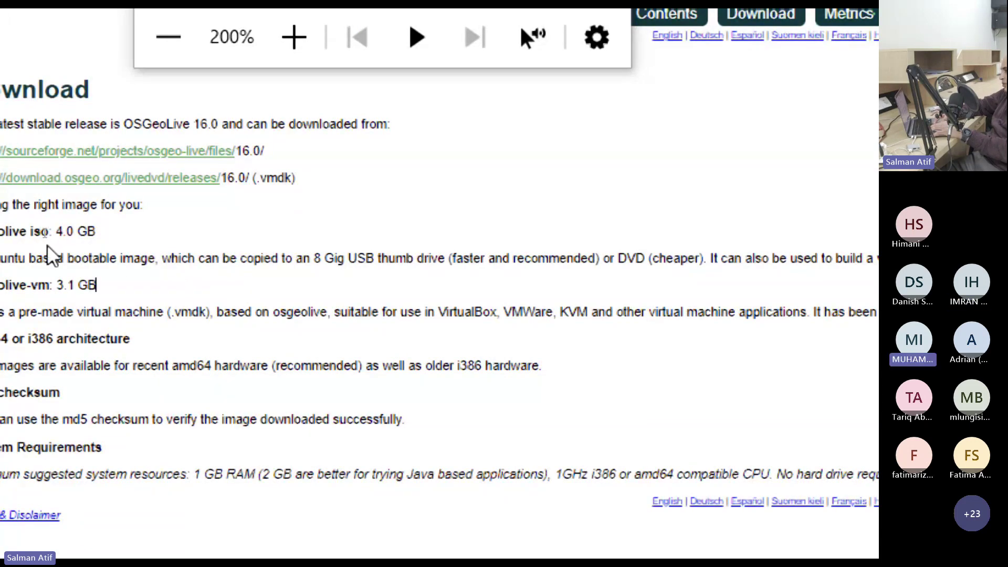
pyautogui.moveTo(51, 231); pyautogui.dragTo(103, 239)
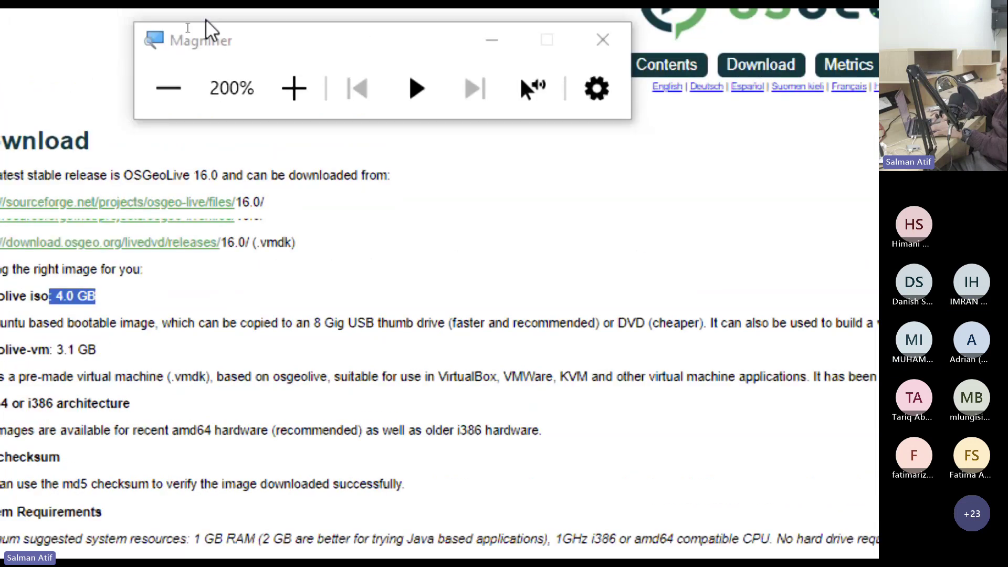
# Restore normal magnification, clear the highlight, close Magnifier, and bring up File Explorer
pyautogui.click(174, 90)
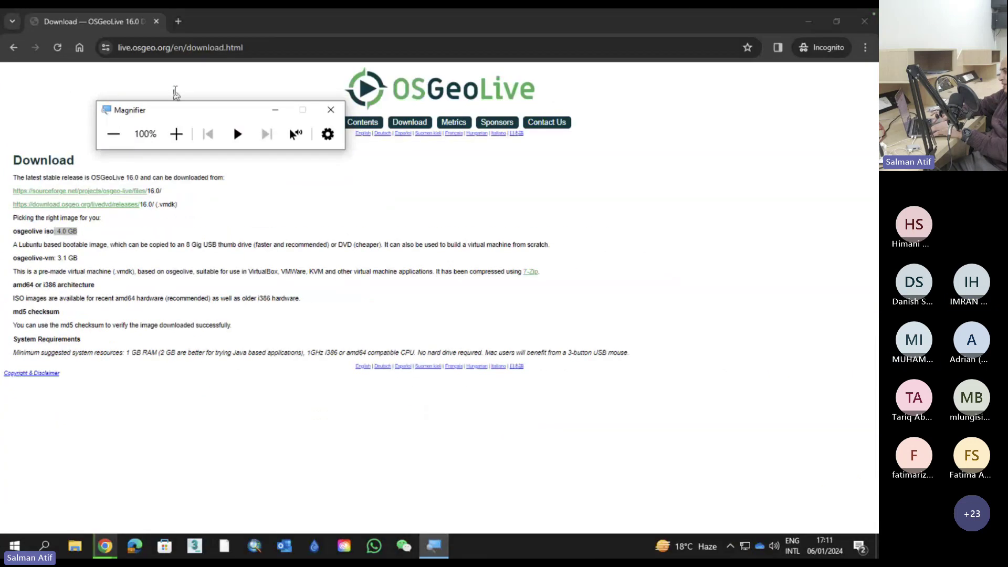
pyautogui.click(200, 204)
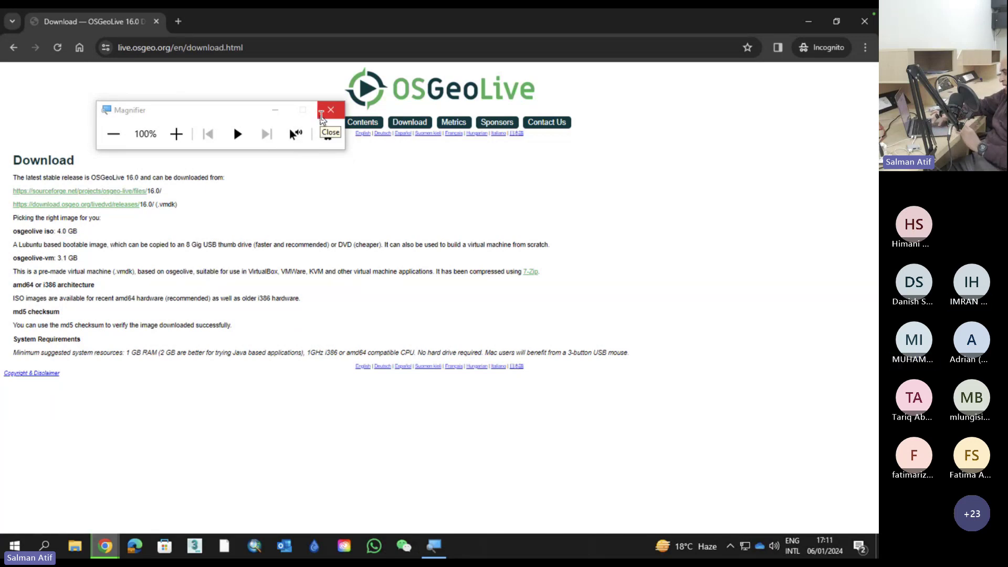
pyautogui.click(322, 116)
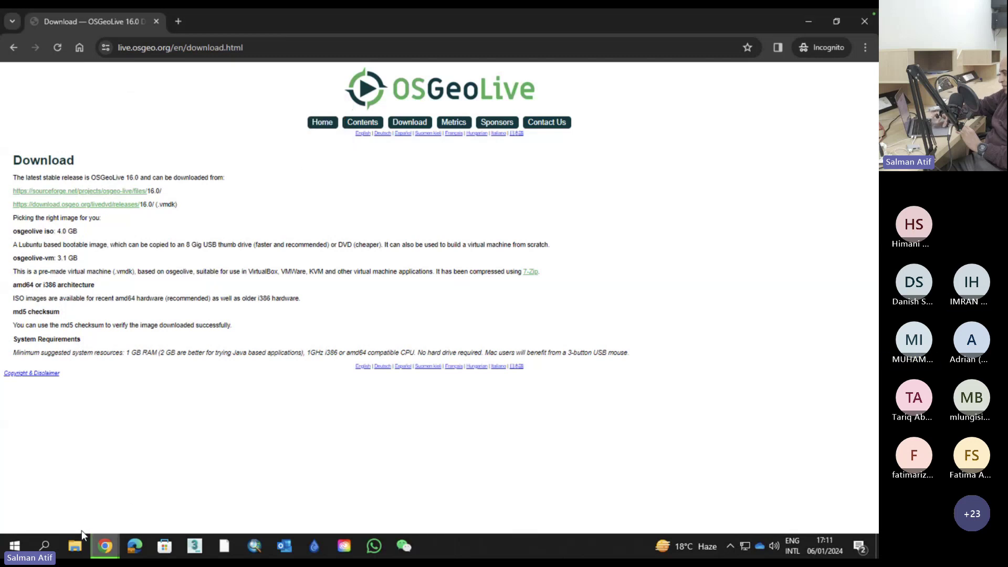
pyautogui.click(75, 547)
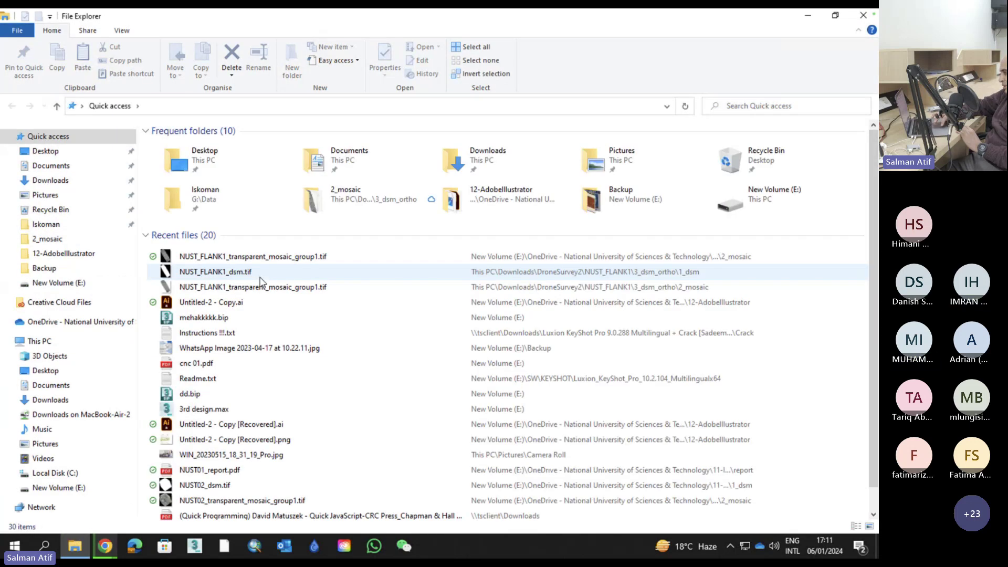
# Open Downloads and show the context menu of osgeolive-15.0-amd64.iso, then dismiss it
pyautogui.click(79, 187)
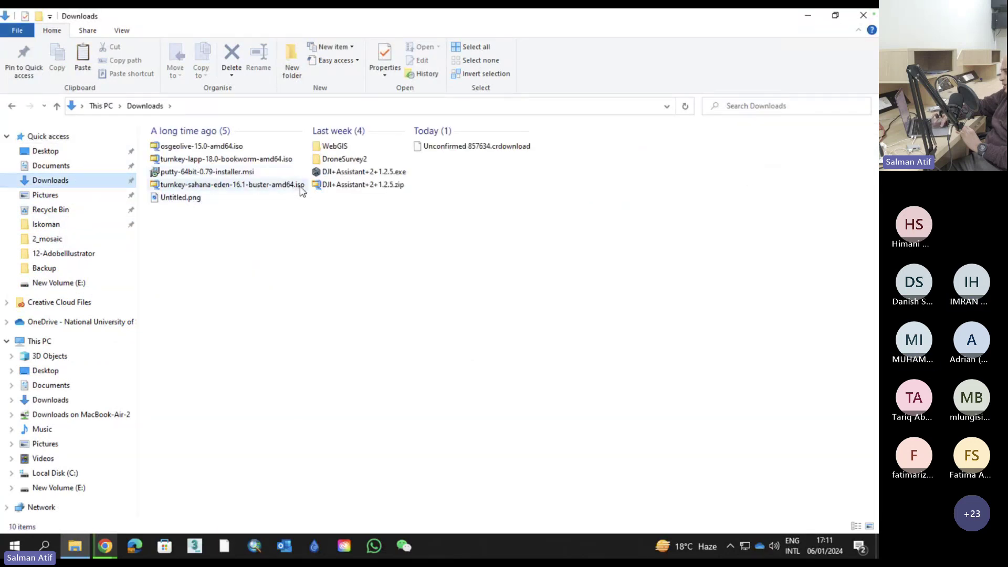
pyautogui.moveTo(296, 190)
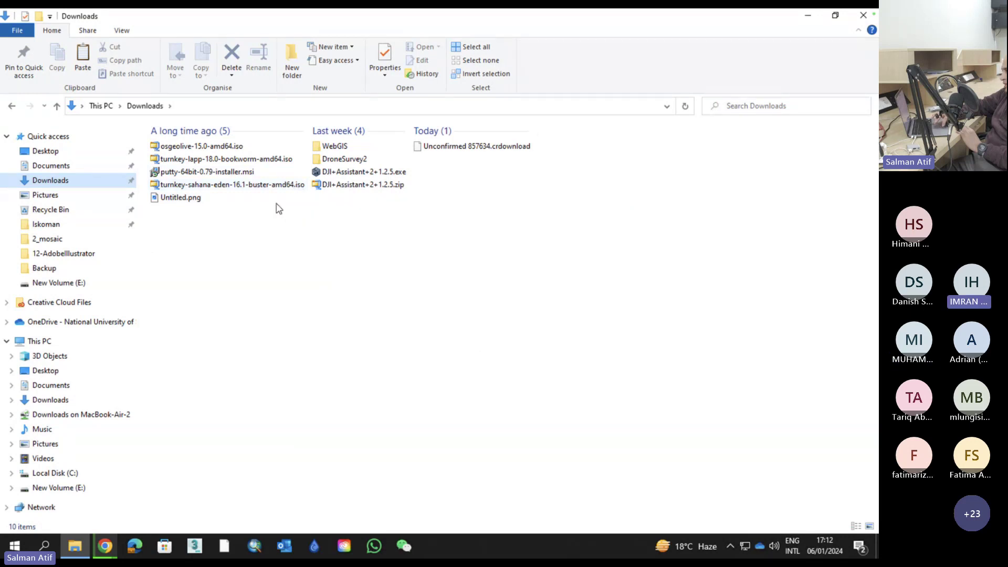
pyautogui.rightClick(233, 147)
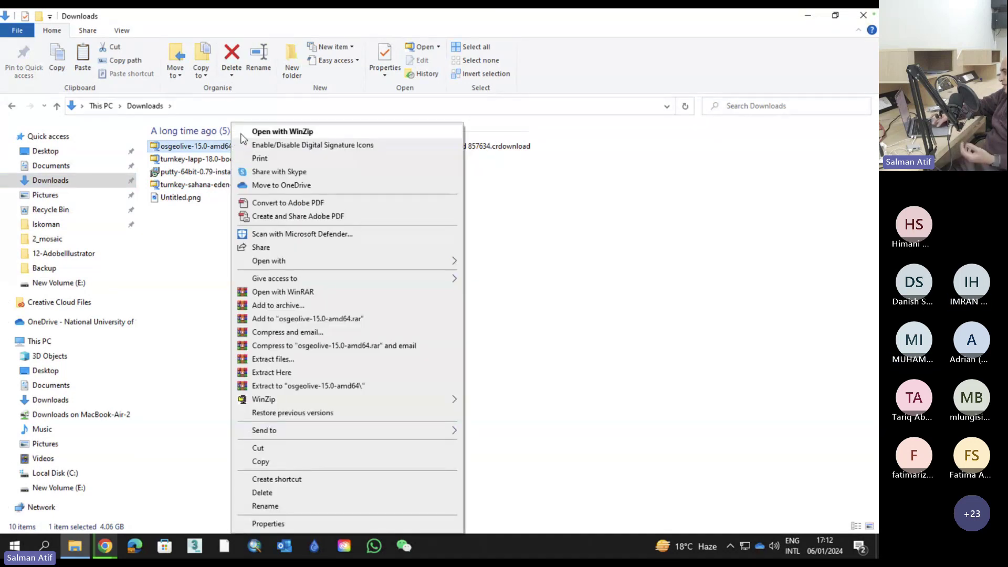
pyautogui.click(195, 238)
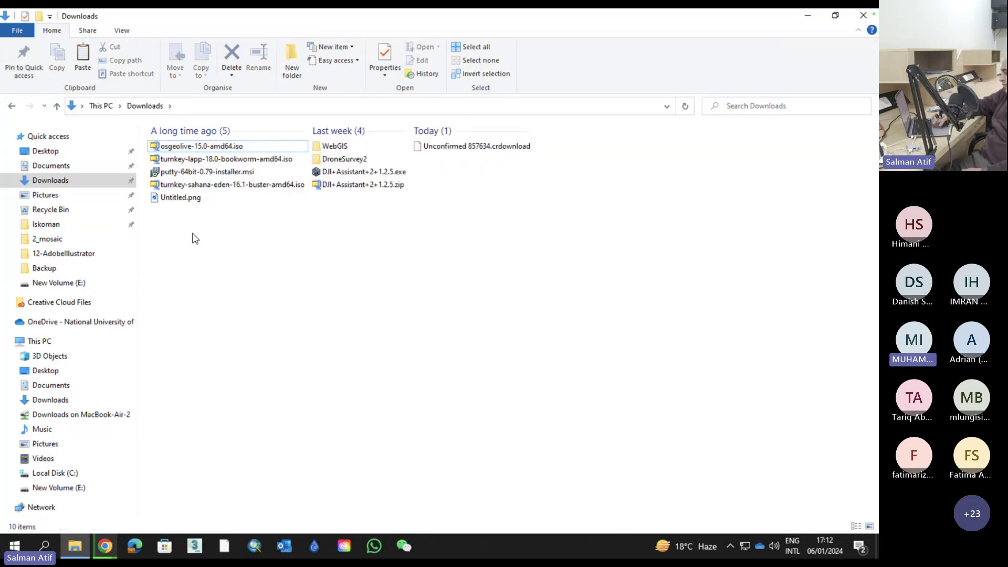
# Point out the osgeolive ISO file, then minimise File Explorer to return to Chrome
pyautogui.click(215, 151)
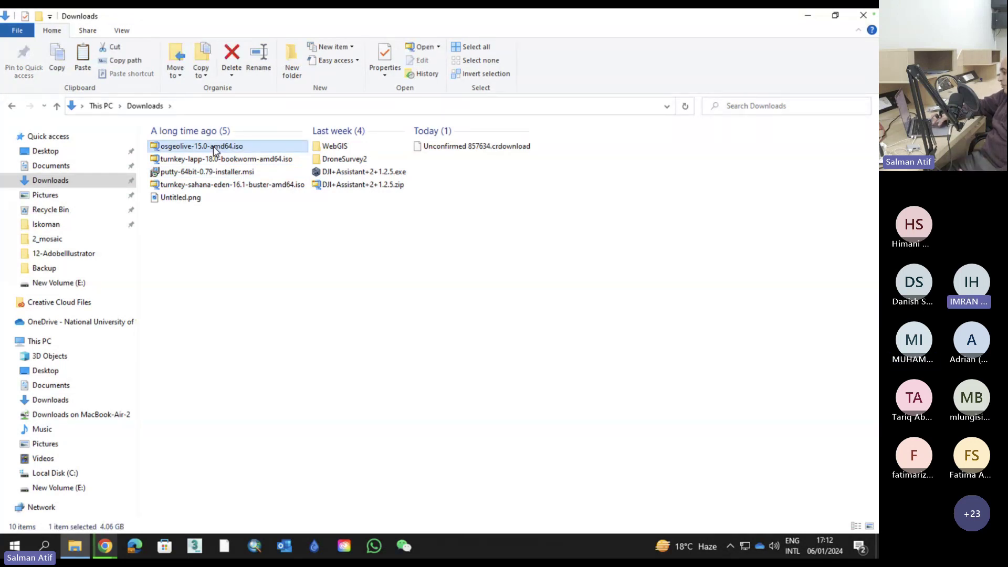
pyautogui.click(287, 281)
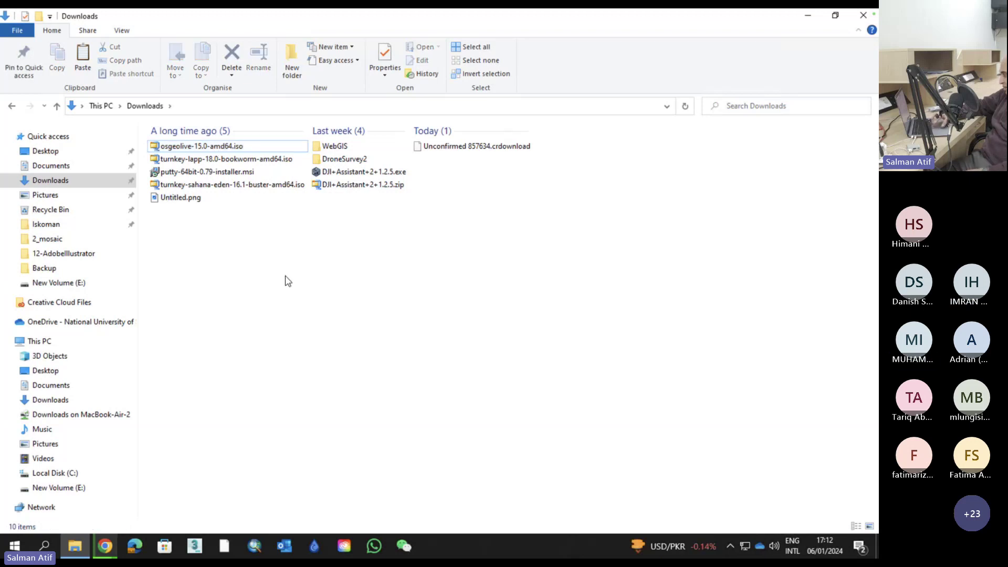
pyautogui.click(807, 20)
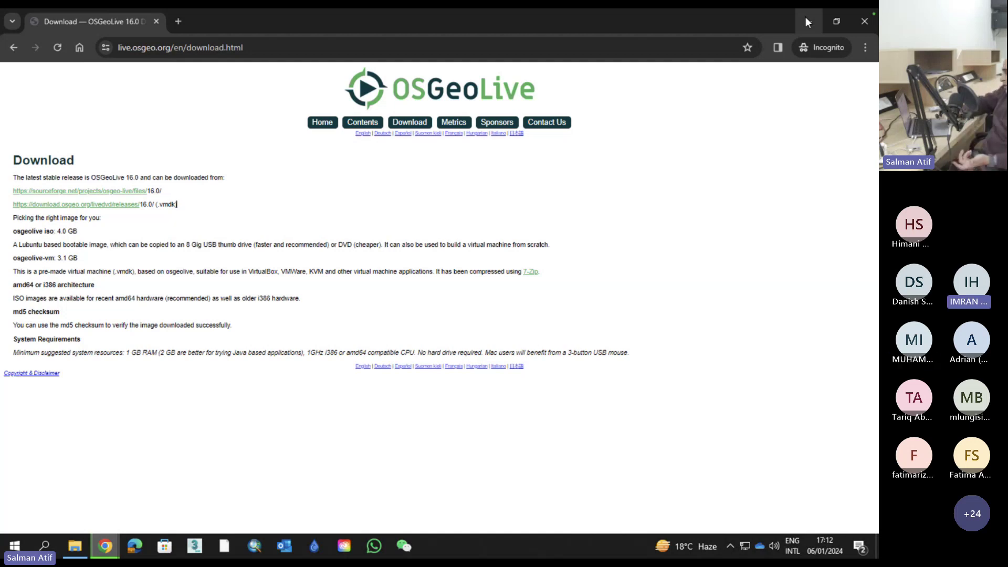
# Minimise Chrome and restore it to the OSGeoLive download page
pyautogui.click(807, 21)
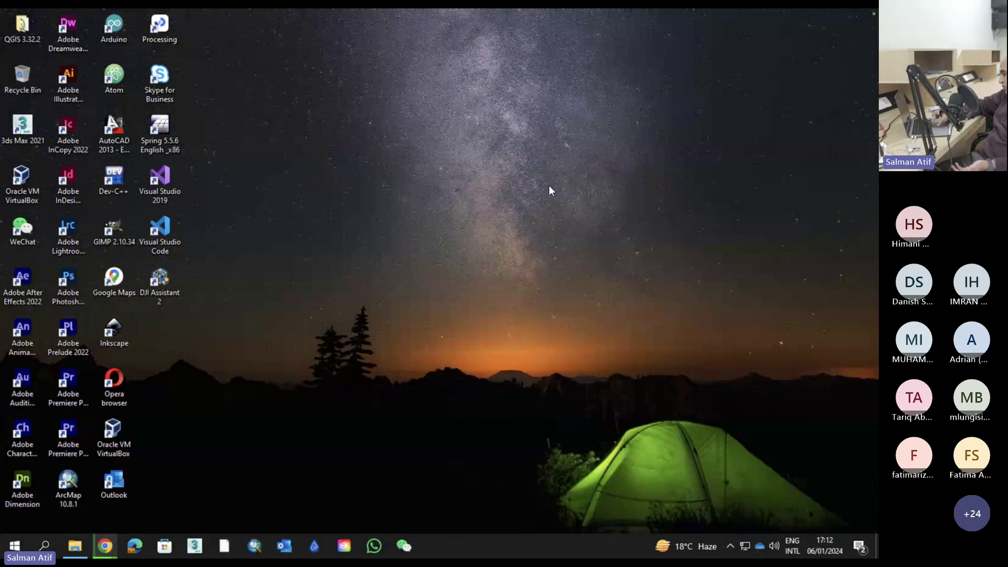
pyautogui.moveTo(111, 548)
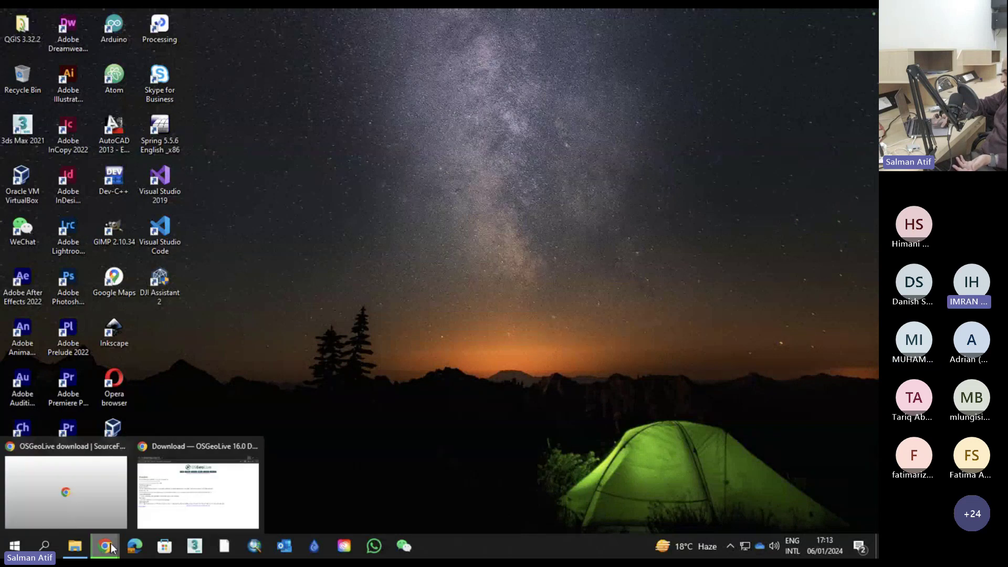
pyautogui.click(199, 489)
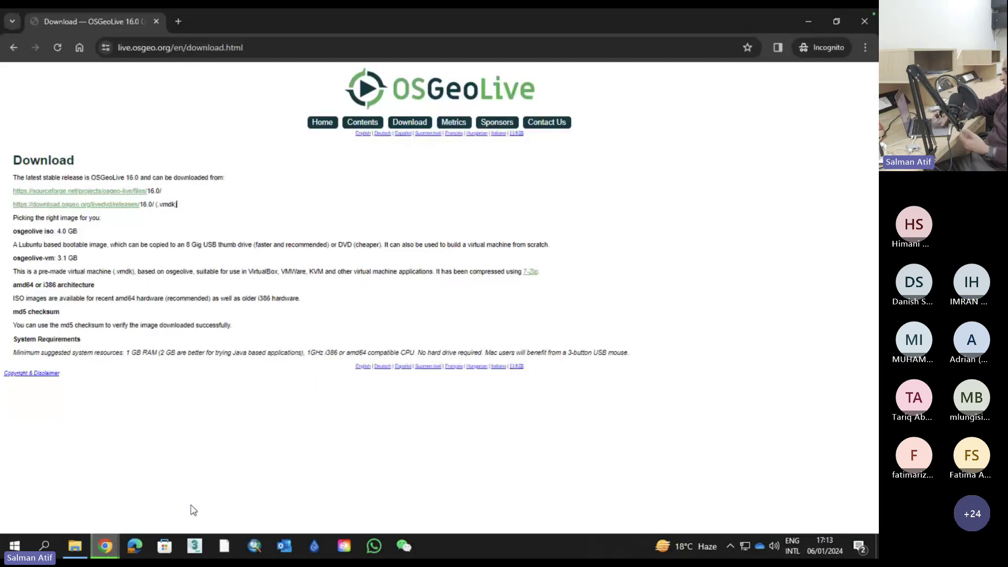
# Search 'virtual box' in a new tab and open the Oracle VM VirtualBox website
pyautogui.click(178, 26)
pyautogui.write('virtual box')
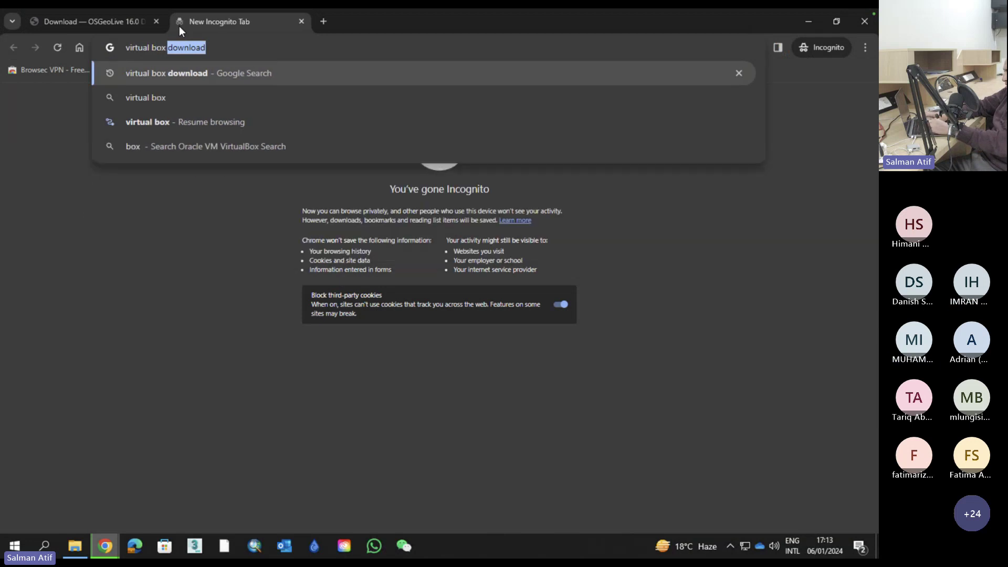
pyautogui.press('BackSpace')
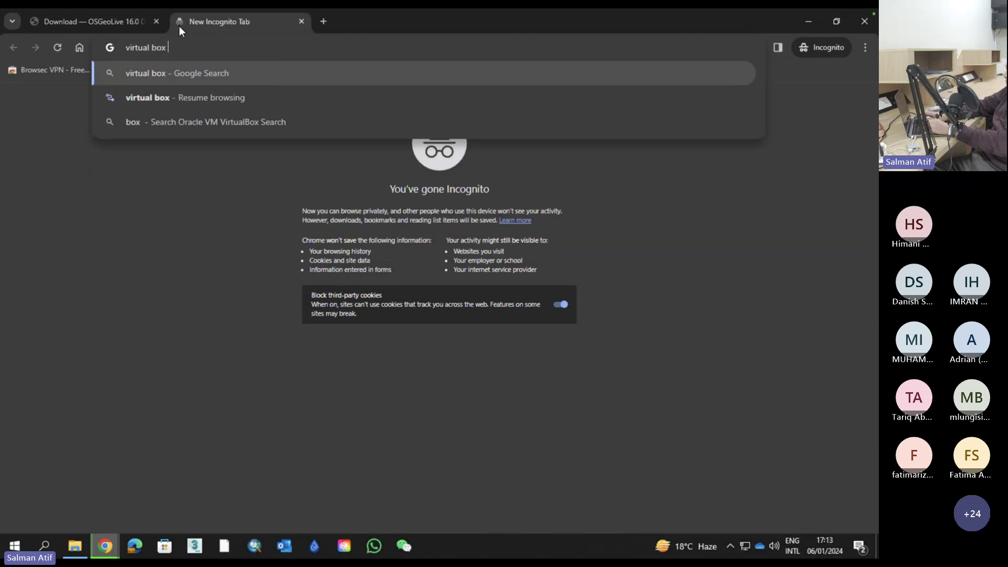
pyautogui.press('Return')
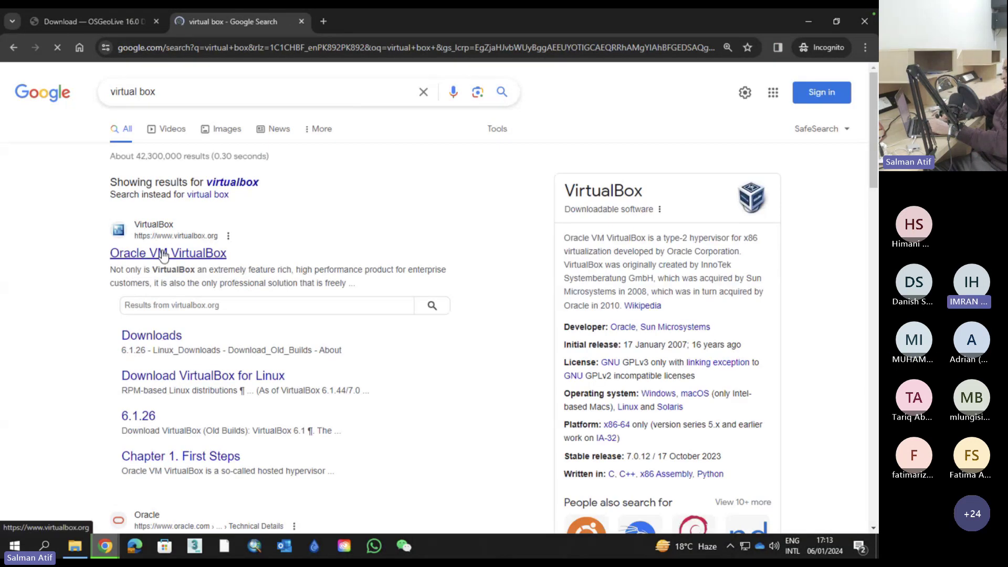
pyautogui.click(163, 254)
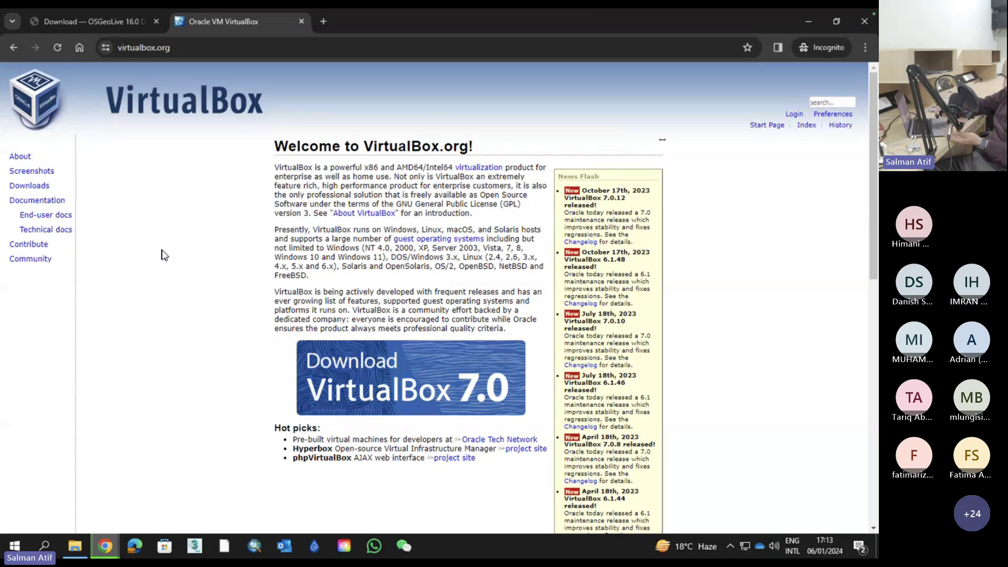
# Search 'vm ware' in a new tab, visit the VMware site, then close that tab
pyautogui.click(330, 22)
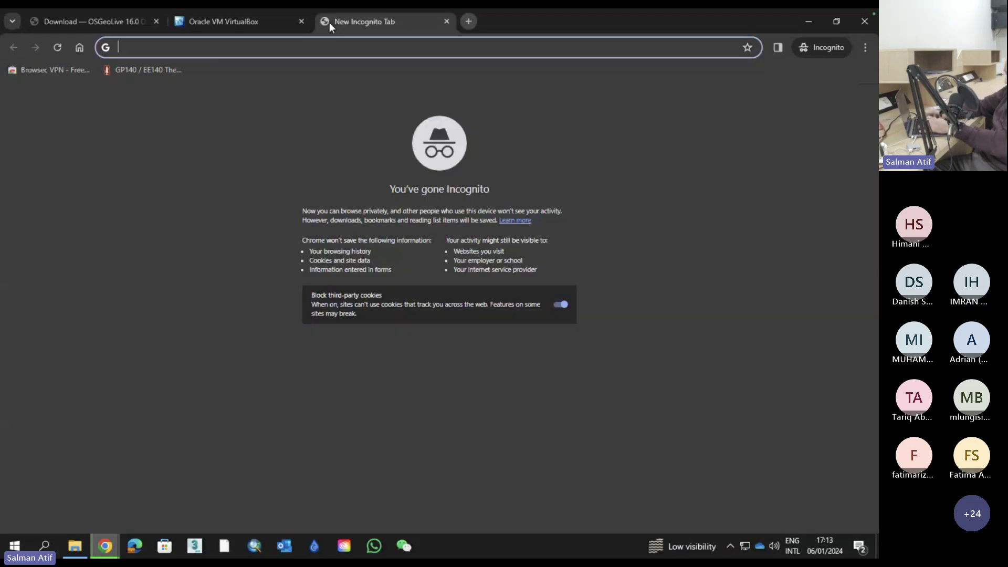
pyautogui.write('vm ware')
pyautogui.press('Return')
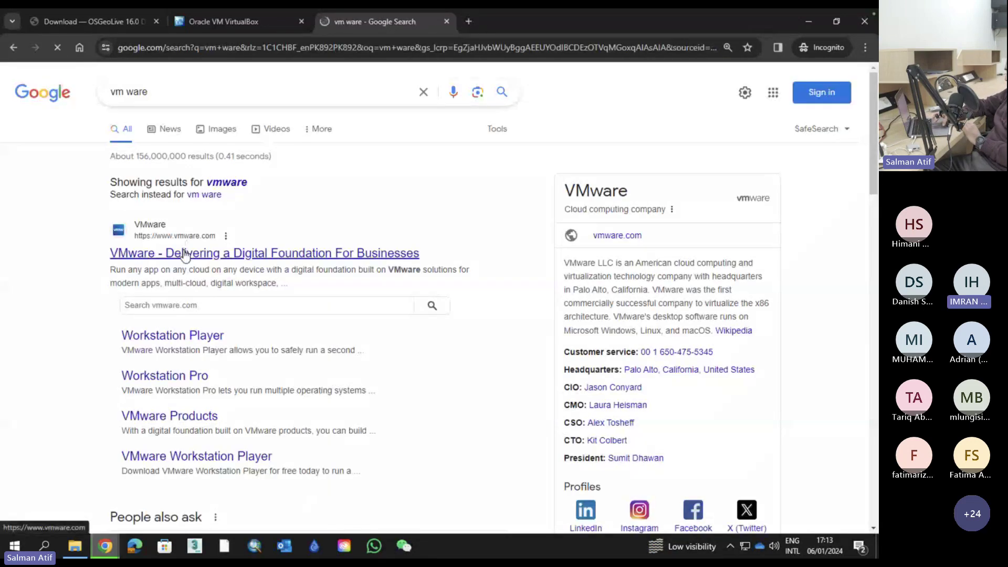
pyautogui.click(178, 253)
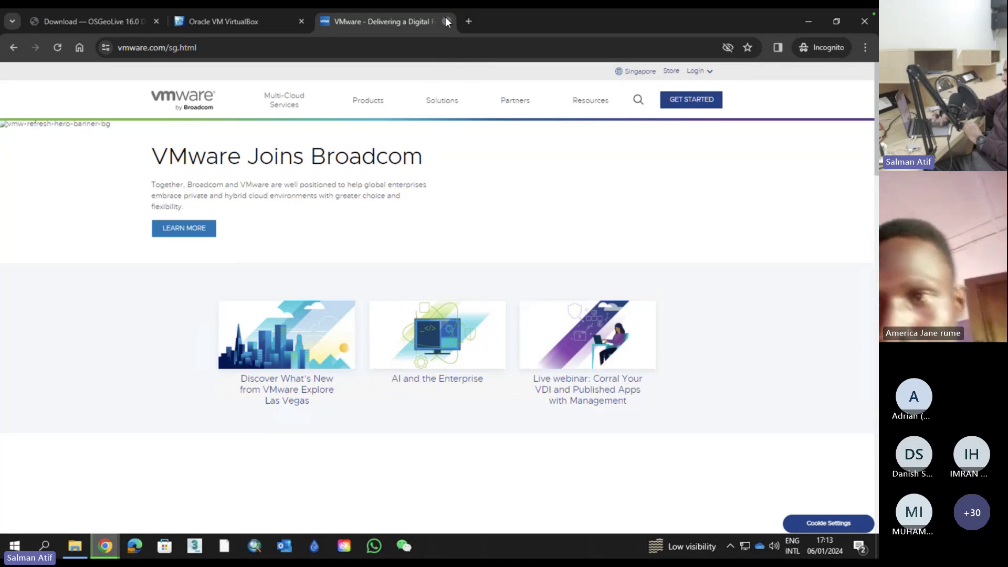
pyautogui.click(445, 18)
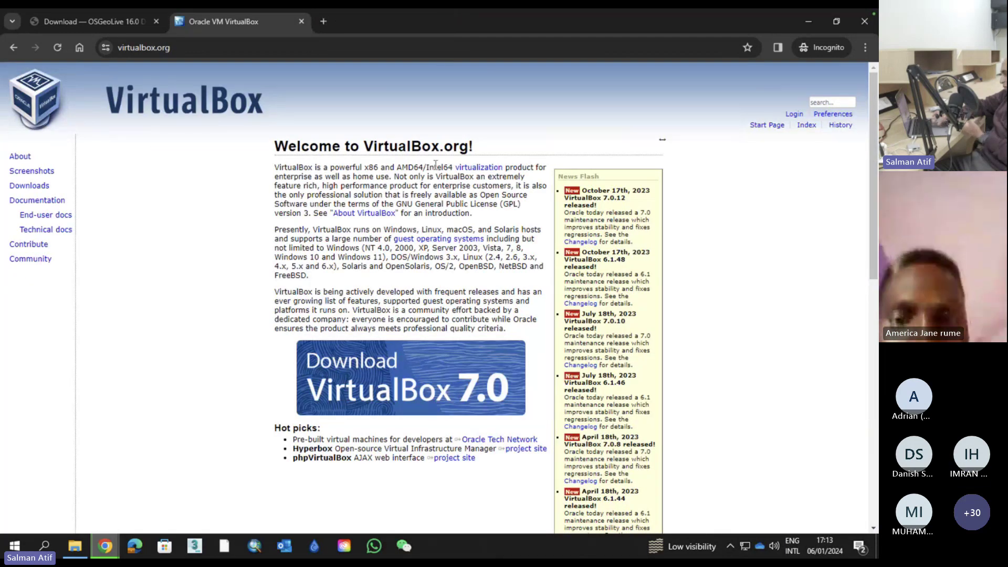
# Open the VirtualBox Downloads page and point out each 7.0.12 platform package
pyautogui.click(405, 379)
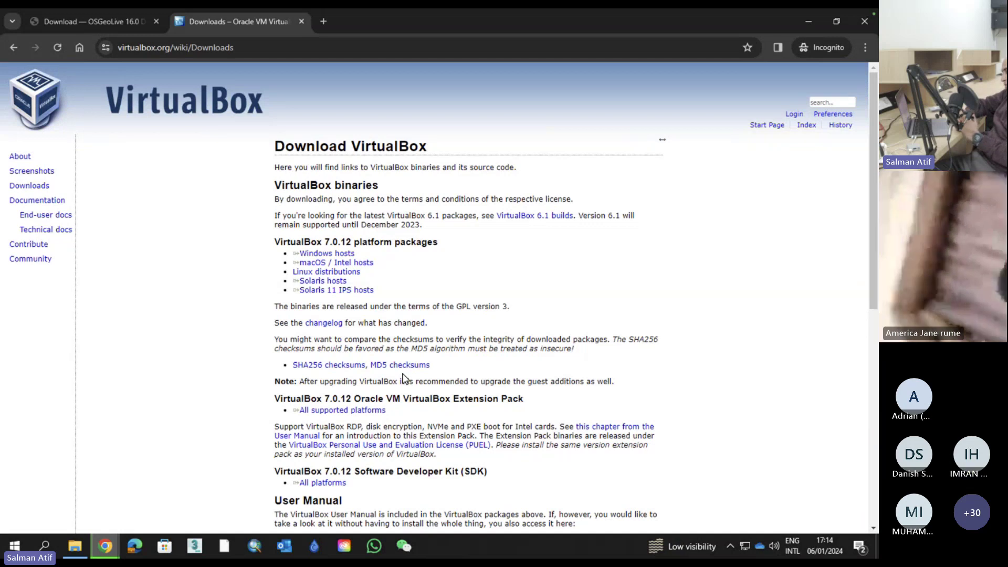
pyautogui.click(338, 256)
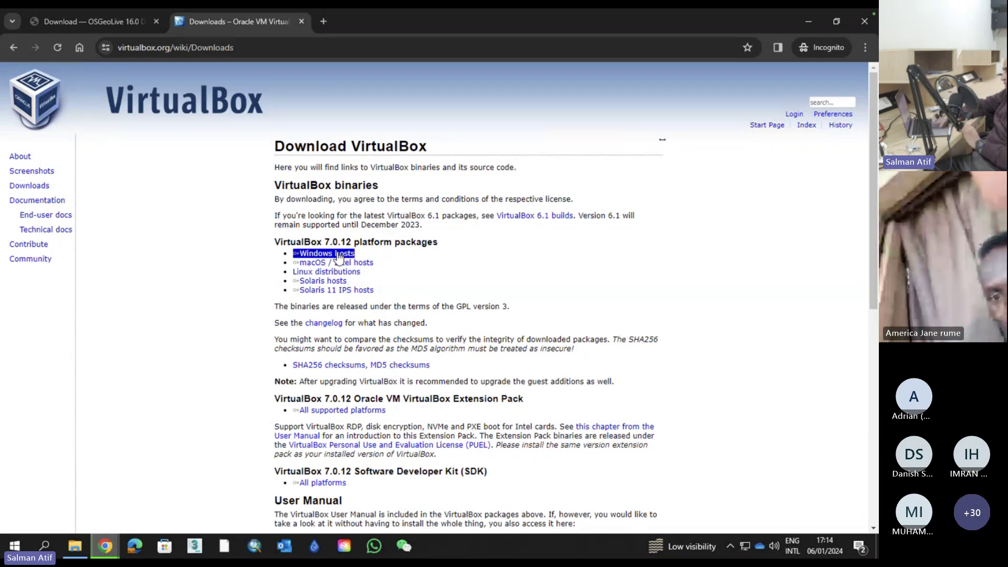
pyautogui.click(334, 264)
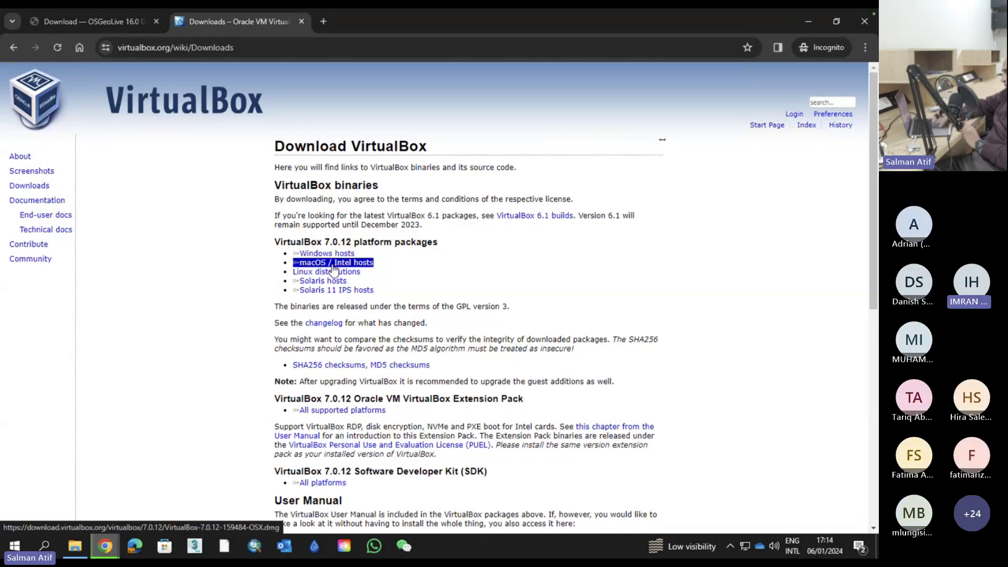
pyautogui.click(329, 272)
pyautogui.click(327, 282)
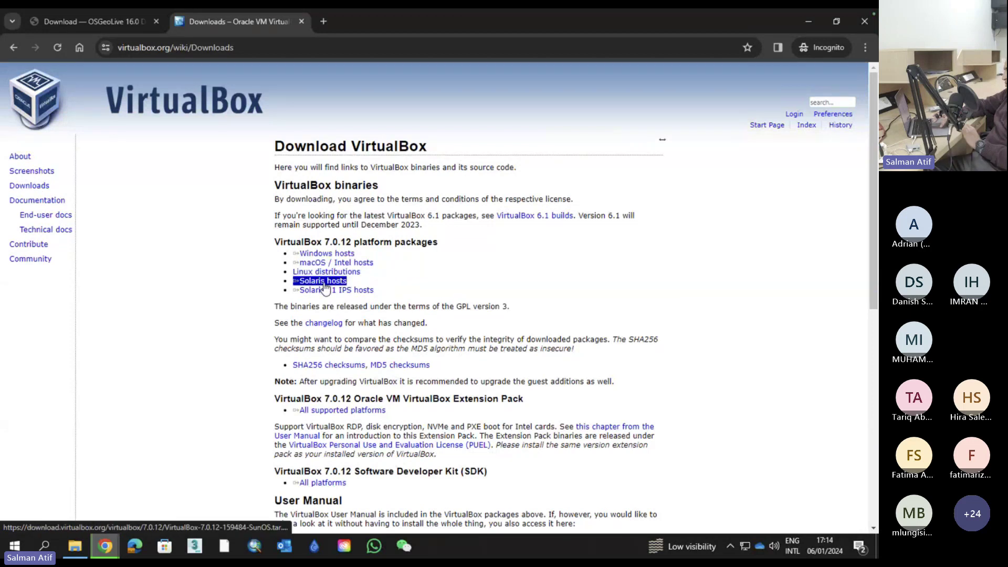
pyautogui.click(326, 290)
pyautogui.click(322, 315)
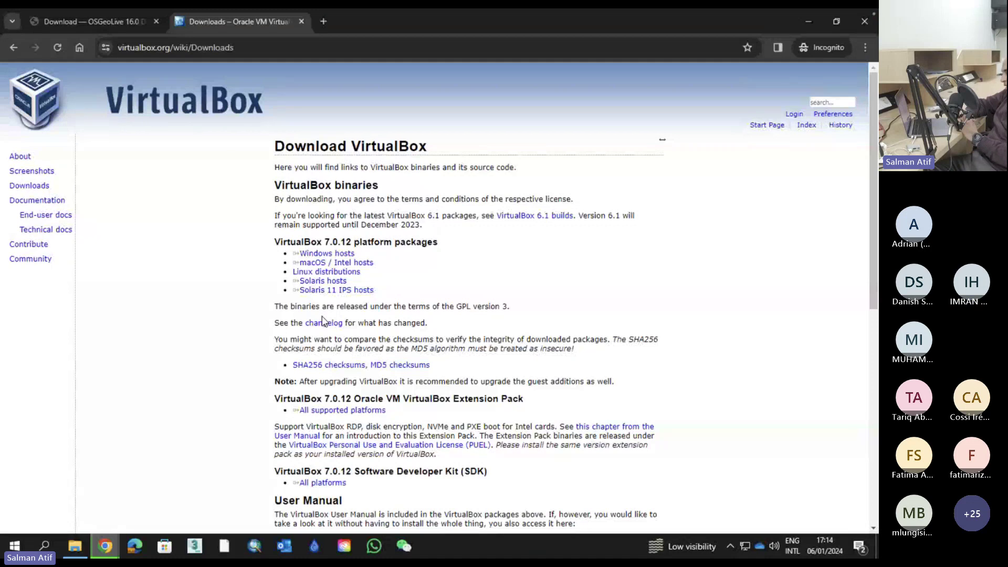
# Highlight the Extension Pack heading, then start downloading the Windows hosts installer
pyautogui.tripleClick(397, 402)
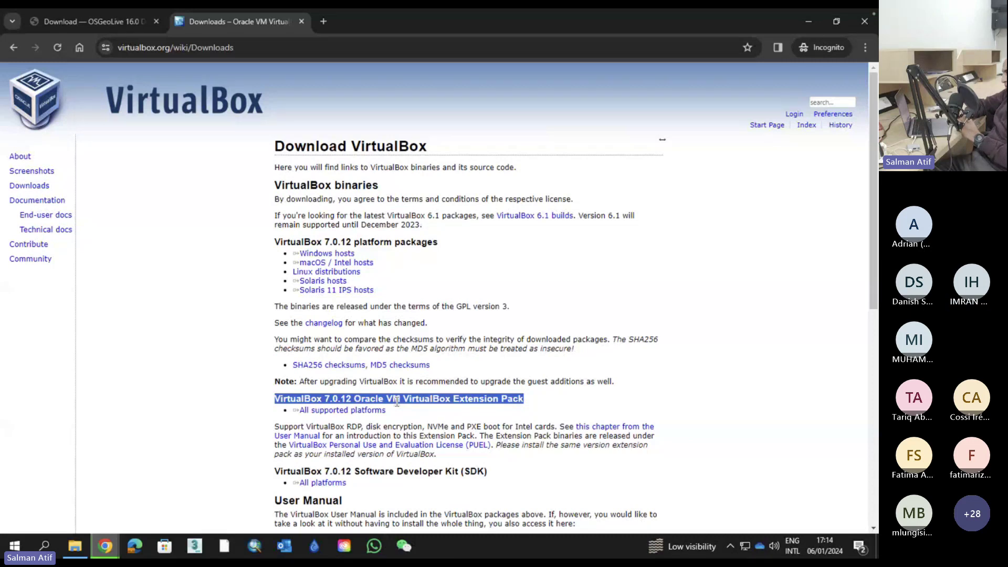
pyautogui.moveTo(295, 245); pyautogui.dragTo(314, 259)
pyautogui.click(315, 258)
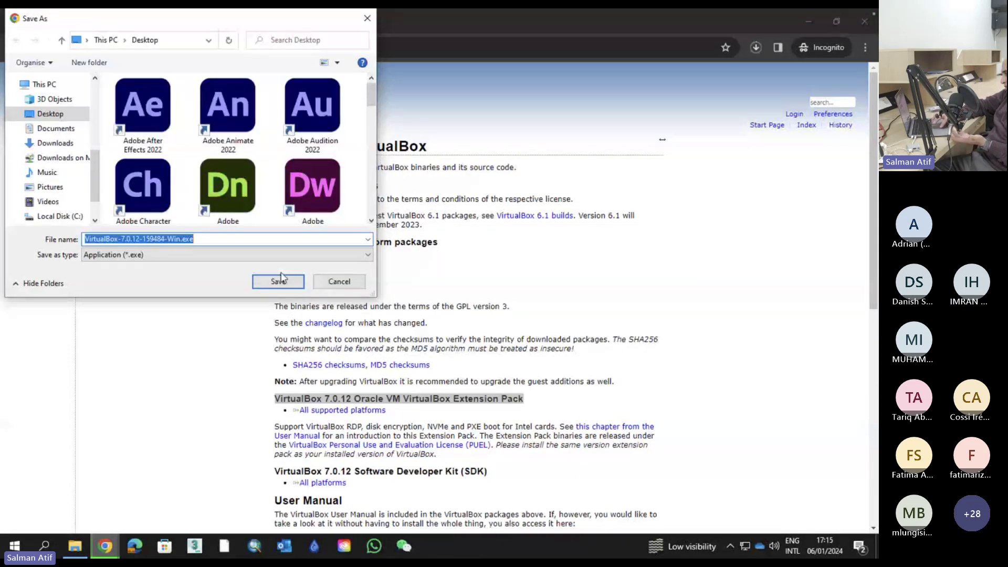
# Save VirtualBox-7.0.12-159484-Win.exe into the Downloads folder
pyautogui.click(63, 147)
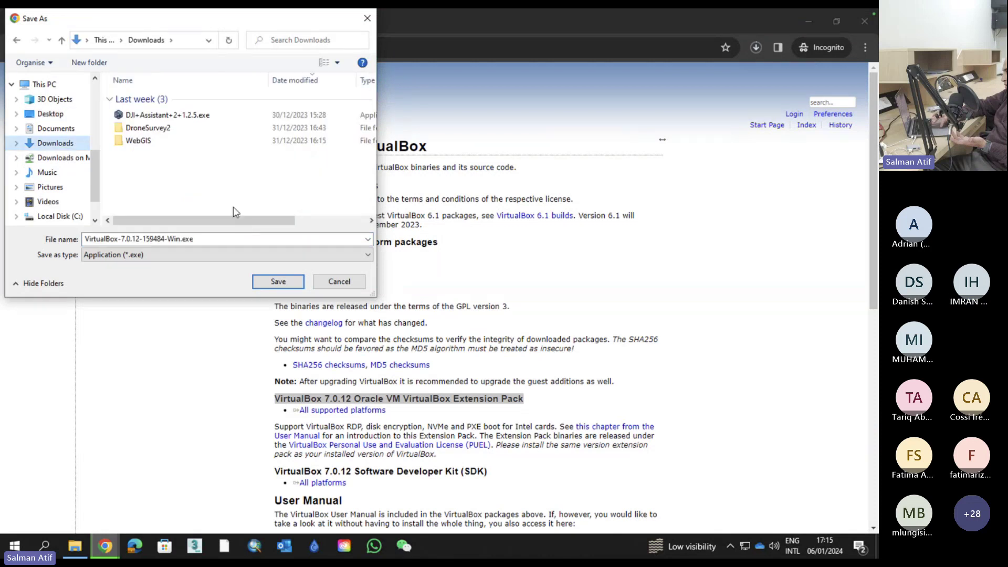
pyautogui.click(278, 283)
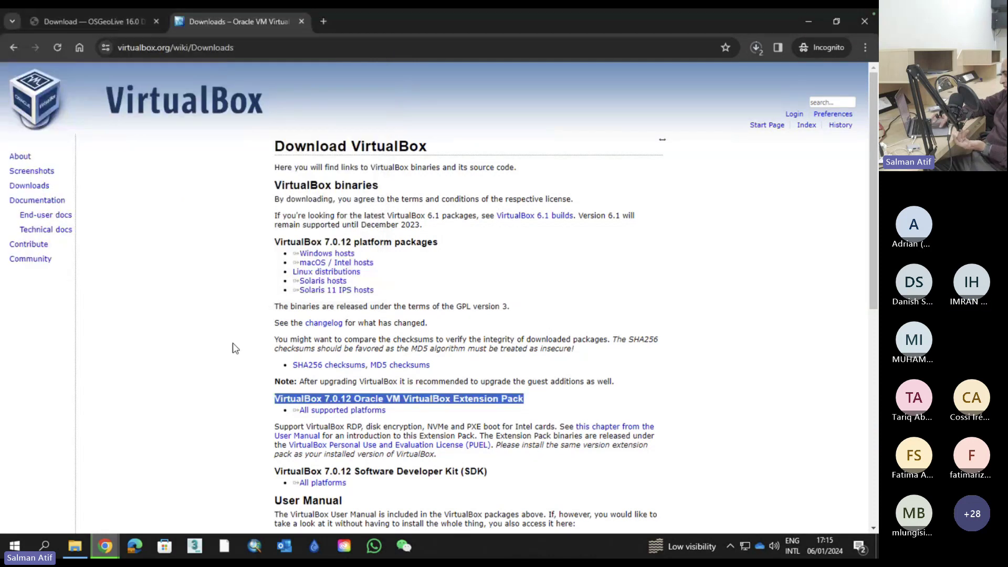
pyautogui.click(235, 349)
# Cancel the osgeolive-16.0-amd64.iso download and minimise Chrome to the desktop
pyautogui.click(754, 49)
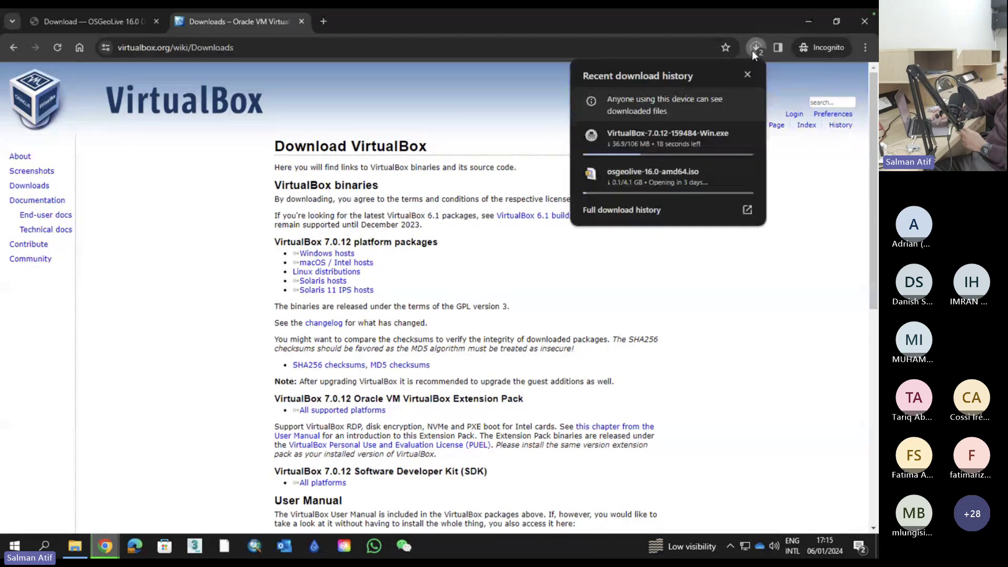
pyautogui.moveTo(753, 139)
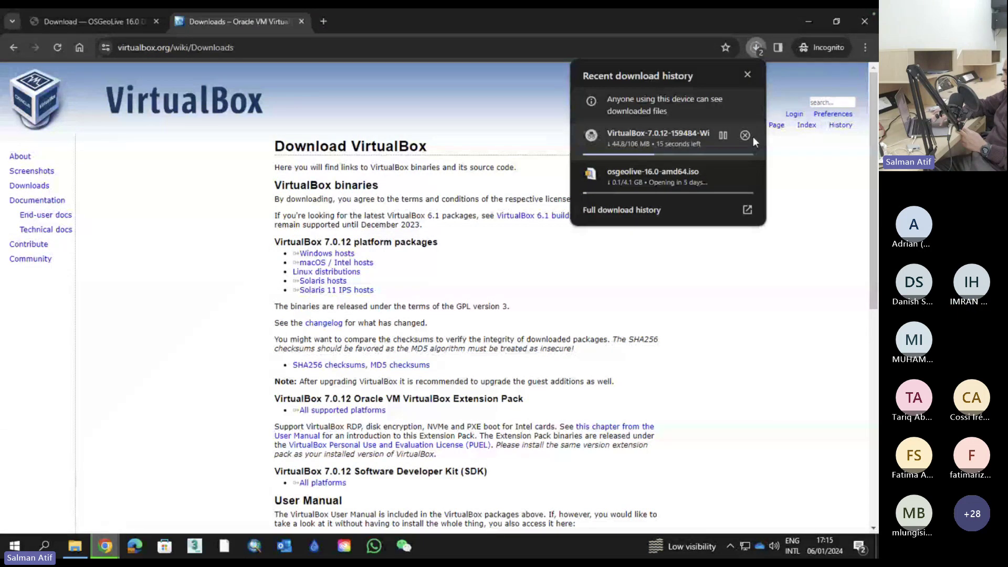
pyautogui.click(747, 175)
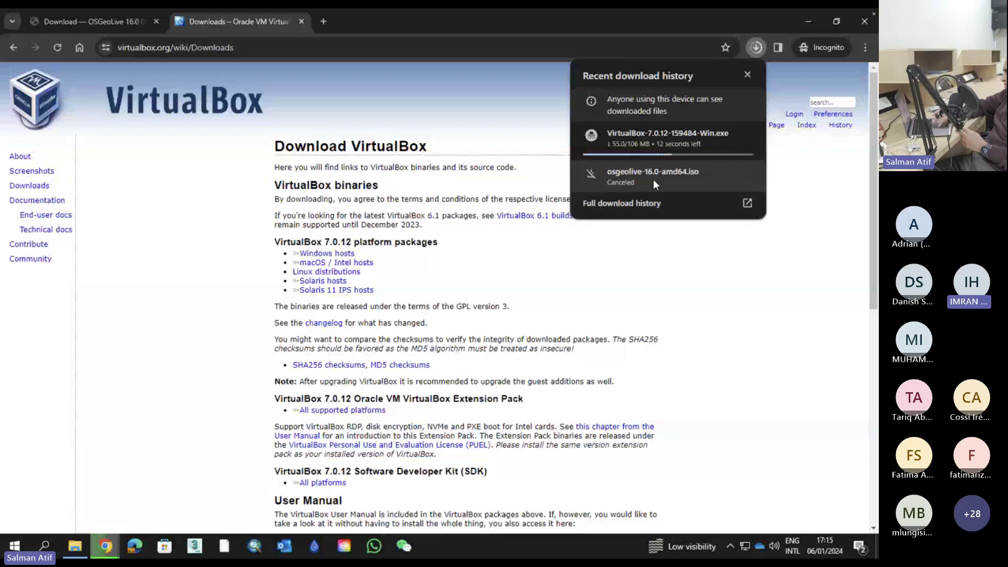
pyautogui.moveTo(662, 156)
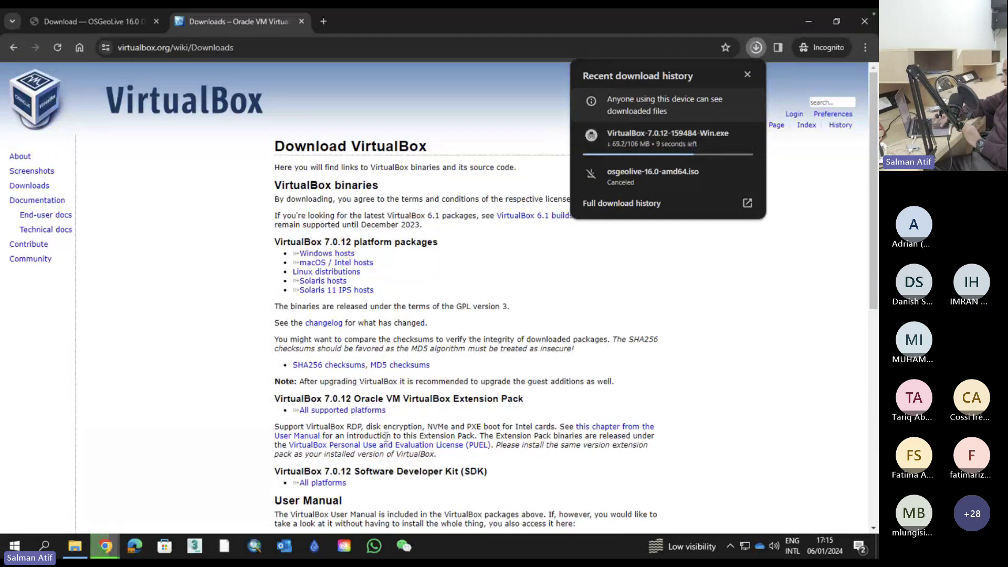
pyautogui.click(806, 21)
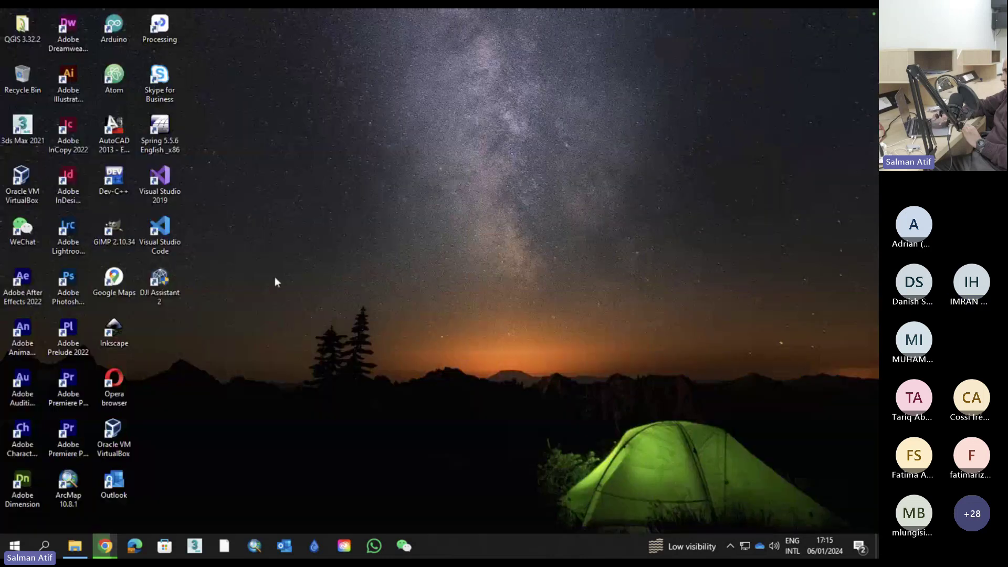
# Launch VirtualBox, dismiss the update notice, and remove the LAPP virtual machine
pyautogui.click(22, 183)
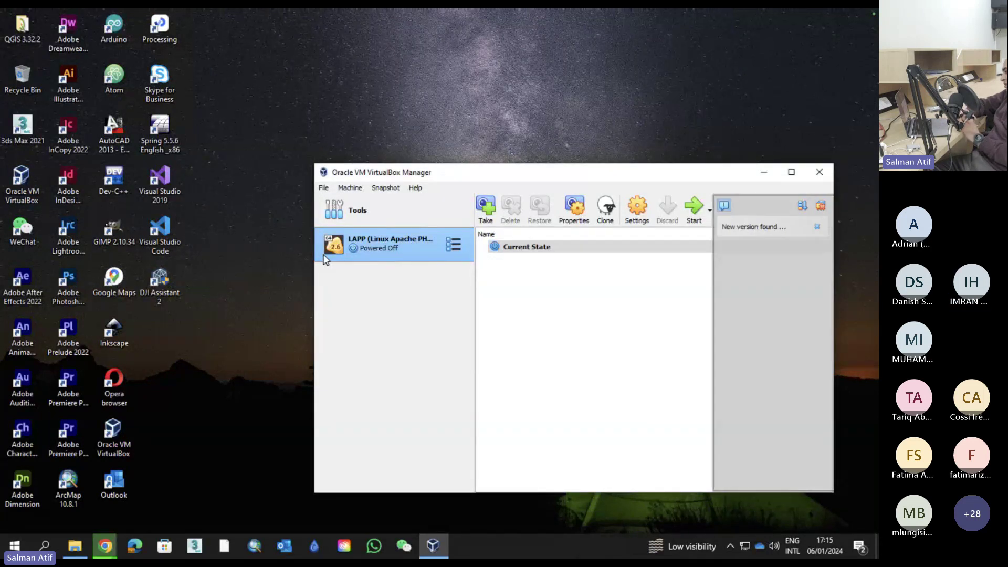
pyautogui.click(817, 228)
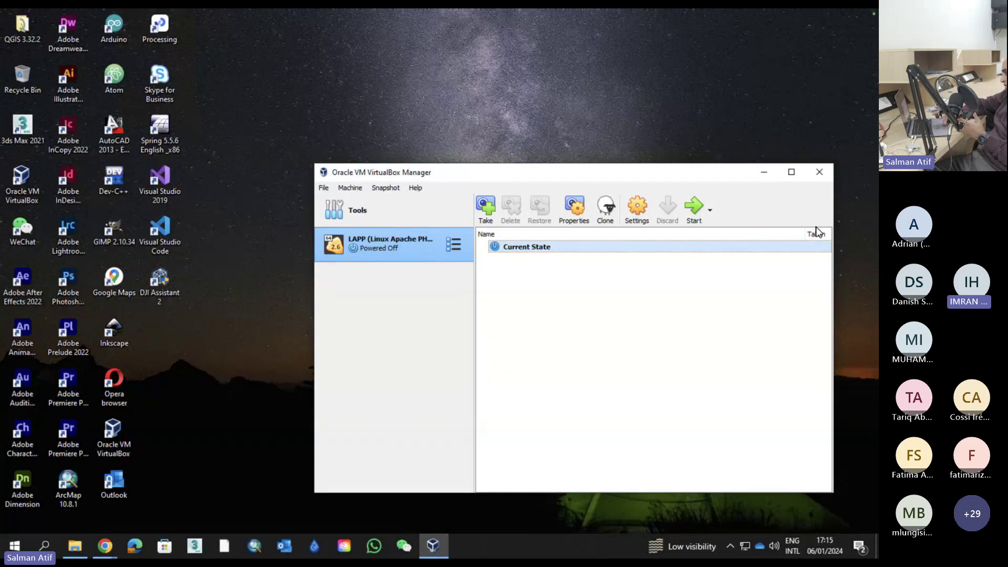
pyautogui.rightClick(426, 254)
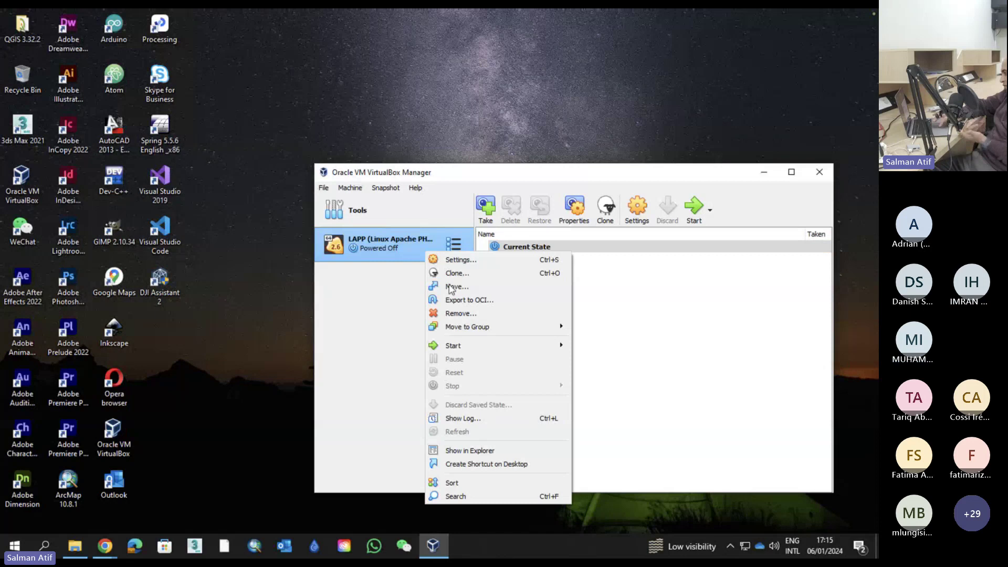
pyautogui.click(455, 313)
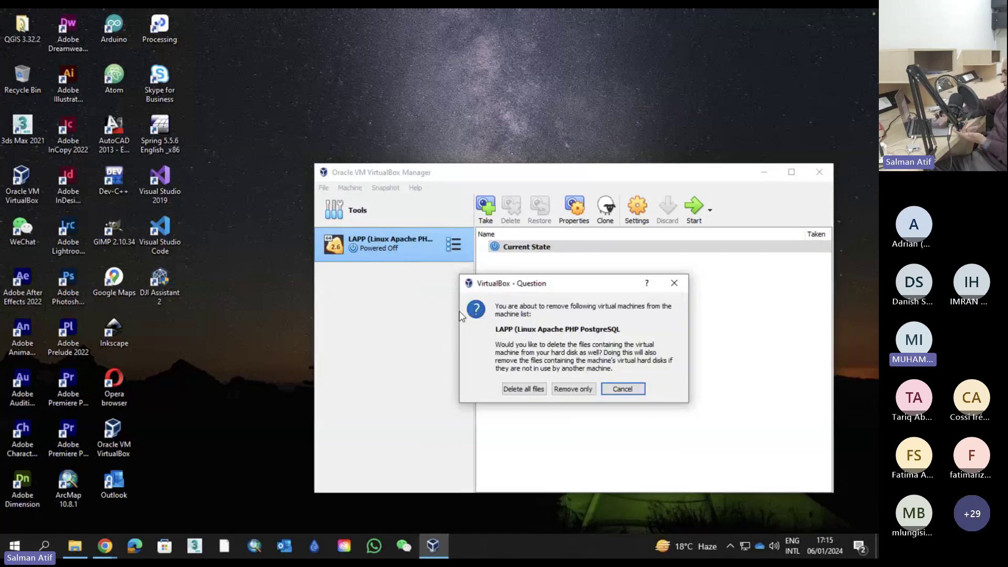
pyautogui.click(525, 389)
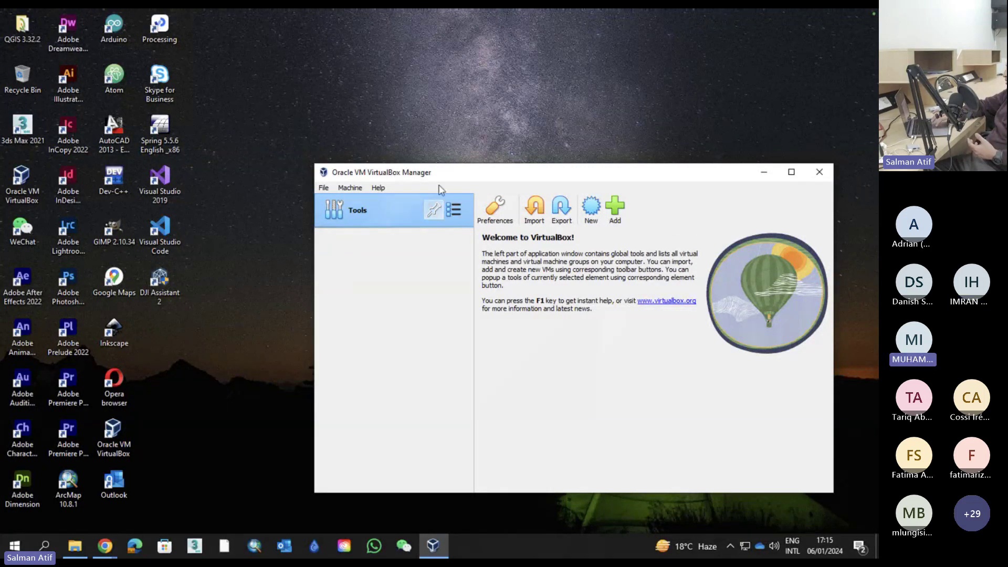
# Move the VirtualBox Manager window higher and switch back to the Chrome VirtualBox downloads page
pyautogui.moveTo(454, 179); pyautogui.dragTo(388, 154)
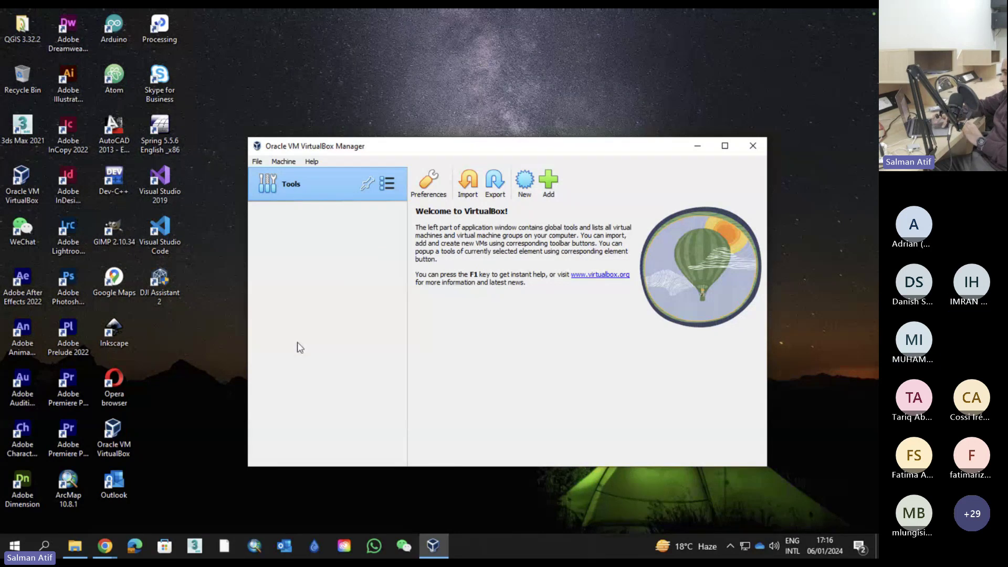
pyautogui.click(105, 547)
pyautogui.click(167, 505)
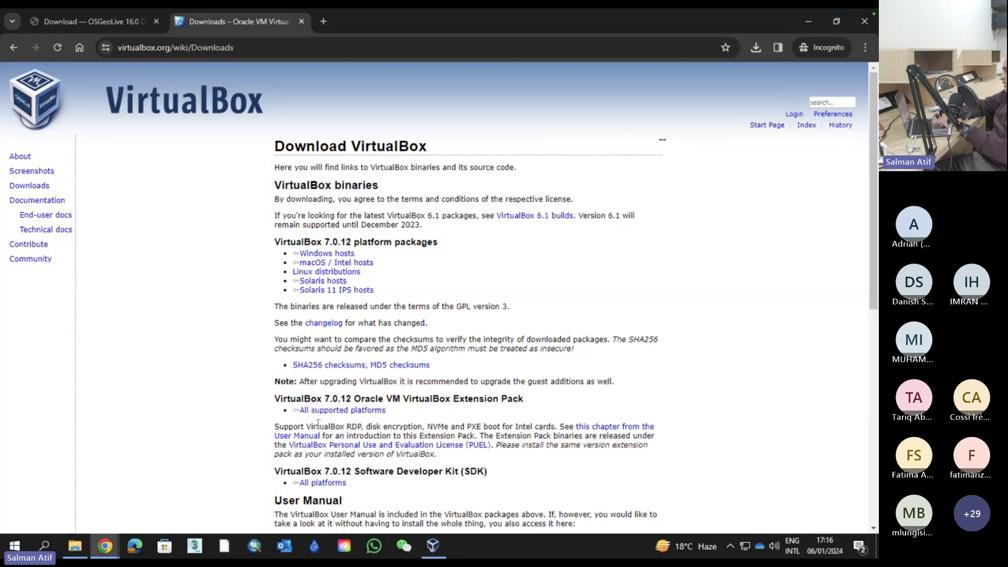
# Download the VirtualBox 7.0.12 Extension Pack for all supported platforms and save it to Downloads
pyautogui.scroll(-1, 318, 425)
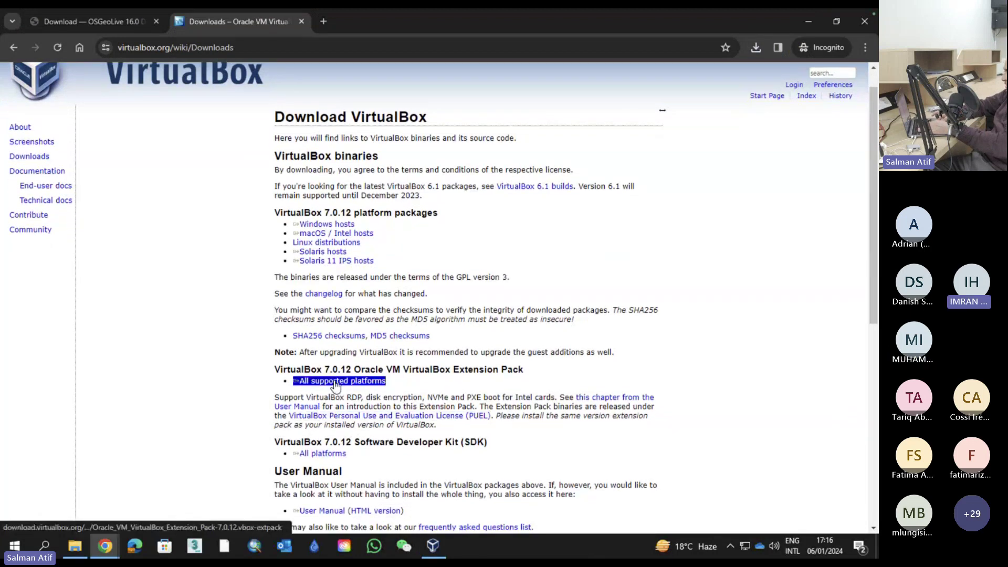
pyautogui.click(335, 382)
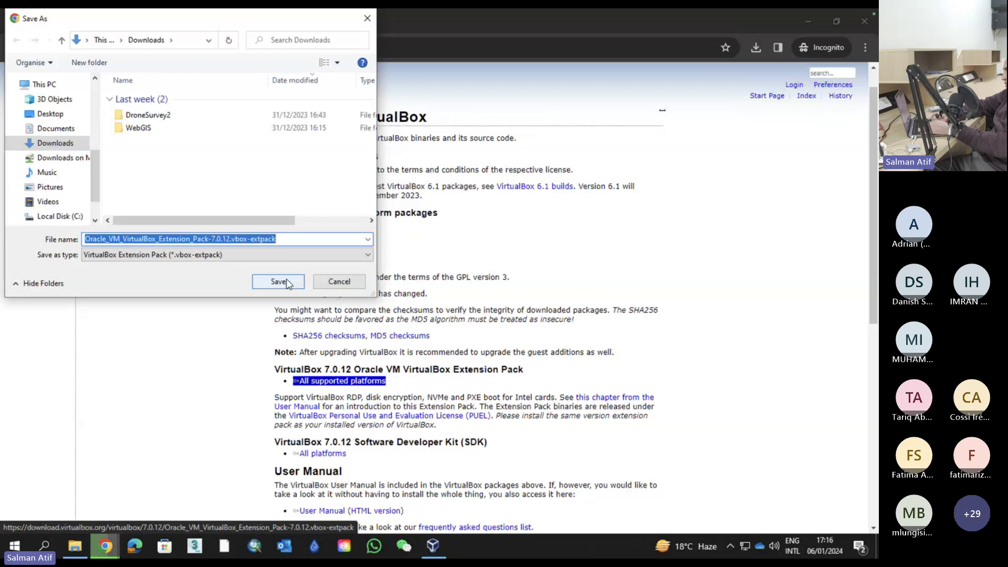
pyautogui.click(278, 282)
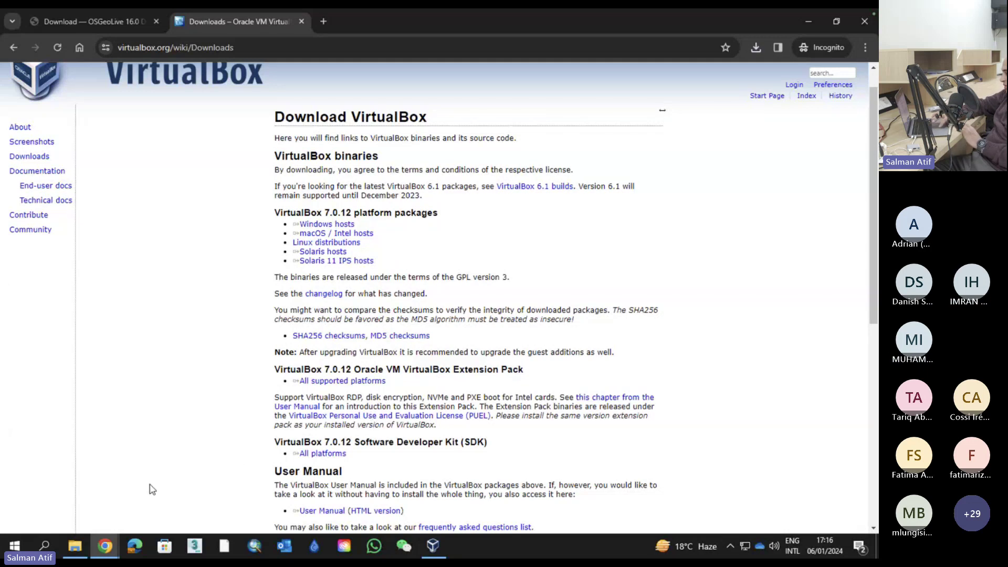
# Minimise Chrome and reposition the empty VirtualBox Manager window on the desktop
pyautogui.click(815, 21)
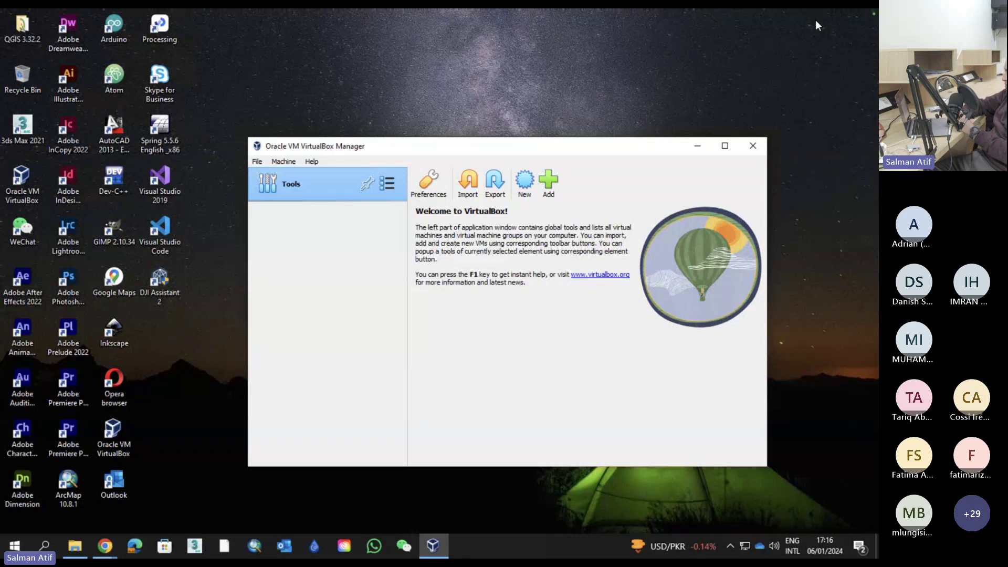
pyautogui.moveTo(645, 143); pyautogui.dragTo(626, 131)
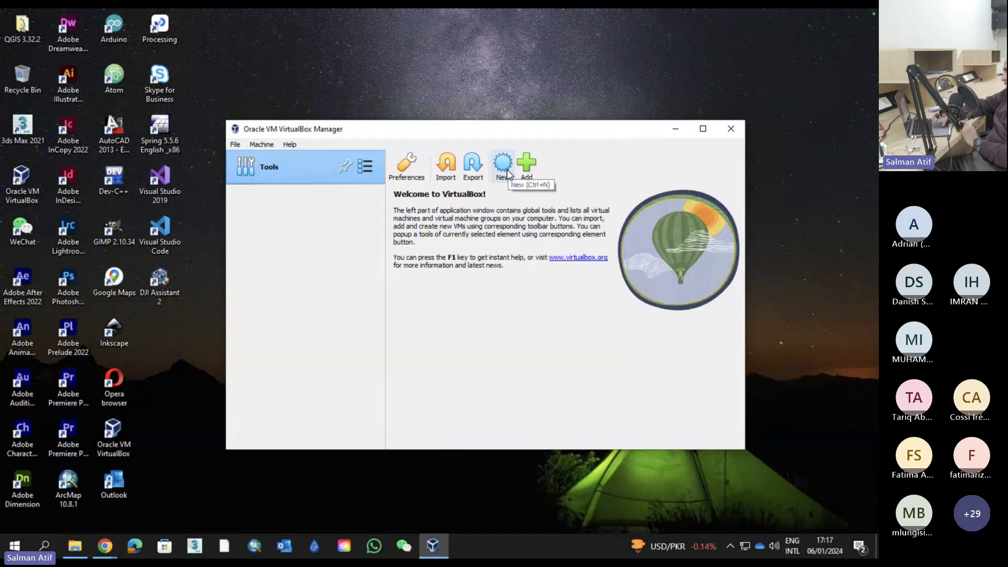
pyautogui.moveTo(520, 11)
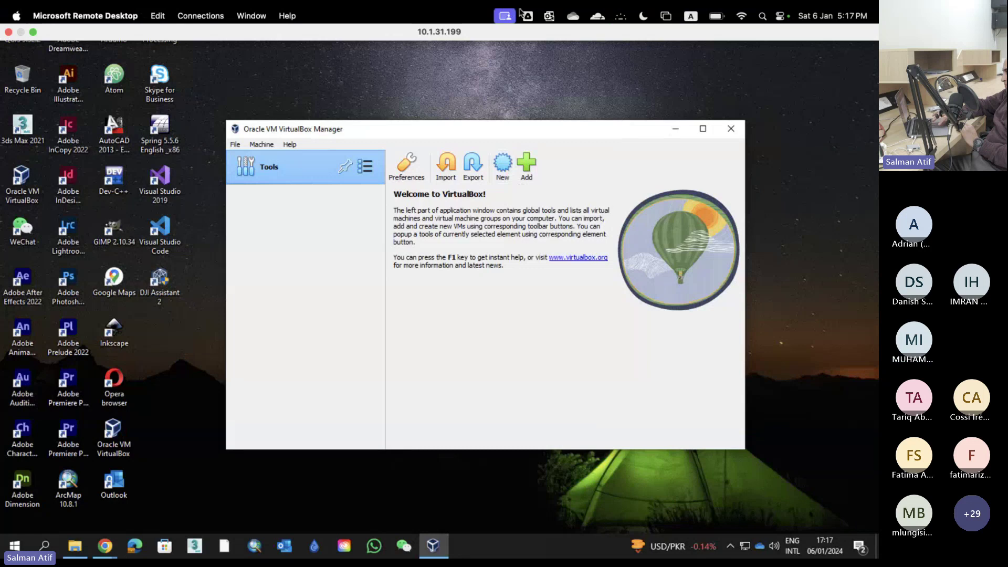
# Start a new virtual machine named OSGeoLiveMachine with its folder on New Volume (E:)
pyautogui.click(502, 164)
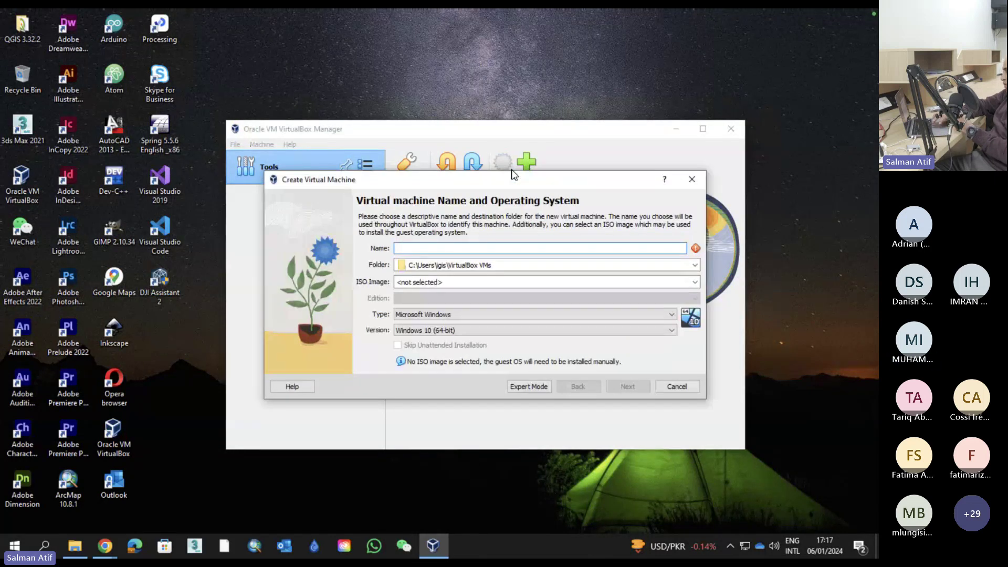
pyautogui.write('OSG')
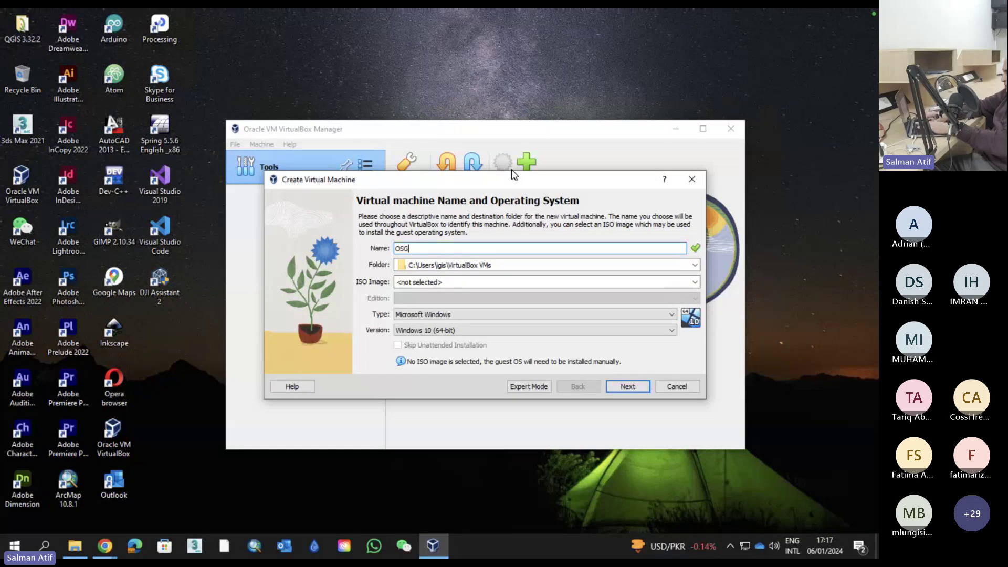
pyautogui.write('eoLiveMachine')
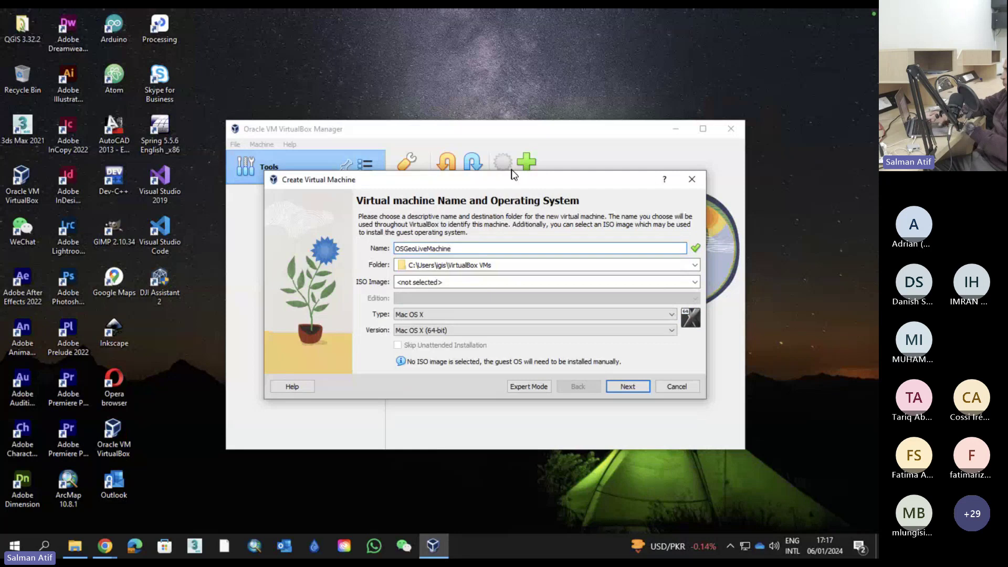
pyautogui.click(695, 265)
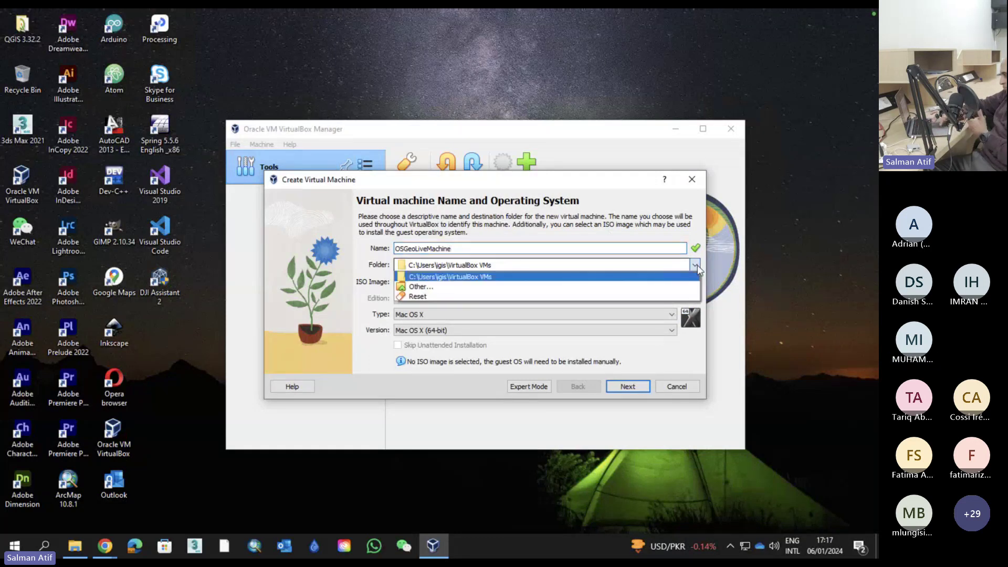
pyautogui.click(683, 287)
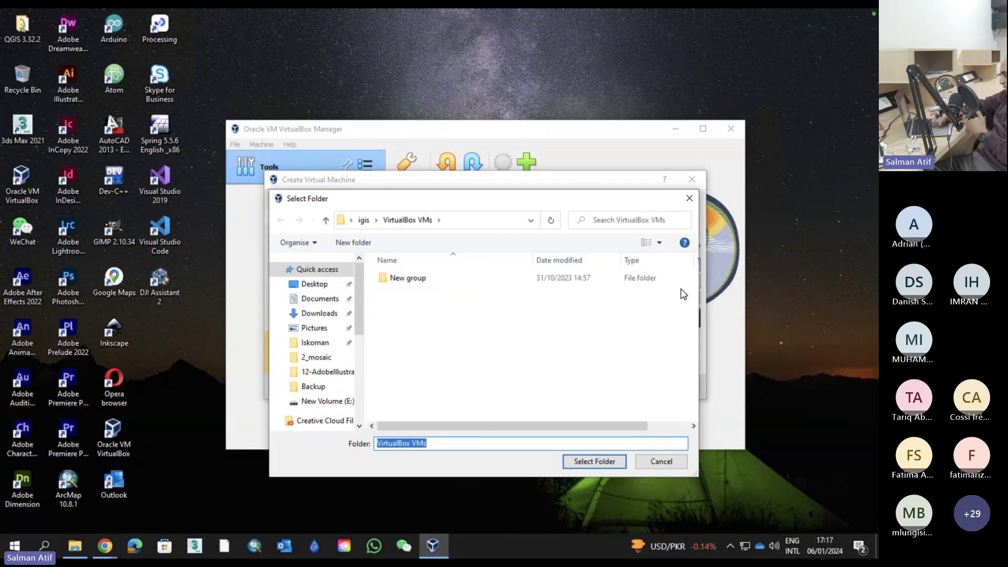
pyautogui.click(344, 402)
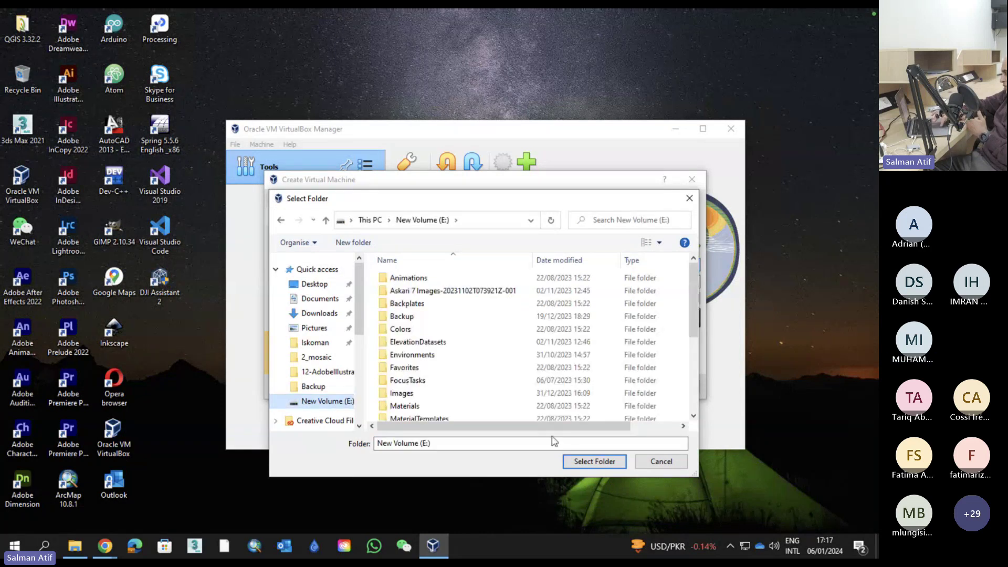
pyautogui.click(575, 460)
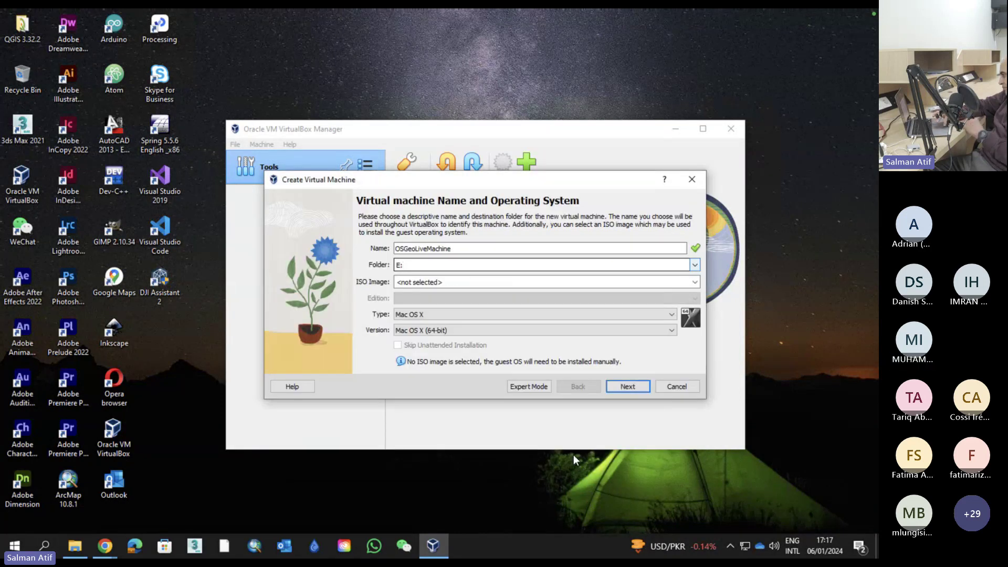
# Choose the osgeolive-15.0-amd64.iso image and advance to the Hardware page
pyautogui.click(695, 282)
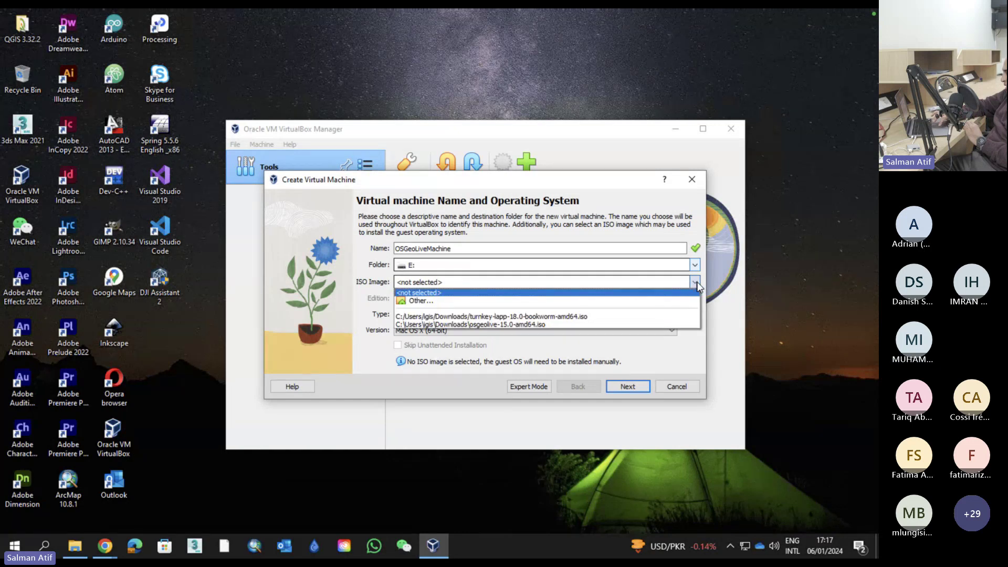
pyautogui.click(665, 323)
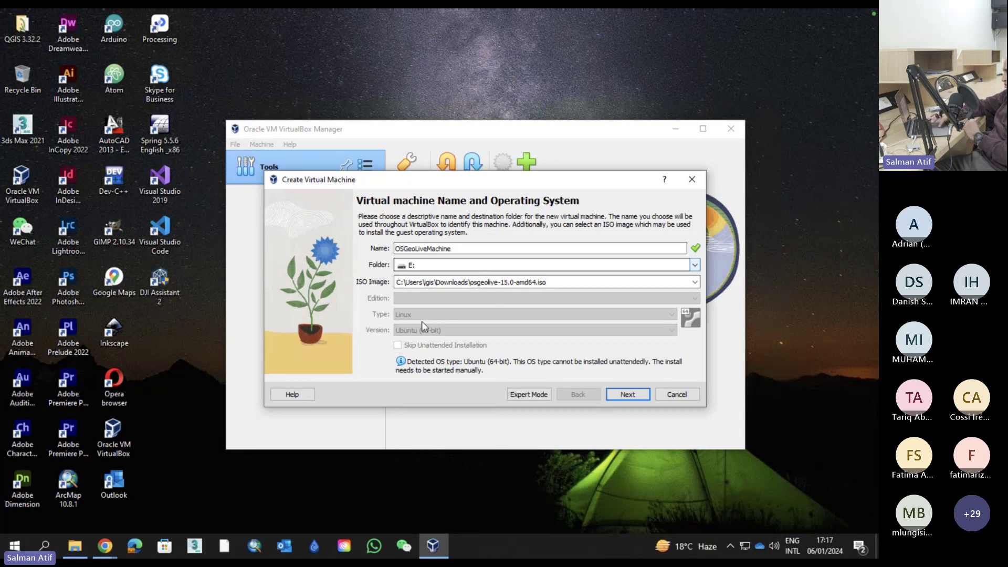
pyautogui.click(621, 396)
# On the Hardware page, set 4 processors and raise base memory to about 6030 MB
pyautogui.click(619, 396)
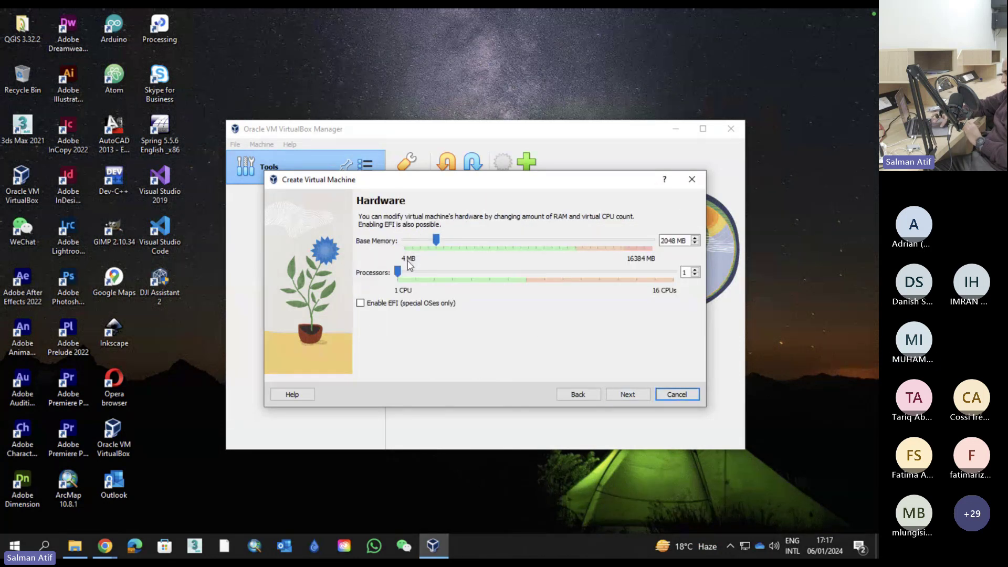
pyautogui.moveTo(398, 271); pyautogui.dragTo(435, 270)
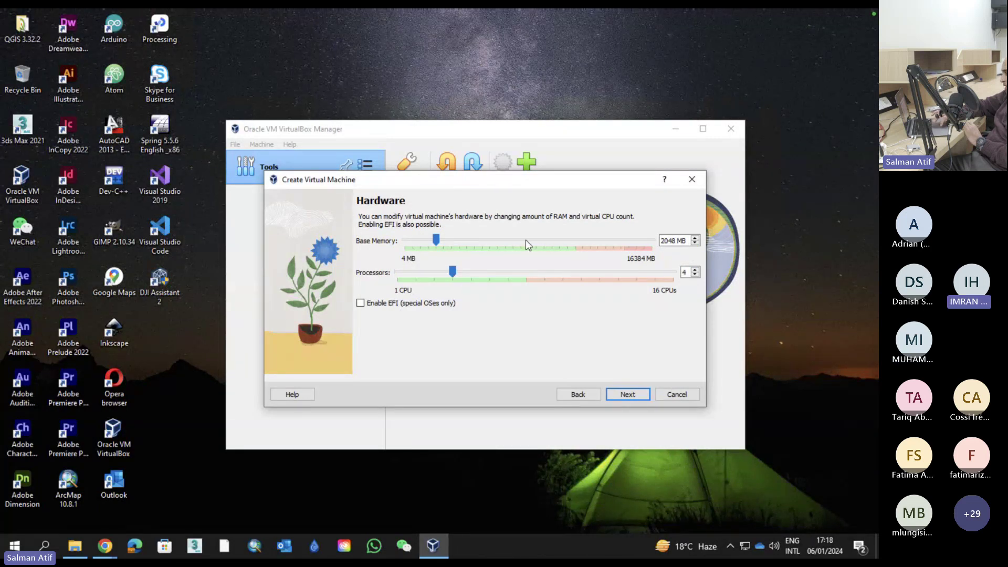
pyautogui.click(451, 241)
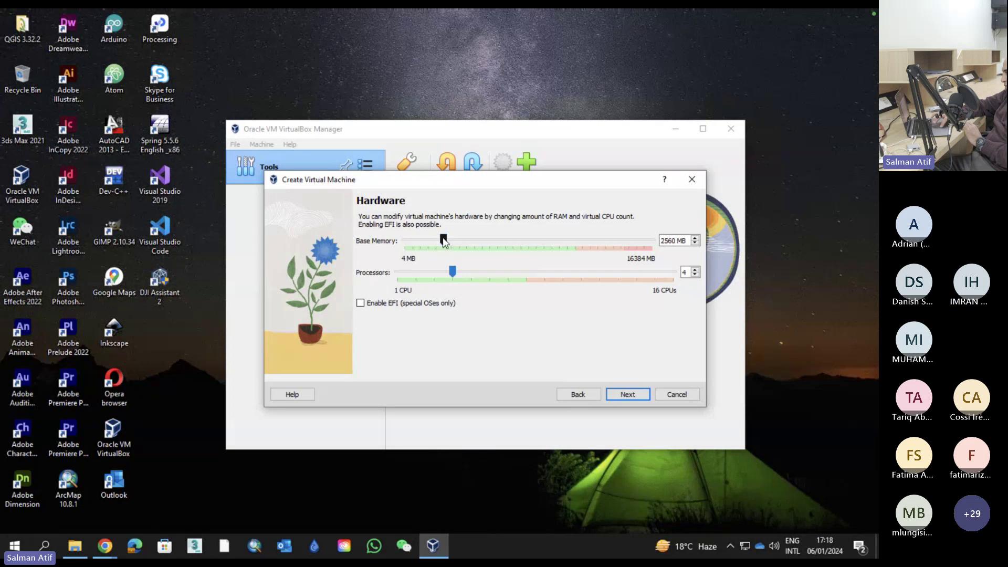
pyautogui.moveTo(444, 241); pyautogui.dragTo(496, 239)
# Change the virtual hard disk size from 25.00 GB to 35.00 GB and finish the wizard
pyautogui.click(618, 396)
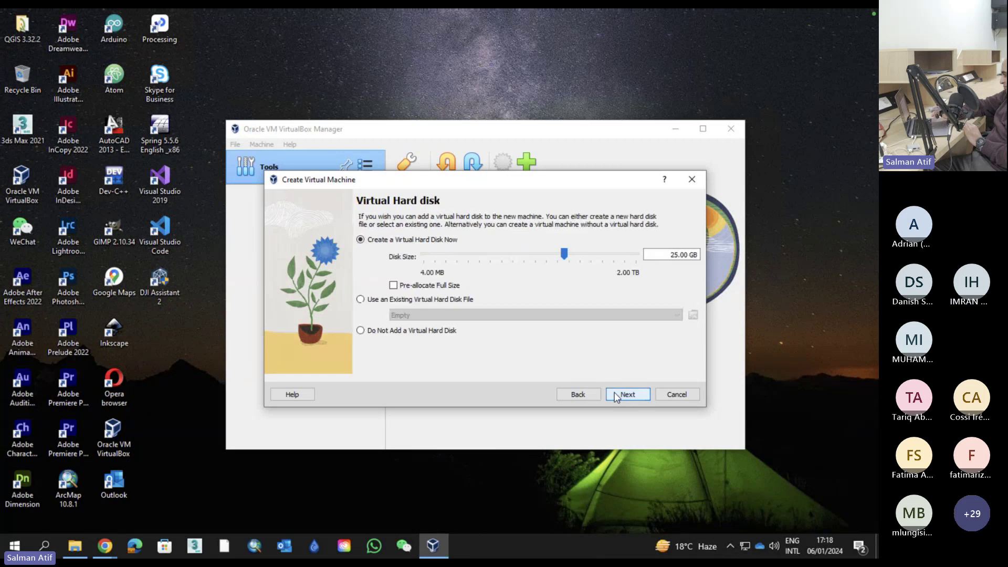
pyautogui.click(670, 256)
pyautogui.press('Delete')
pyautogui.write('3')
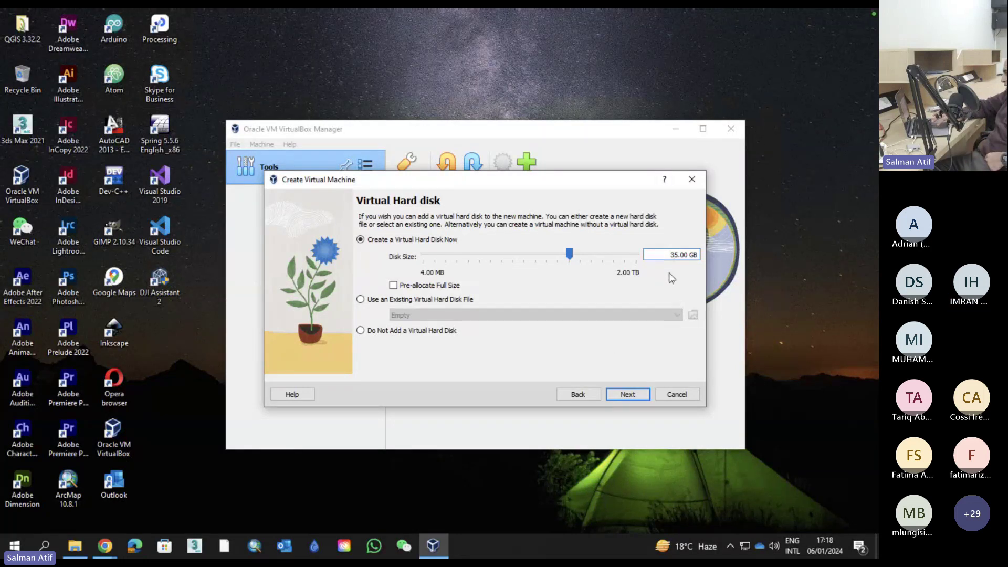
pyautogui.click(624, 395)
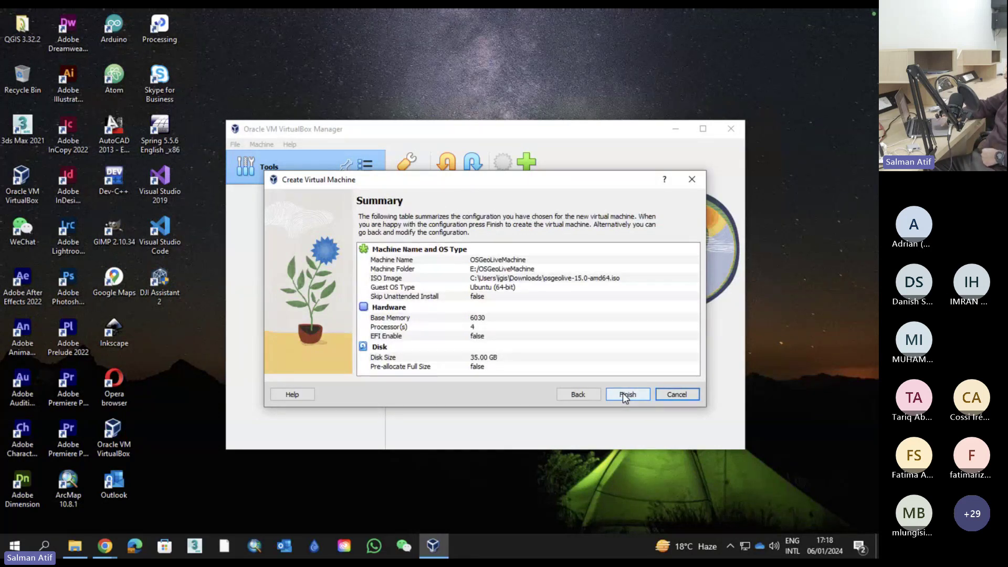
pyautogui.click(624, 395)
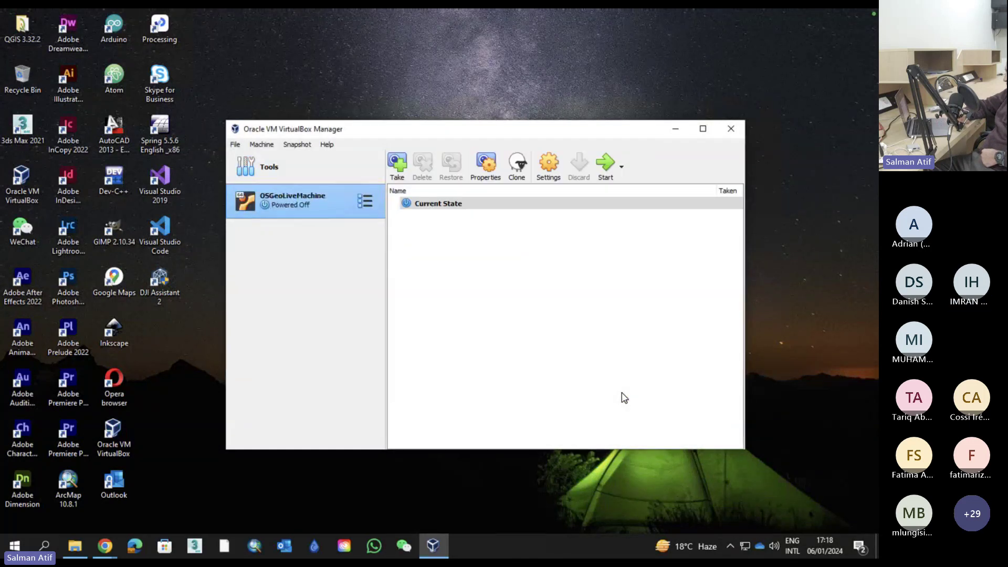
# Open OSGeoLiveMachine's settings and review the System, Display, Storage and Network pages
pyautogui.rightClick(326, 212)
pyautogui.click(344, 220)
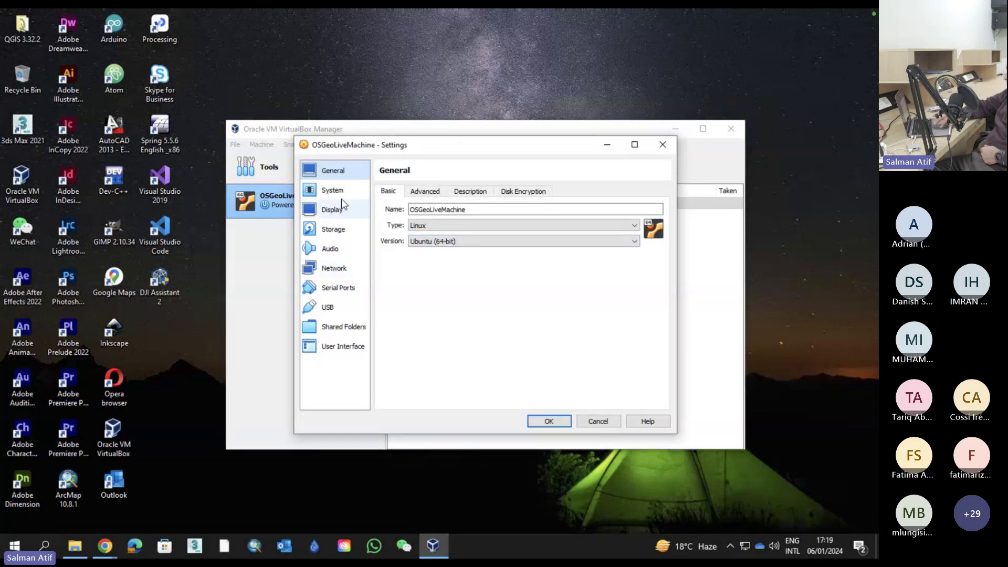
pyautogui.click(342, 195)
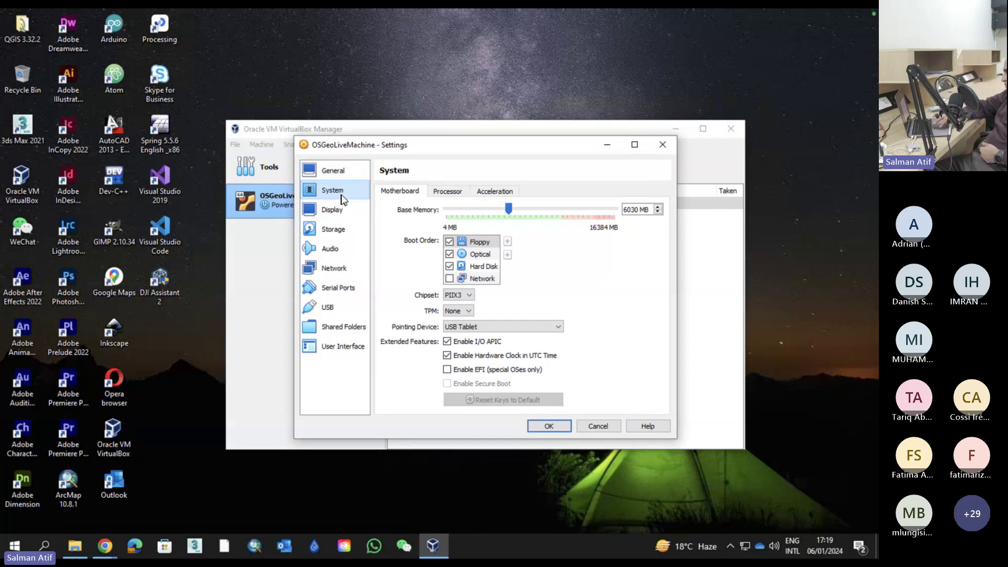
pyautogui.click(335, 211)
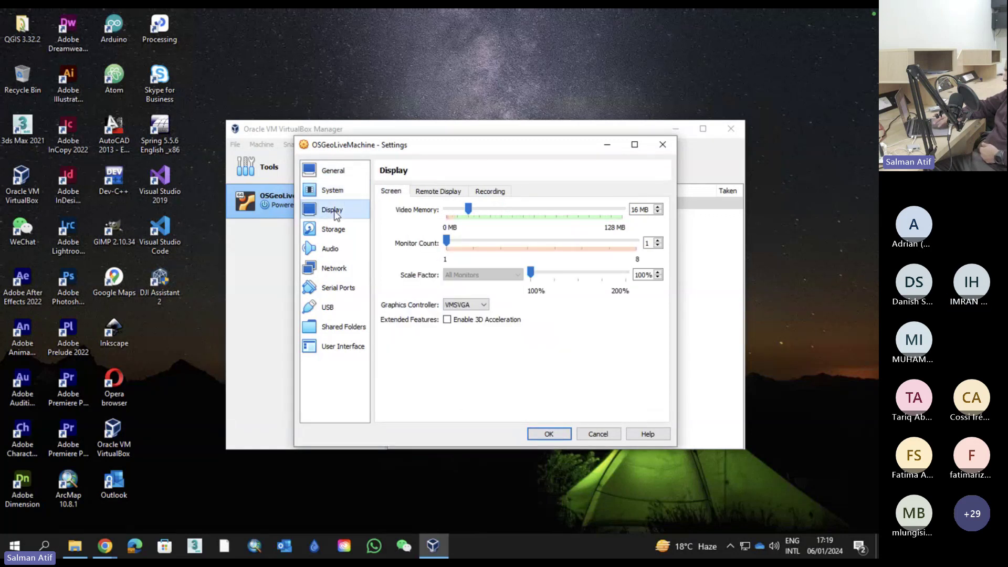
pyautogui.click(336, 230)
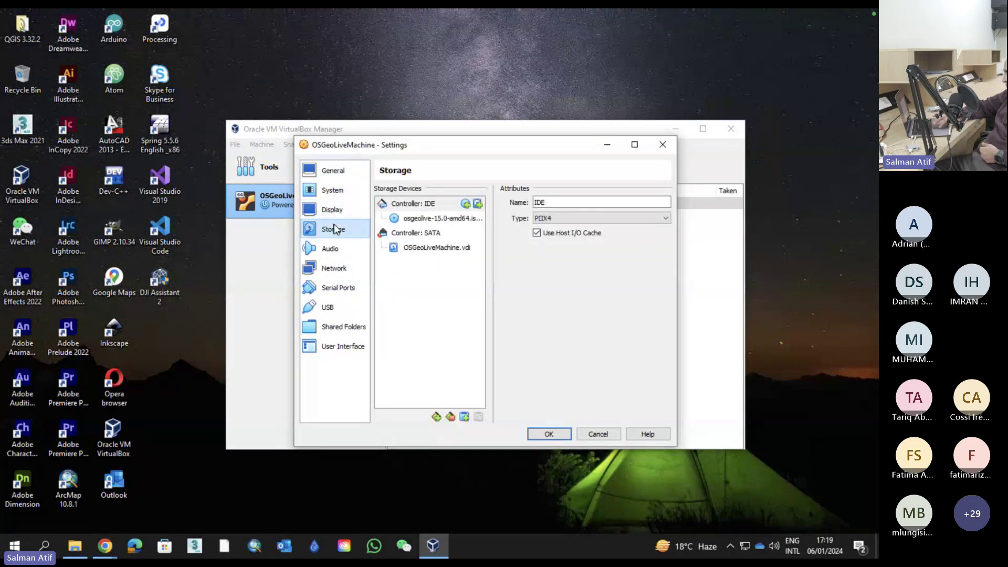
pyautogui.press('Up')
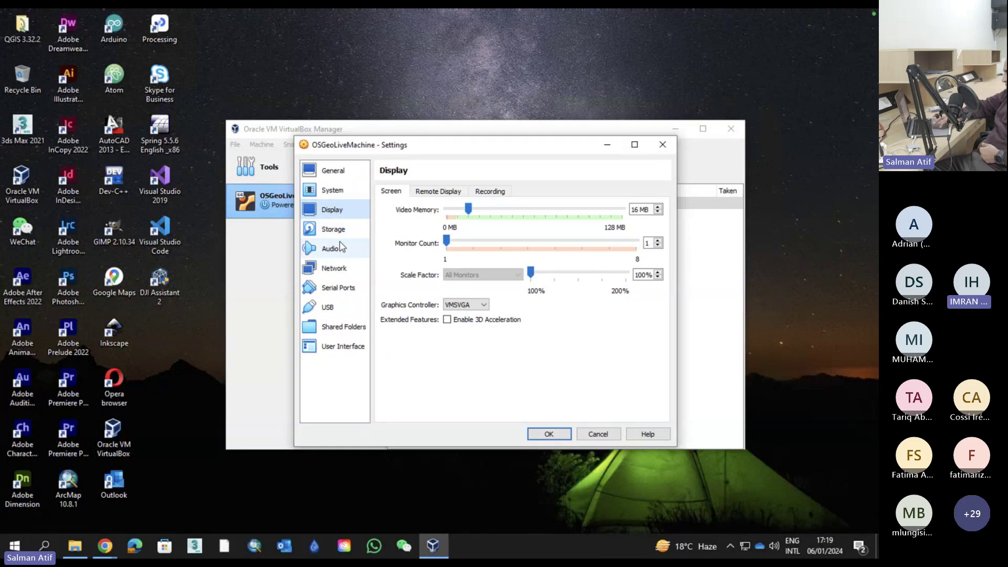
pyautogui.click(340, 268)
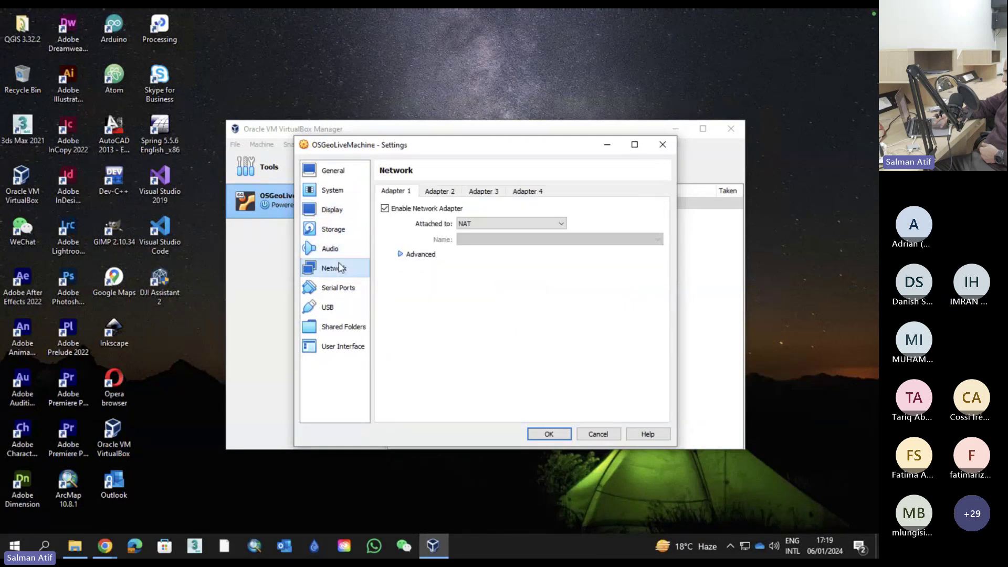
# Attach the network adapter as Bridged Adapter on the Hyper-V Virtual Ethernet Adapter and save
pyautogui.click(464, 227)
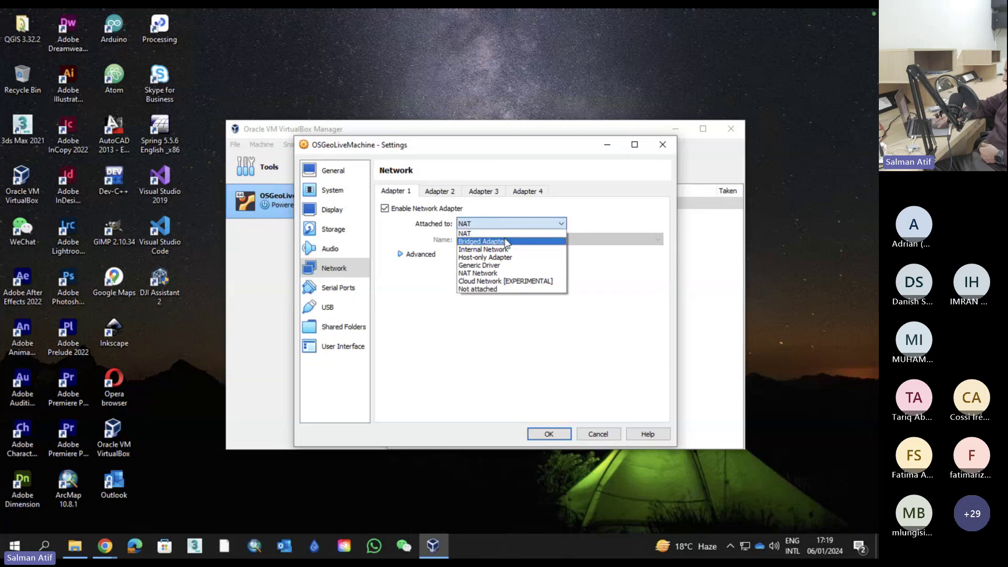
pyautogui.click(506, 242)
pyautogui.click(629, 239)
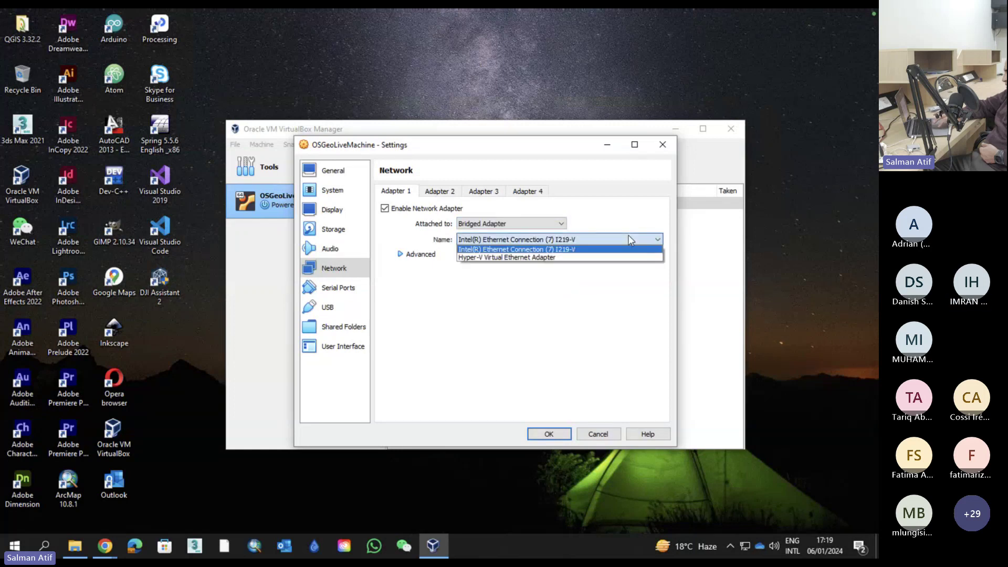
pyautogui.click(615, 258)
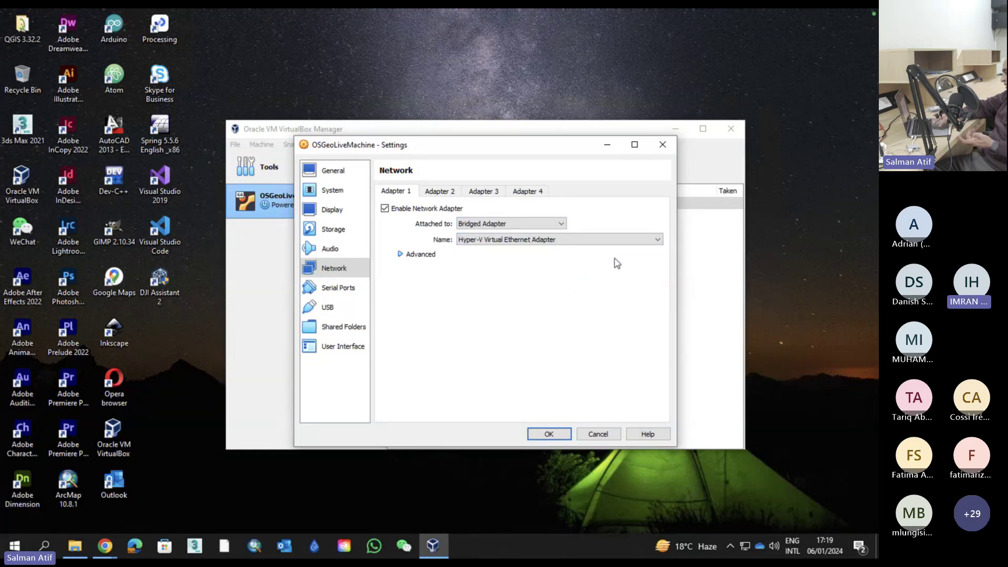
pyautogui.click(563, 433)
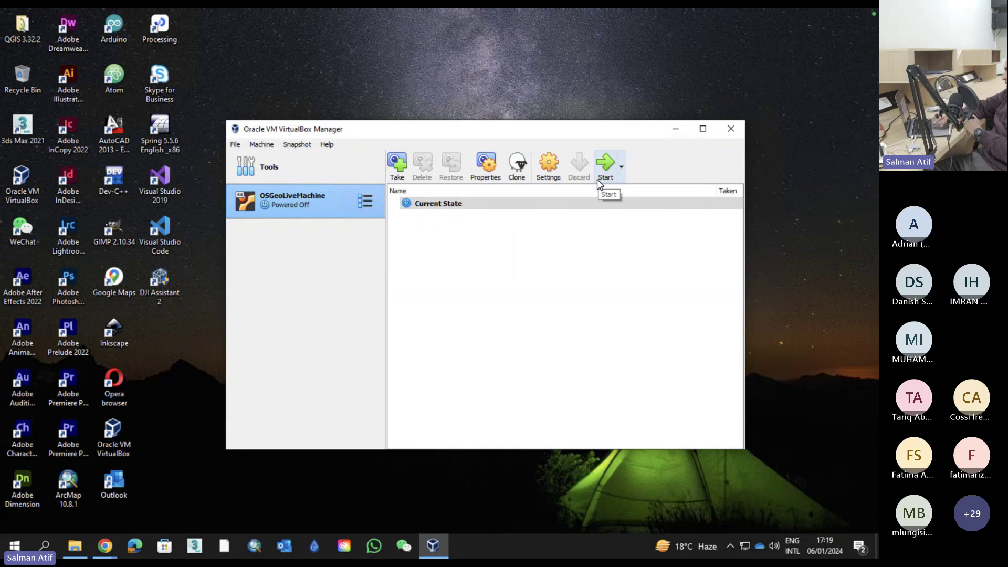
# Reopen OSGeoLiveMachine's settings to verify the Network page
pyautogui.rightClick(333, 205)
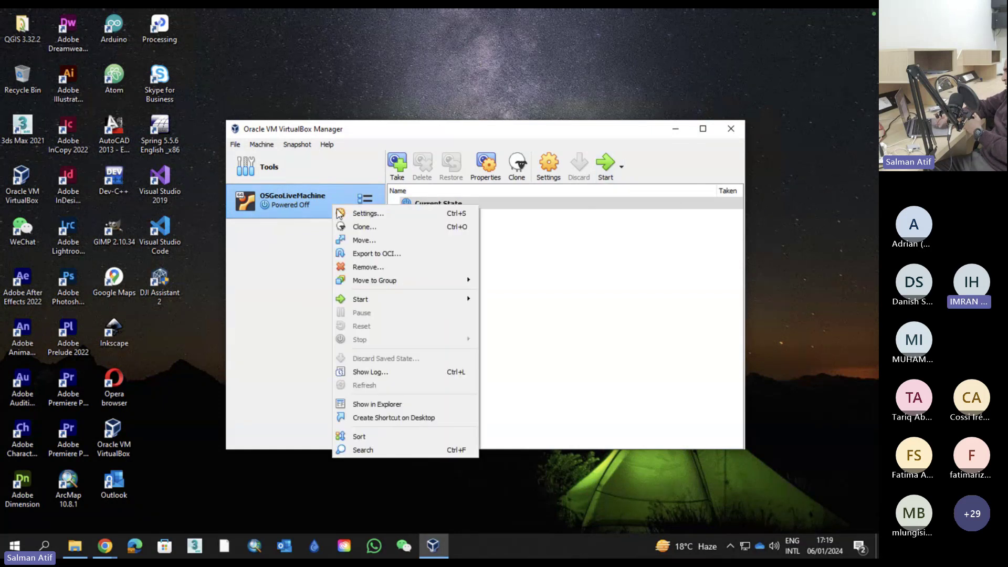
pyautogui.click(357, 213)
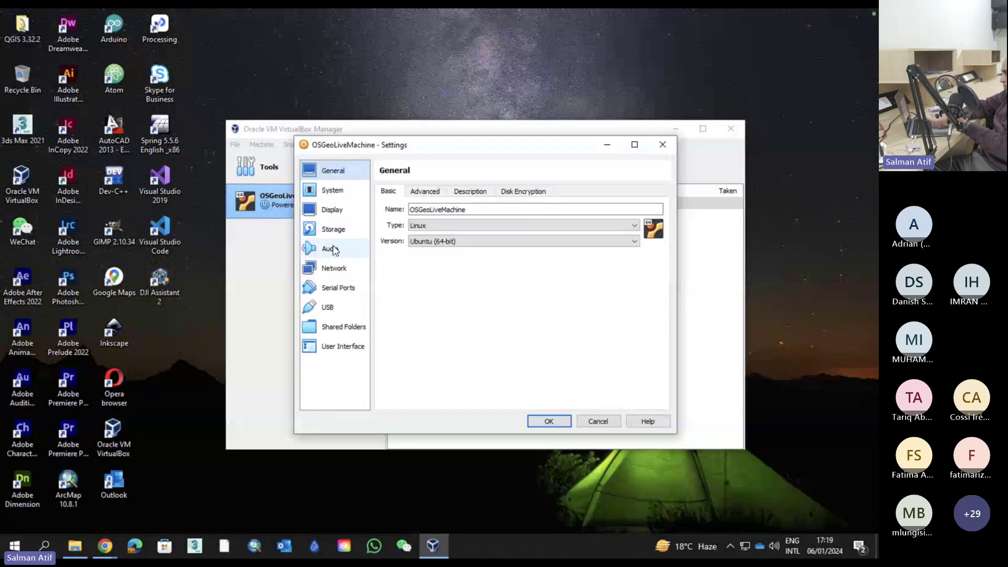
pyautogui.click(334, 268)
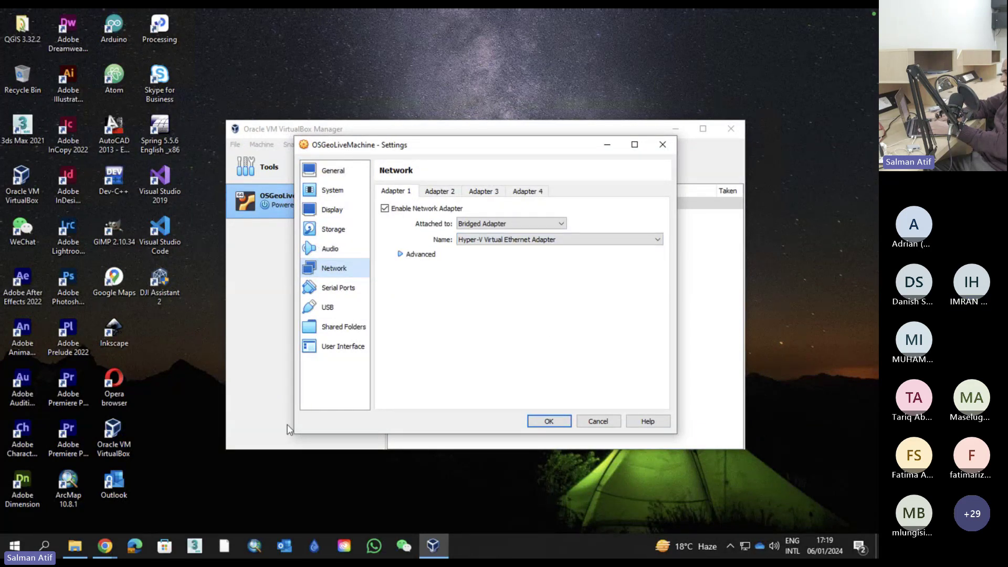
pyautogui.click(23, 550)
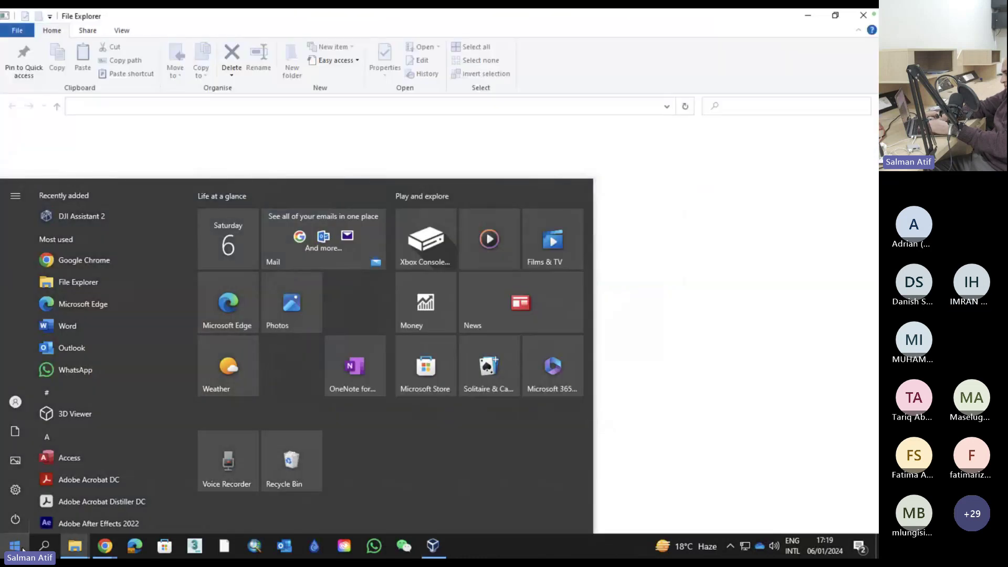
# Search the Start menu for 'hyp' and open 'Turn Windows features on or off'
pyautogui.click(23, 550)
pyautogui.click(23, 550)
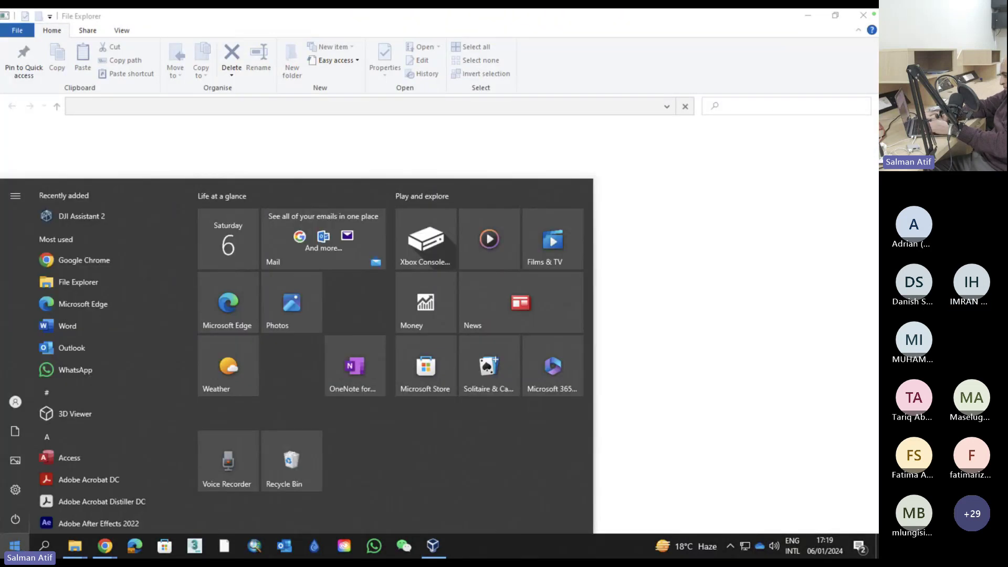
pyautogui.click(46, 547)
pyautogui.write('add')
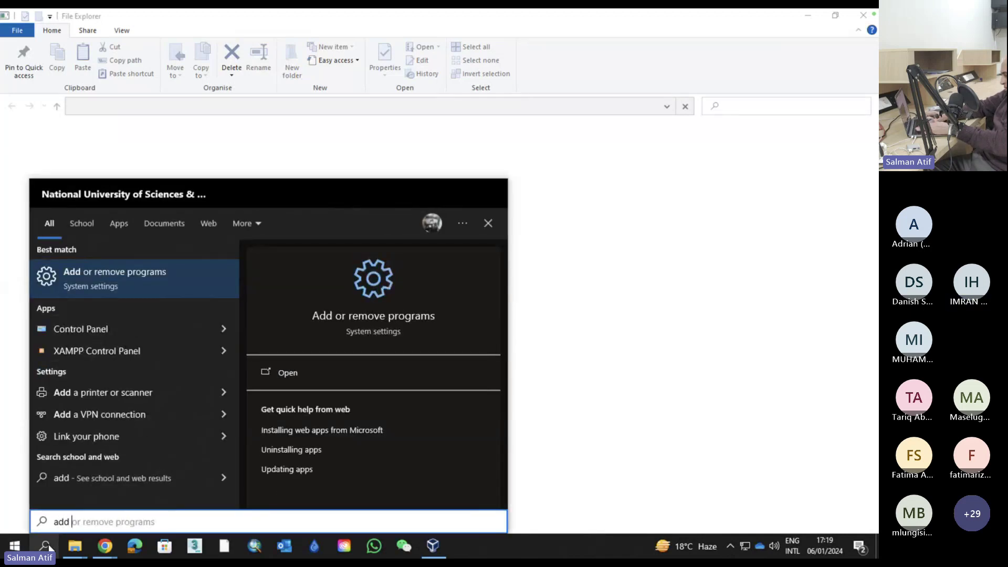
pyautogui.press('BackSpace')
pyautogui.press('BackSpace')
pyautogui.press('BackSpace')
pyautogui.write('hyp')
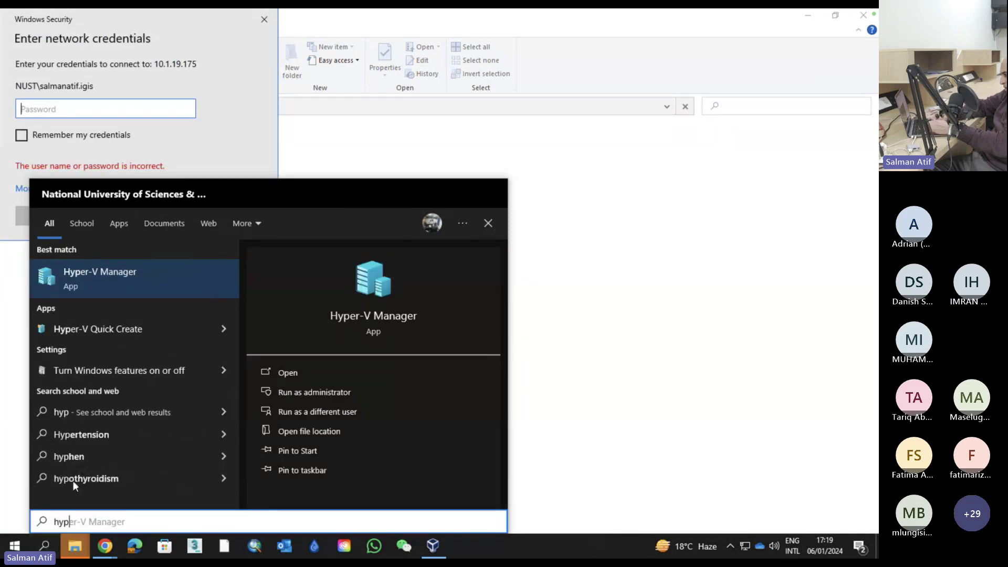
pyautogui.click(128, 371)
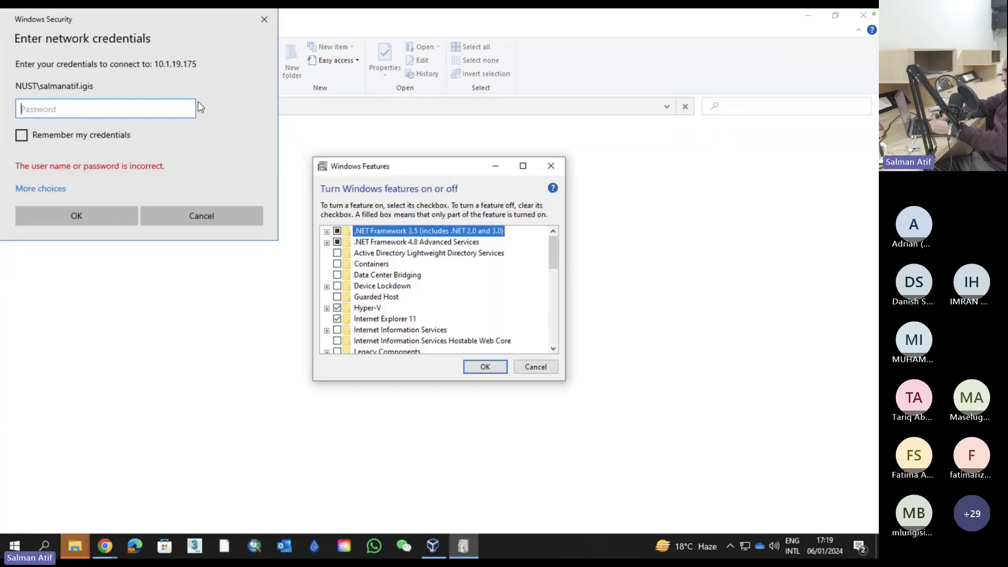
# Cancel the Windows Security prompt, uncheck SMB 1.0/CIFS File Sharing Support and SMB Direct, and click OK
pyautogui.click(265, 19)
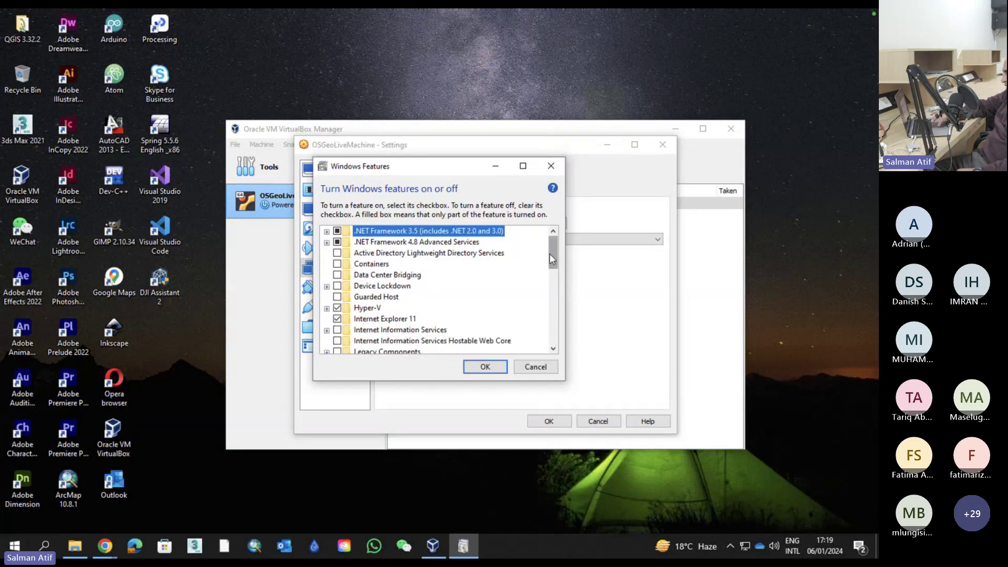
pyautogui.moveTo(549, 253); pyautogui.dragTo(550, 306)
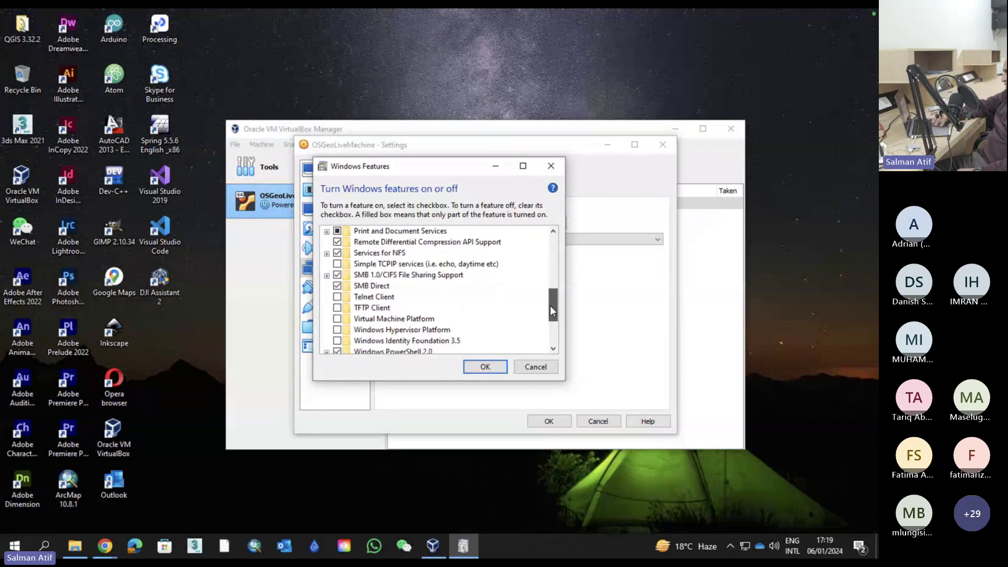
pyautogui.click(337, 275)
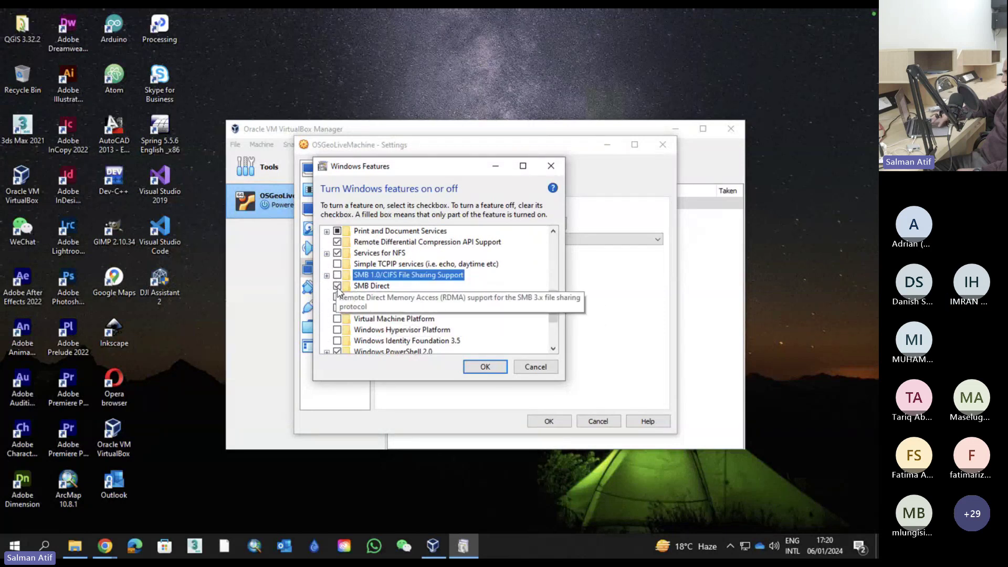
pyautogui.click(337, 286)
pyautogui.moveTo(553, 303); pyautogui.dragTo(558, 344)
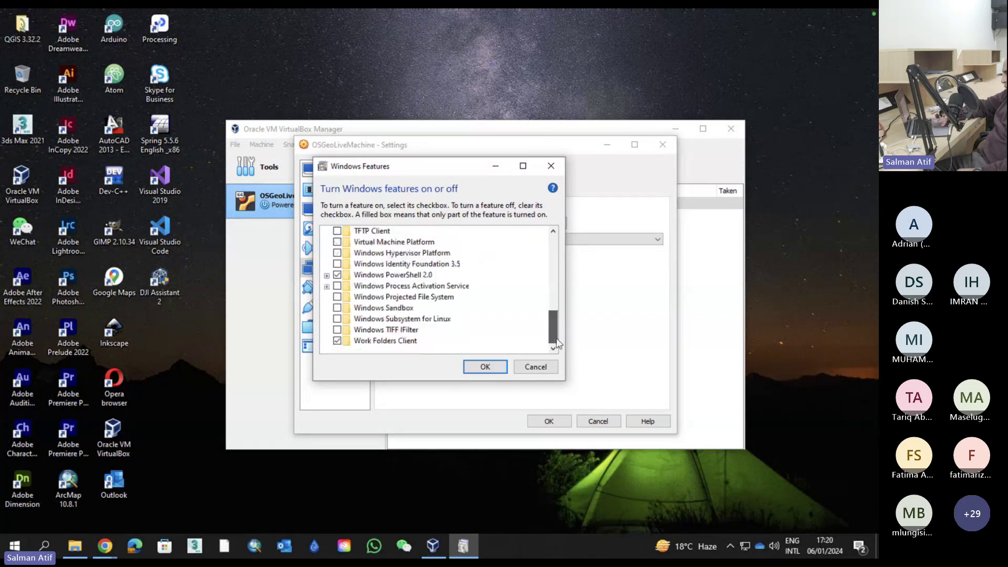
pyautogui.click(497, 368)
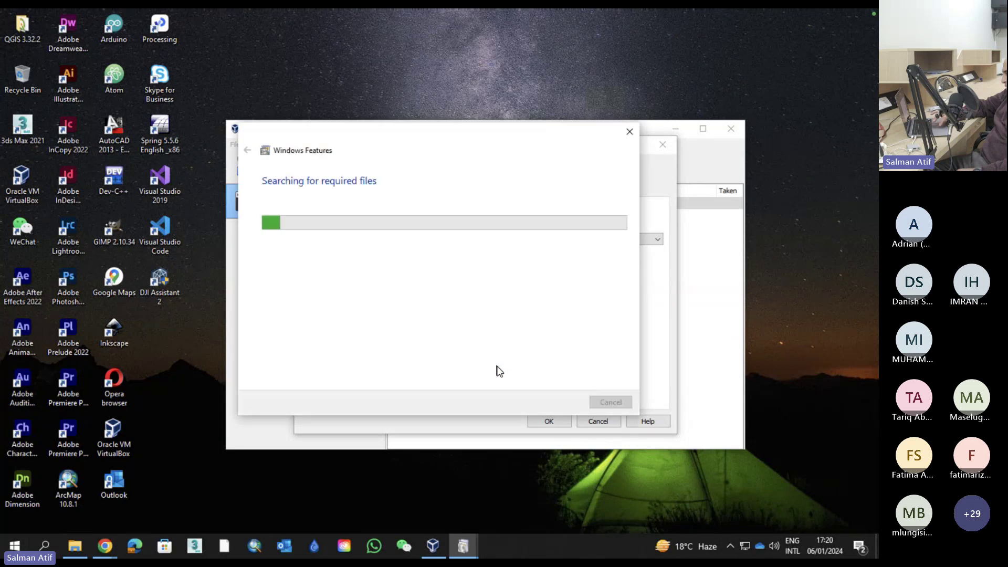
# Save the settings, then reopen Network to confirm the Hyper-V Virtual Ethernet Adapter bridge and close
pyautogui.click(664, 326)
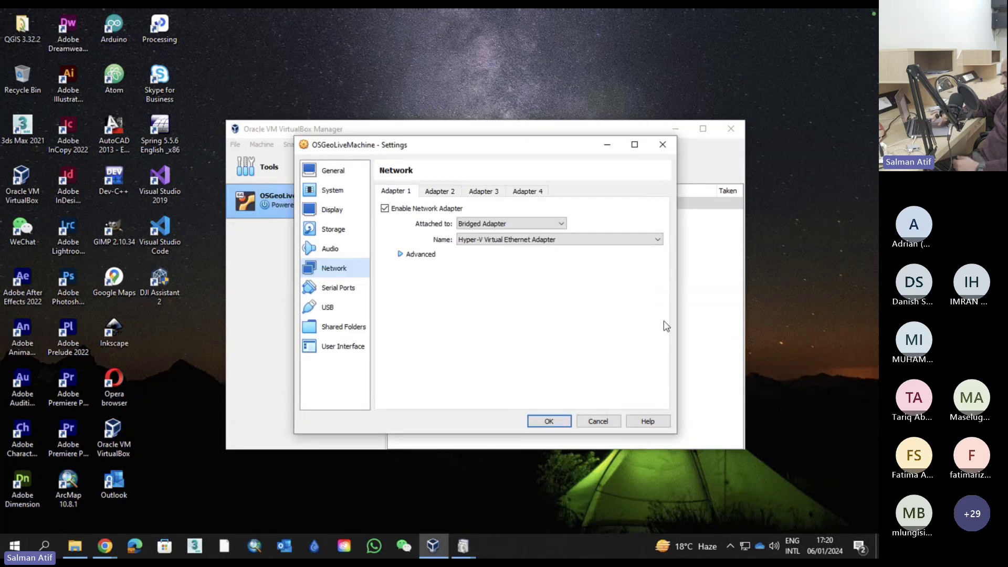
pyautogui.click(560, 425)
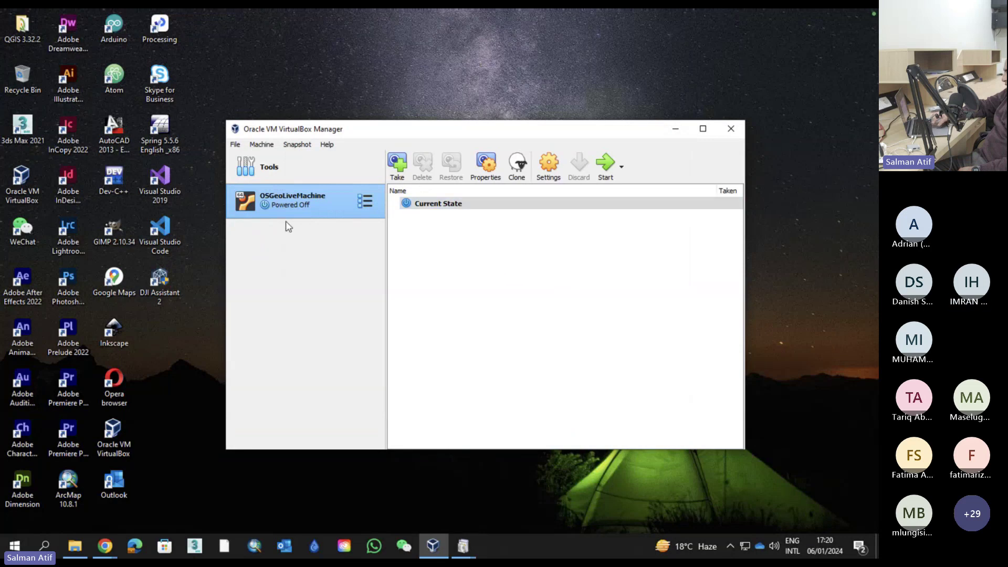
pyautogui.rightClick(295, 203)
pyautogui.click(538, 227)
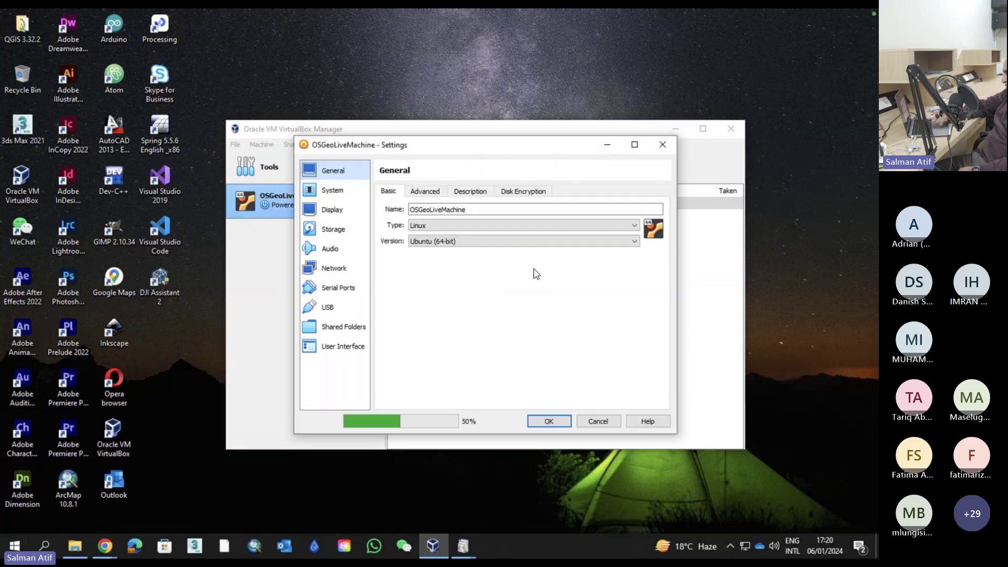
pyautogui.click(342, 268)
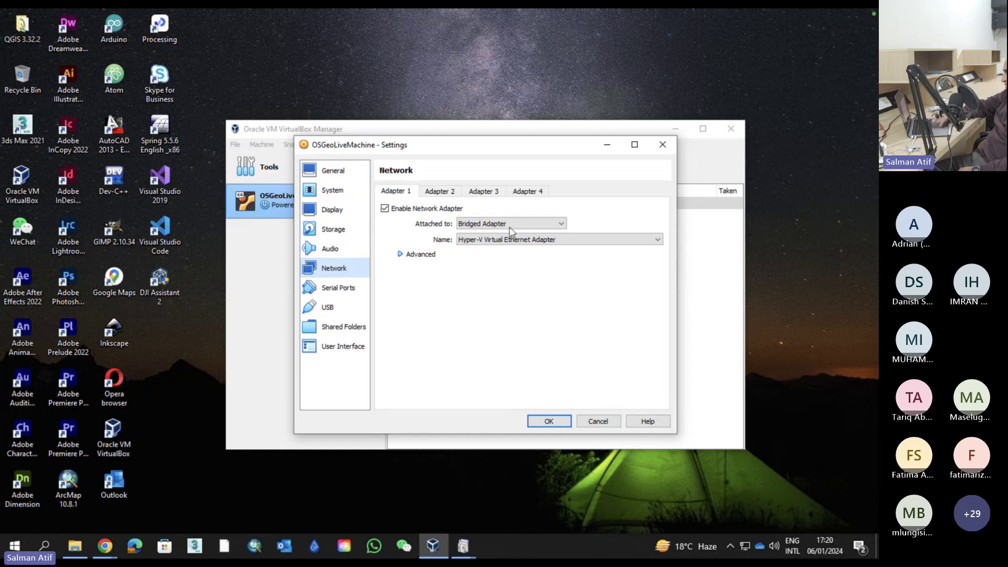
pyautogui.click(510, 239)
pyautogui.click(509, 244)
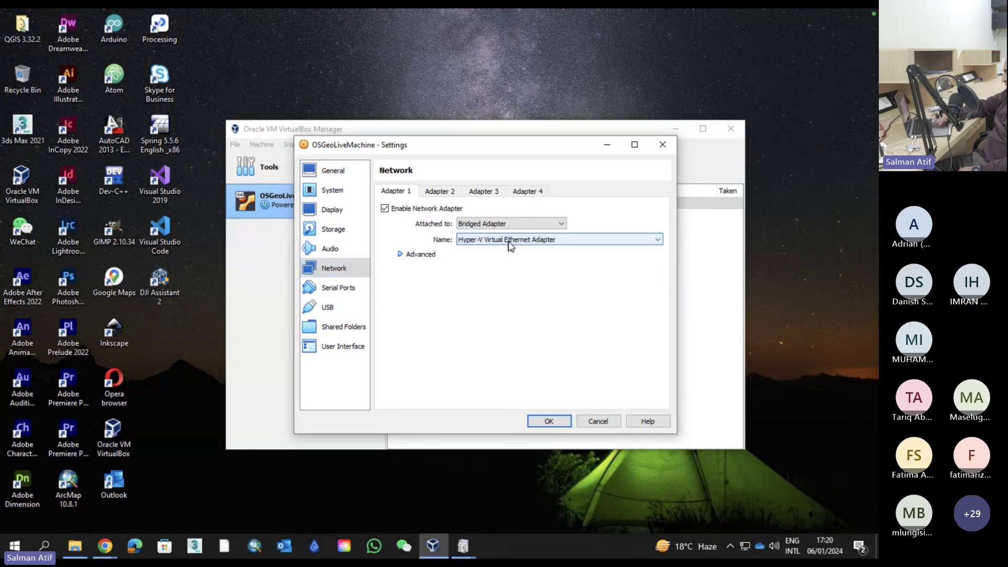
pyautogui.click(550, 421)
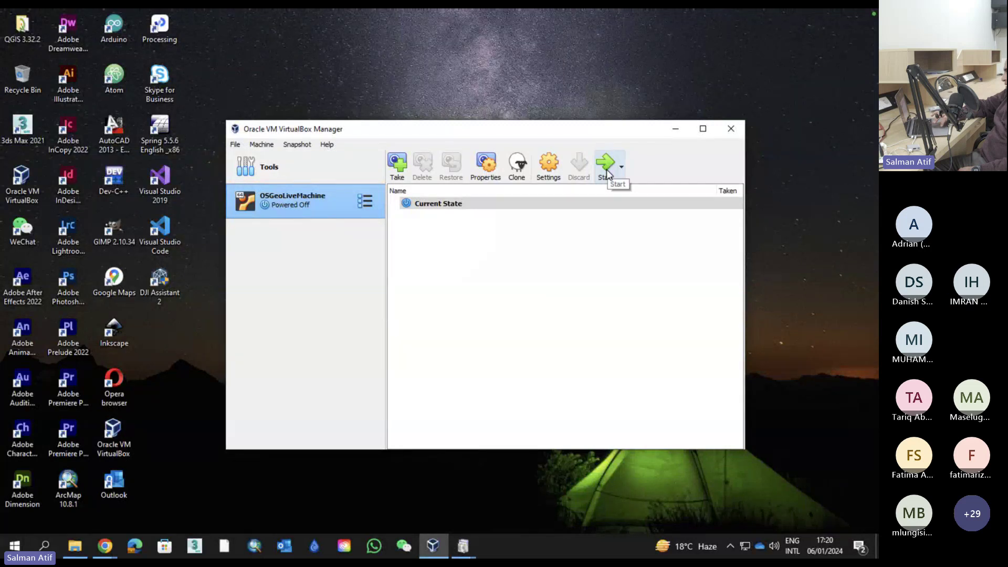
# Power on OSGeoLiveMachine and boot the 'Try or Install Lubuntu' GRUB entry, dismissing the notices
pyautogui.click(606, 169)
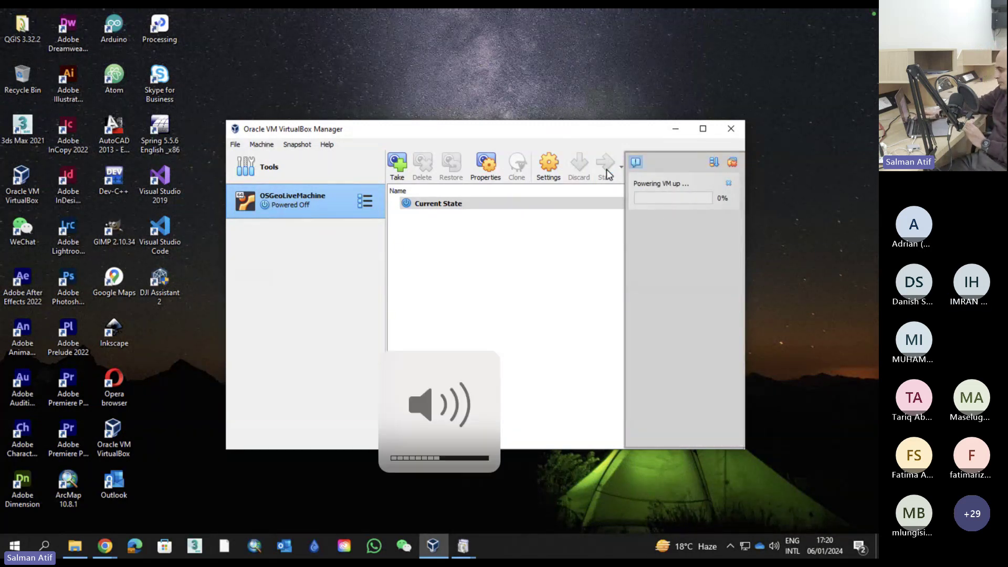
pyautogui.press('XF86AudioRaiseVolume')
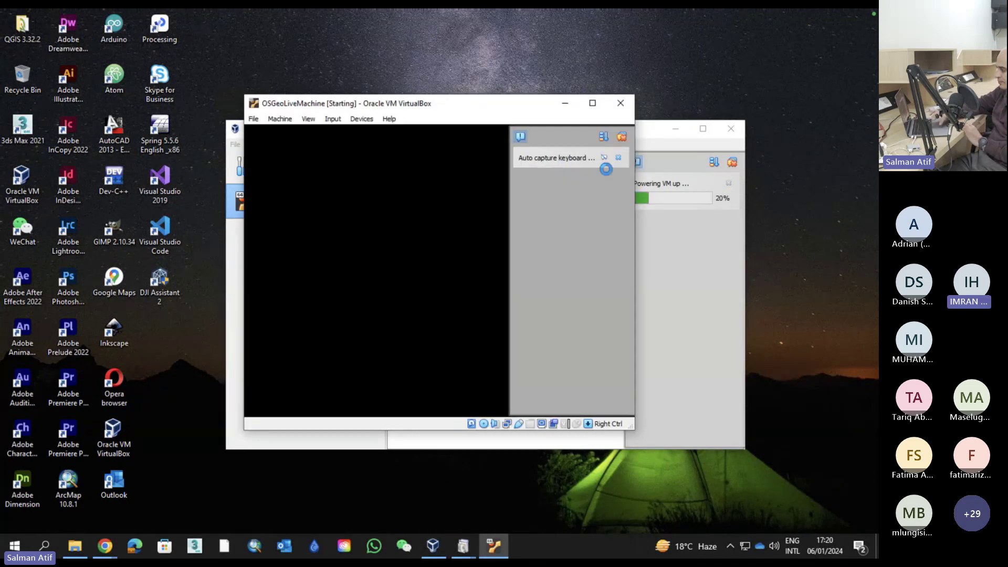
pyautogui.click(618, 158)
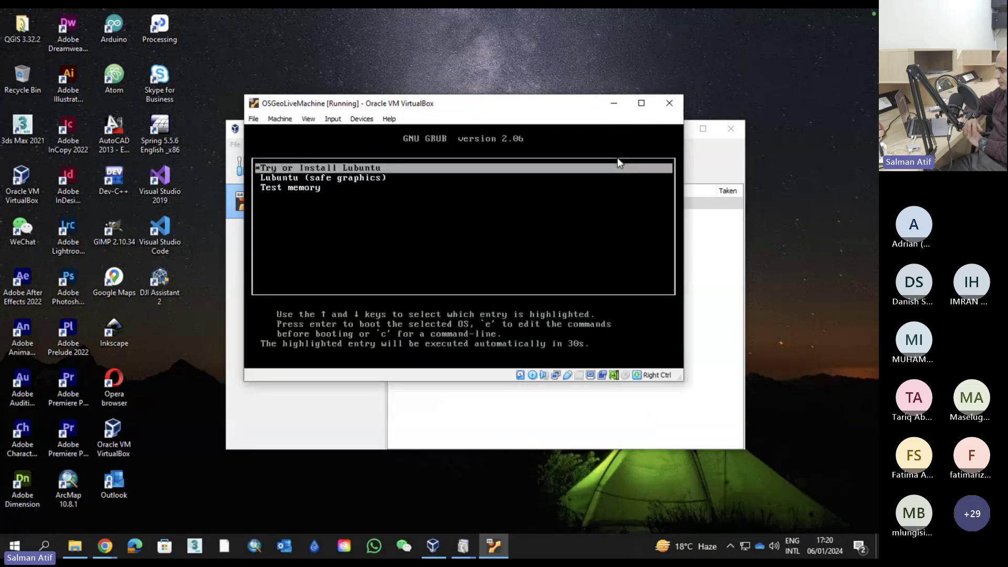
pyautogui.press('Down')
pyautogui.press('Up')
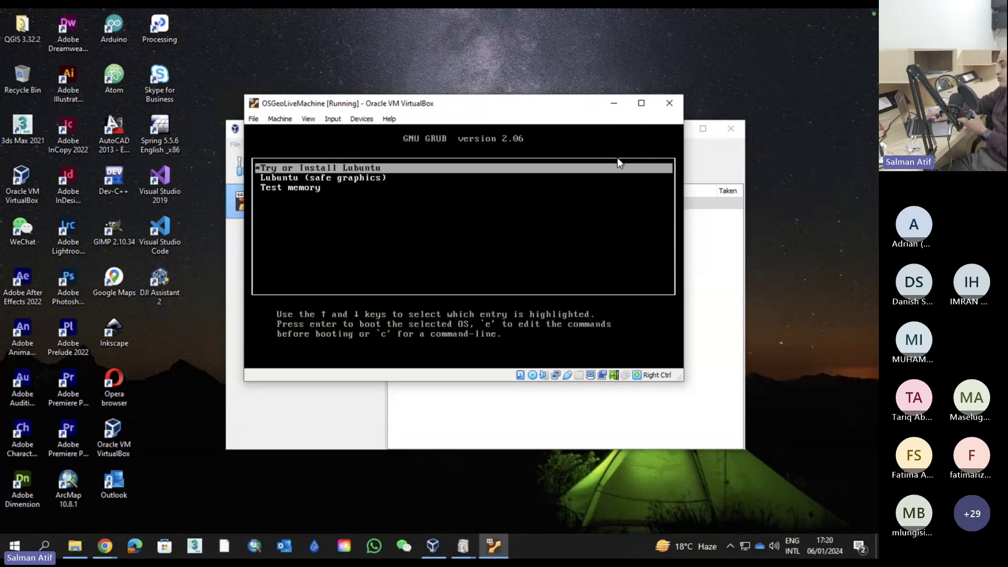
pyautogui.press('Return')
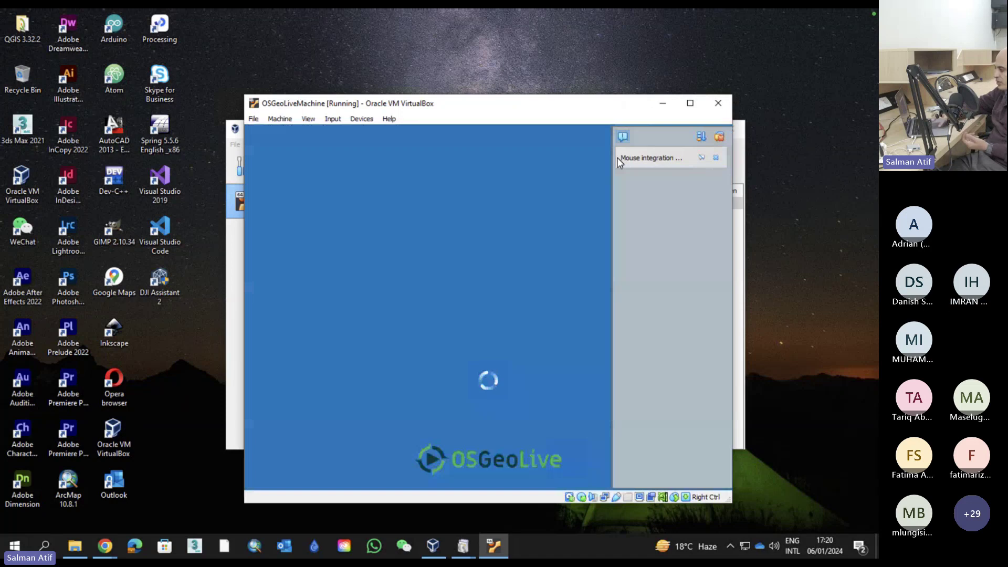
pyautogui.click(716, 157)
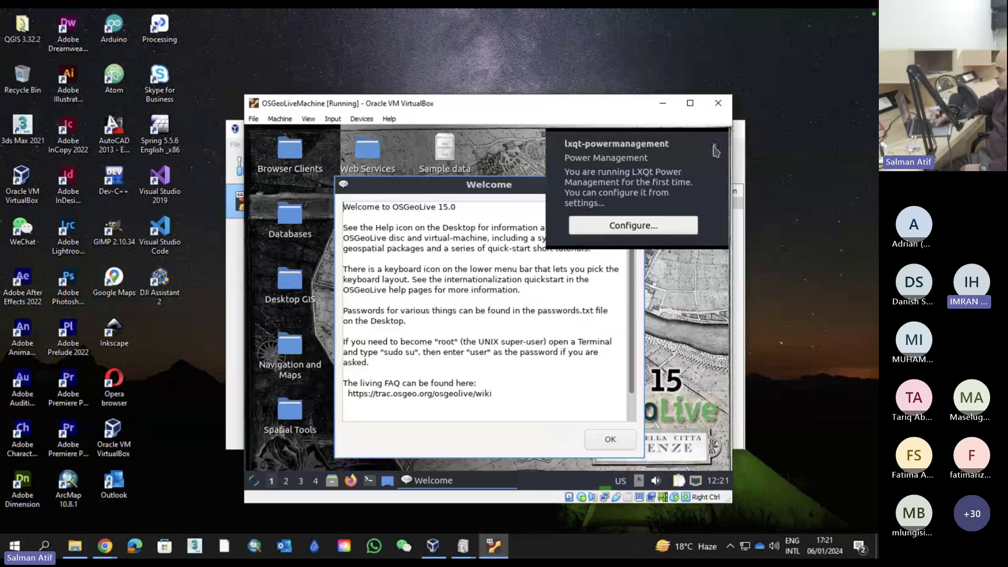
# Close the power notice and Welcome dialog, maximize the VM window, and open Install OSGeoLive 15.0
pyautogui.click(715, 148)
pyautogui.click(610, 440)
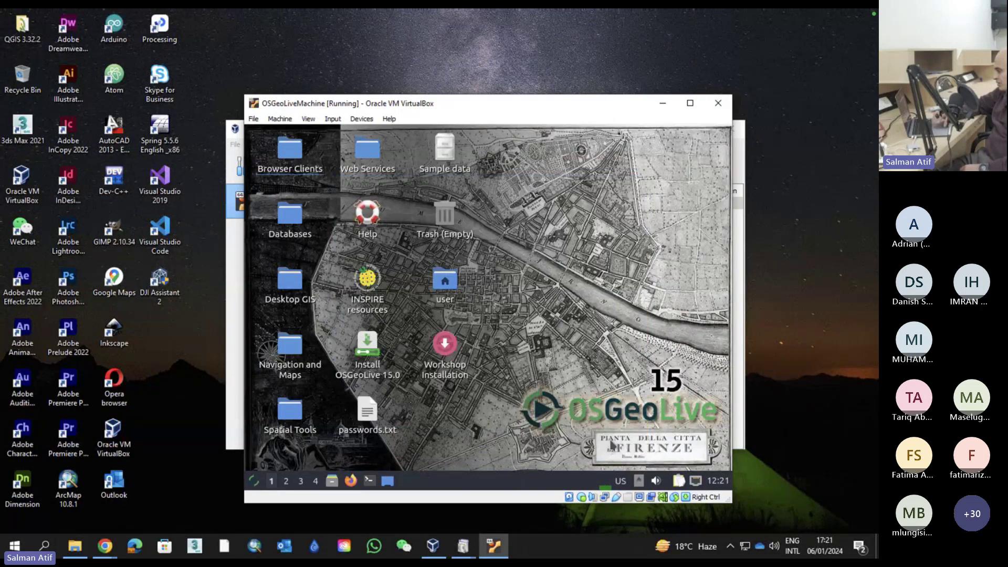
pyautogui.click(690, 104)
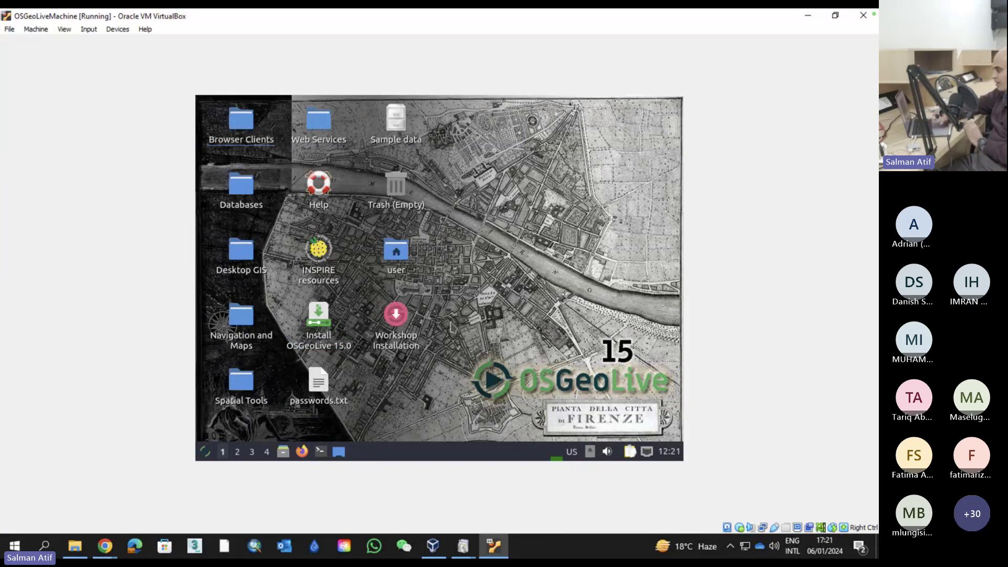
pyautogui.rightClick(316, 322)
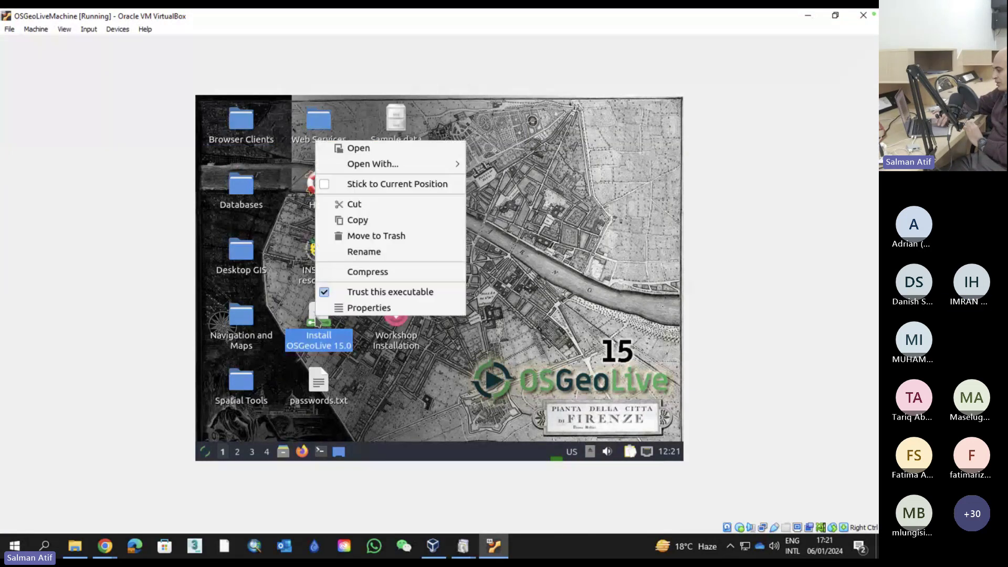
pyautogui.click(393, 149)
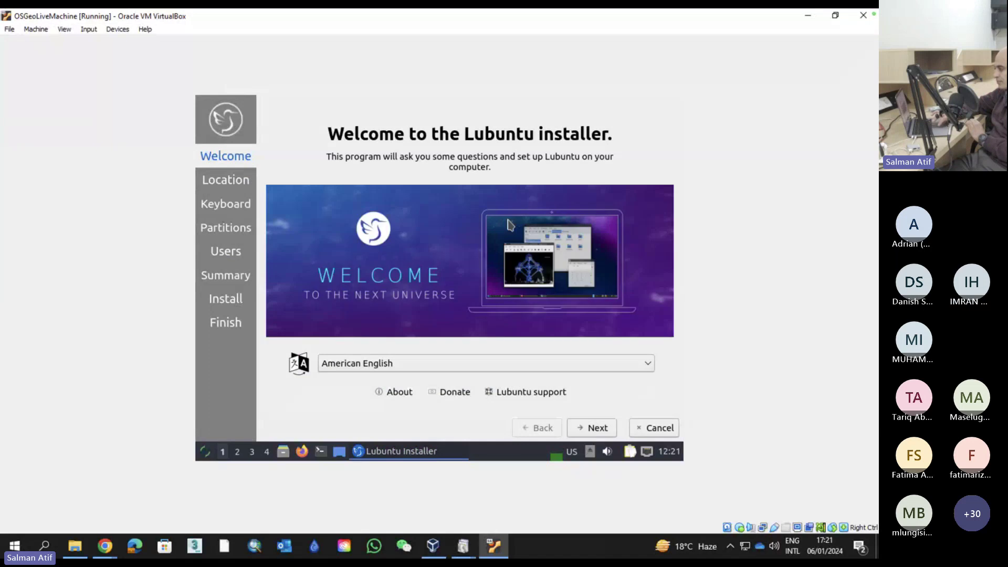
# Accept the installer's Welcome page, Asia/Karachi location and English (US) keyboard layout
pyautogui.click(587, 429)
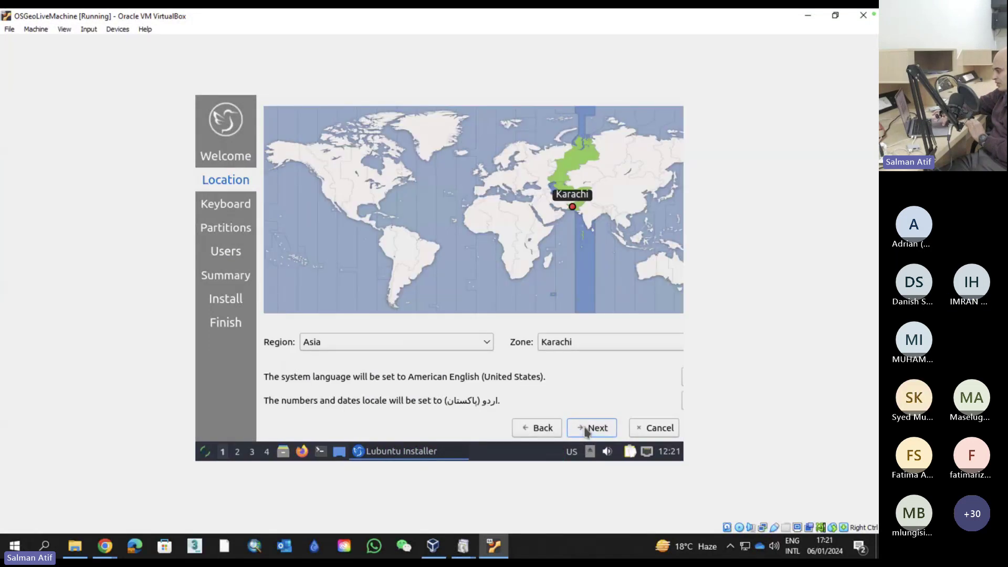
pyautogui.click(587, 430)
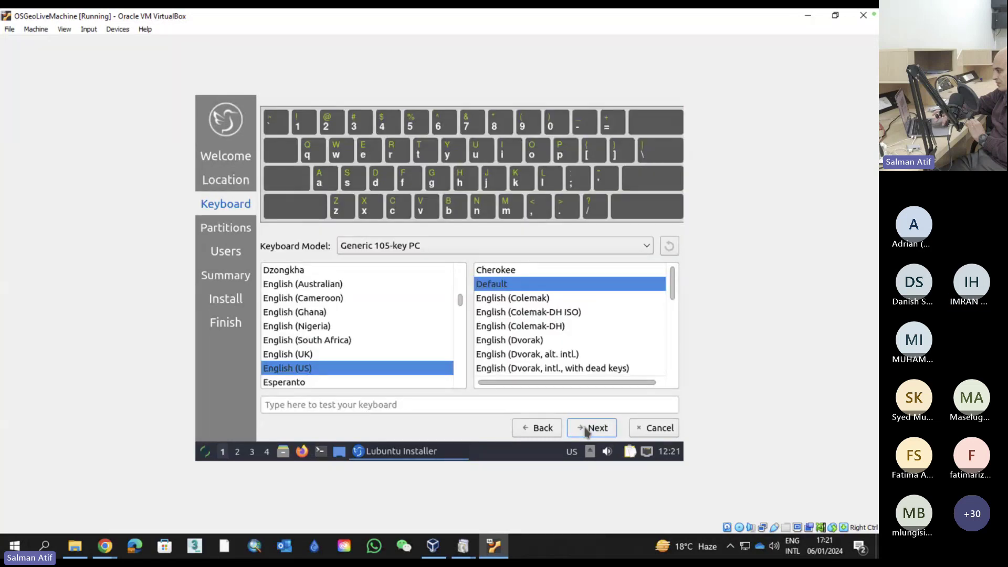
pyautogui.click(586, 430)
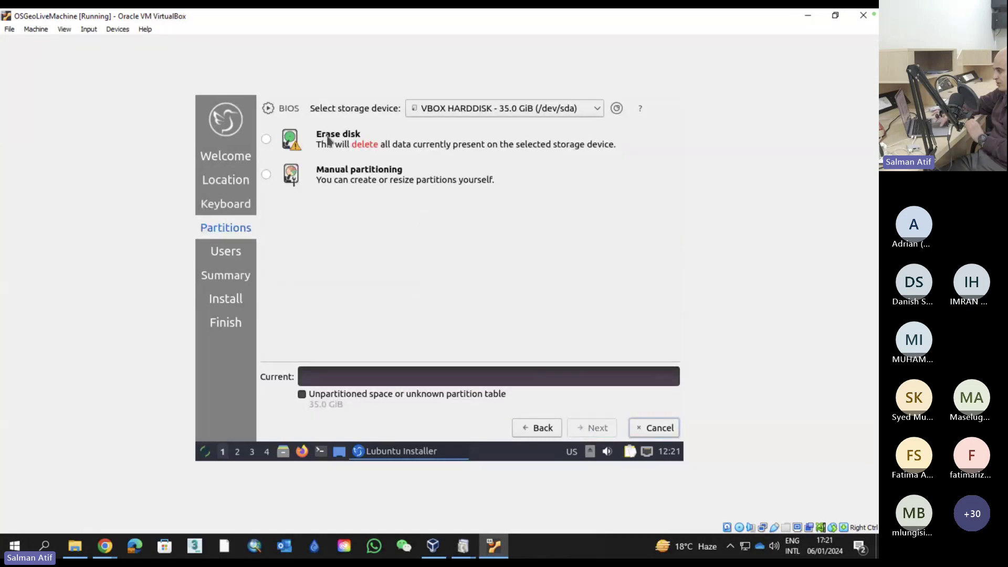
# Choose Erase disk on the 35 GiB VBOX HARDDISK (/dev/sda) and continue to Users
pyautogui.click(266, 140)
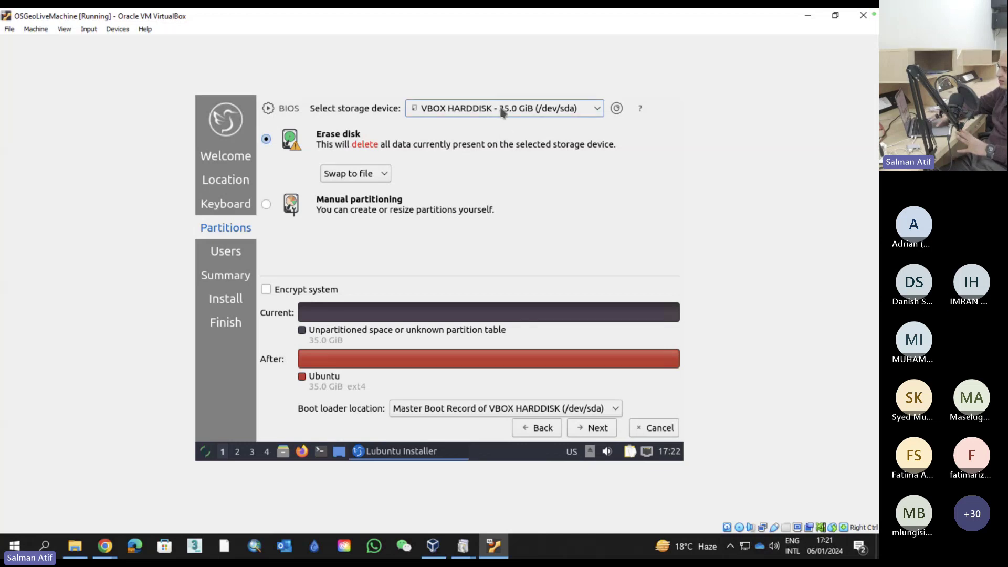
pyautogui.click(527, 110)
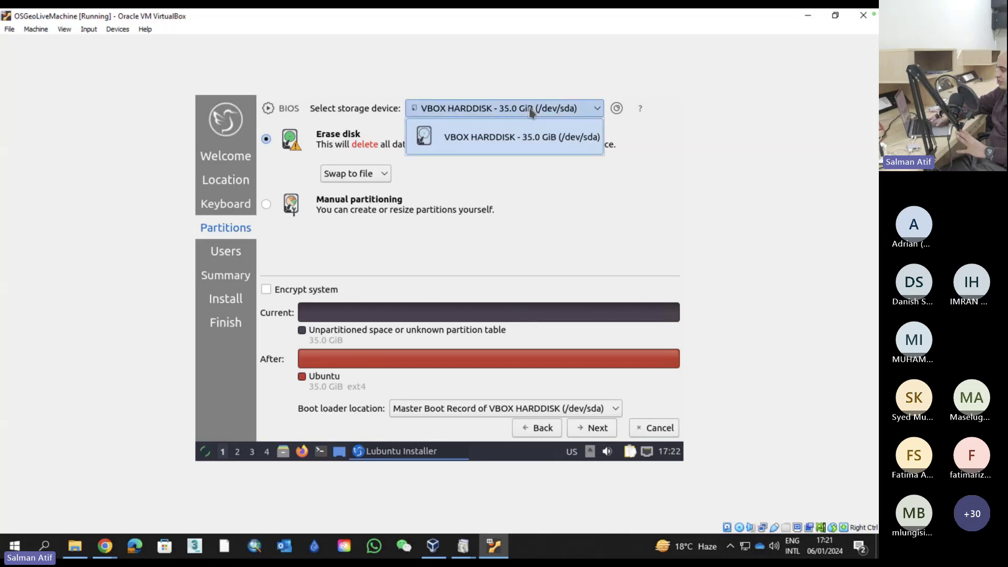
pyautogui.click(538, 136)
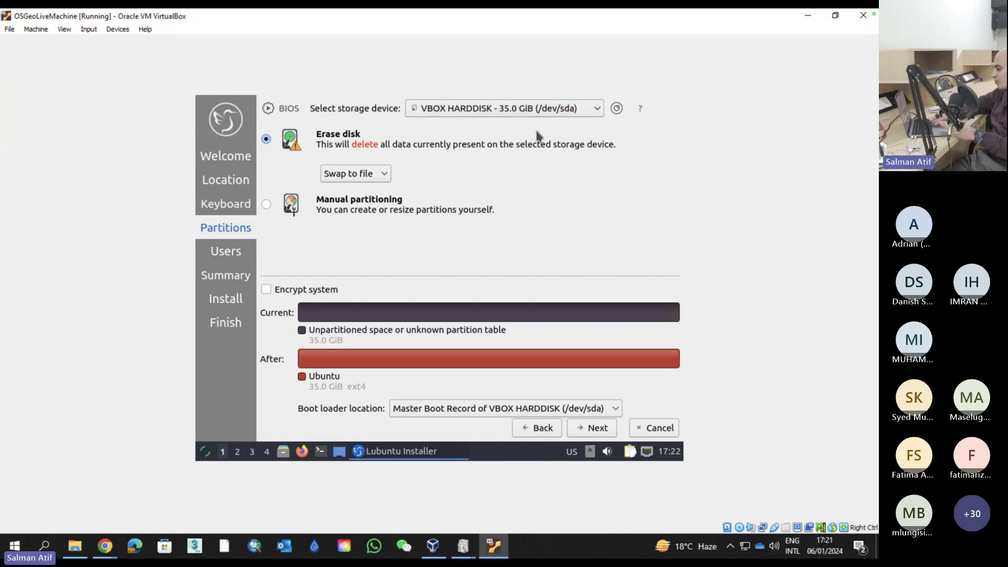
pyautogui.click(576, 428)
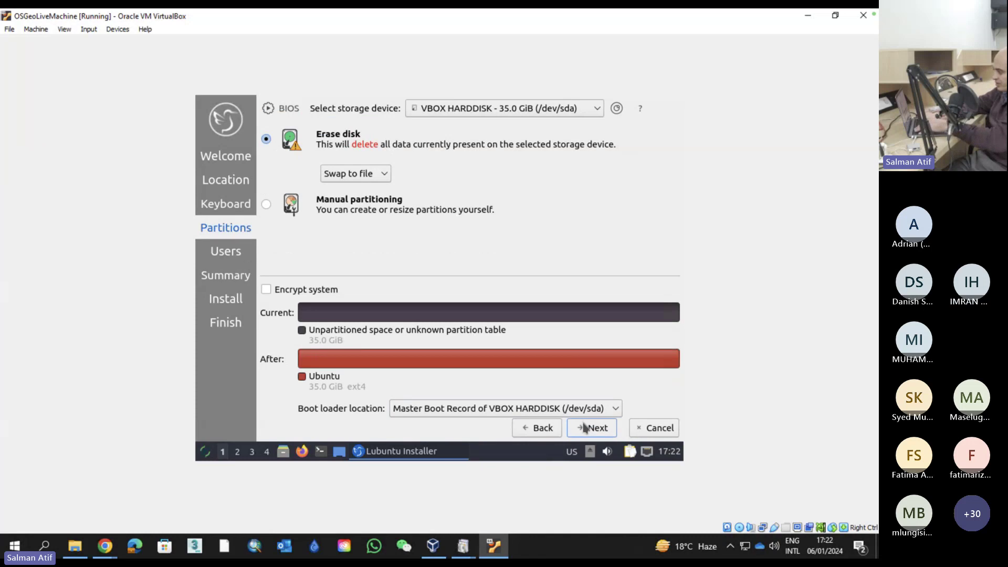
pyautogui.click(581, 428)
# Enter the full name 'user', login 'username' and a matching password, then go to Summary
pyautogui.write('user')
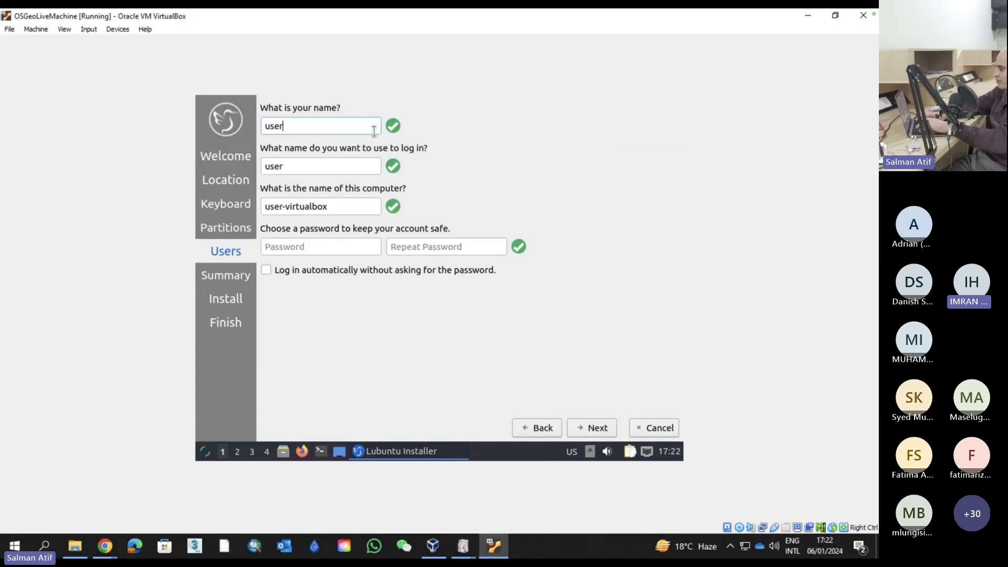
pyautogui.press('Tab')
pyautogui.press('Tab')
pyautogui.write('u')
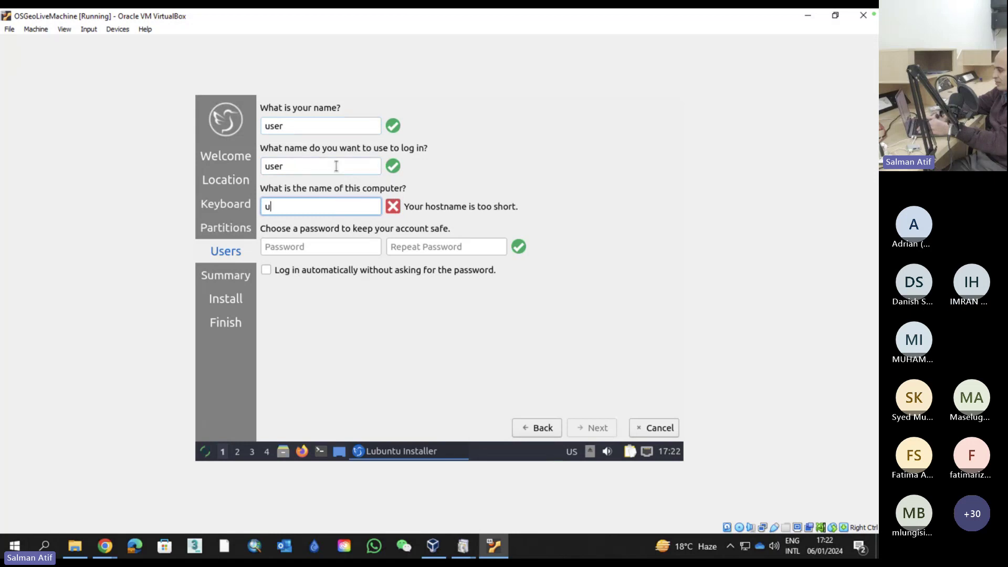
pyautogui.write('se')
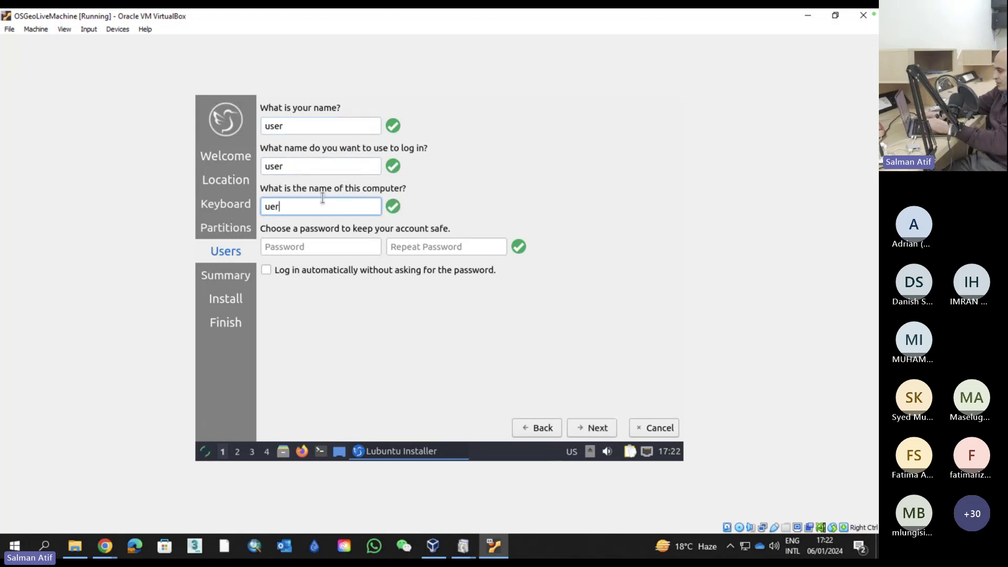
pyautogui.write('rname')
pyautogui.press('Tab')
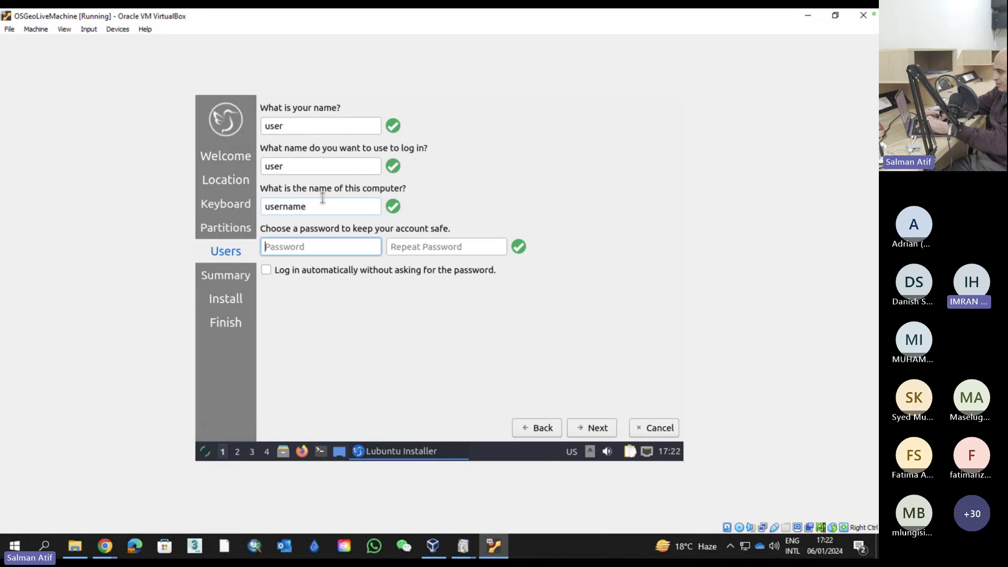
pyautogui.write('user')
pyautogui.press('Tab')
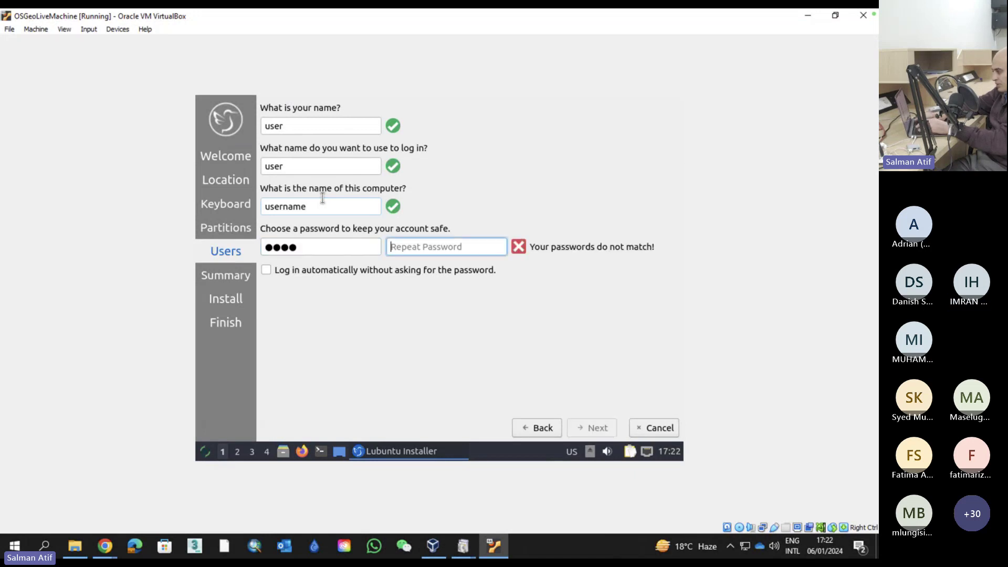
pyautogui.write('user')
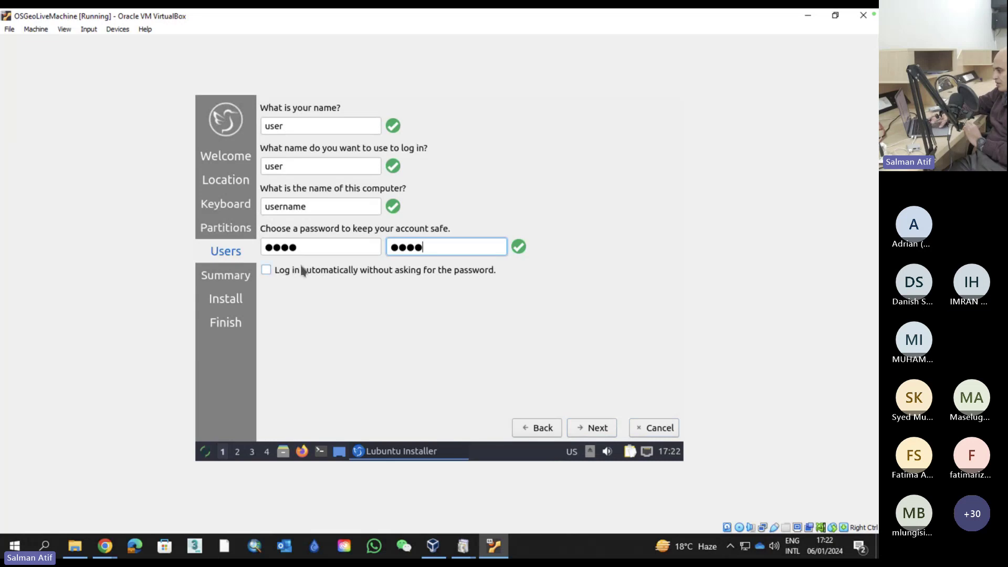
pyautogui.click(599, 428)
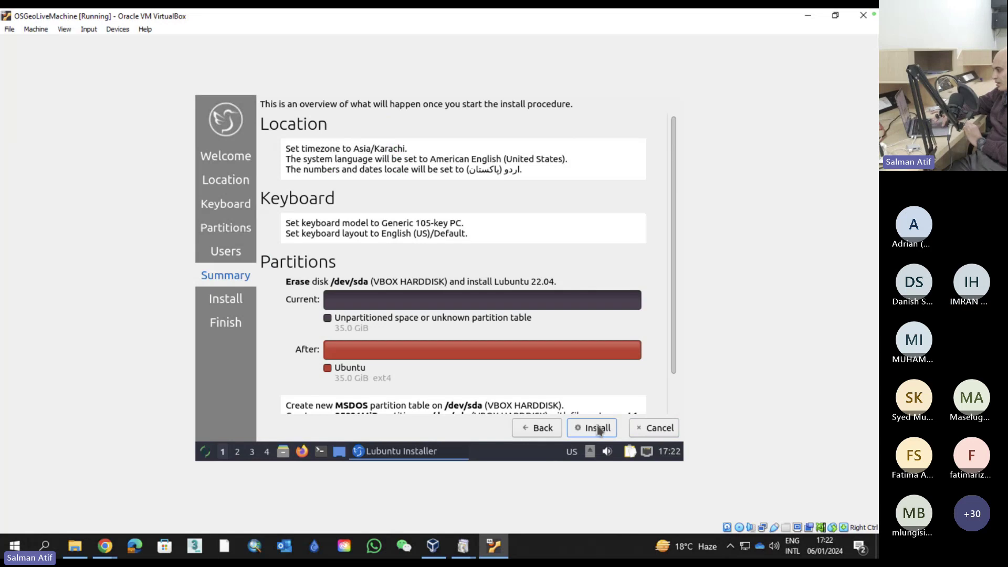
# Accept the Summary and install Lubuntu 22.04 on the erased disk, confirming the disk changes
pyautogui.scroll(-2, 609, 282)
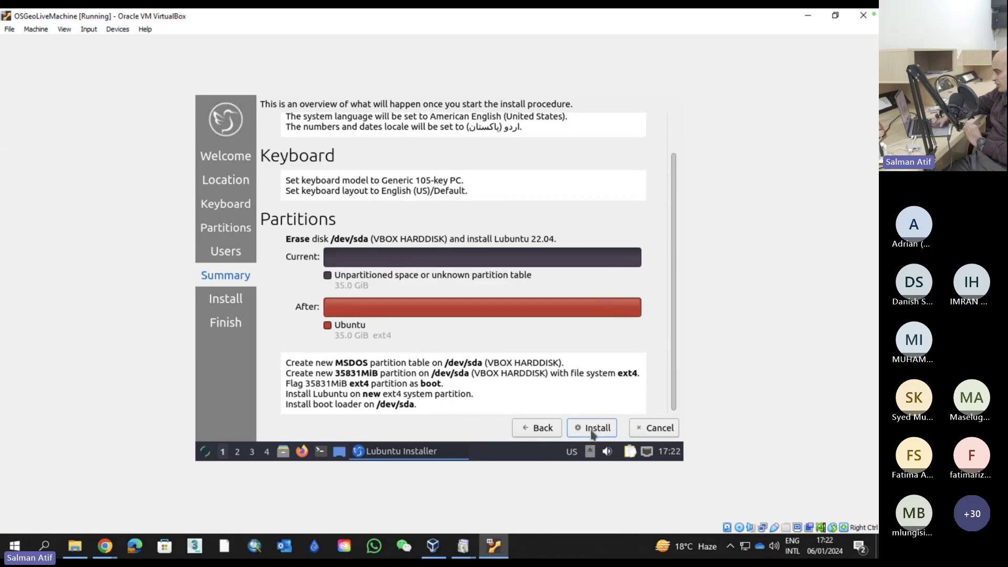
pyautogui.click(592, 429)
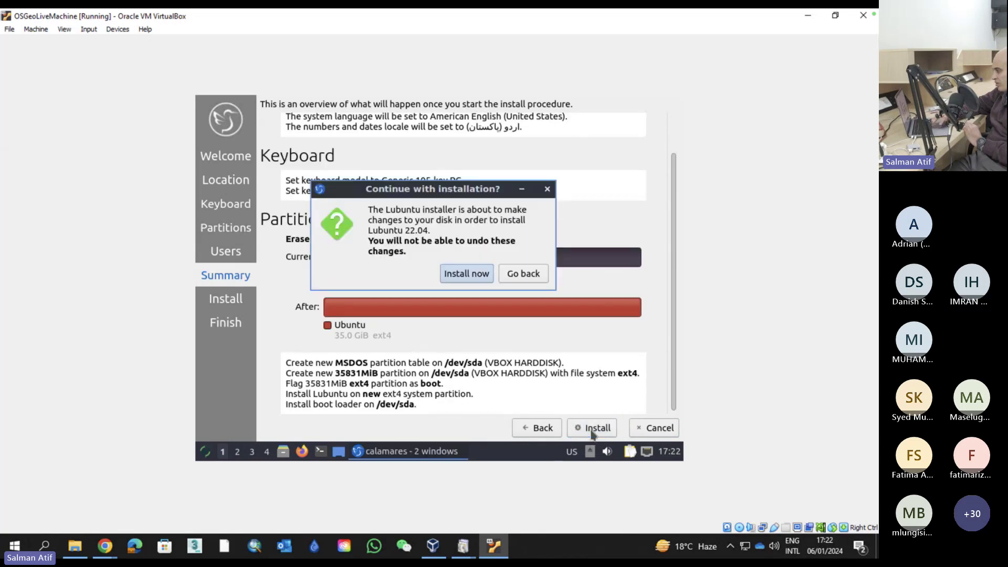
pyautogui.click(469, 274)
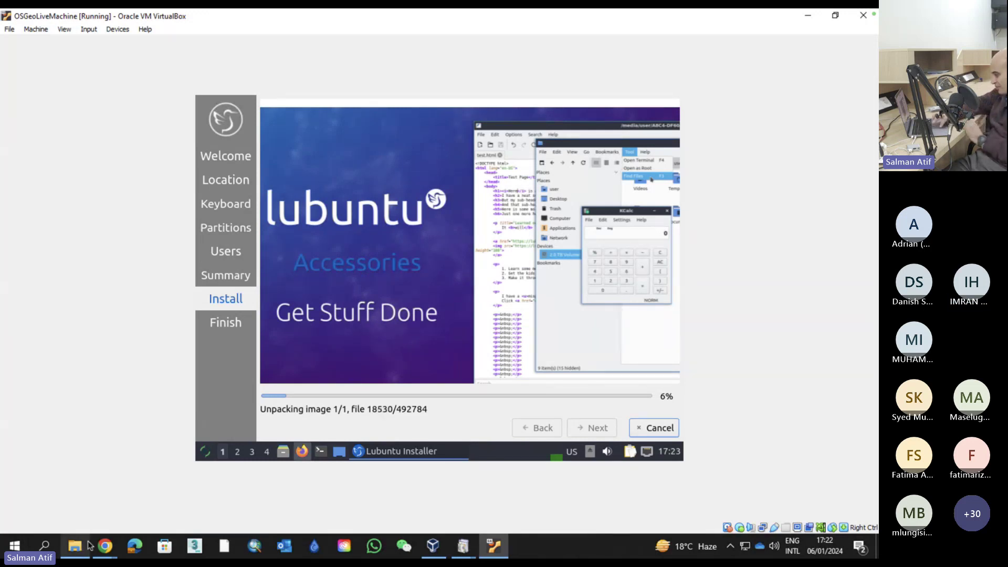
# In Chrome, switch to the OSGeoLive tab and open the OSGeoLive 16.0 Contents page
pyautogui.moveTo(105, 546)
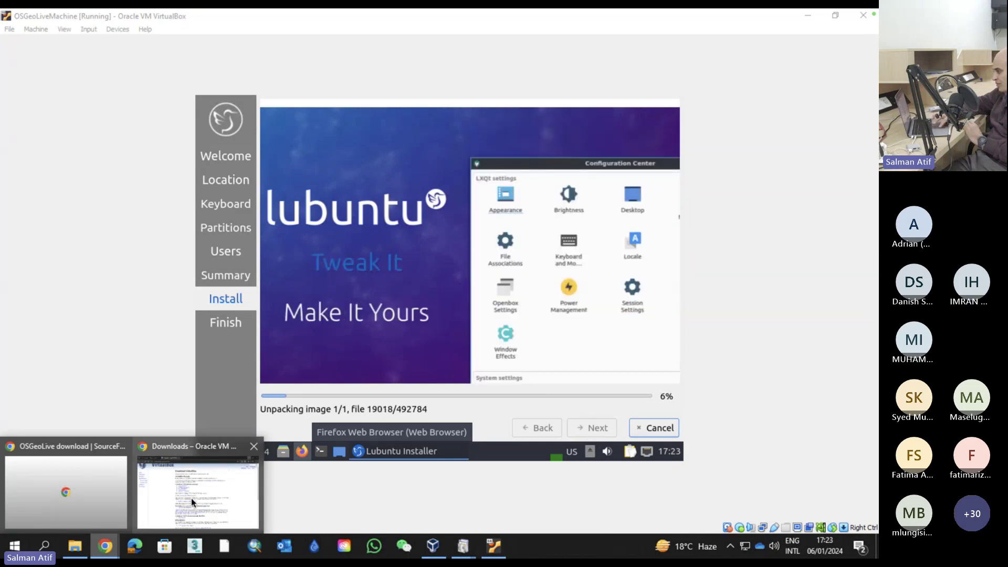
pyautogui.click(191, 499)
pyautogui.click(121, 23)
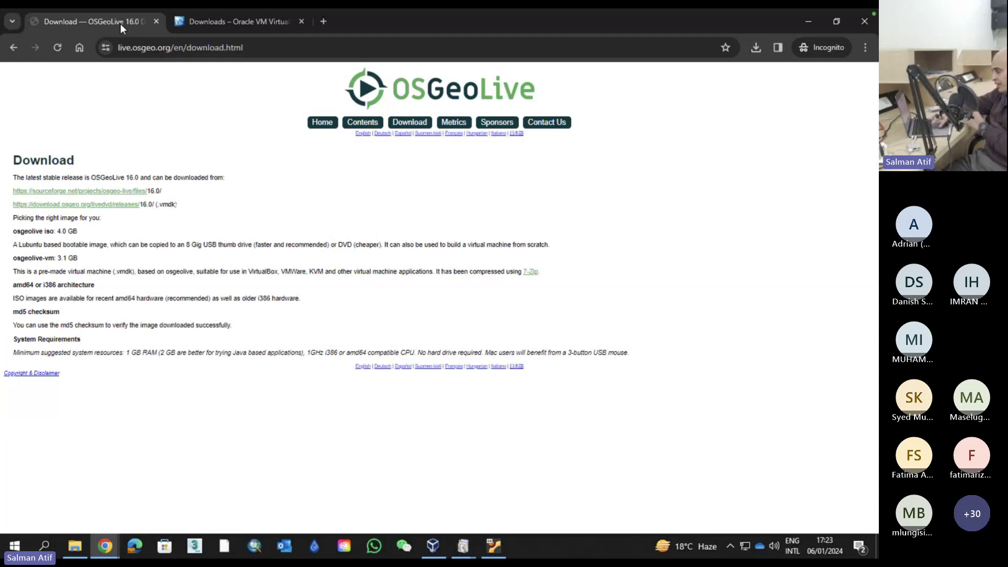
pyautogui.click(368, 126)
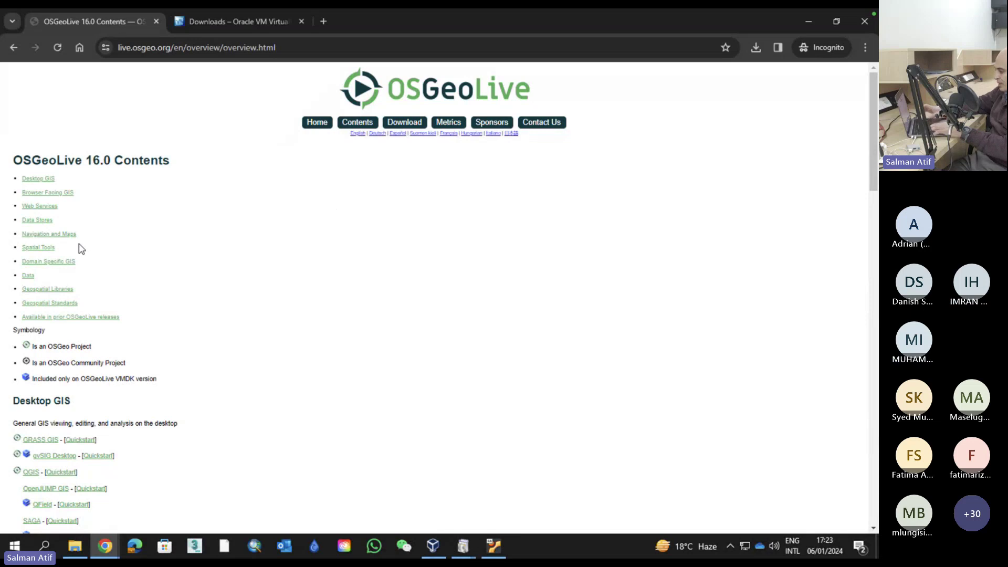
# Try Windows Magnifier at 200% and read aloud from the Contents heading, then close it
pyautogui.press('super+plus')
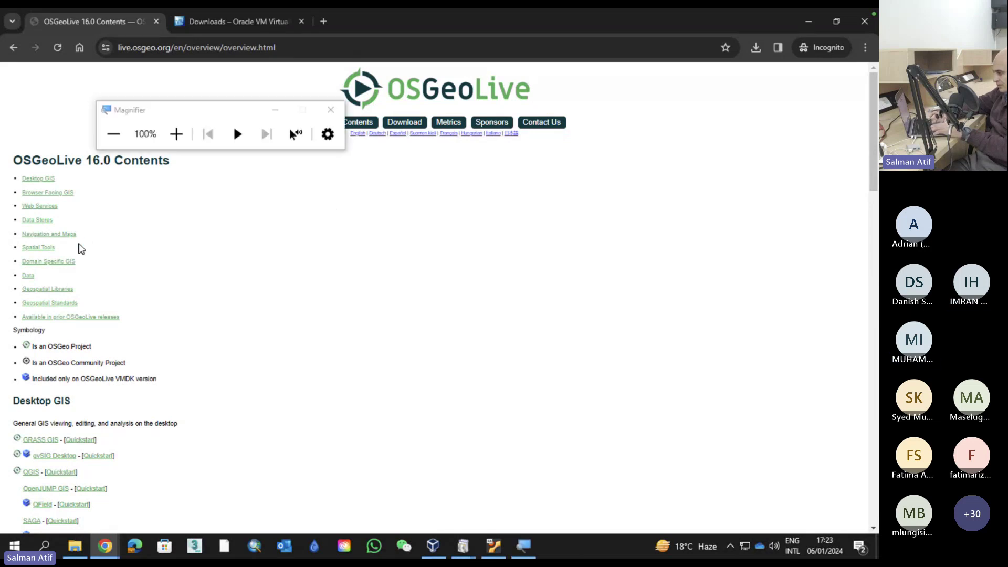
pyautogui.click(176, 133)
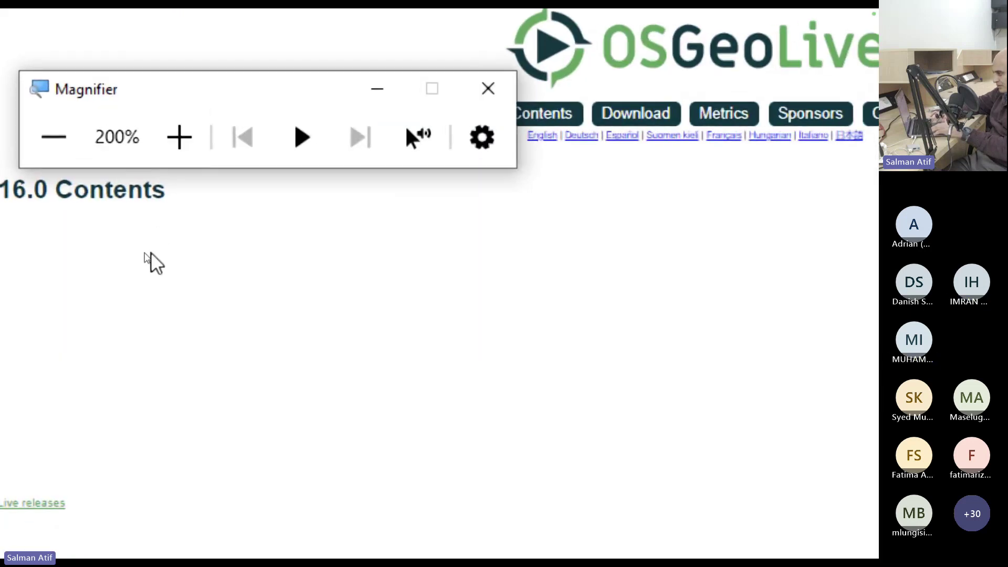
pyautogui.click(295, 151)
pyautogui.click(297, 151)
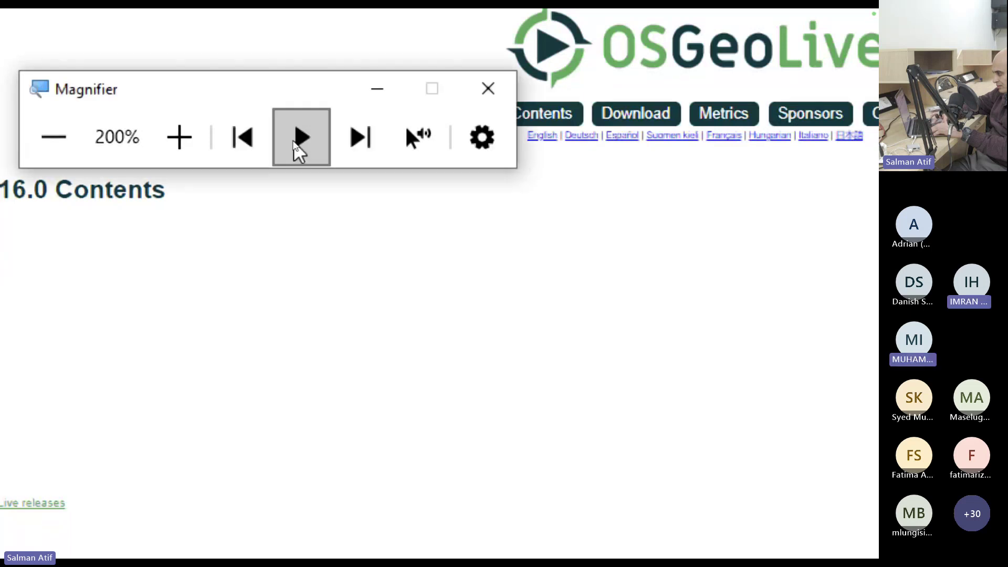
pyautogui.click(56, 138)
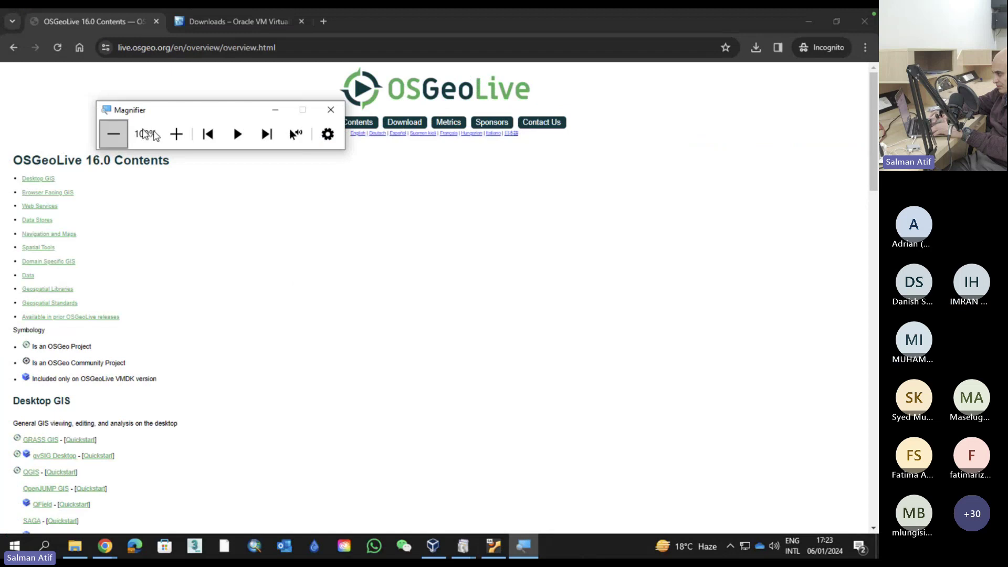
pyautogui.moveTo(183, 115); pyautogui.dragTo(105, 99)
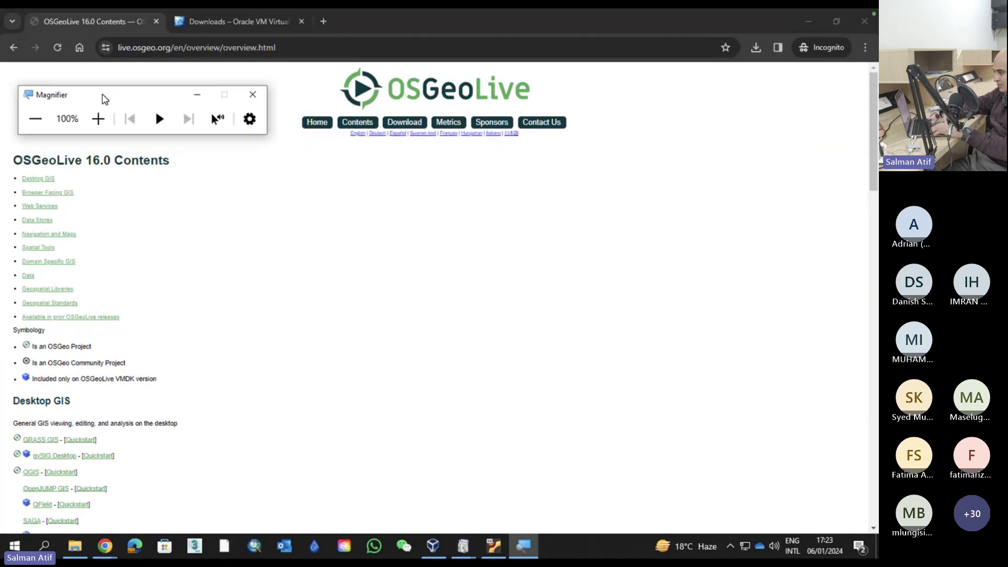
pyautogui.click(219, 122)
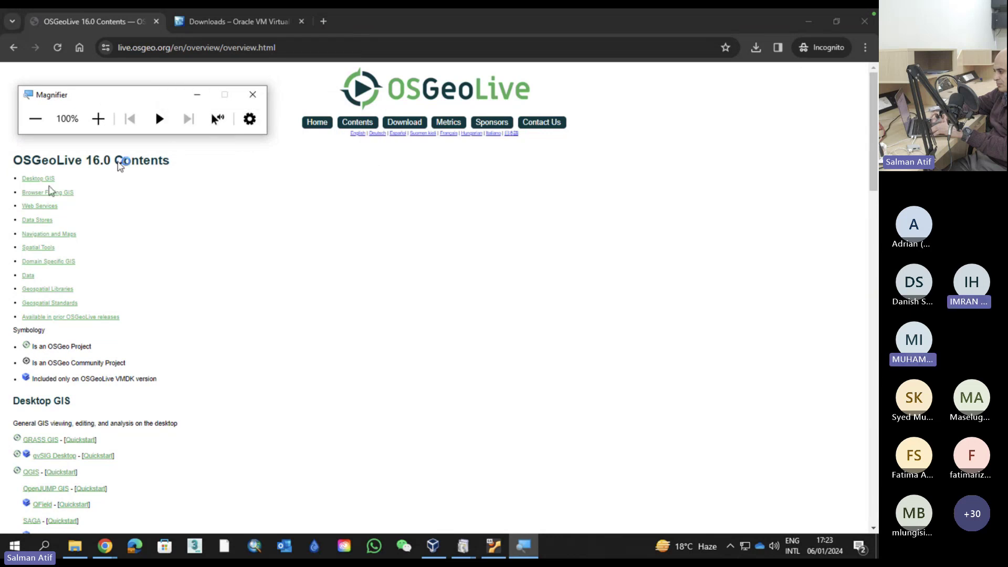
pyautogui.click(11, 159)
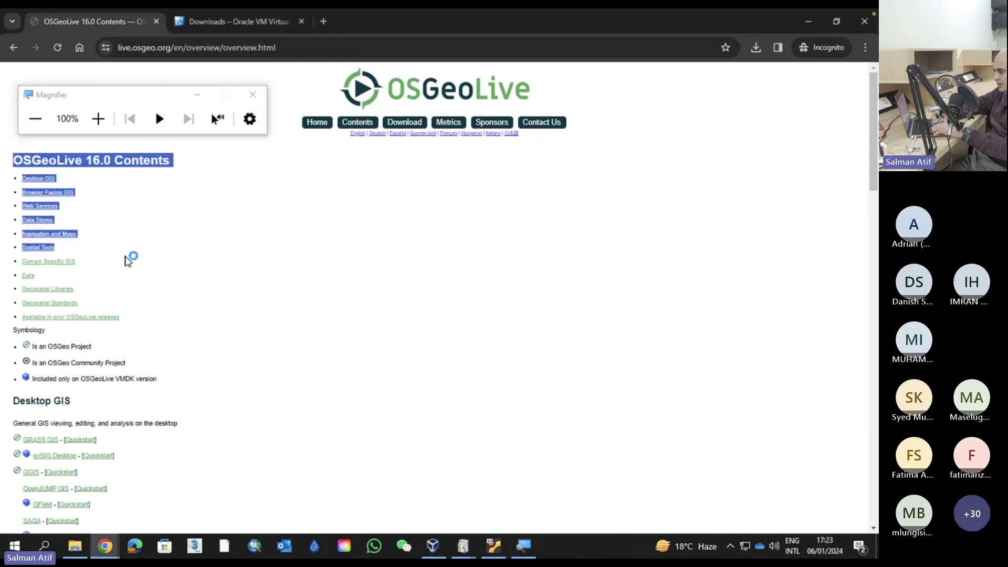
pyautogui.click(96, 119)
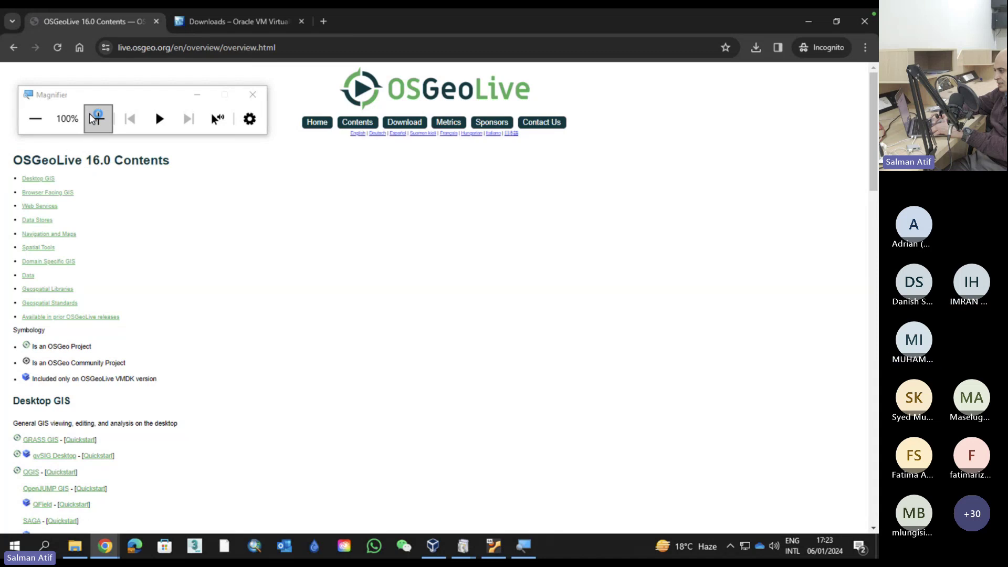
pyautogui.click(252, 95)
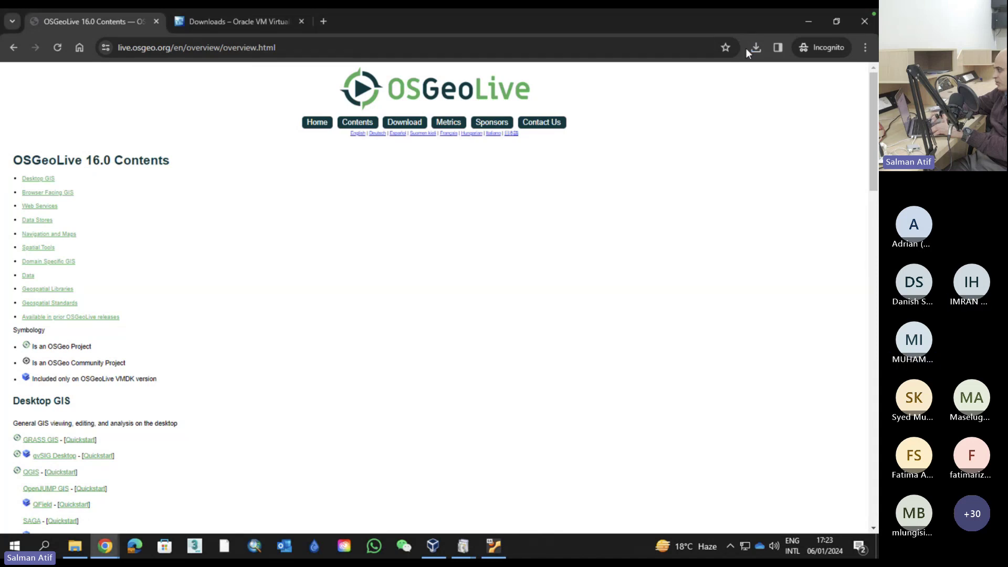
# Raise Chrome's page zoom from 80% in steps up to 100%
pyautogui.click(866, 48)
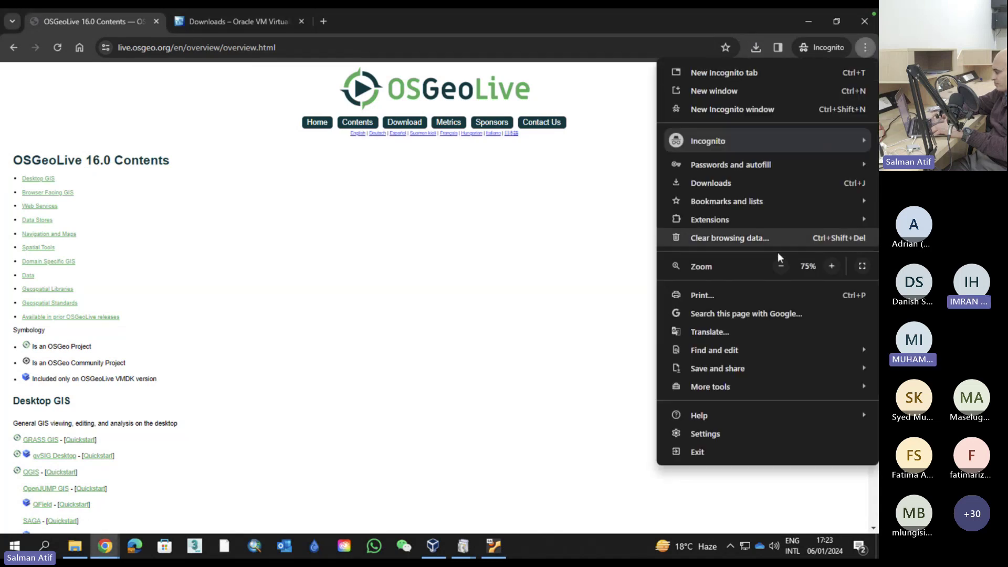
pyautogui.click(832, 265)
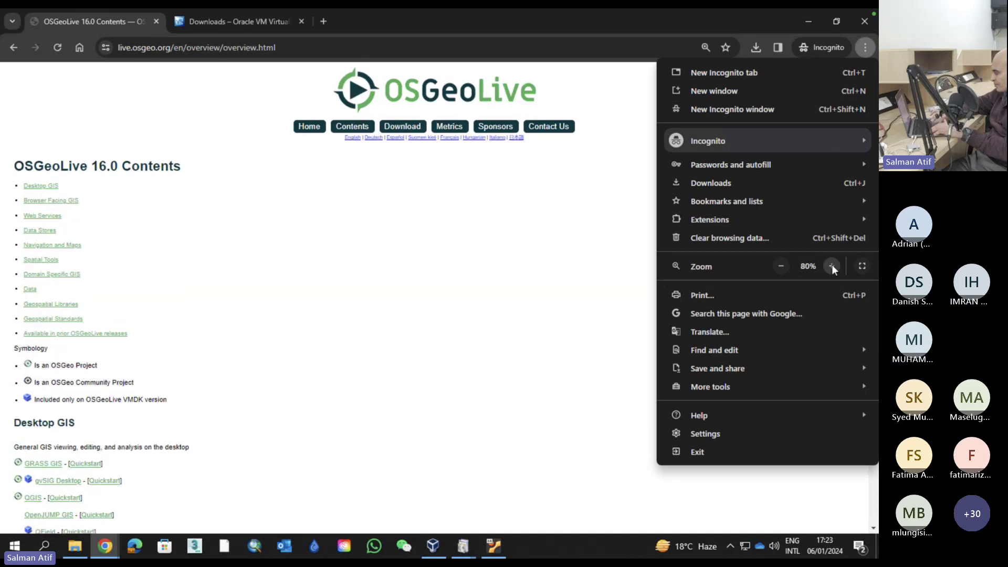
pyautogui.click(831, 264)
pyautogui.click(832, 265)
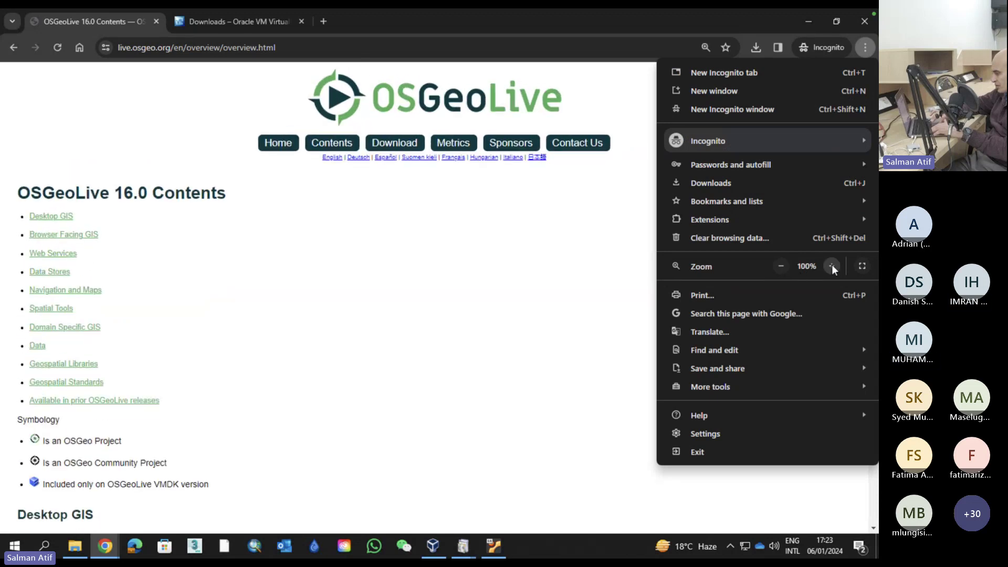
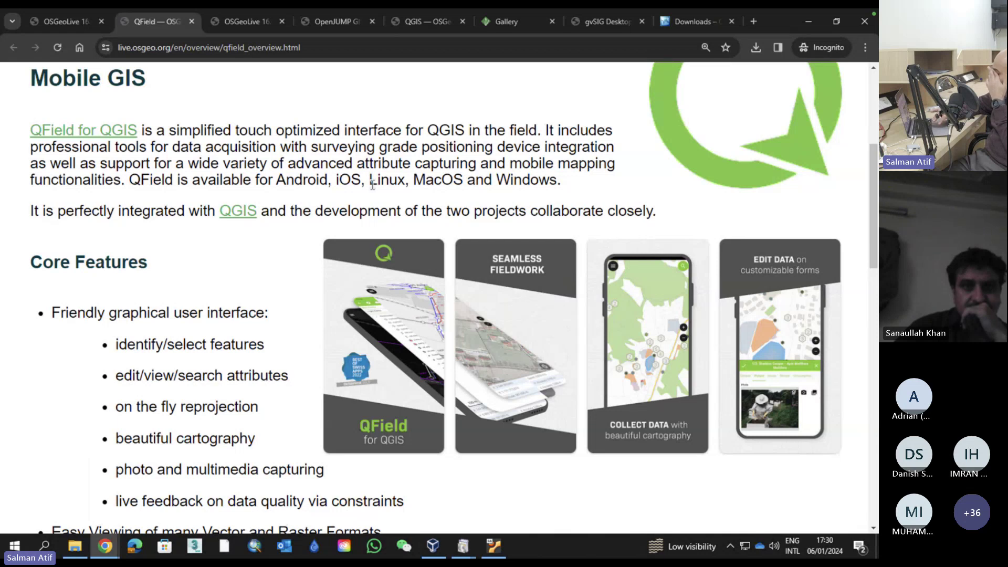
# Bring up the Desktop GIS list tab and move it ahead of the QField tab
pyautogui.scroll(-2, 372, 184)
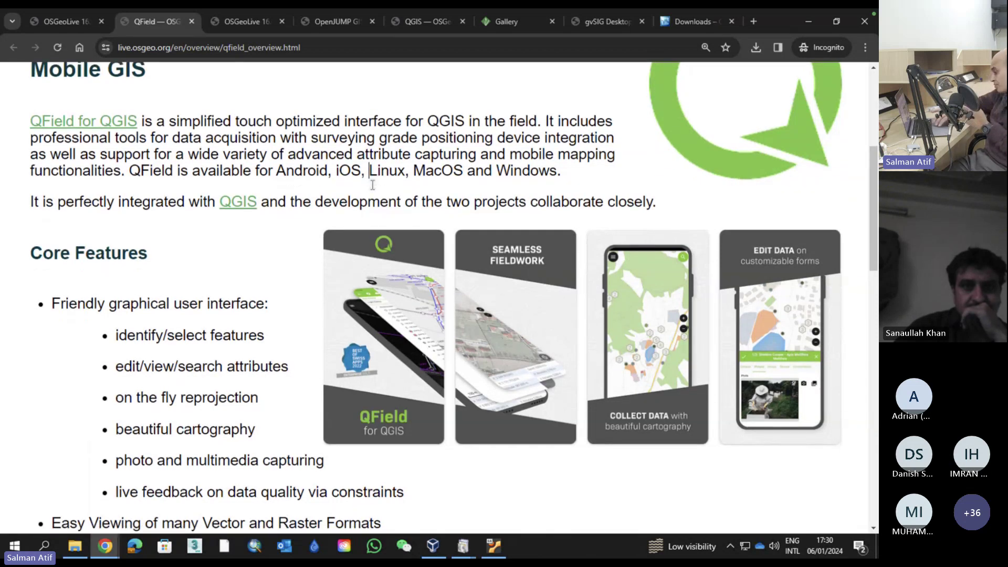
pyautogui.scroll(-9, 372, 185)
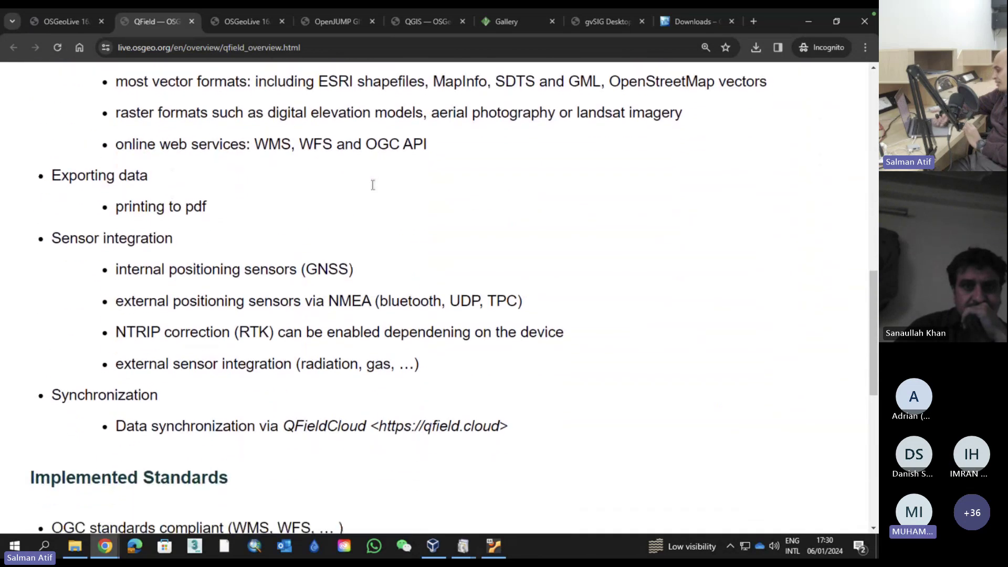
pyautogui.scroll(-3, 373, 185)
pyautogui.scroll(15, 372, 185)
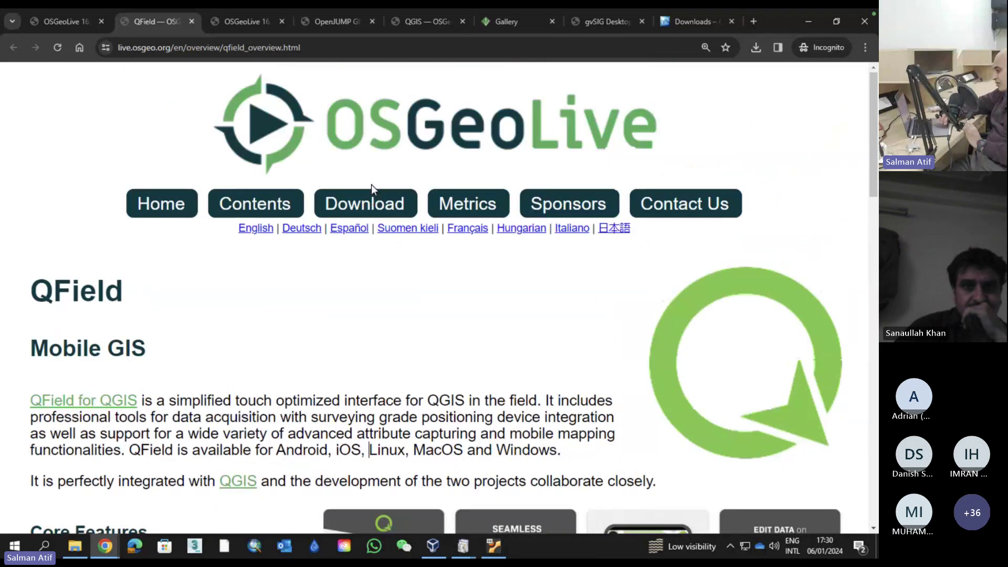
pyautogui.click(80, 25)
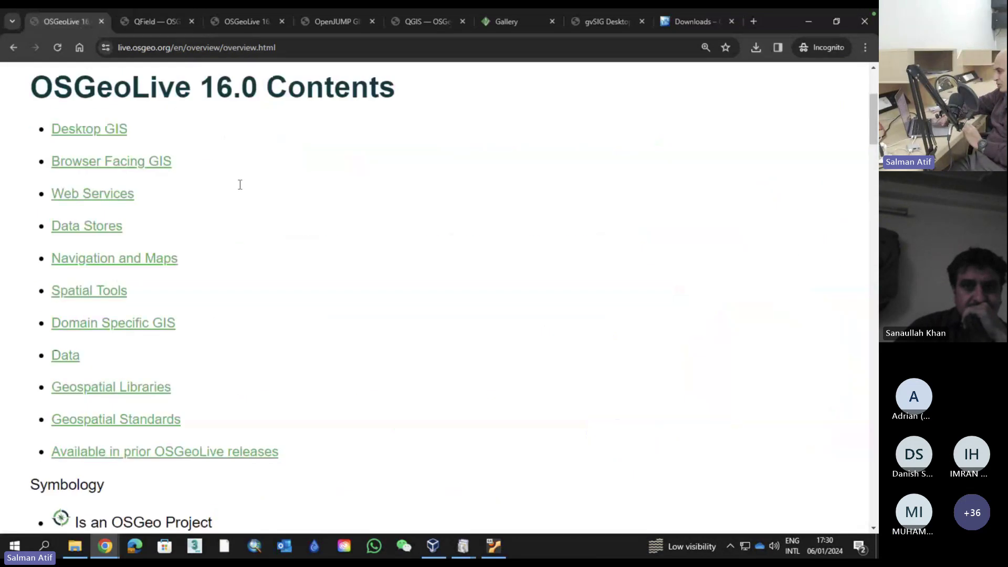
pyautogui.click(254, 30)
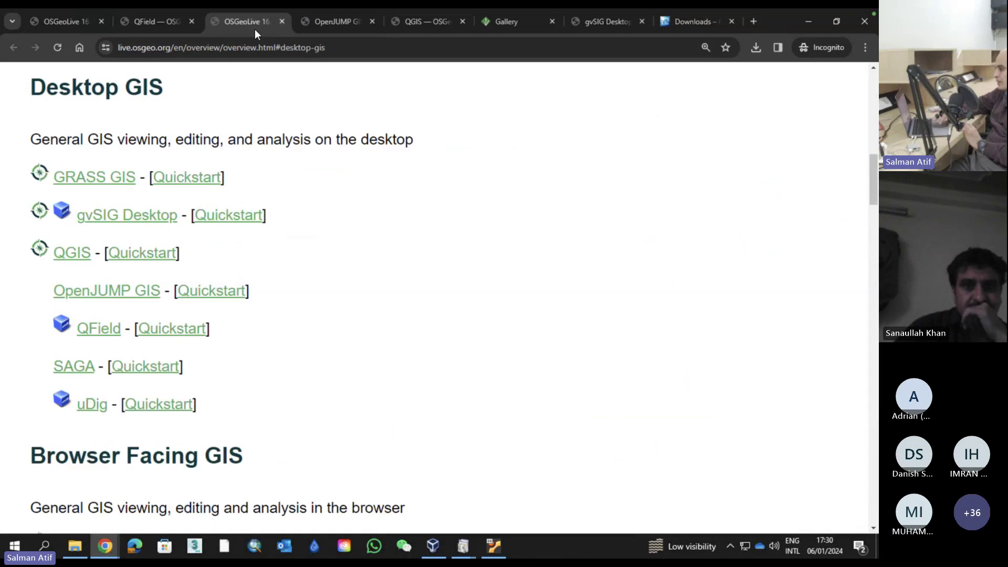
pyautogui.moveTo(251, 29); pyautogui.dragTo(192, 24)
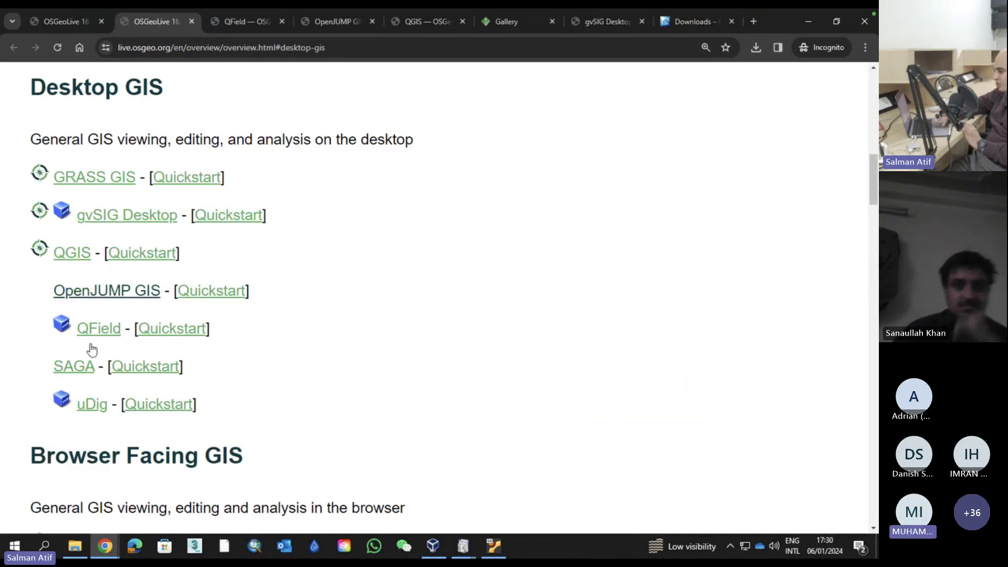
# Open the SAGA link from the Desktop GIS list in a new tab and view it
pyautogui.rightClick(79, 371)
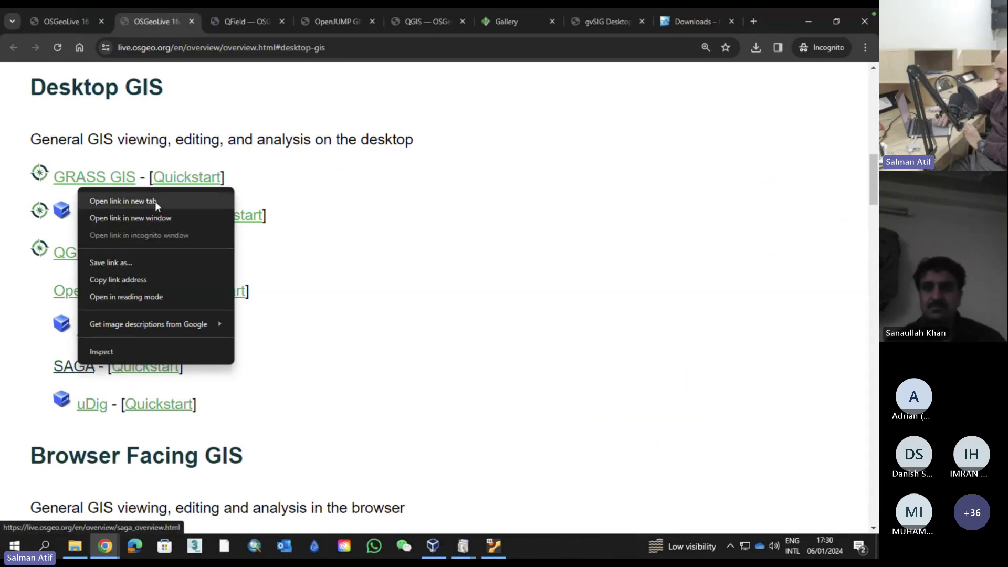
pyautogui.click(156, 201)
pyautogui.click(224, 20)
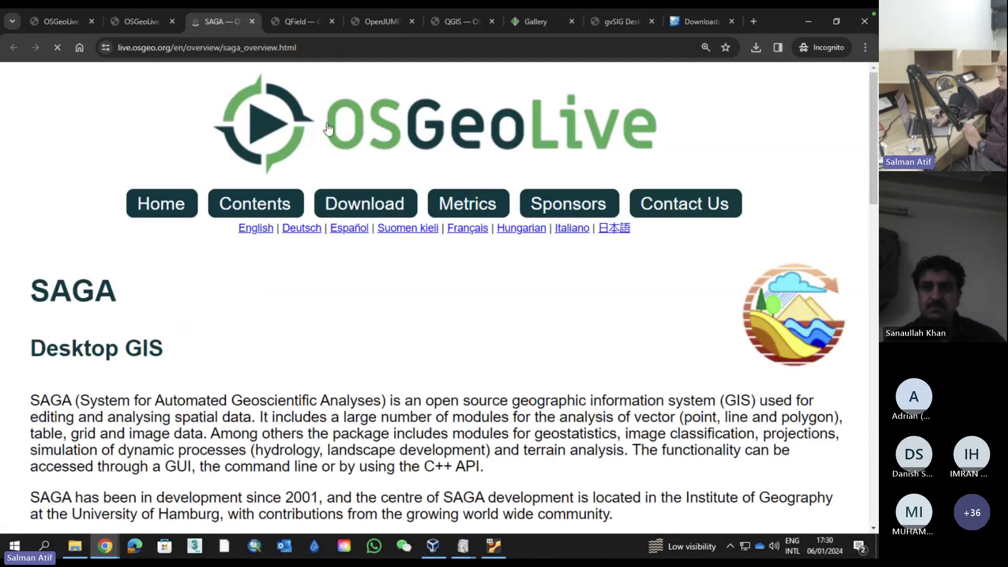
# Read SAGA's Core Features, then return to the OSGeoLive Desktop GIS list tab
pyautogui.scroll(-7, 379, 304)
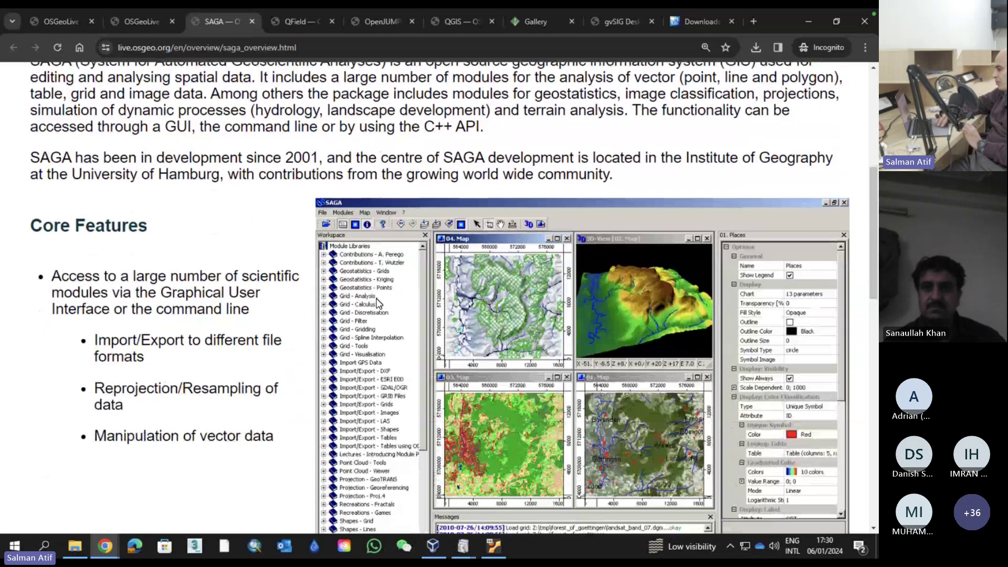
pyautogui.scroll(-1, 378, 303)
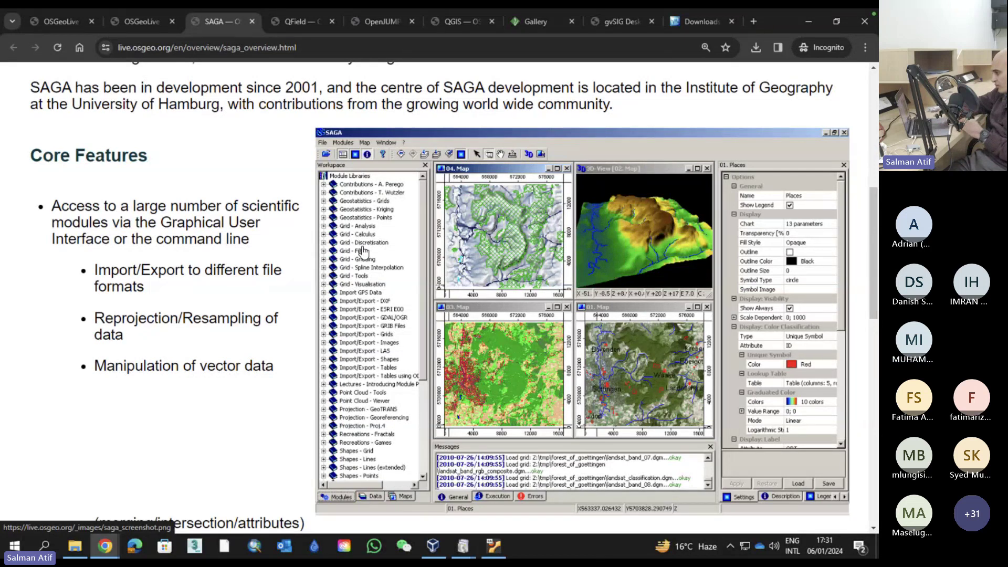
pyautogui.click(149, 23)
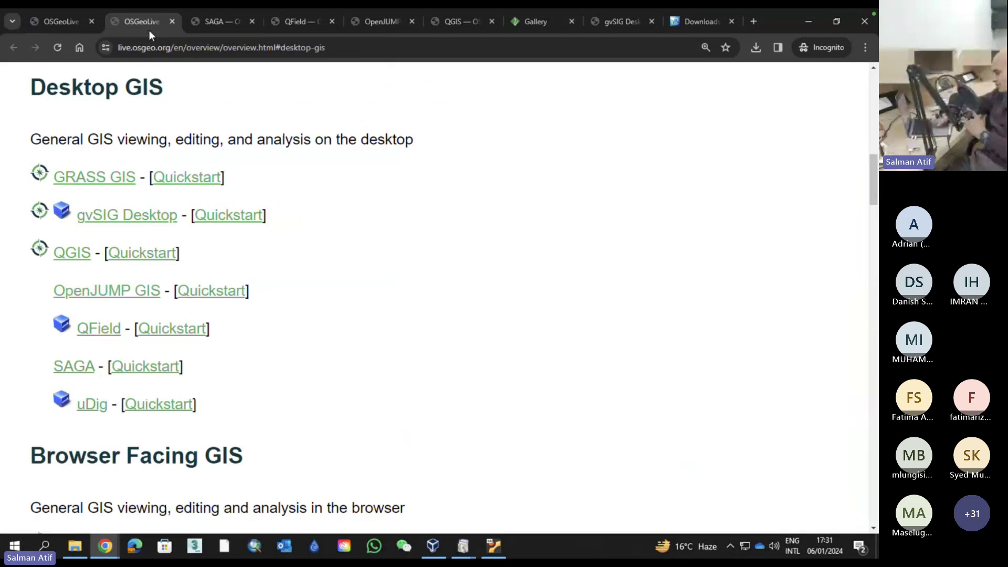
# Open the uDig link in a new tab and skim its overview page
pyautogui.rightClick(89, 409)
pyautogui.click(161, 240)
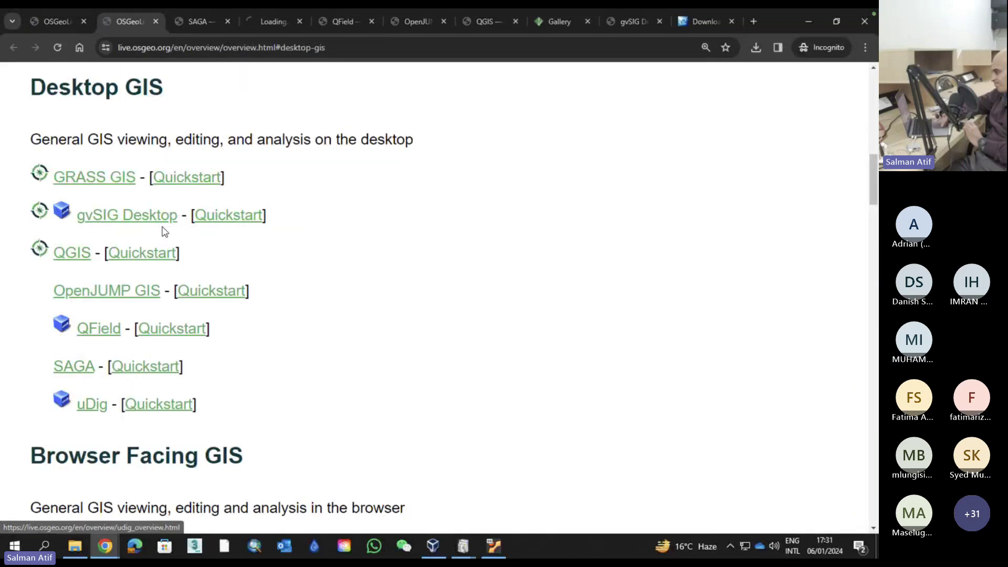
pyautogui.click(232, 17)
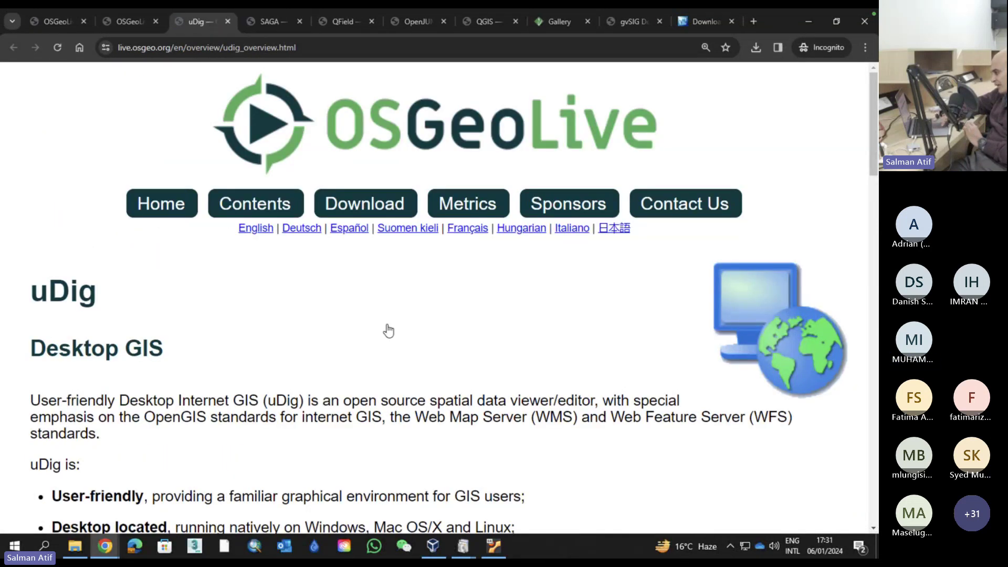
pyautogui.scroll(-3, 390, 339)
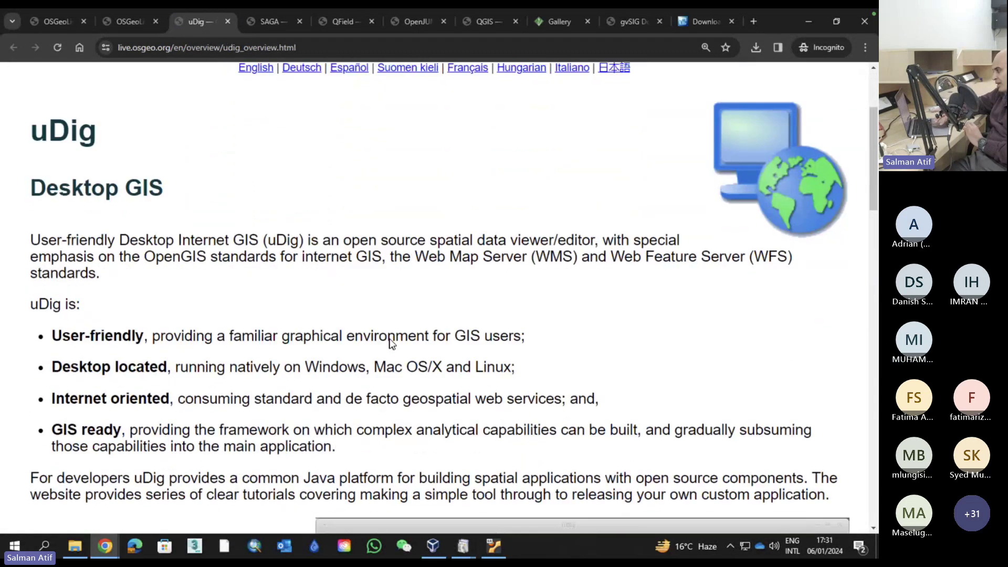
pyautogui.scroll(-10, 391, 342)
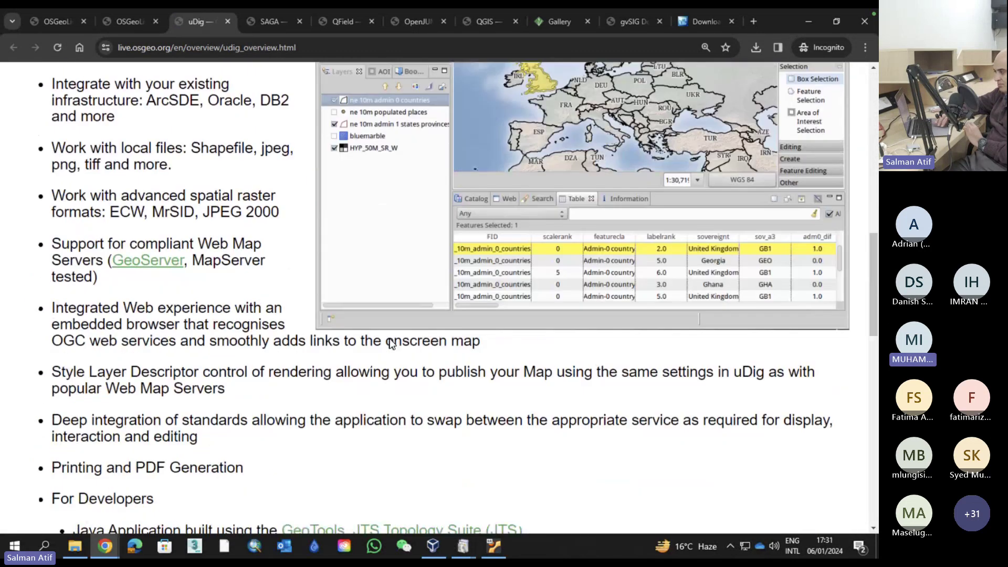
pyautogui.scroll(2, 392, 342)
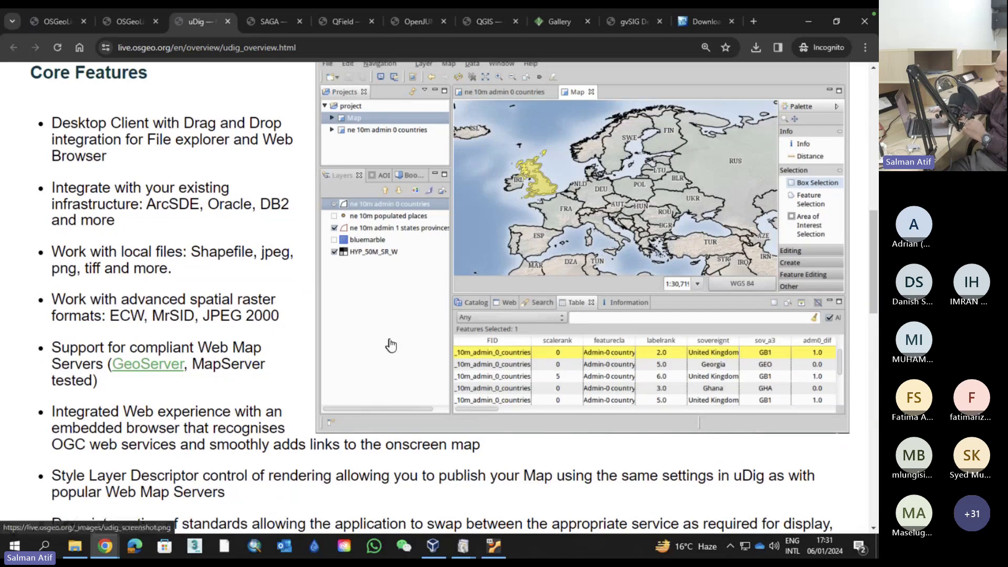
# Close the uDig, SAGA, QField, OpenJUMP, QGIS, Gallery and gvSIG tabs
pyautogui.click(228, 23)
pyautogui.click(228, 23)
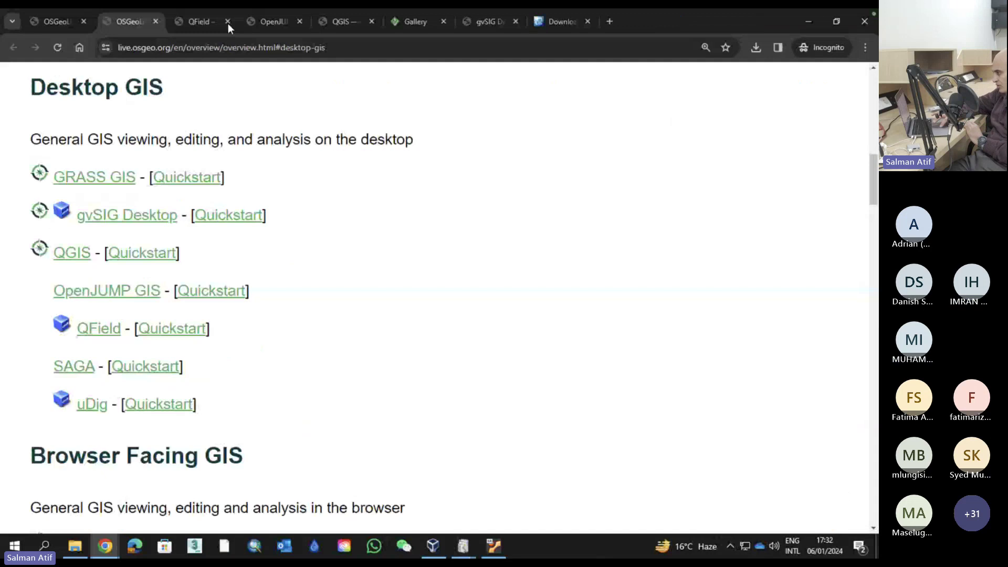
pyautogui.click(228, 24)
pyautogui.click(228, 23)
pyautogui.click(228, 23)
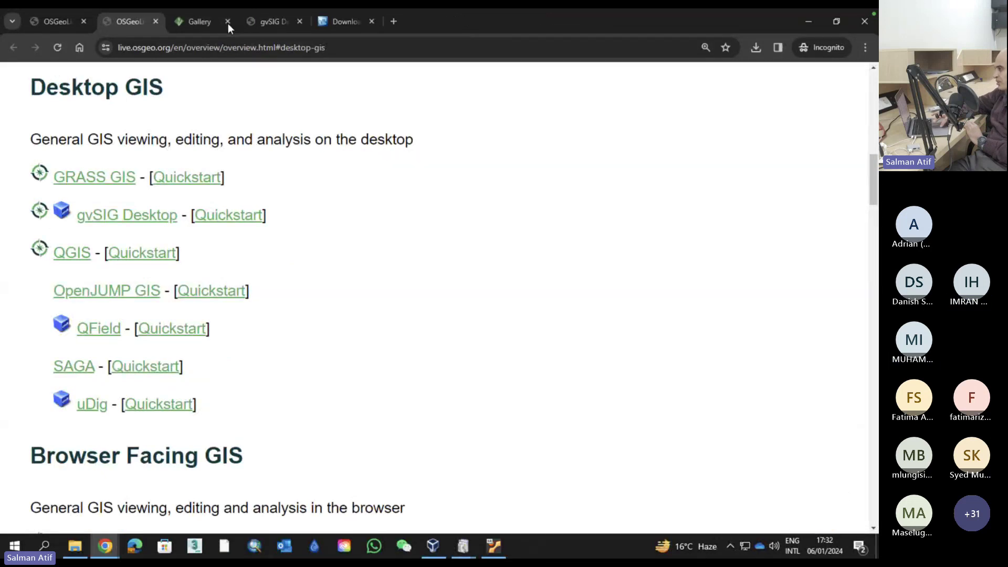
pyautogui.click(228, 23)
pyautogui.click(228, 23)
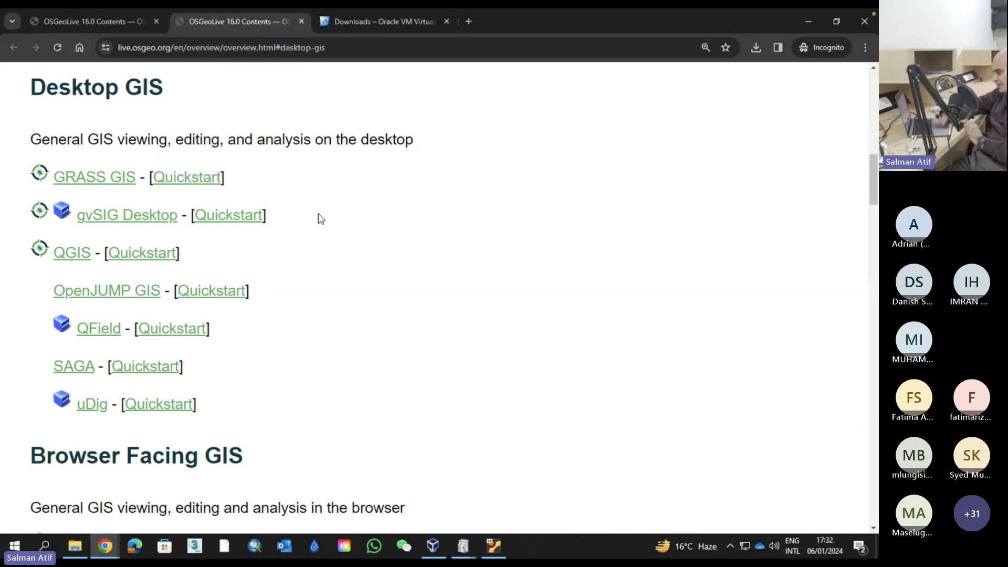
# Open GeoMoose, GeoNode, Mapbender, OpenLayers and GeoStyler in new background tabs
pyautogui.scroll(-2, 321, 218)
pyautogui.scroll(-2, 321, 218)
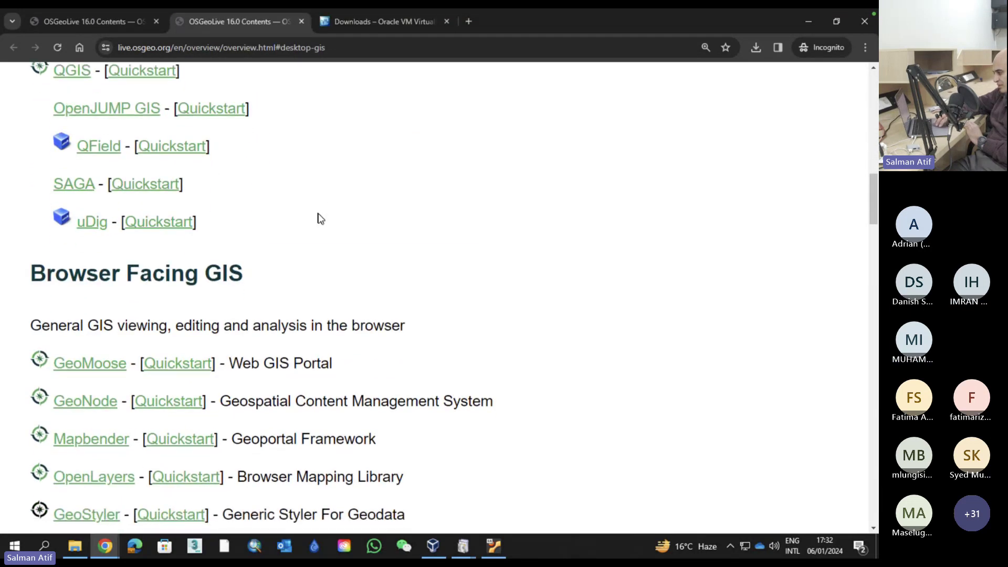
pyautogui.scroll(-2, 321, 219)
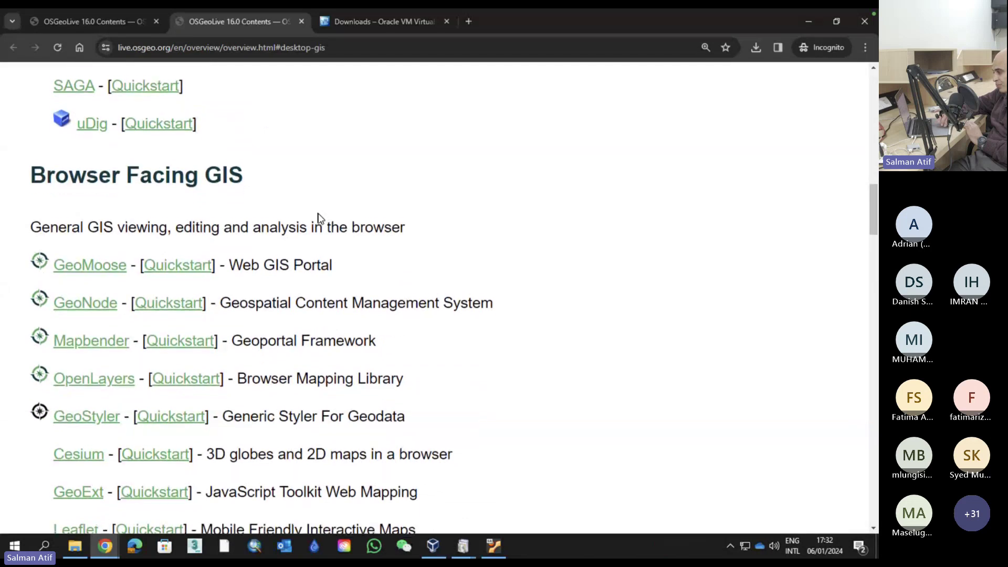
pyautogui.scroll(-2, 321, 219)
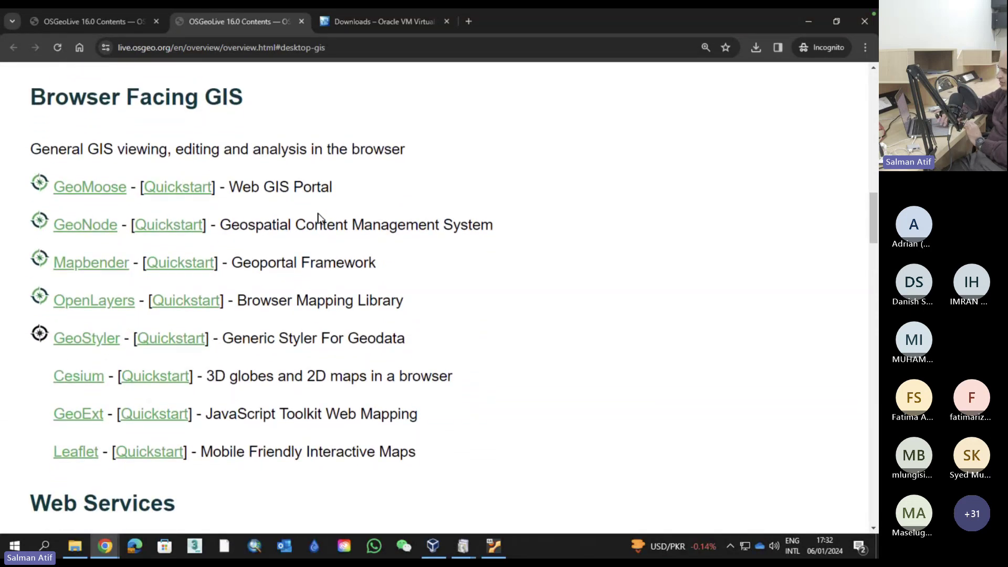
pyautogui.scroll(-1, 317, 217)
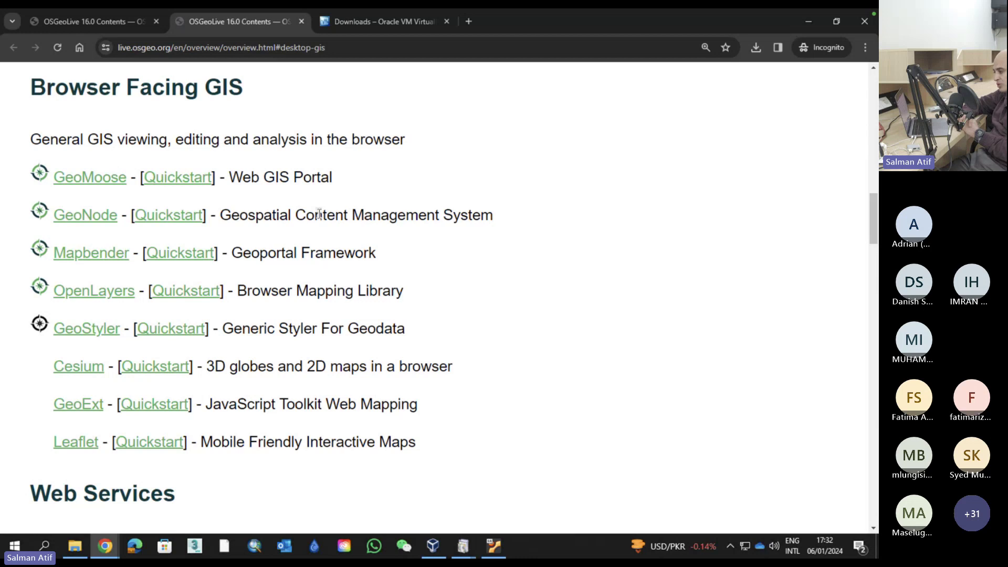
pyautogui.rightClick(85, 178)
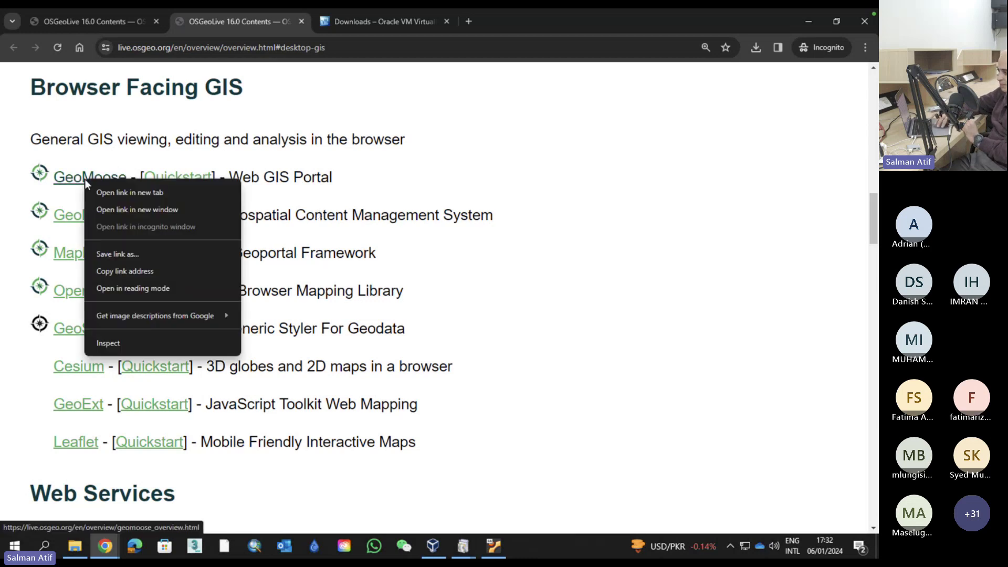
pyautogui.click(100, 192)
pyautogui.rightClick(97, 212)
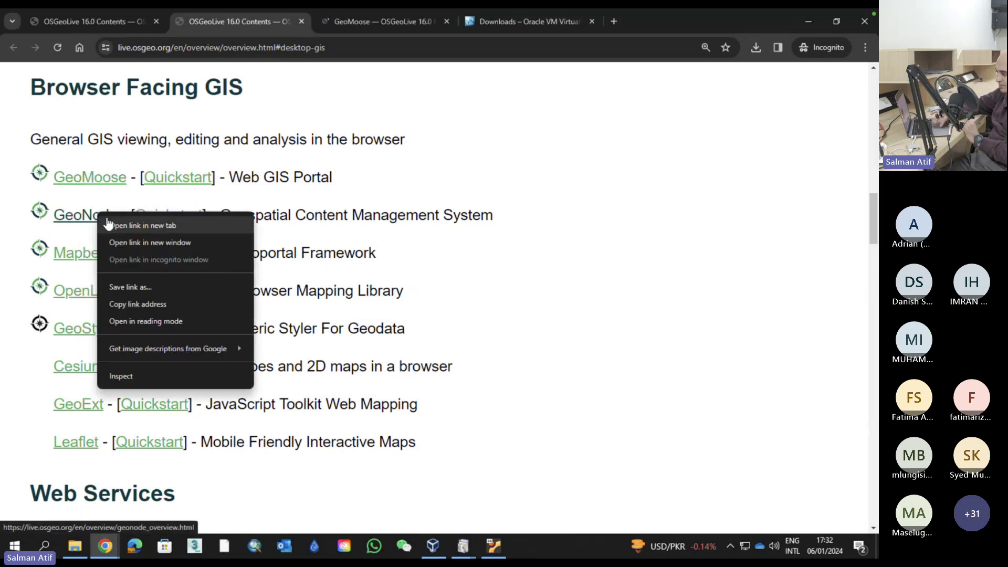
pyautogui.click(107, 224)
pyautogui.rightClick(97, 253)
pyautogui.click(107, 260)
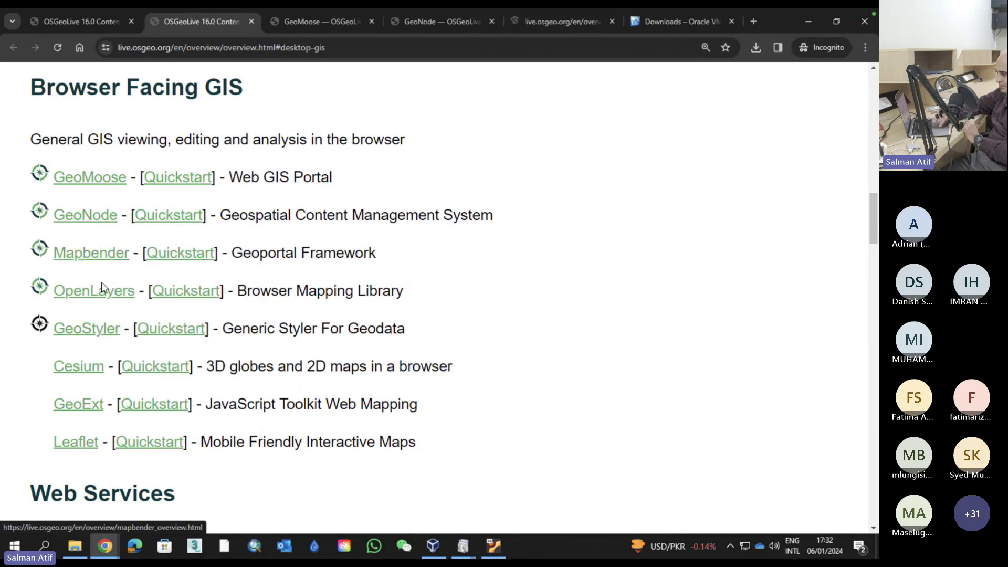
pyautogui.rightClick(98, 296)
pyautogui.click(107, 303)
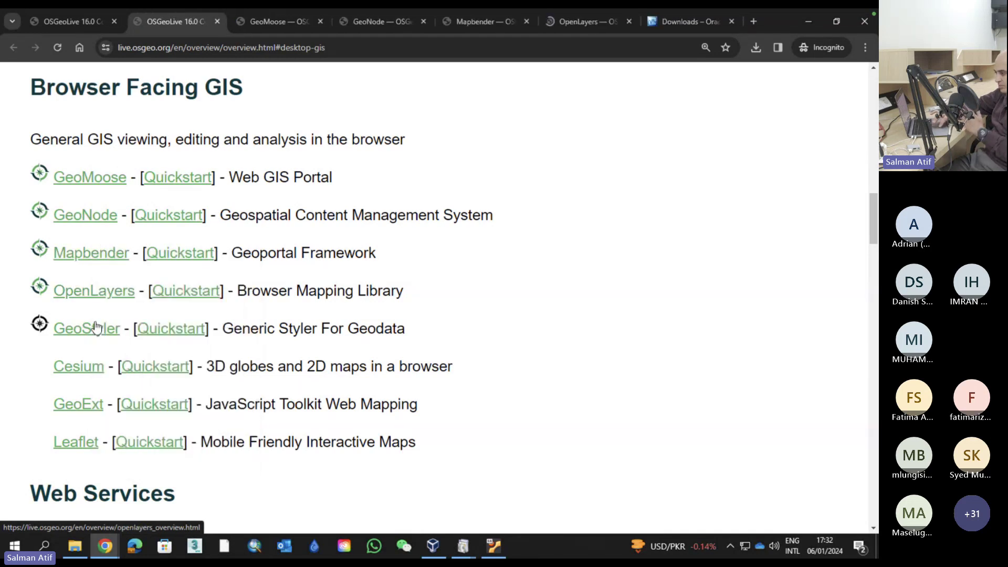
pyautogui.rightClick(95, 327)
pyautogui.click(107, 334)
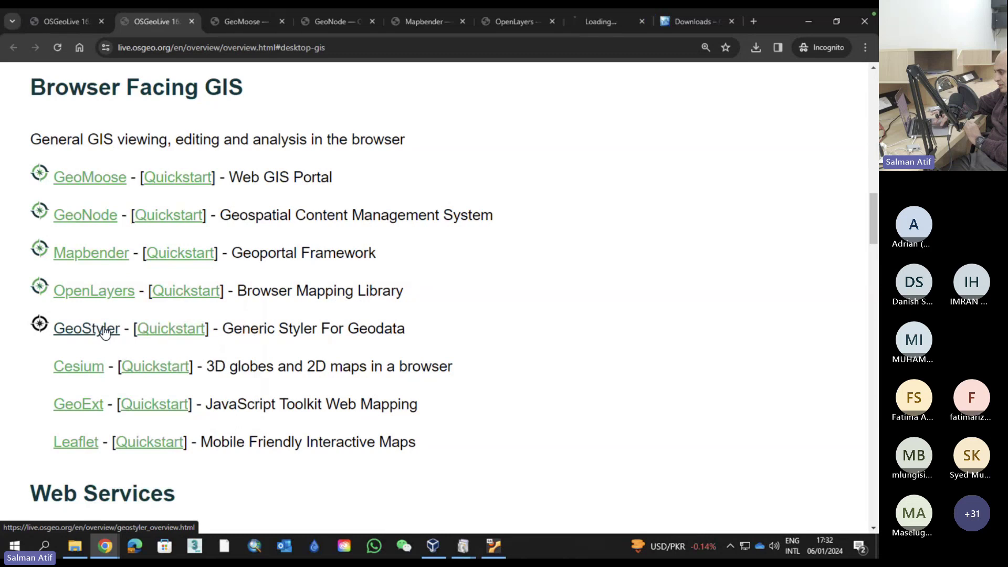
# Open Cesium, GeoExt and Leaflet in new tabs, then view the GeoMoose tab
pyautogui.rightClick(90, 367)
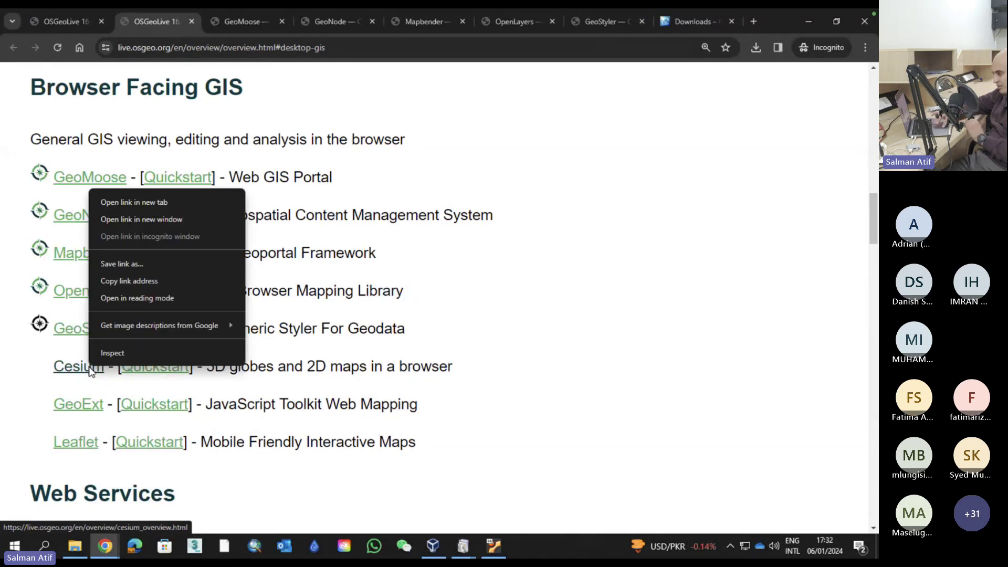
pyautogui.click(150, 208)
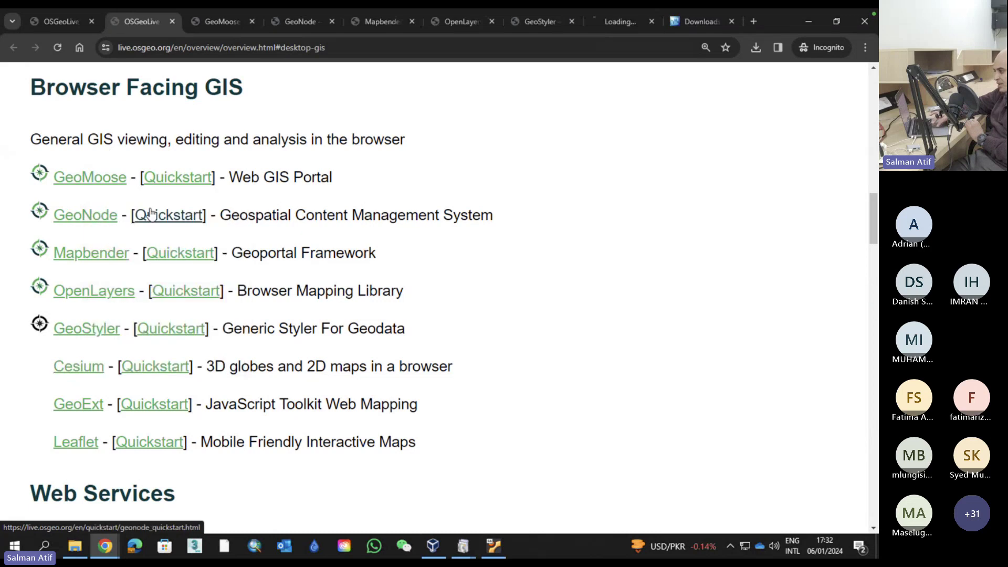
pyautogui.rightClick(96, 401)
pyautogui.click(150, 235)
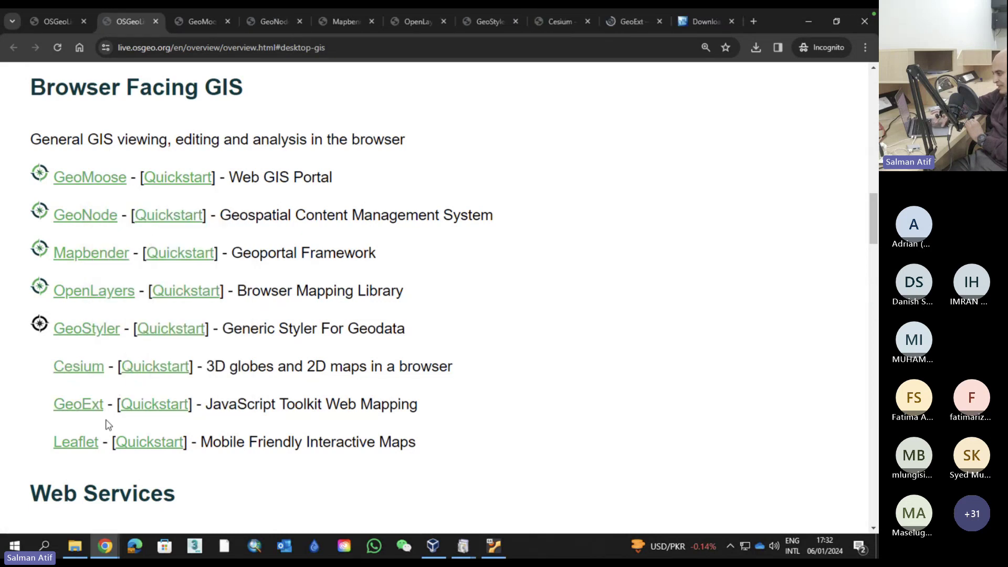
pyautogui.rightClick(92, 446)
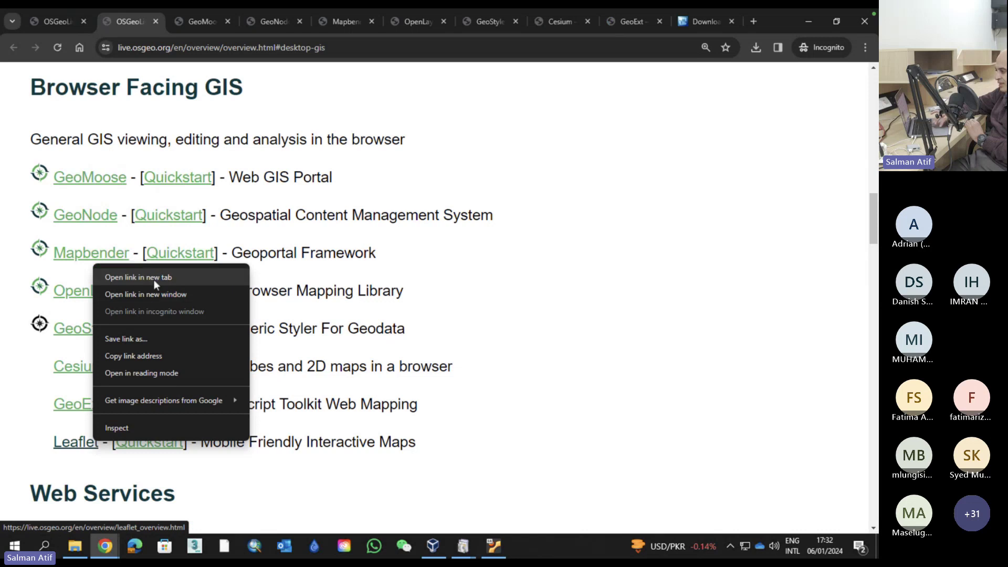
pyautogui.click(154, 278)
pyautogui.click(181, 20)
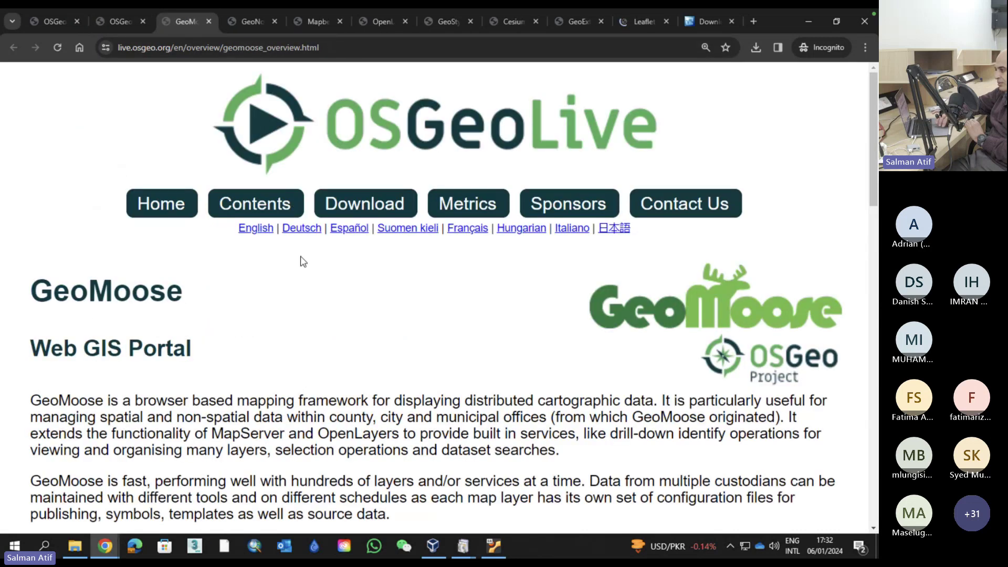
# Read GeoMoose's overview, highlighting 'MapServer', down to Details showing version 3.10.1
pyautogui.scroll(-10, 303, 261)
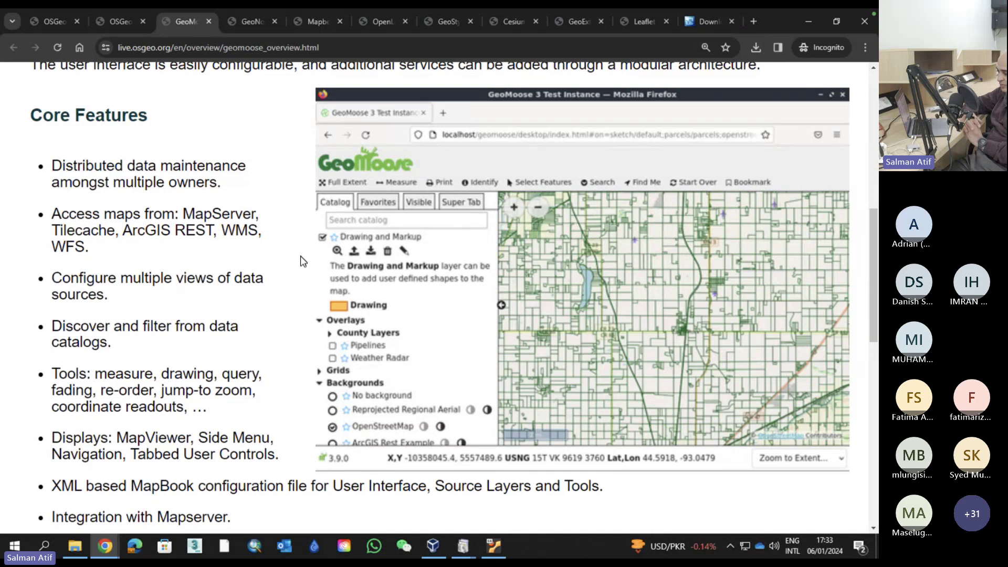
pyautogui.doubleClick(234, 218)
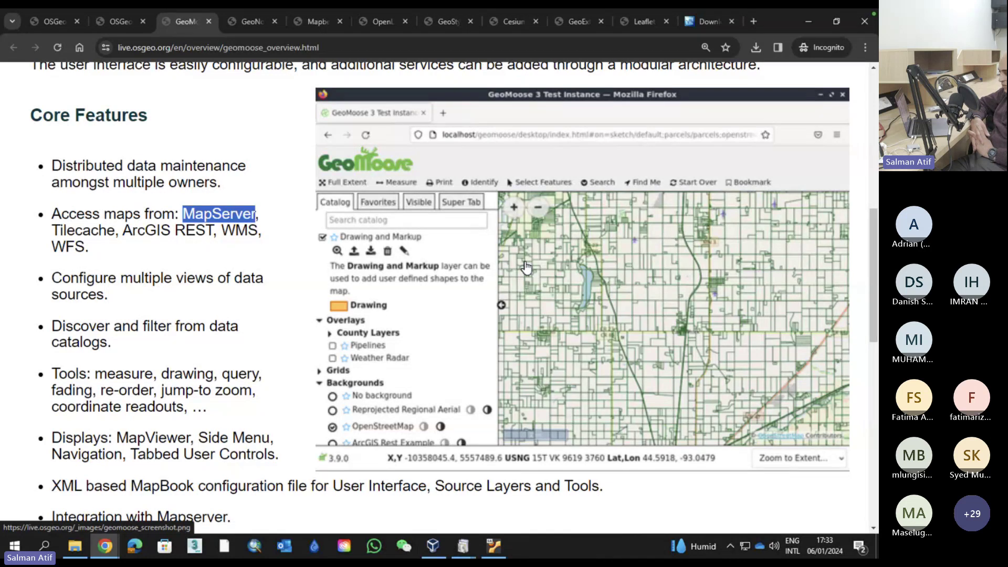
pyautogui.scroll(-4, 526, 268)
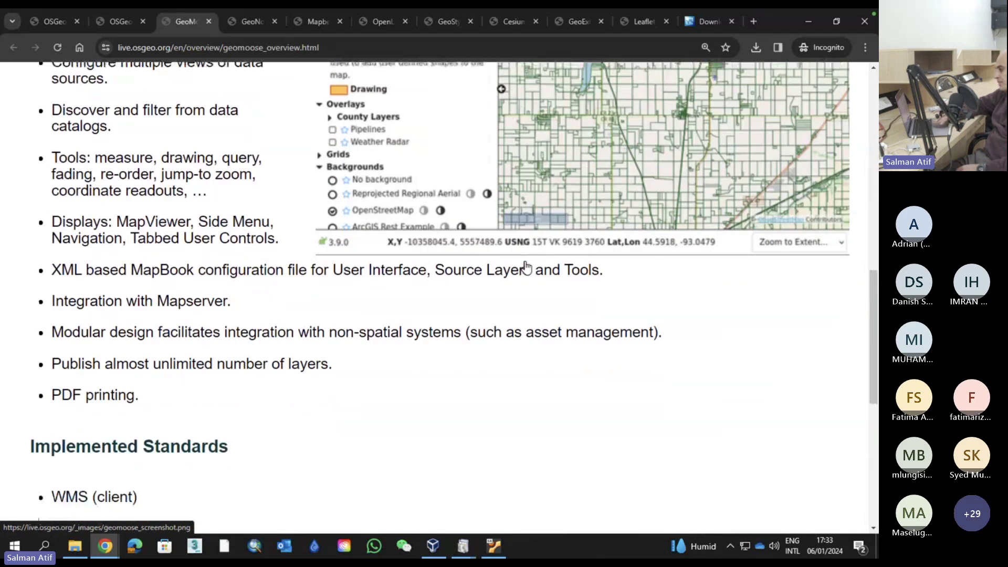
pyautogui.scroll(-7, 425, 302)
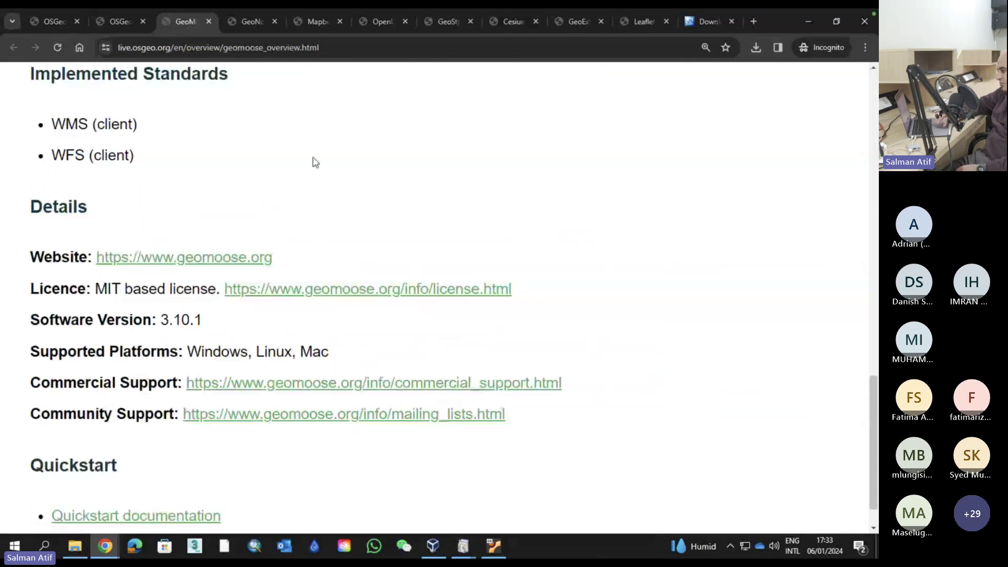
# Close the GeoMoose tab and read through the GeoNode overview
pyautogui.click(209, 22)
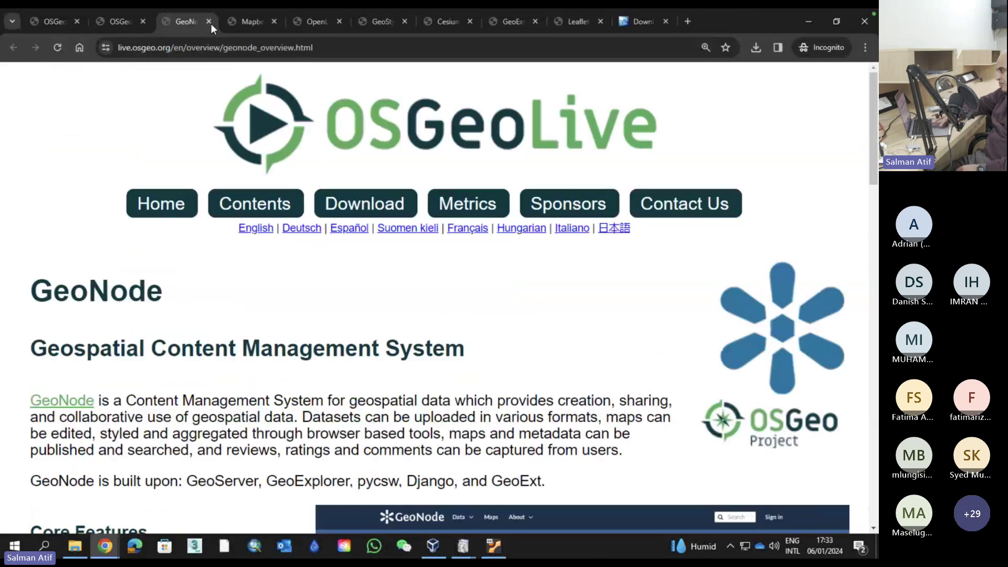
pyautogui.scroll(-1, 277, 277)
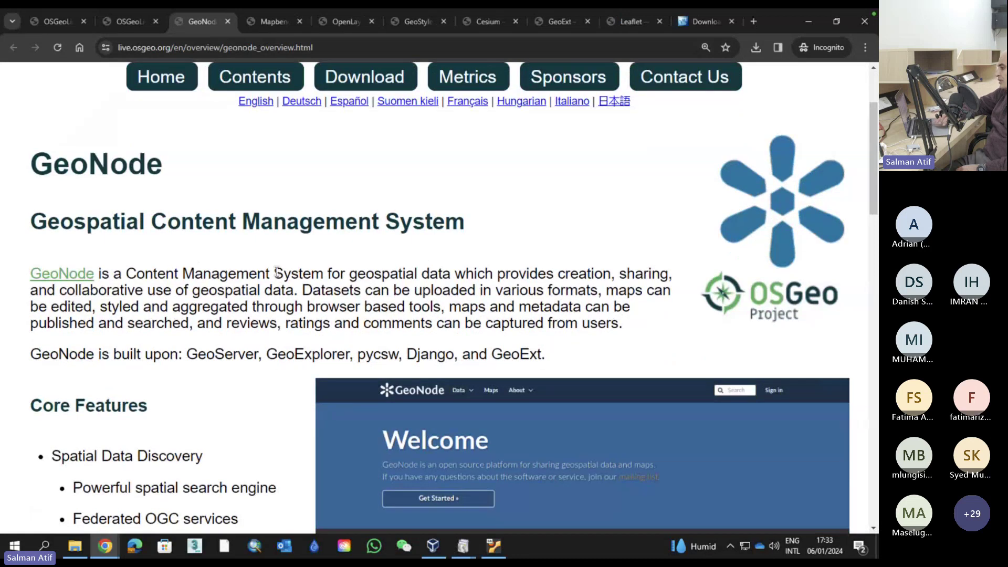
pyautogui.scroll(-2, 277, 276)
pyautogui.scroll(-3, 277, 271)
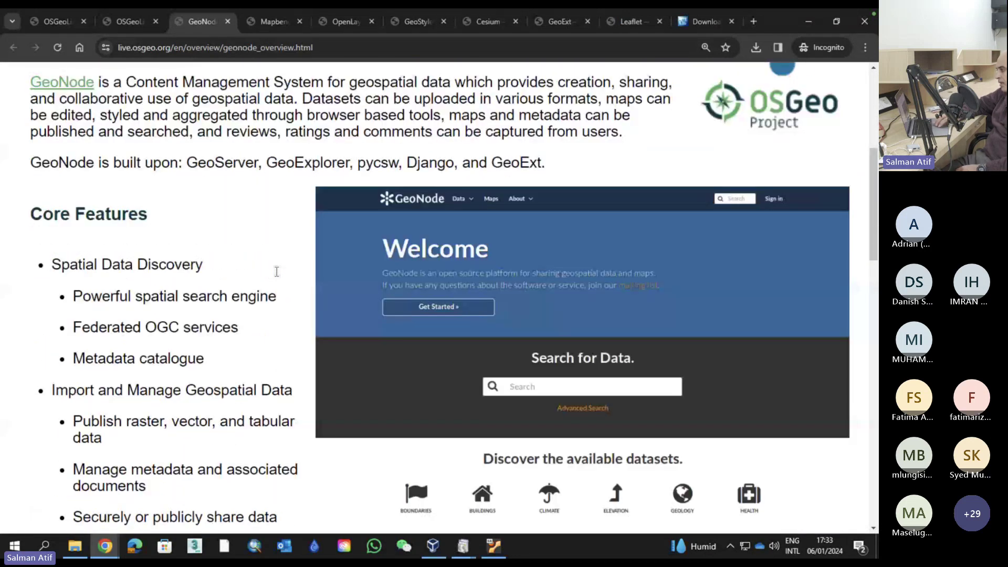
pyautogui.scroll(-10, 277, 272)
pyautogui.scroll(-6, 277, 272)
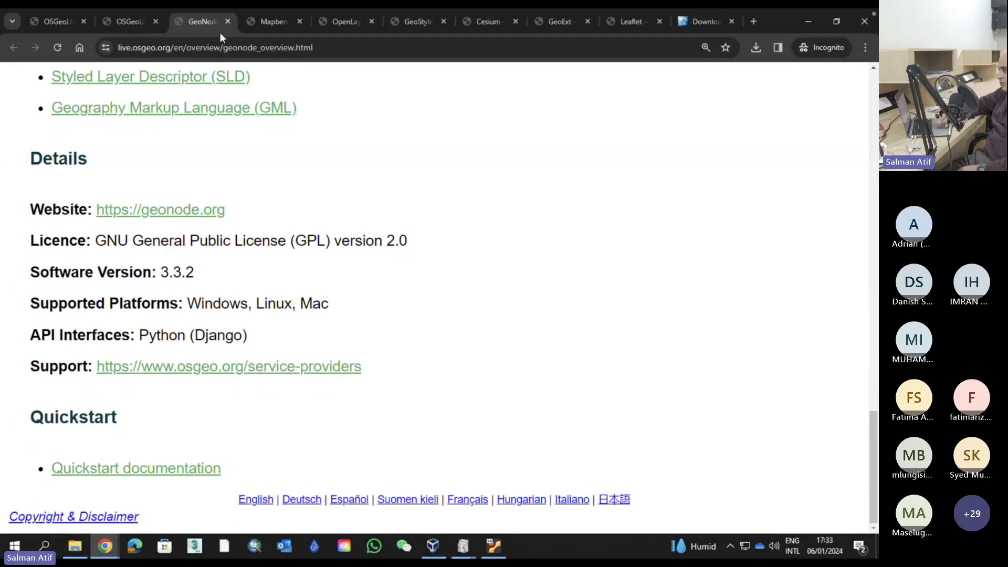
# Close the GeoNode tab and scroll Mapbender's overview to its Core Features and WMS standards
pyautogui.click(226, 22)
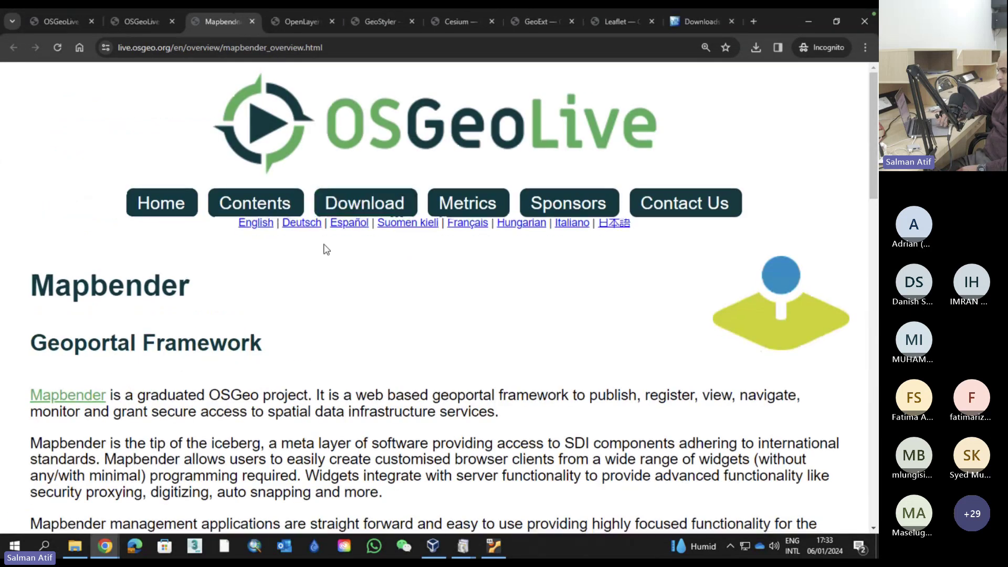
pyautogui.scroll(-3, 324, 247)
pyautogui.scroll(-3, 324, 248)
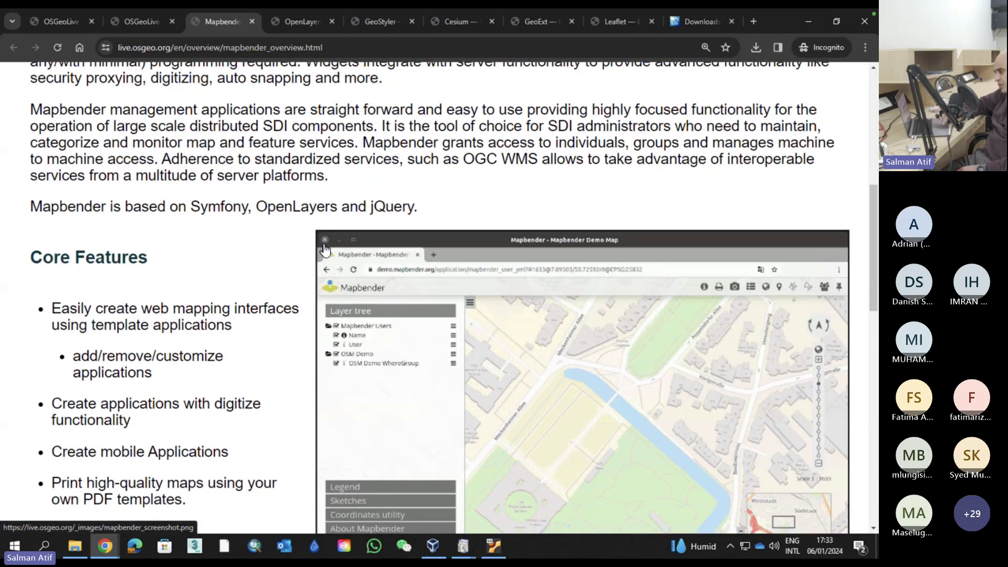
pyautogui.scroll(-3, 324, 249)
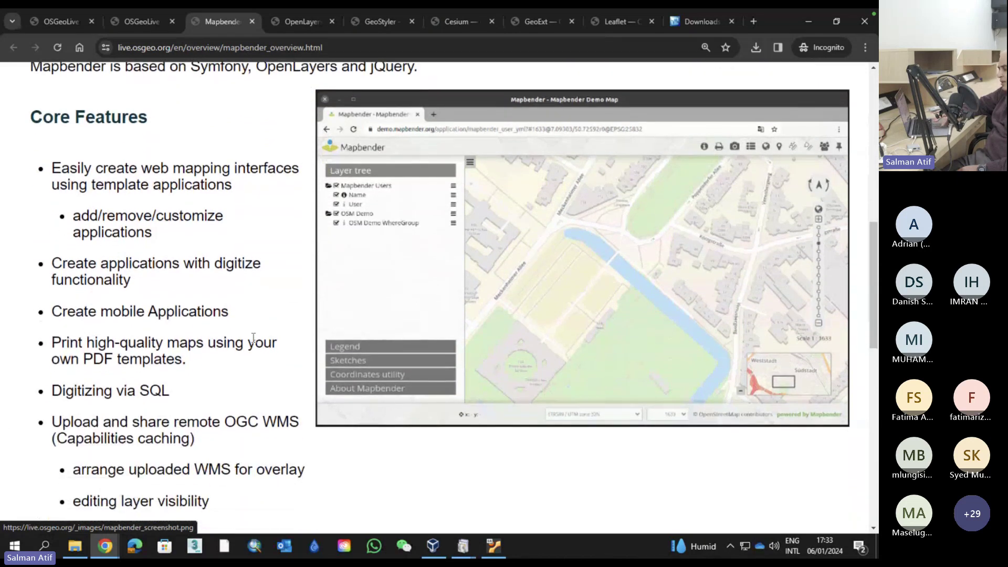
pyautogui.scroll(-1, 253, 338)
pyautogui.scroll(-2, 254, 343)
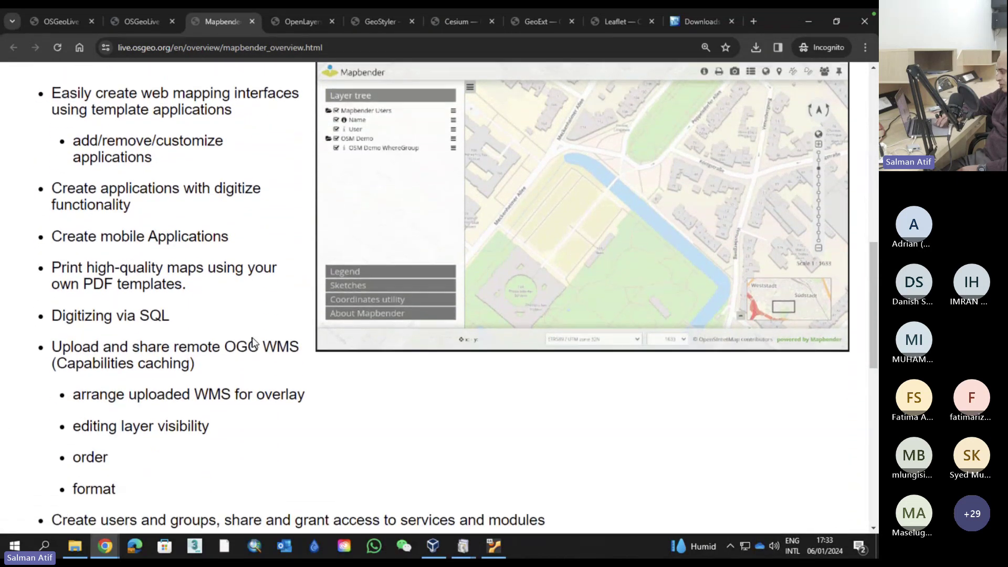
pyautogui.scroll(-1, 255, 343)
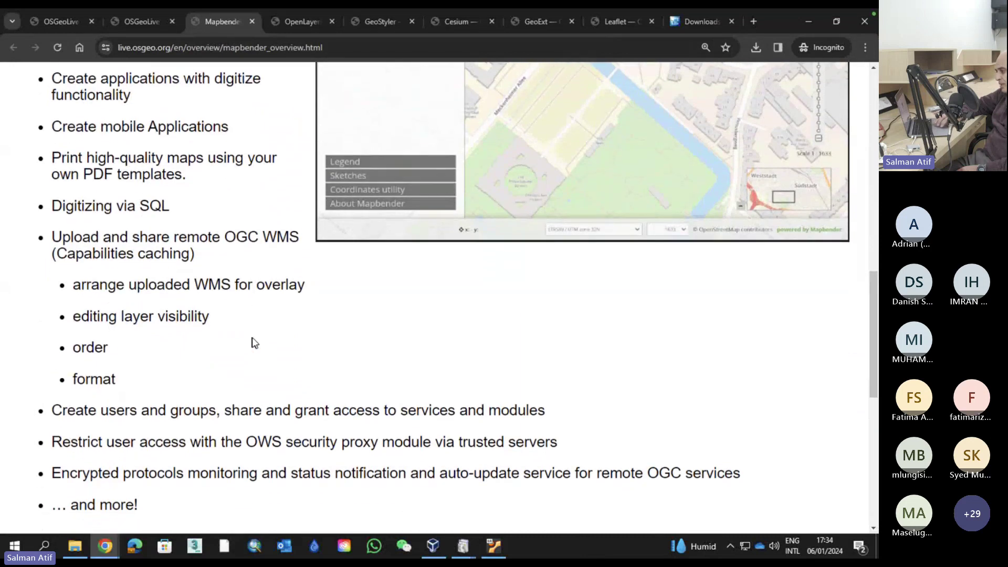
pyautogui.scroll(-3, 254, 343)
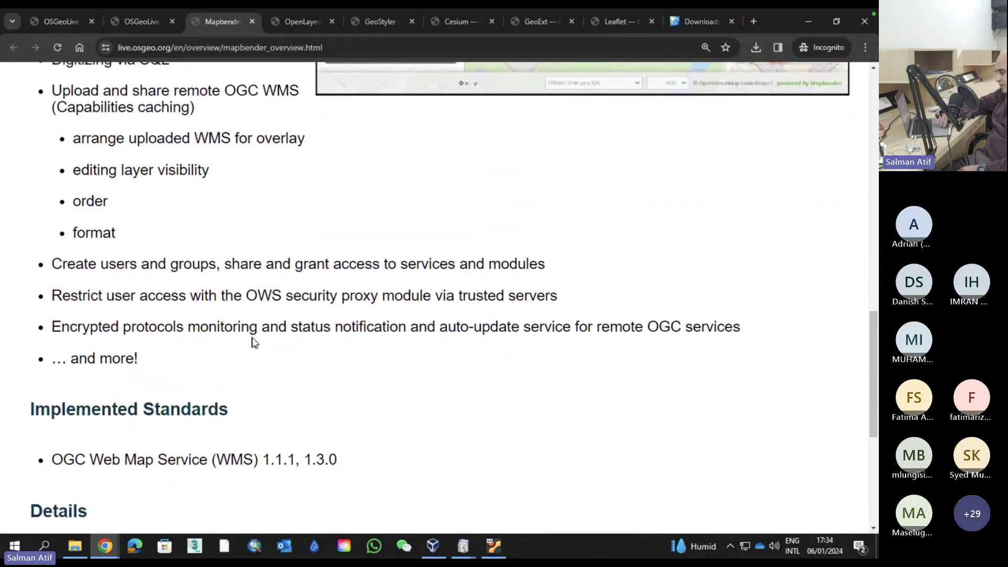
pyautogui.scroll(-1, 254, 343)
pyautogui.scroll(4, 255, 342)
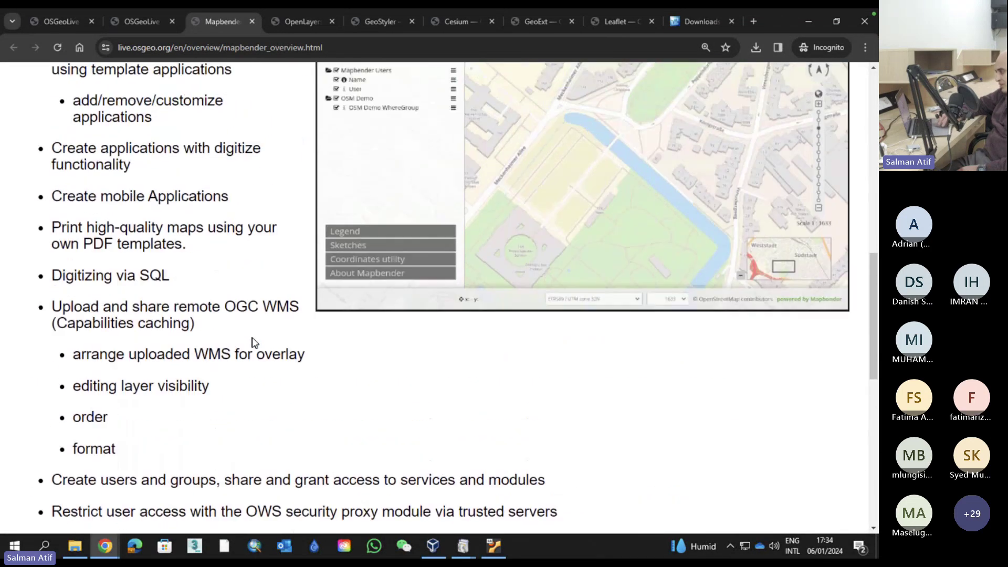
pyautogui.scroll(2, 254, 343)
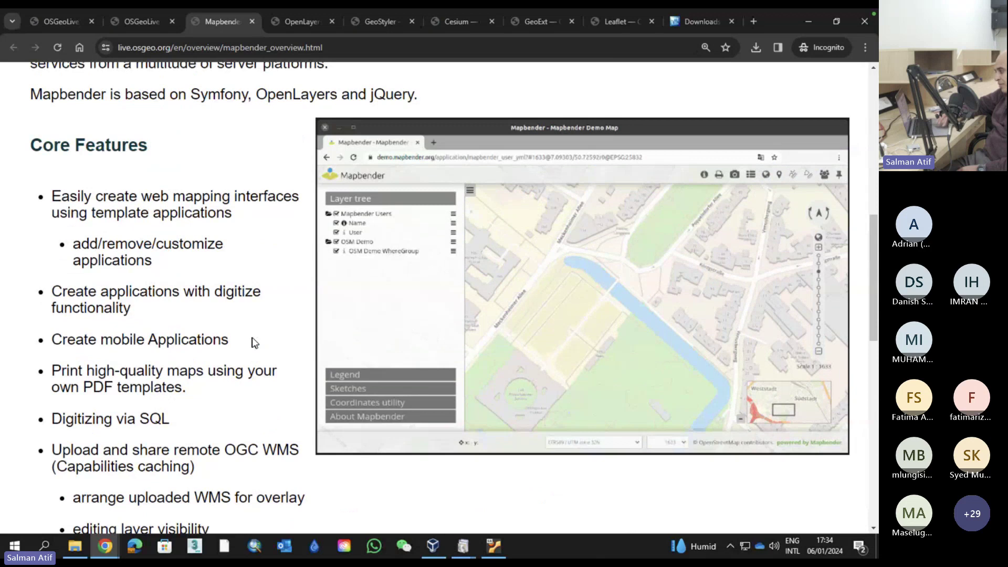
# Close the Mapbender tab, skim the OpenLayers overview, then close it too
pyautogui.click(253, 21)
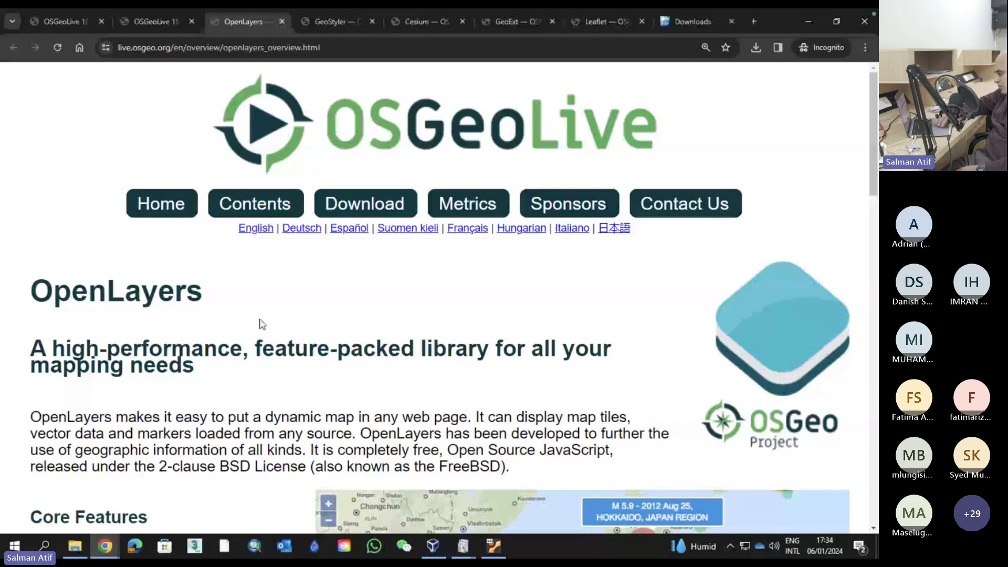
pyautogui.scroll(-6, 262, 324)
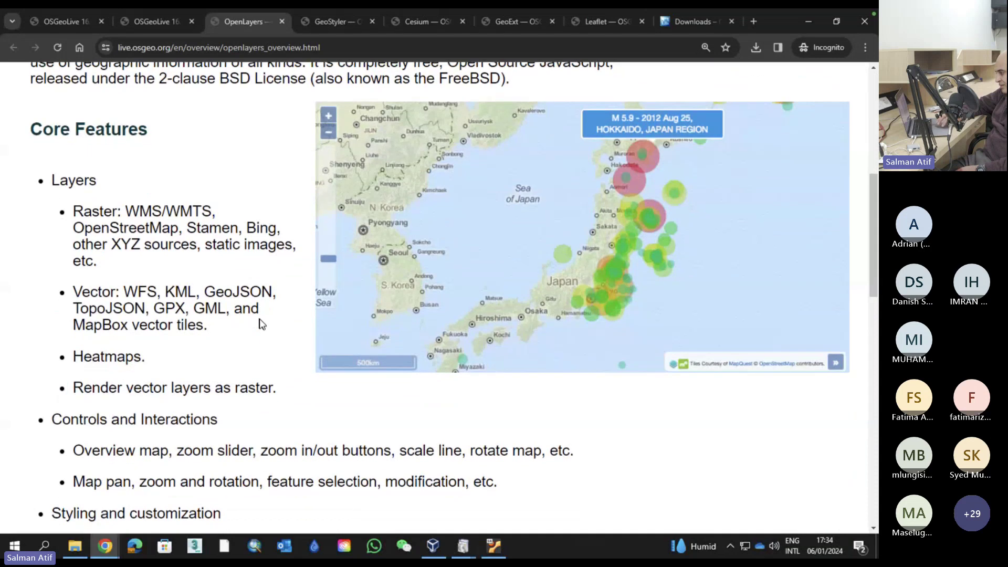
pyautogui.scroll(1, 262, 324)
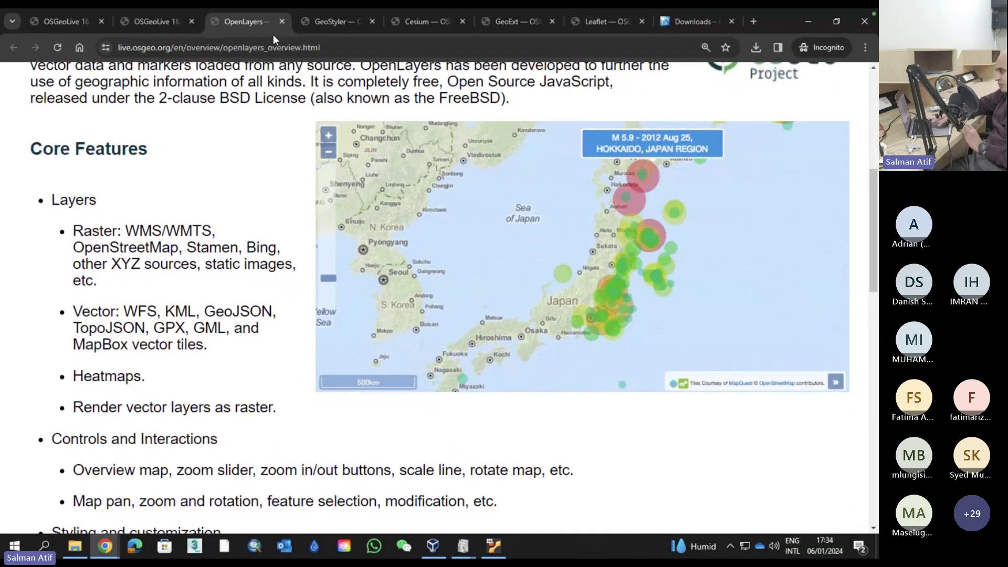
pyautogui.click(282, 21)
# Read GeoStyler's Core Features, highlighting the supported formats SLD and QGIS
pyautogui.scroll(-7, 295, 316)
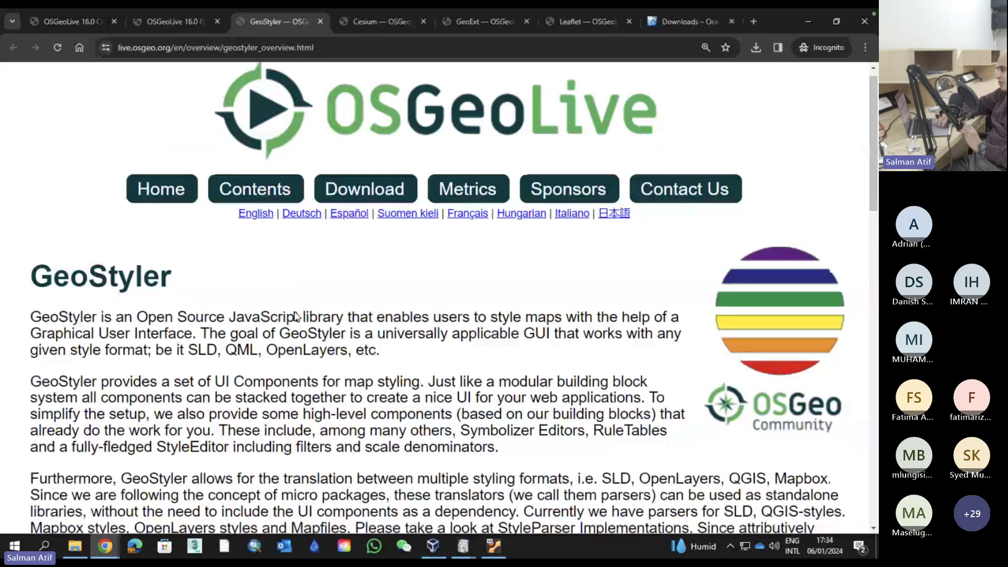
pyautogui.scroll(-1, 295, 316)
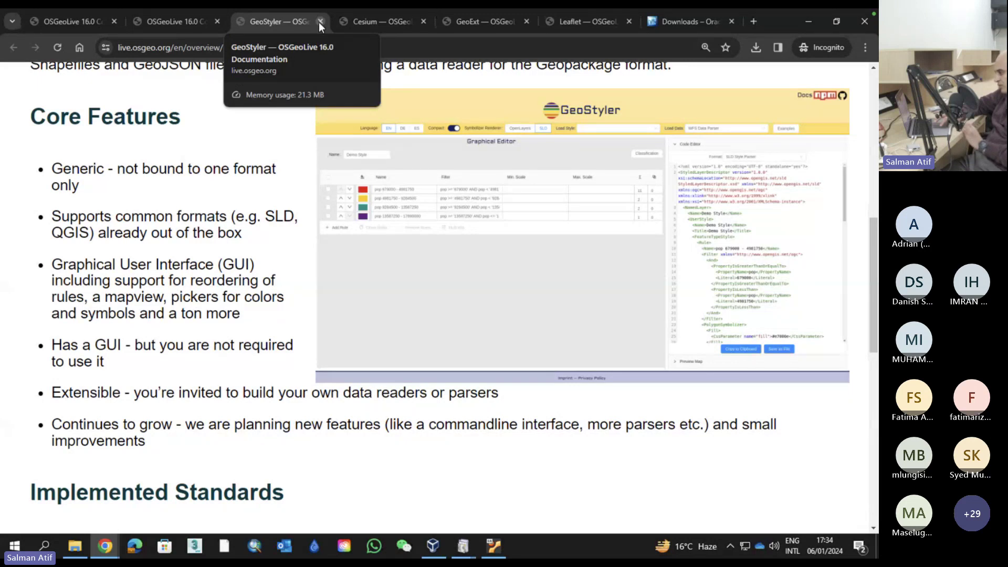
pyautogui.doubleClick(284, 215)
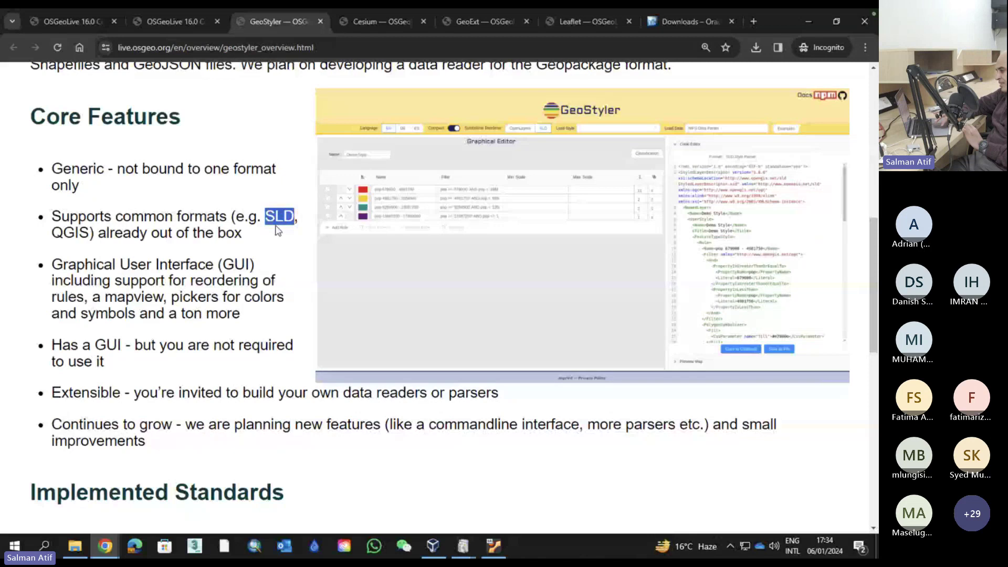
pyautogui.doubleClick(84, 233)
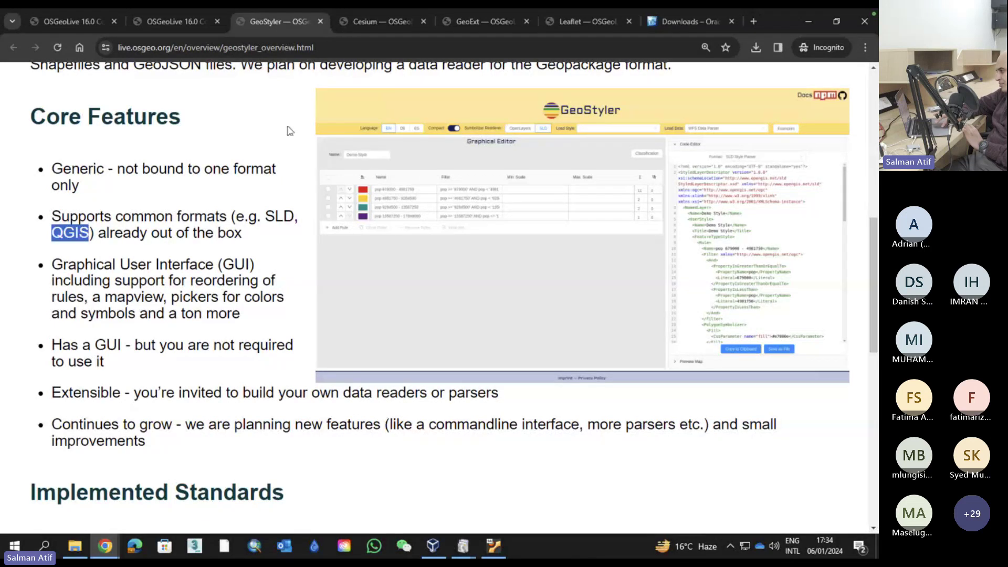
# Close the GeoStyler tab and skim the Cesium overview
pyautogui.click(320, 21)
pyautogui.scroll(-4, 319, 361)
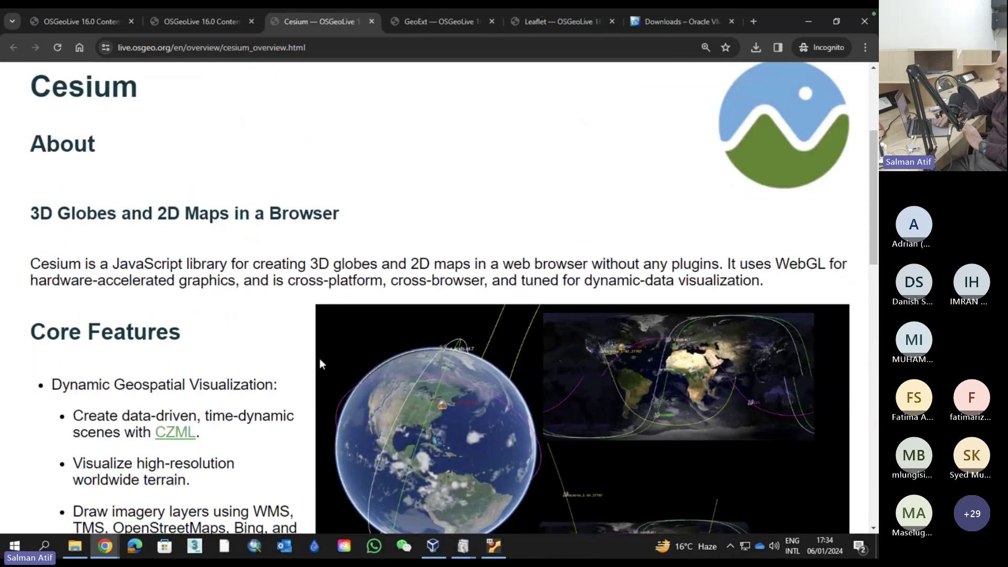
pyautogui.scroll(-12, 321, 362)
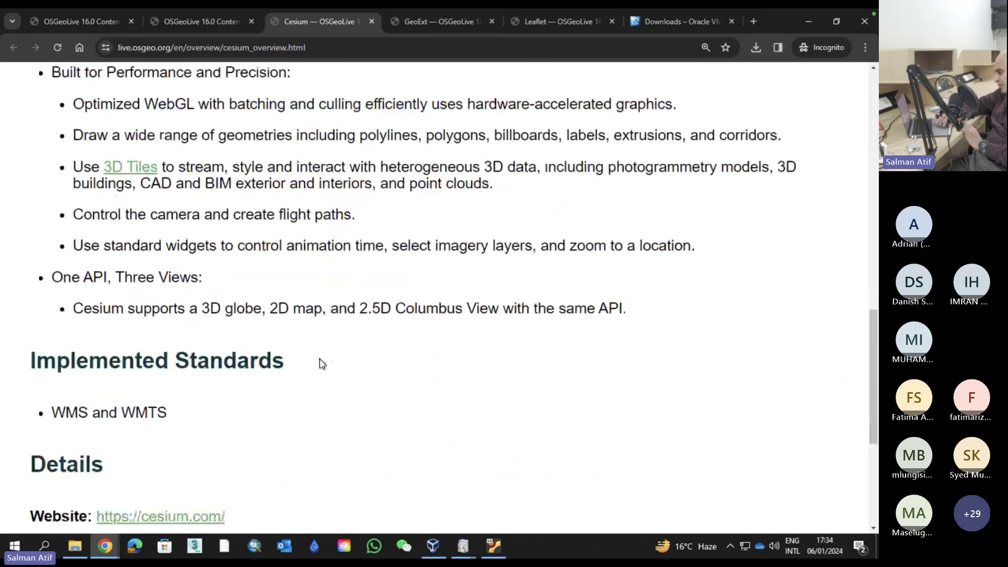
pyautogui.scroll(-5, 322, 364)
pyautogui.scroll(10, 320, 361)
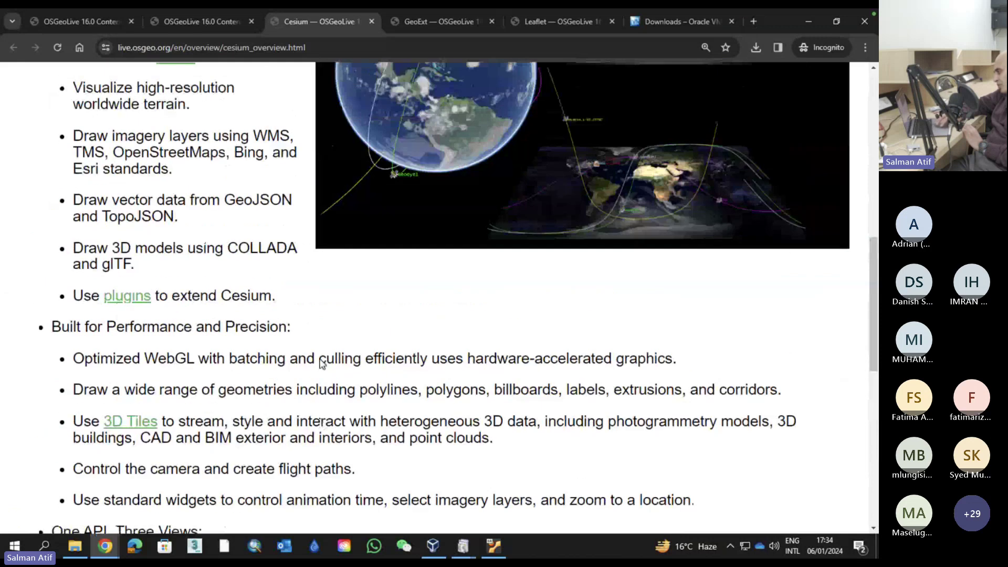
pyautogui.scroll(3, 321, 363)
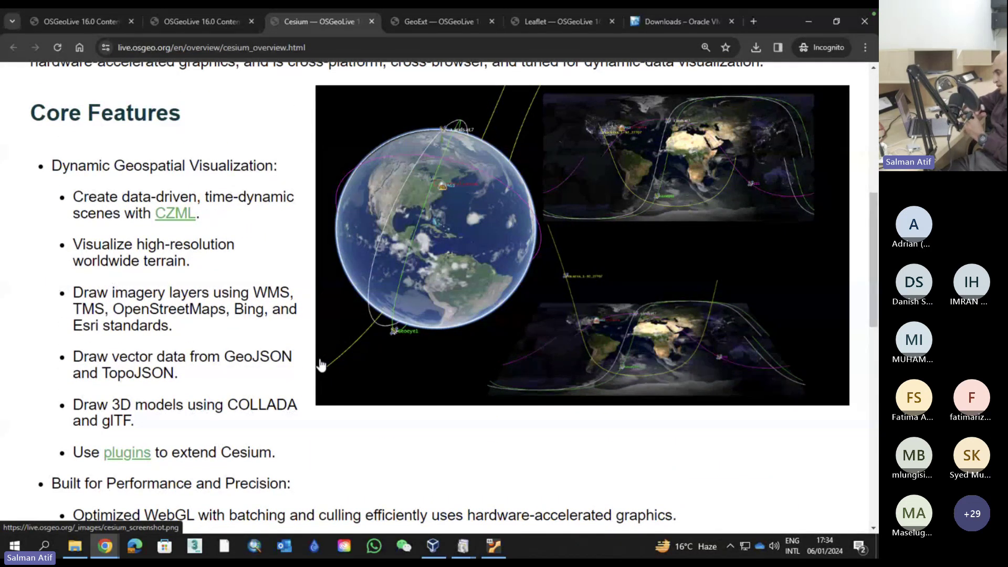
# Close the Cesium and GeoExt tabs, then read and close the Leaflet tab
pyautogui.click(370, 21)
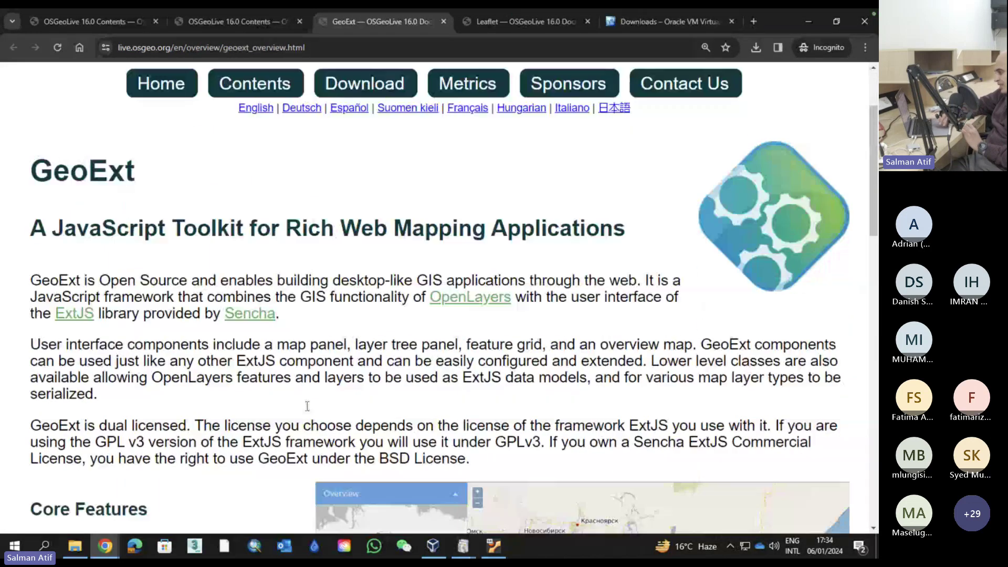
pyautogui.scroll(-5, 307, 406)
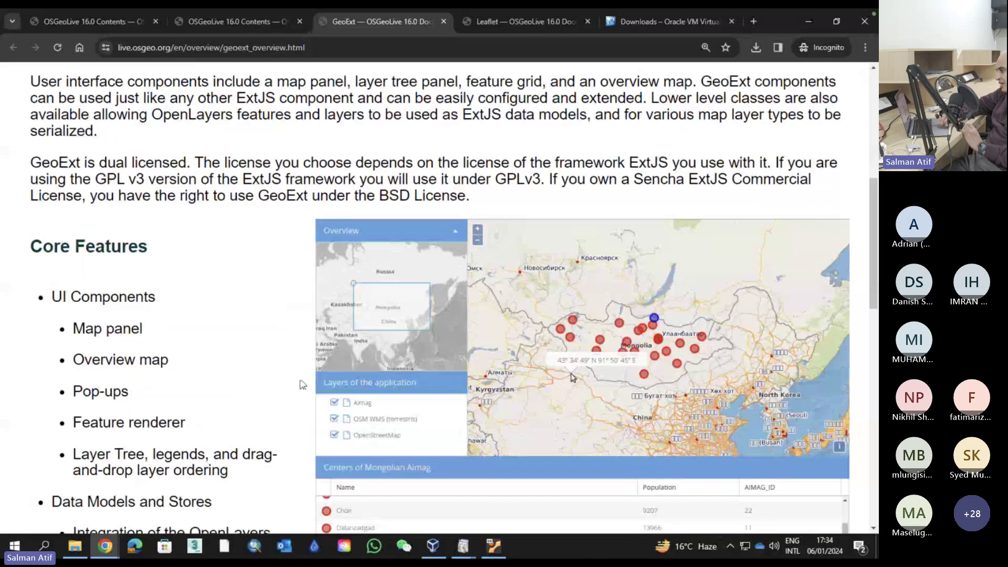
pyautogui.click(443, 21)
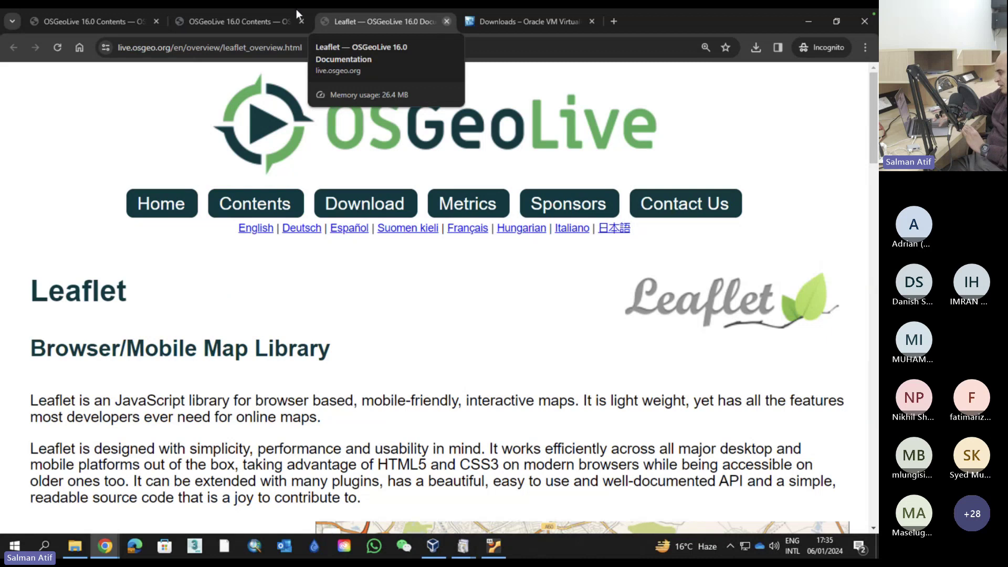
pyautogui.click(200, 22)
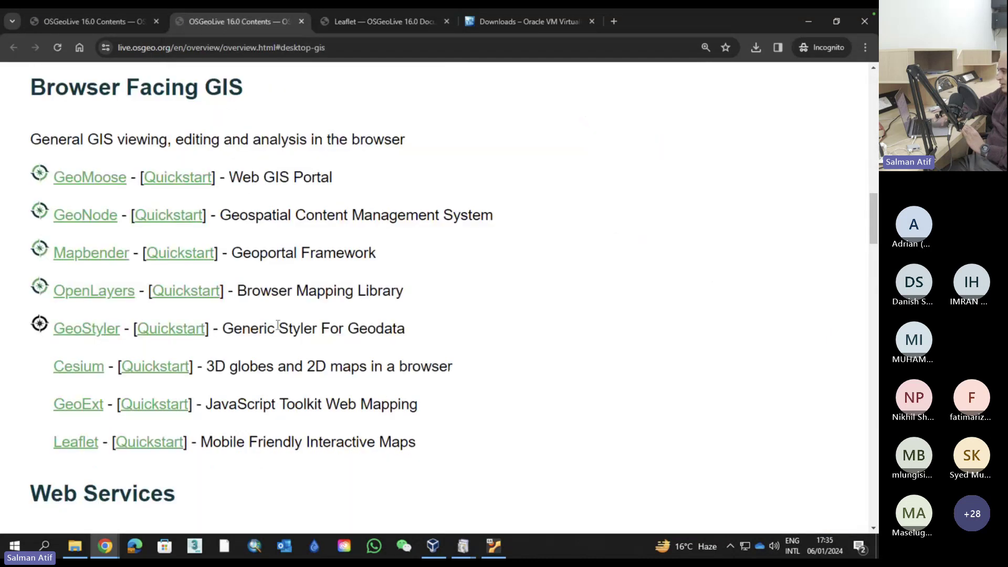
pyautogui.click(391, 20)
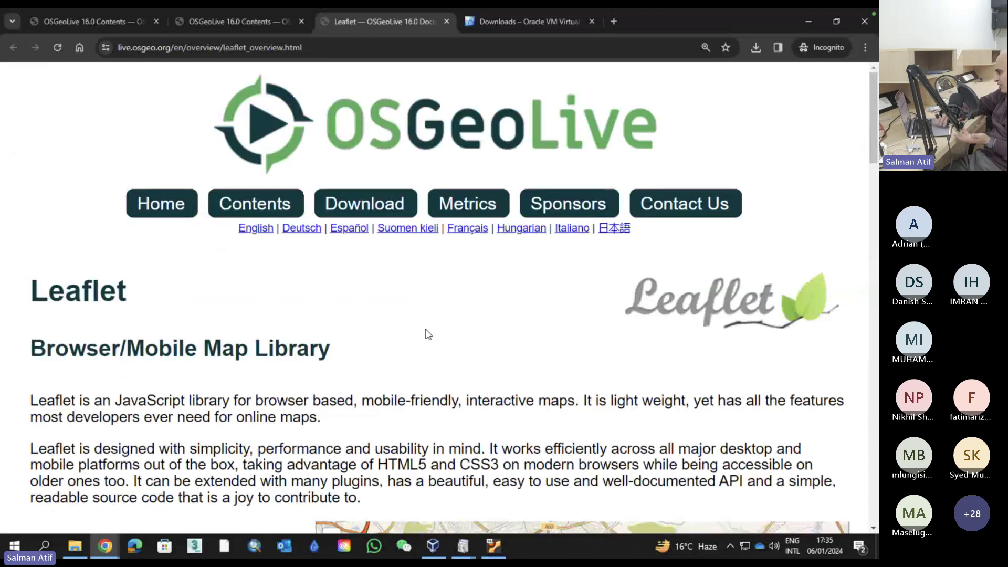
pyautogui.scroll(-5, 427, 333)
pyautogui.scroll(-2, 426, 334)
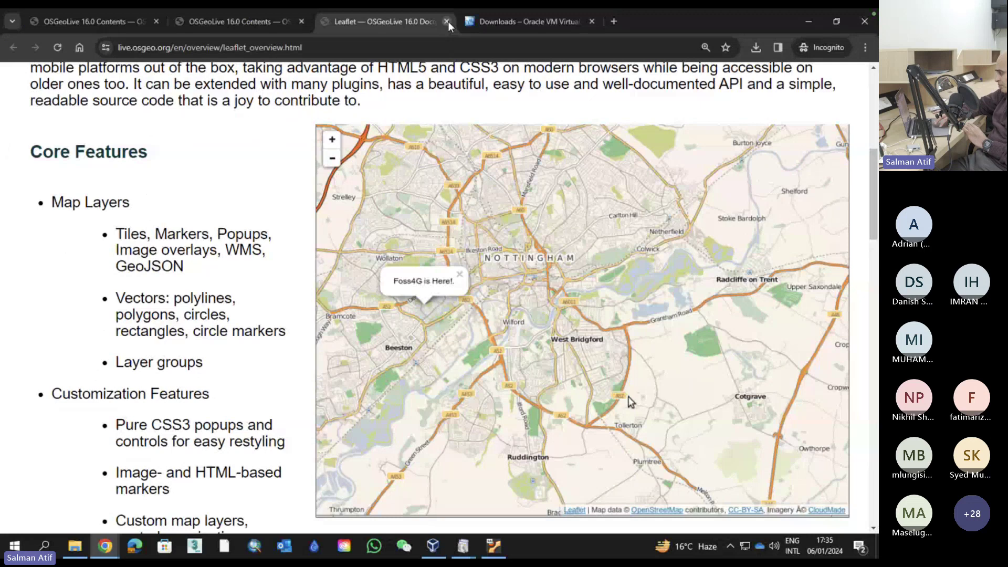
pyautogui.click(447, 21)
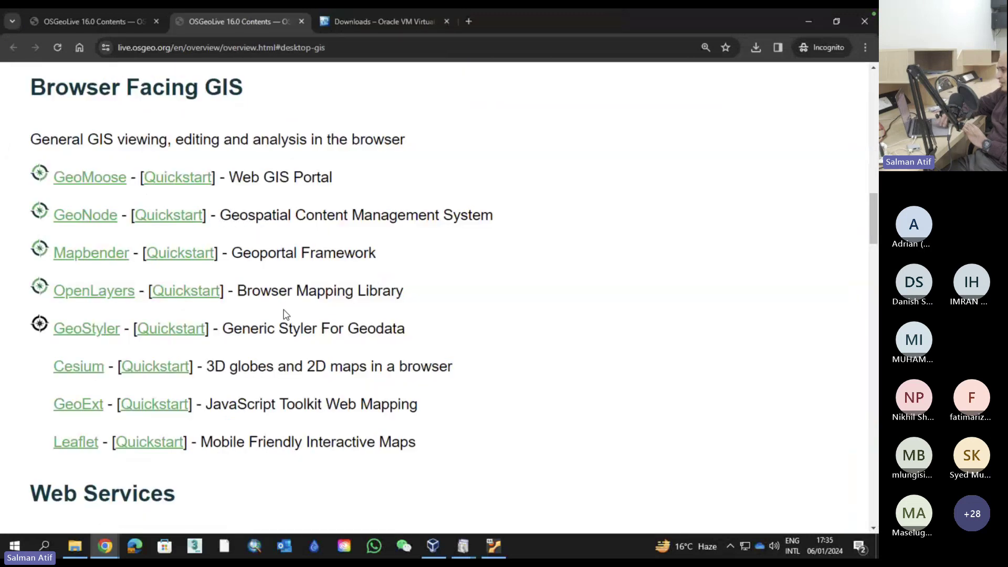
# Scroll into the Web Services list and highlight the MapServer line
pyautogui.scroll(-7, 284, 314)
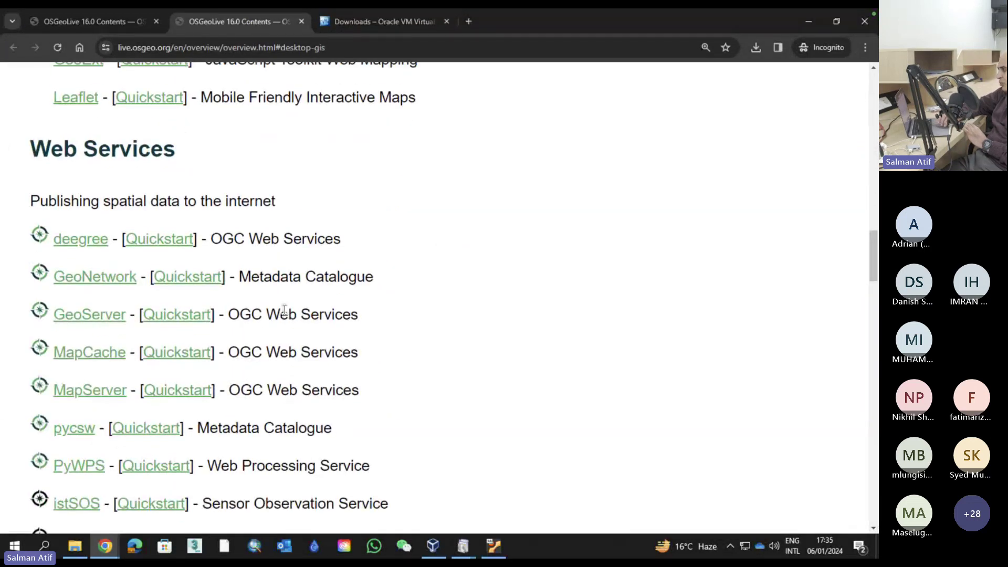
pyautogui.scroll(-2, 284, 310)
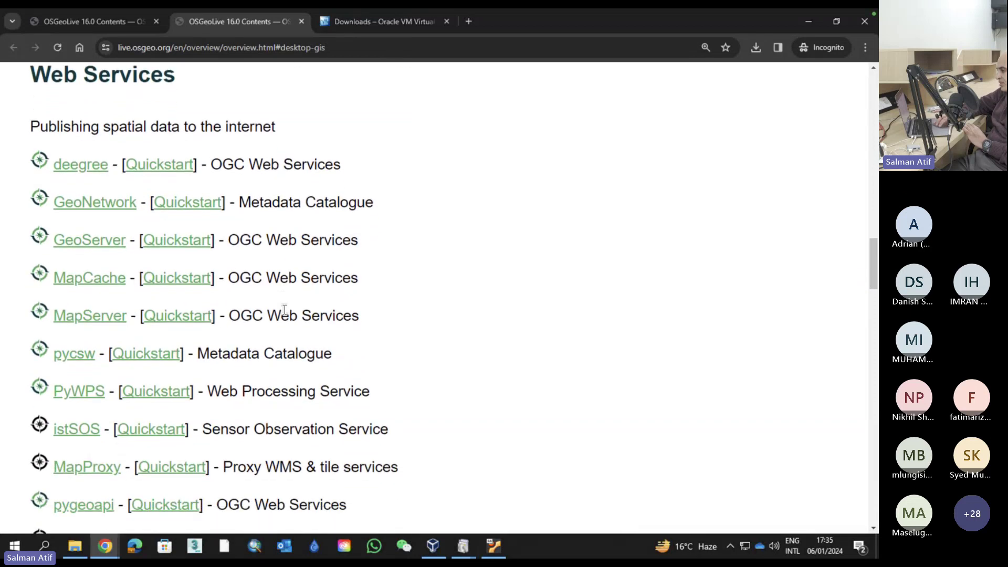
pyautogui.scroll(-1, 284, 313)
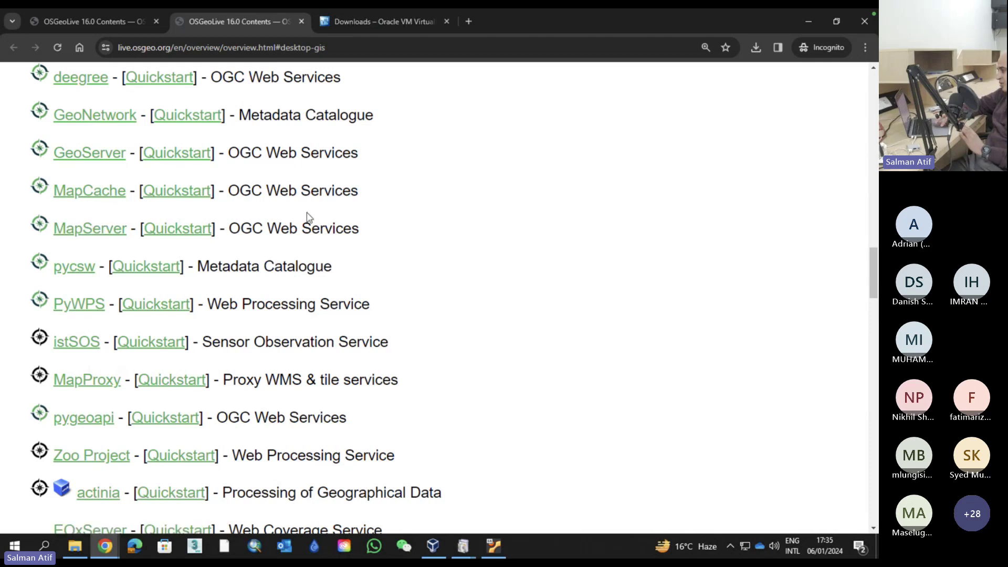
pyautogui.tripleClick(299, 231)
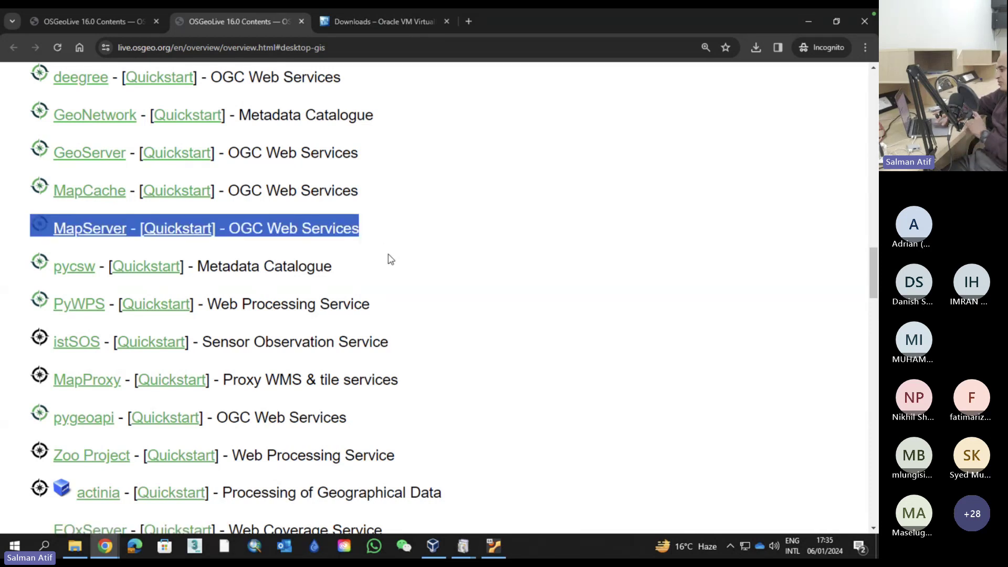
# Highlight then clear the istSOS line, and continue down to 52 North WPS above Data Stores
pyautogui.scroll(-1, 390, 259)
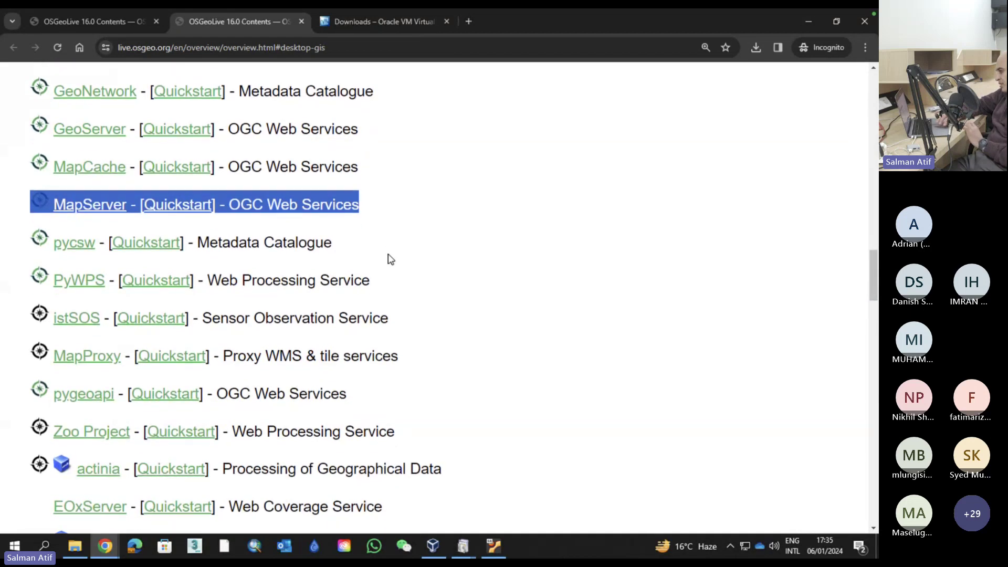
pyautogui.scroll(-2, 390, 259)
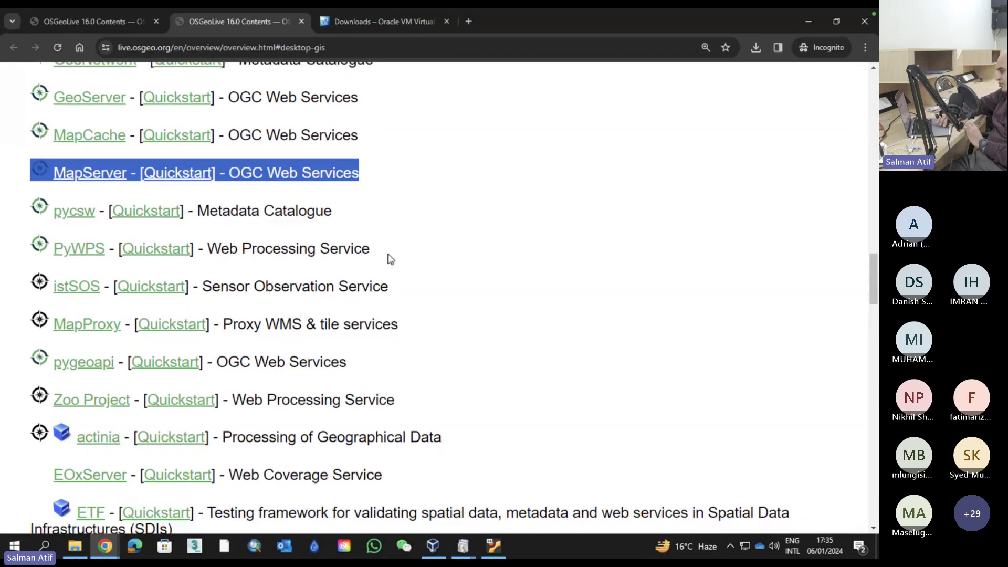
pyautogui.doubleClick(361, 259)
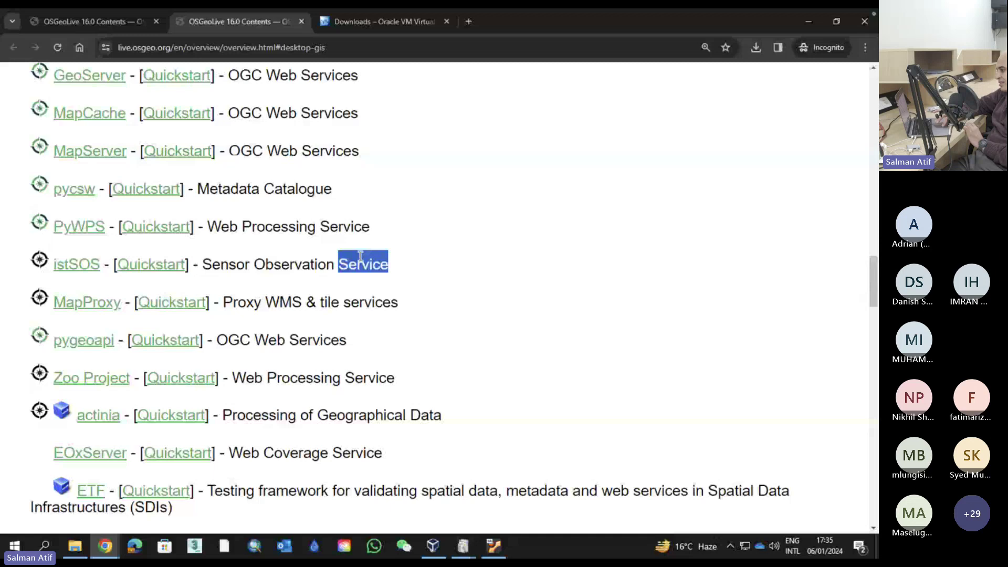
pyautogui.tripleClick(361, 257)
pyautogui.click(359, 263)
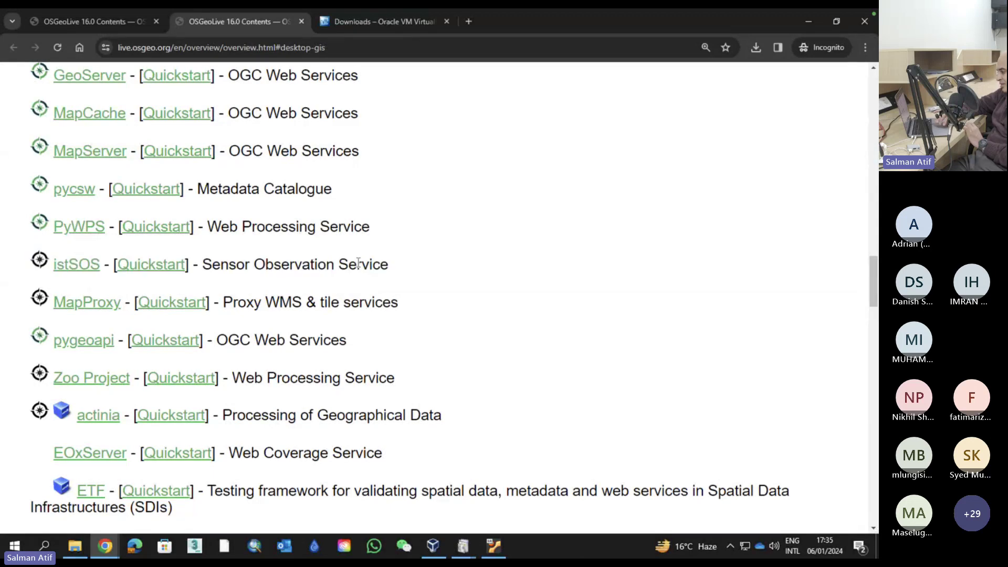
pyautogui.scroll(-1, 359, 262)
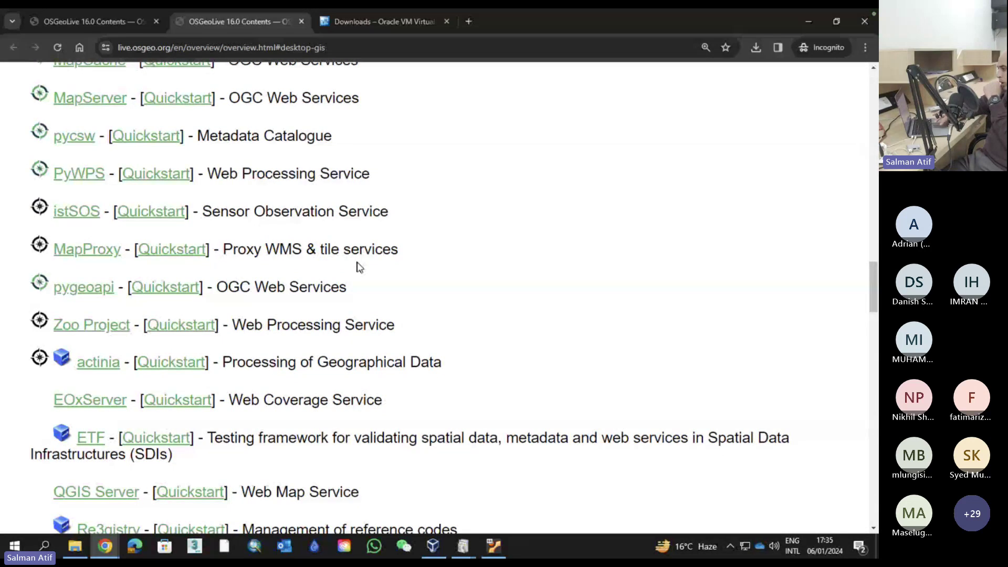
pyautogui.scroll(-1, 359, 266)
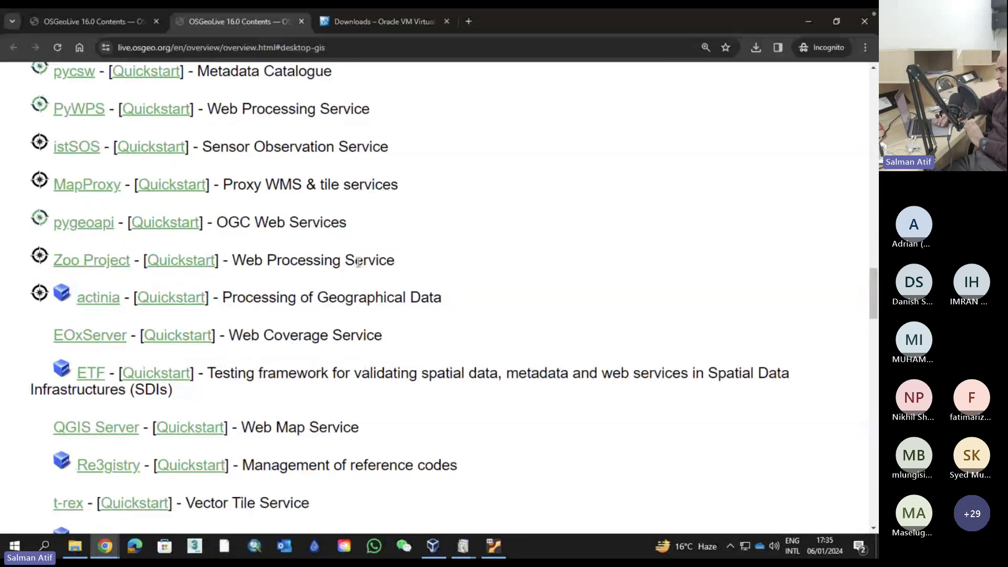
pyautogui.scroll(-3, 359, 263)
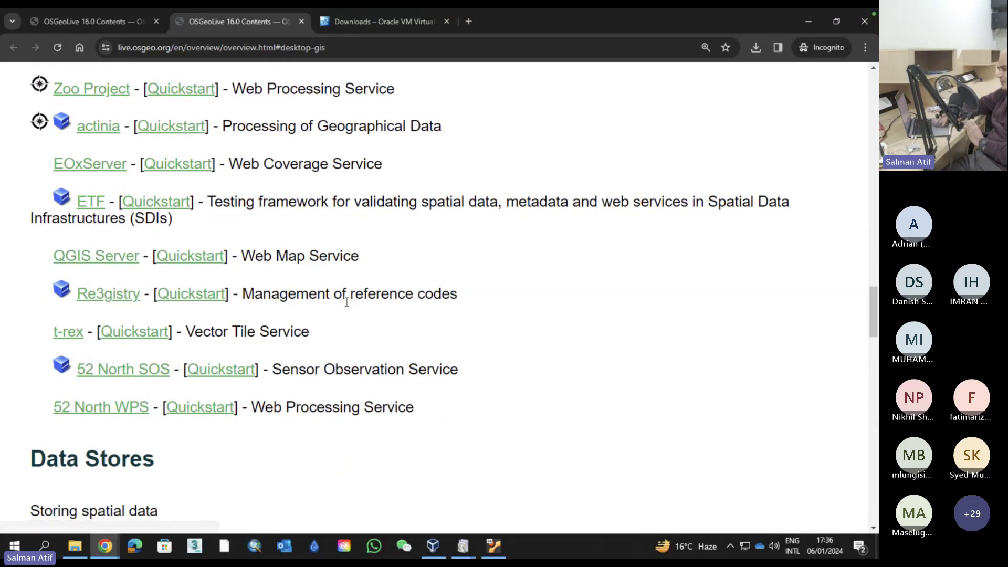
# Scroll to Data Stores and highlight, then clear, the PostGIS line
pyautogui.scroll(-1, 346, 303)
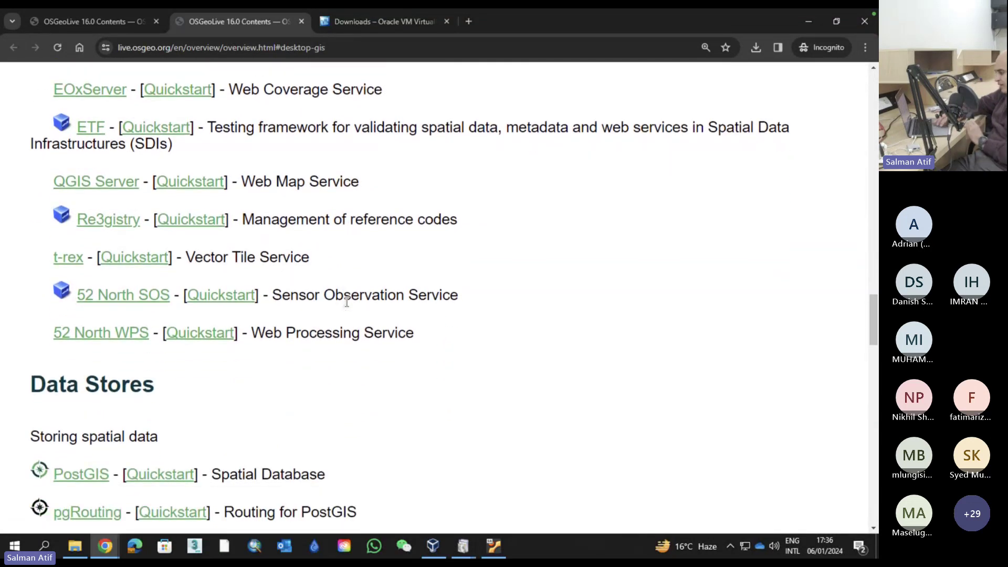
pyautogui.scroll(-2, 347, 302)
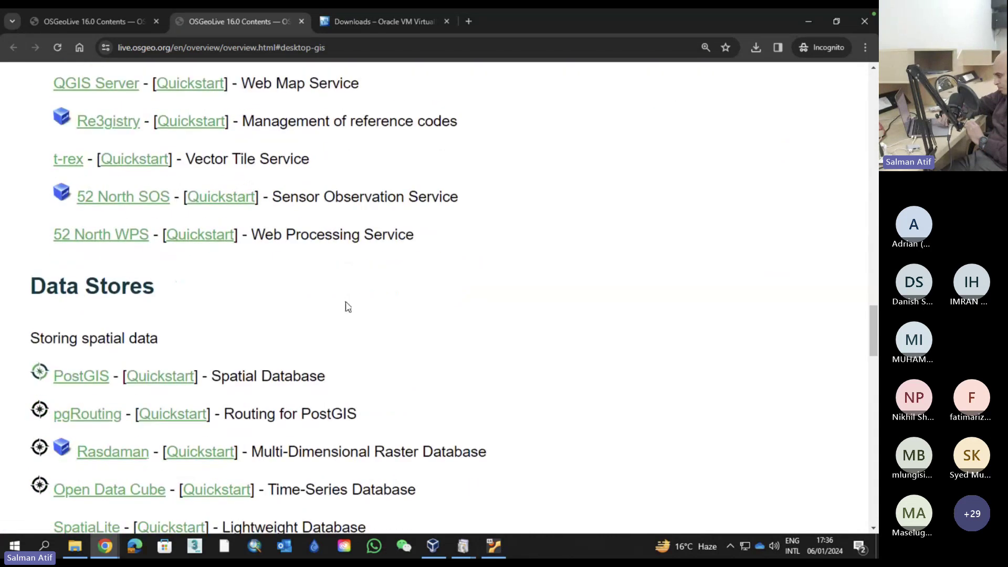
pyautogui.scroll(-1, 347, 305)
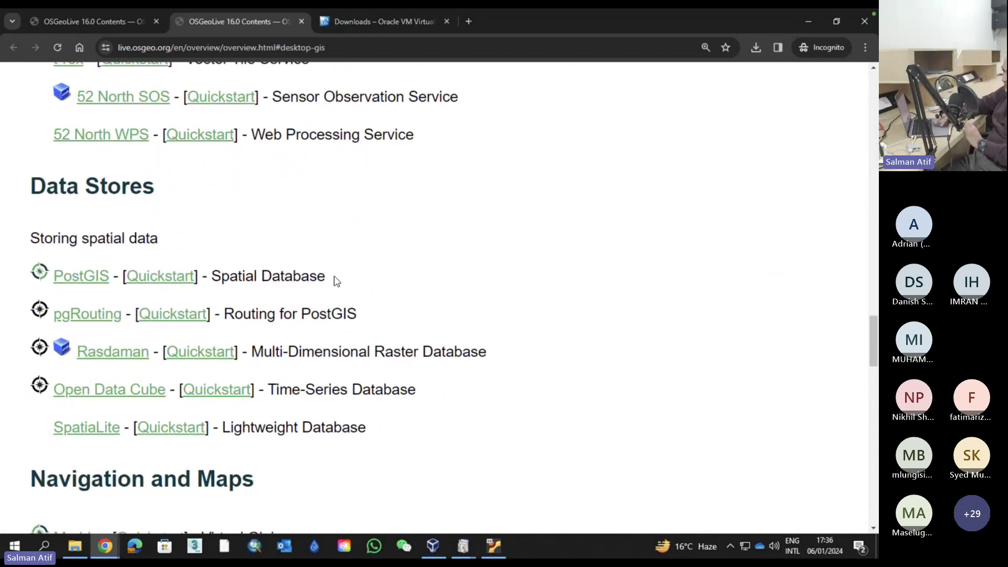
pyautogui.tripleClick(334, 277)
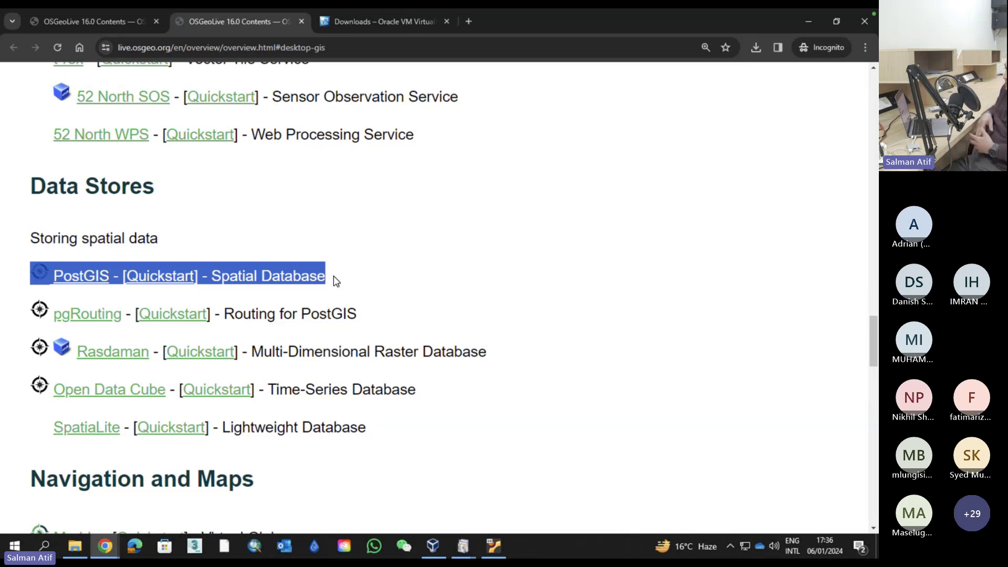
pyautogui.click(333, 275)
# Open the SpatiaLite logo image, go back, and scroll down to the Spatial Tools list
pyautogui.scroll(-4, 333, 276)
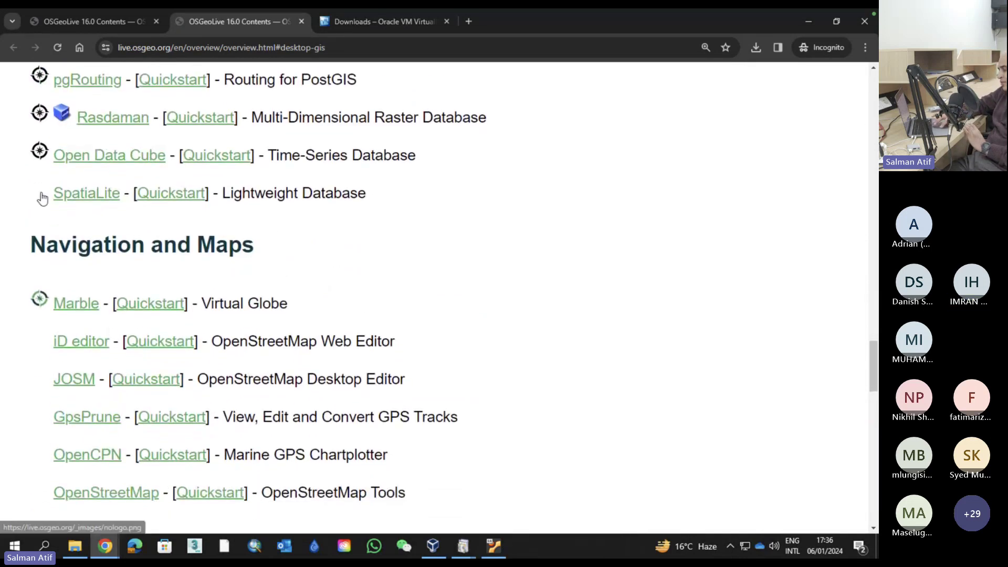
pyautogui.click(42, 197)
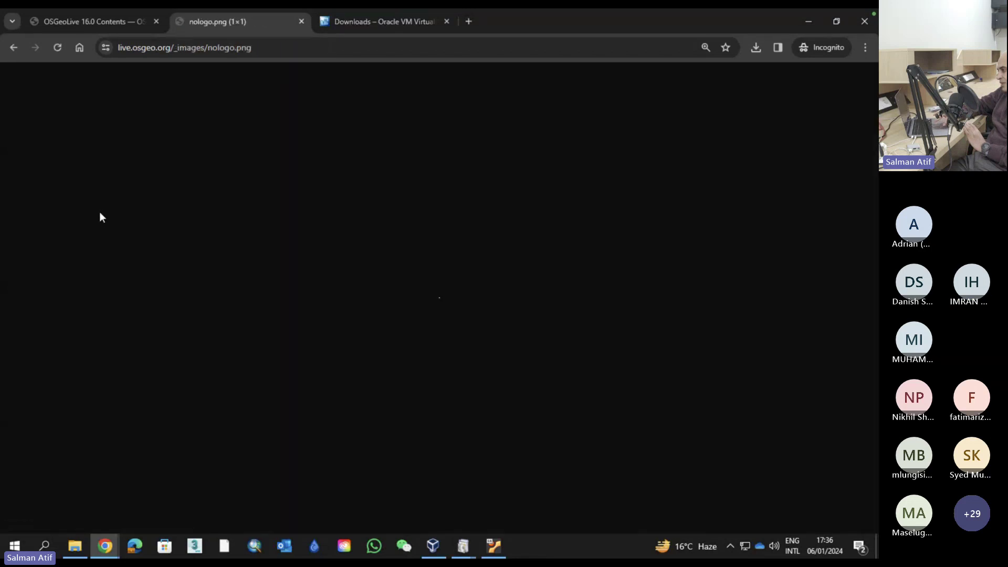
pyautogui.click(14, 49)
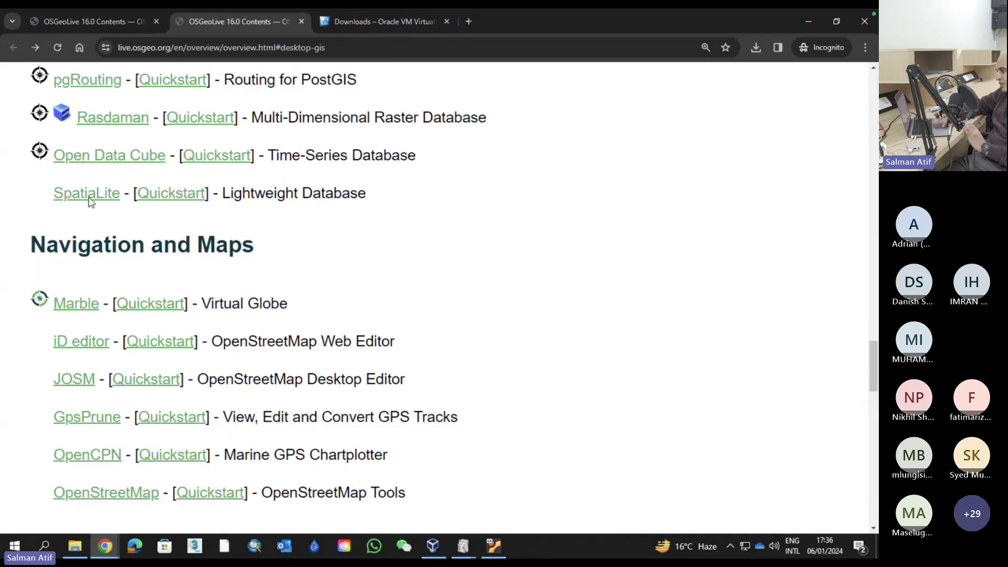
pyautogui.scroll(-2, 394, 271)
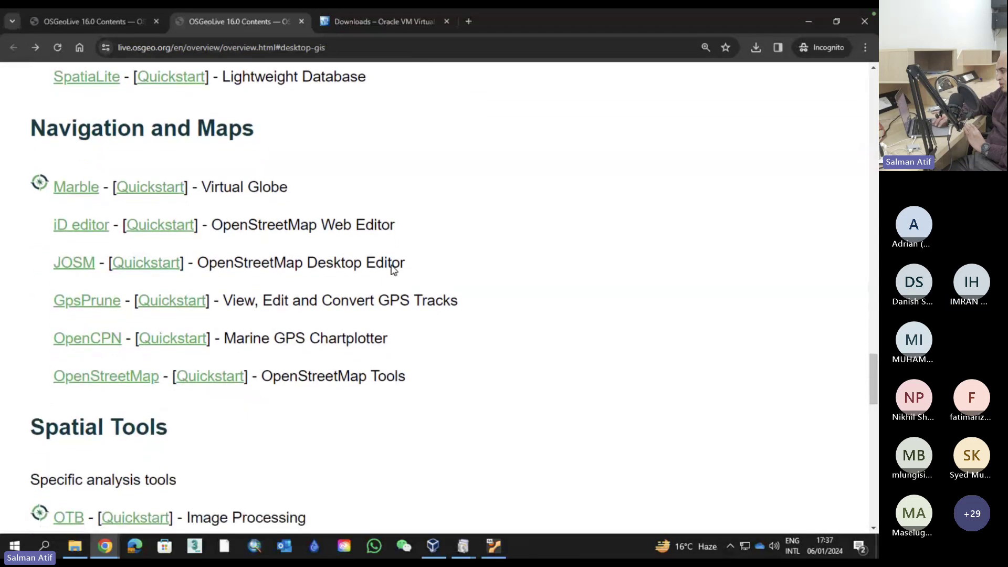
pyautogui.scroll(-1, 393, 268)
pyautogui.scroll(-2, 392, 265)
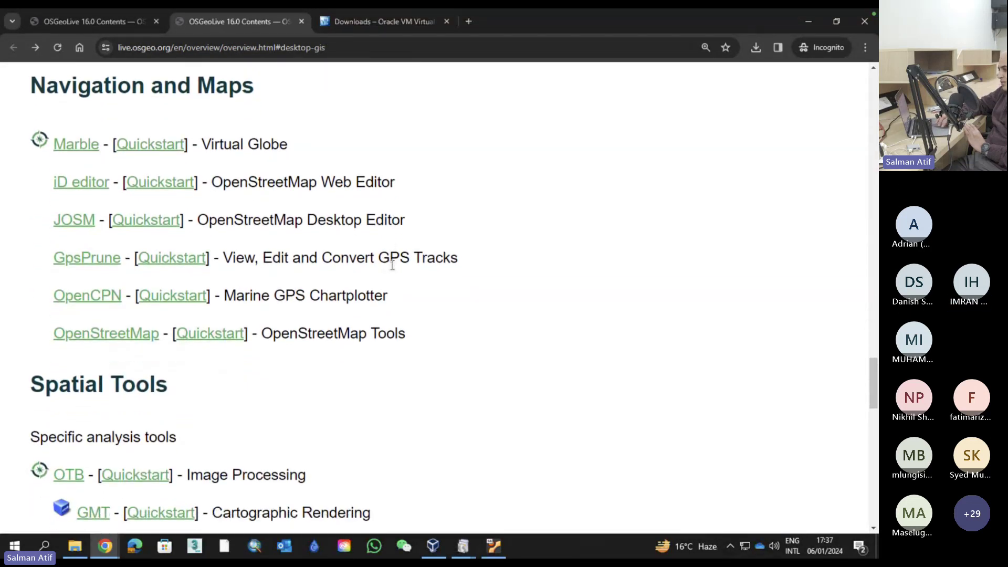
pyautogui.scroll(1, 392, 265)
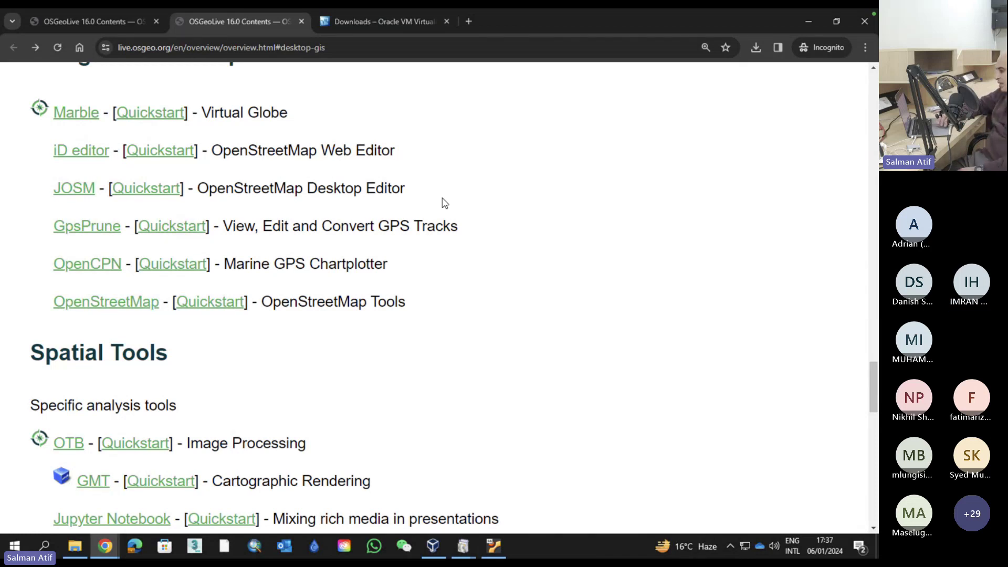
pyautogui.scroll(-4, 444, 204)
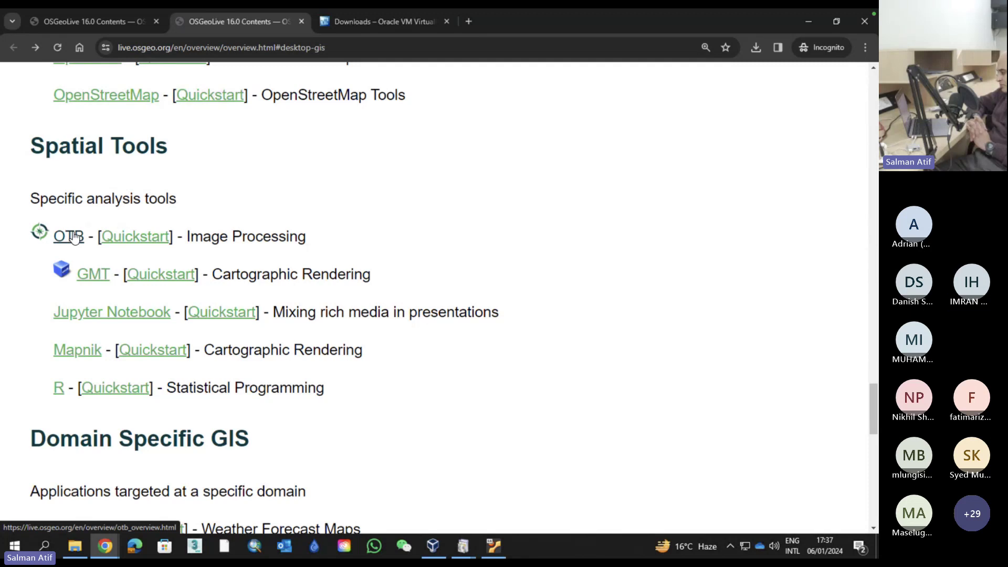
# Open the OTB overview in a new Chrome tab and scroll through its description
pyautogui.rightClick(75, 237)
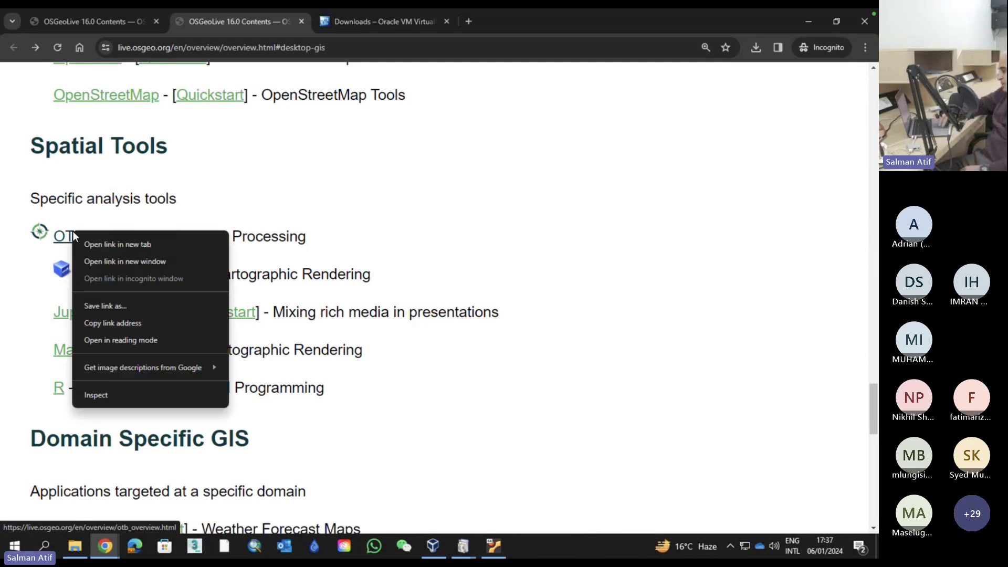
pyautogui.click(87, 241)
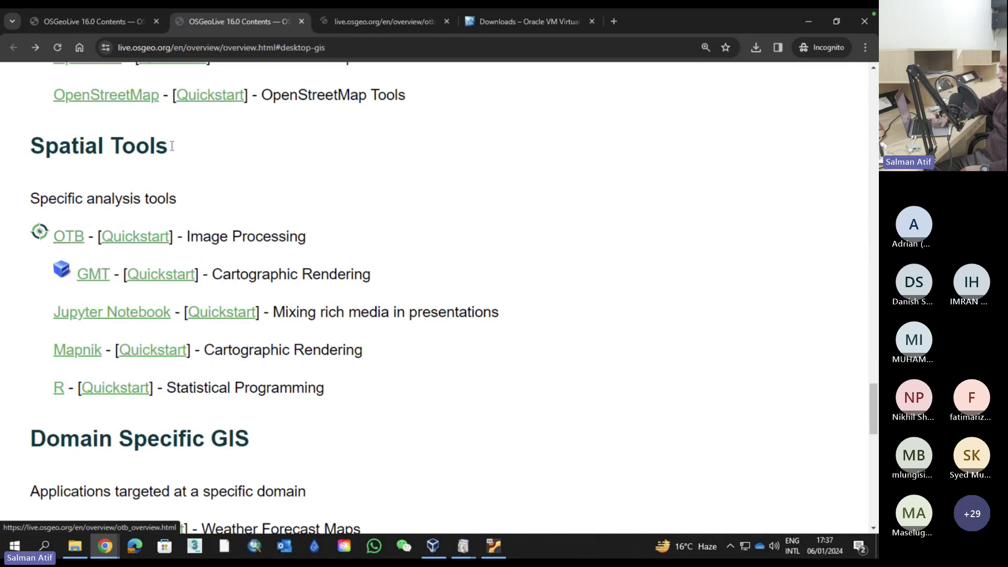
pyautogui.click(329, 23)
pyautogui.scroll(-3, 379, 304)
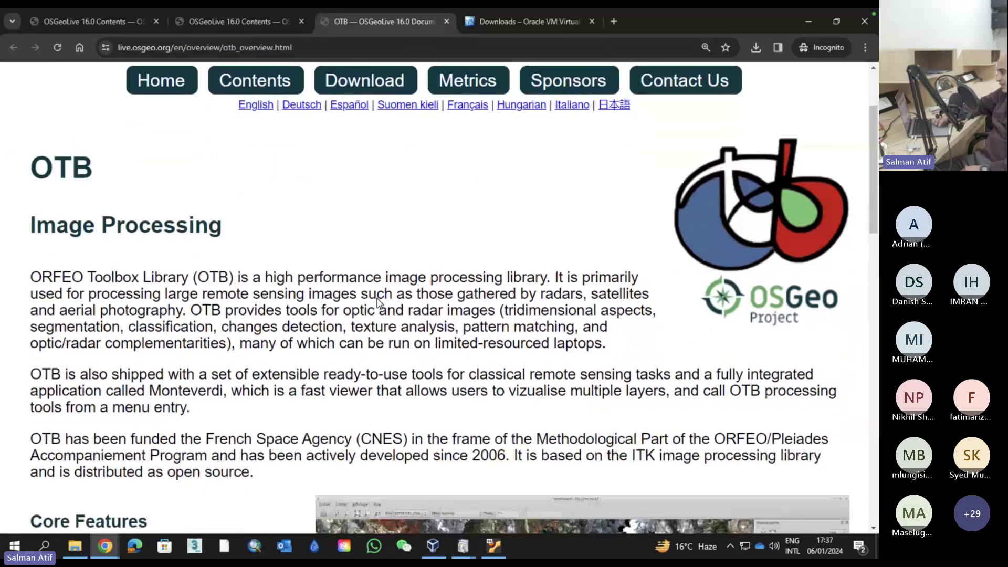
pyautogui.scroll(-2, 378, 299)
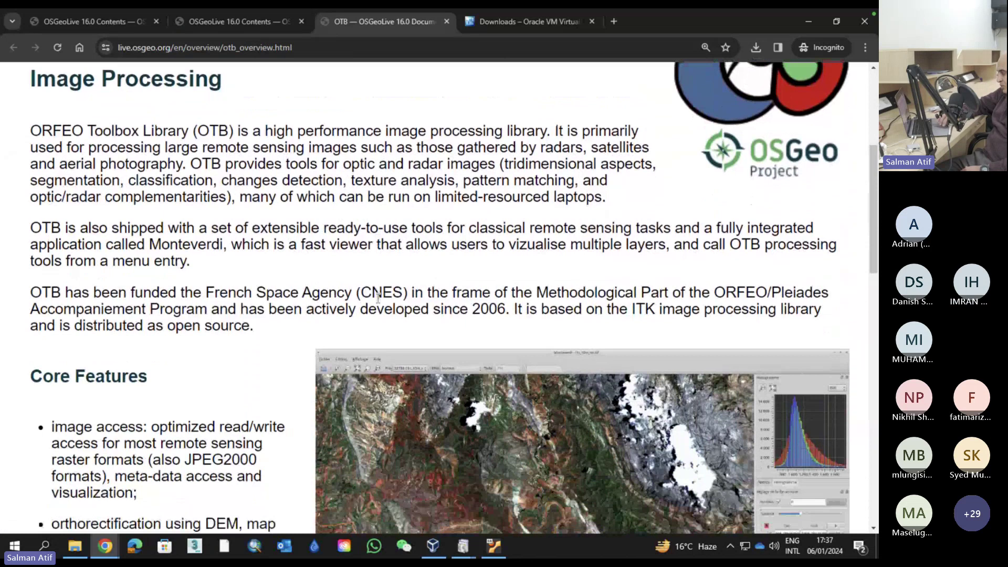
pyautogui.scroll(-5, 378, 299)
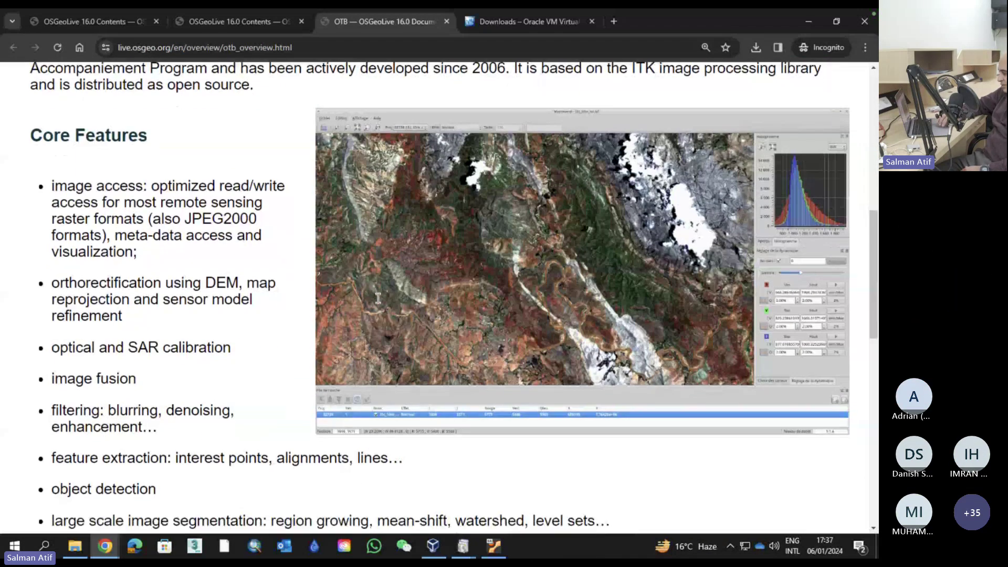
pyautogui.scroll(-2, 378, 302)
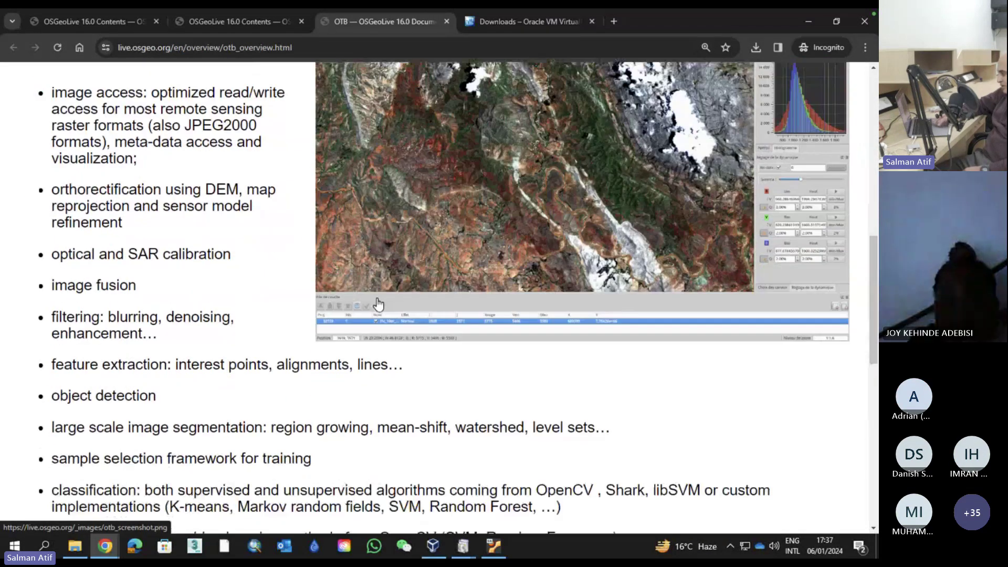
pyautogui.scroll(-7, 378, 304)
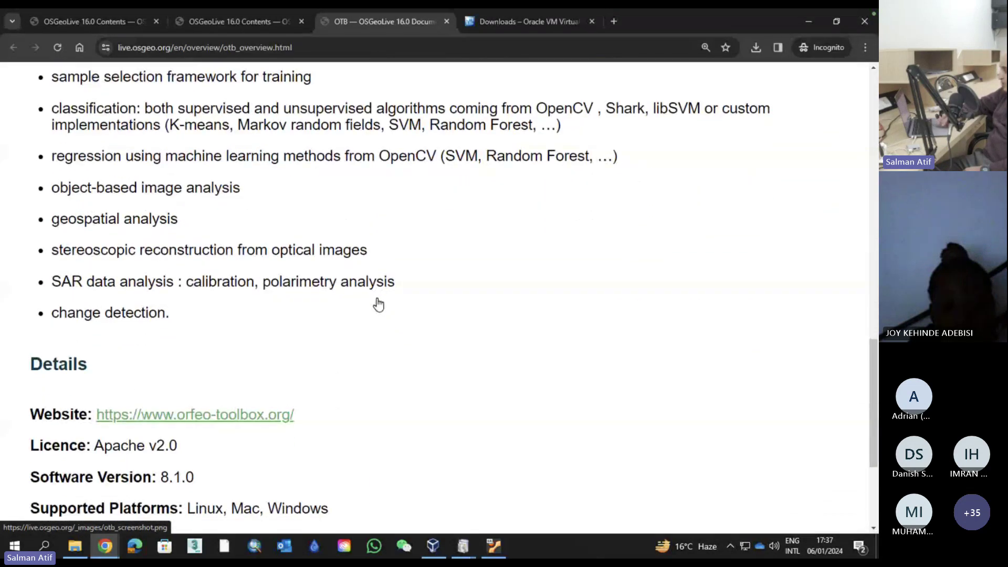
pyautogui.scroll(-2, 379, 303)
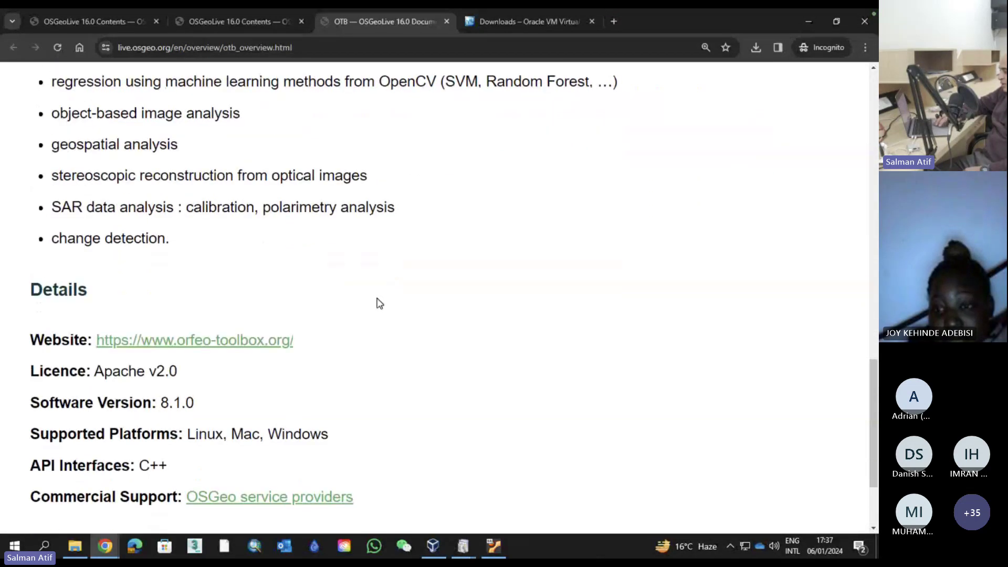
# Highlight the word OpenCV on the OTB page, then deselect it
pyautogui.scroll(4, 379, 304)
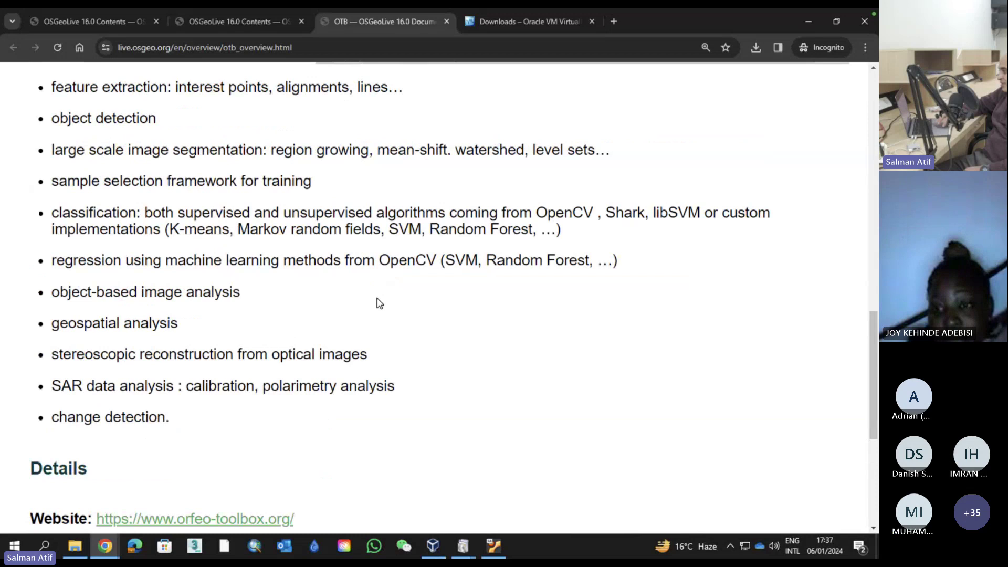
pyautogui.doubleClick(408, 261)
pyautogui.click(422, 326)
pyautogui.scroll(9, 424, 326)
pyautogui.scroll(-1, 423, 327)
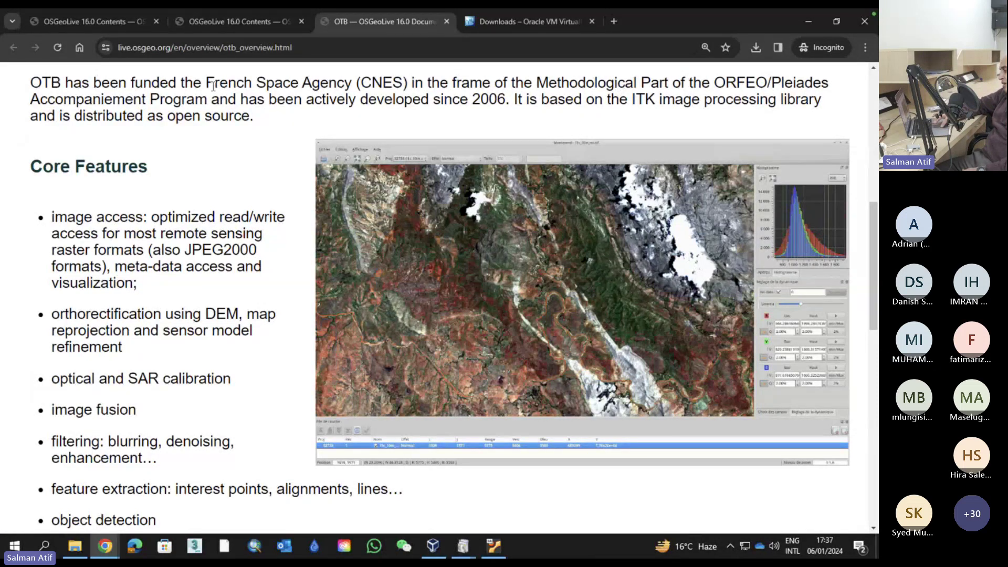
# Highlight the word CNES twice, then scroll through the Core Features list and screenshot
pyautogui.doubleClick(387, 83)
pyautogui.click(388, 82)
pyautogui.moveTo(362, 82); pyautogui.dragTo(400, 82)
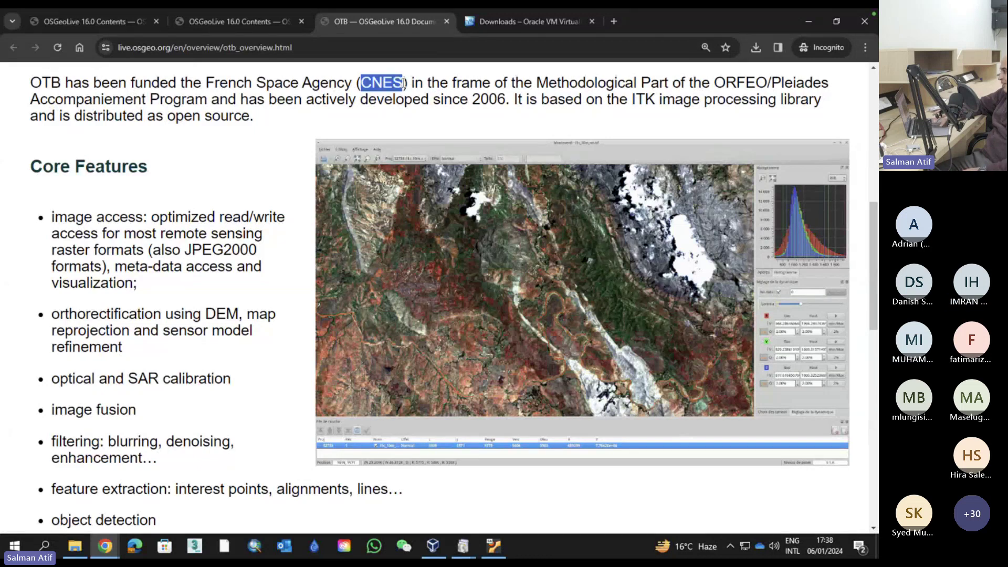
pyautogui.click(399, 82)
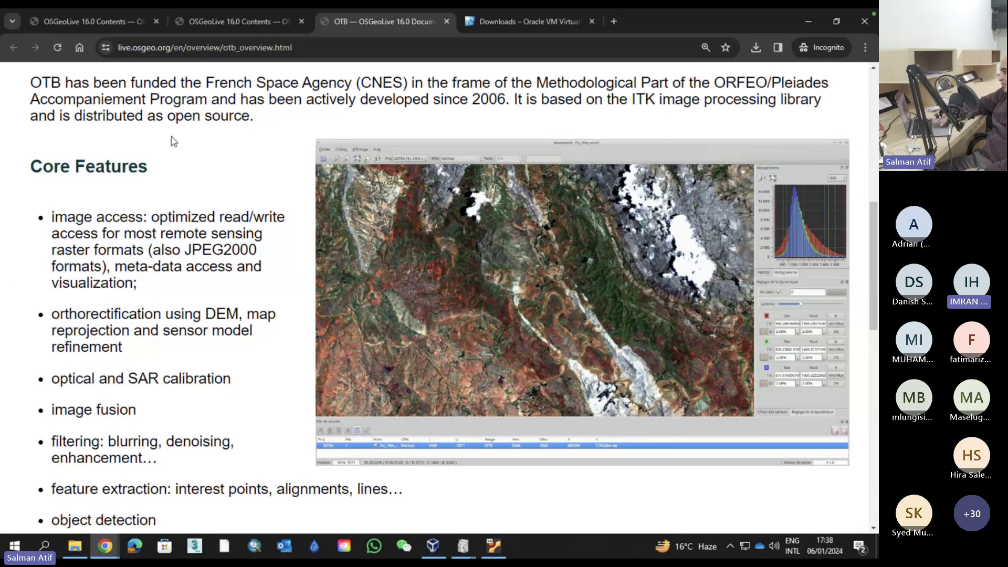
pyautogui.scroll(-6, 174, 141)
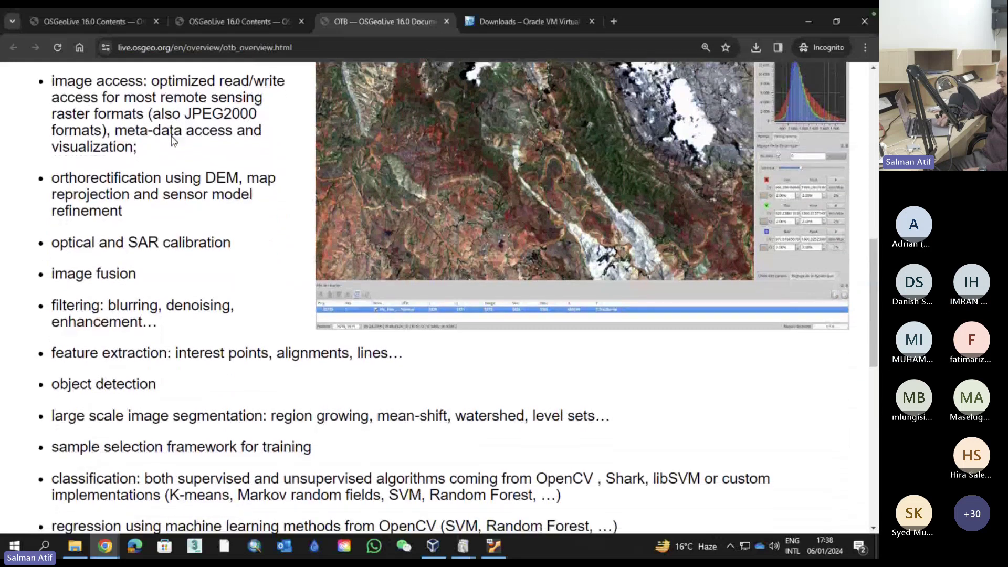
pyautogui.scroll(-3, 174, 140)
pyautogui.scroll(3, 174, 141)
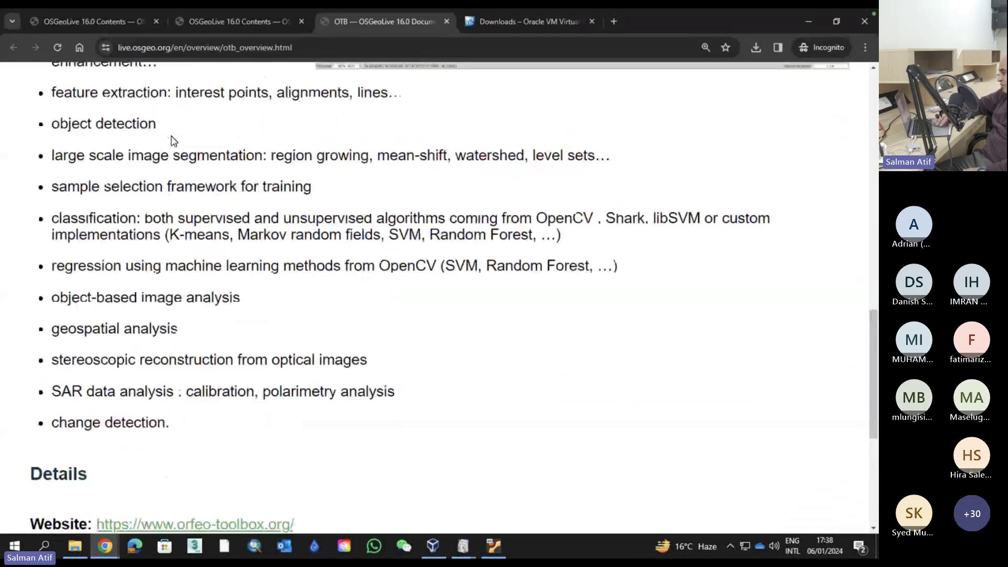
pyautogui.scroll(9, 174, 141)
pyautogui.scroll(-1, 172, 136)
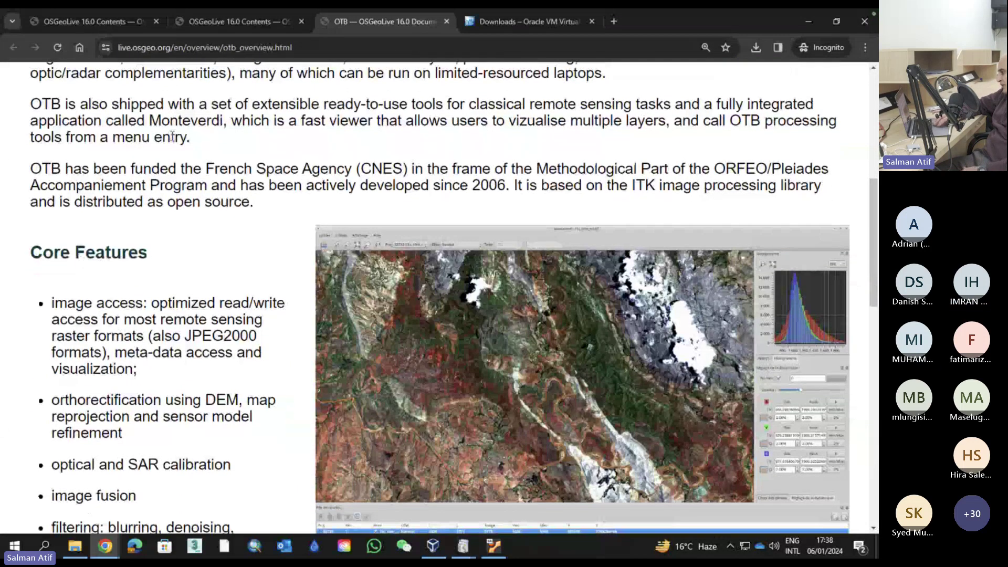
pyautogui.scroll(-1, 173, 136)
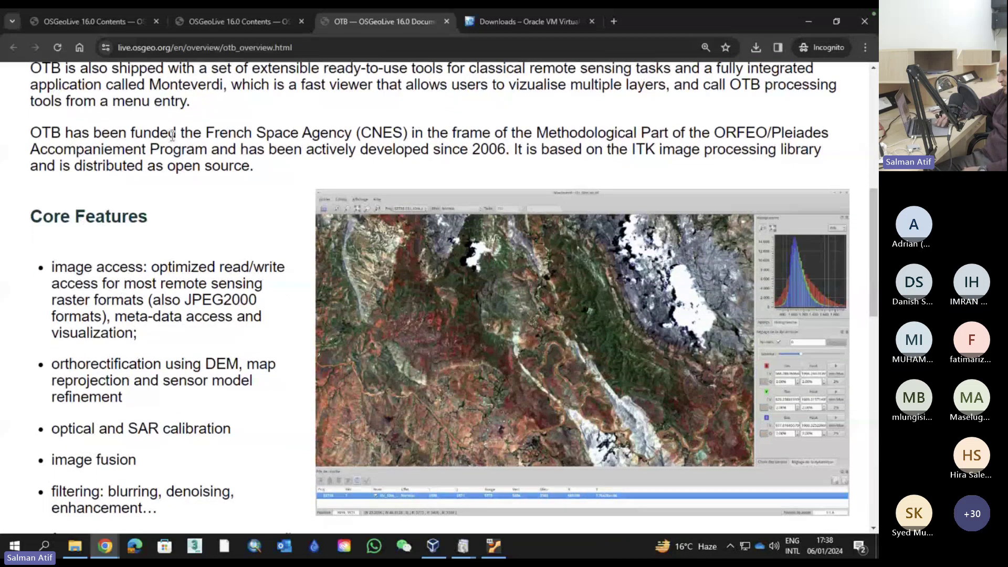
# Close the OTB tab and open the GMT overview in its own new tab
pyautogui.click(447, 21)
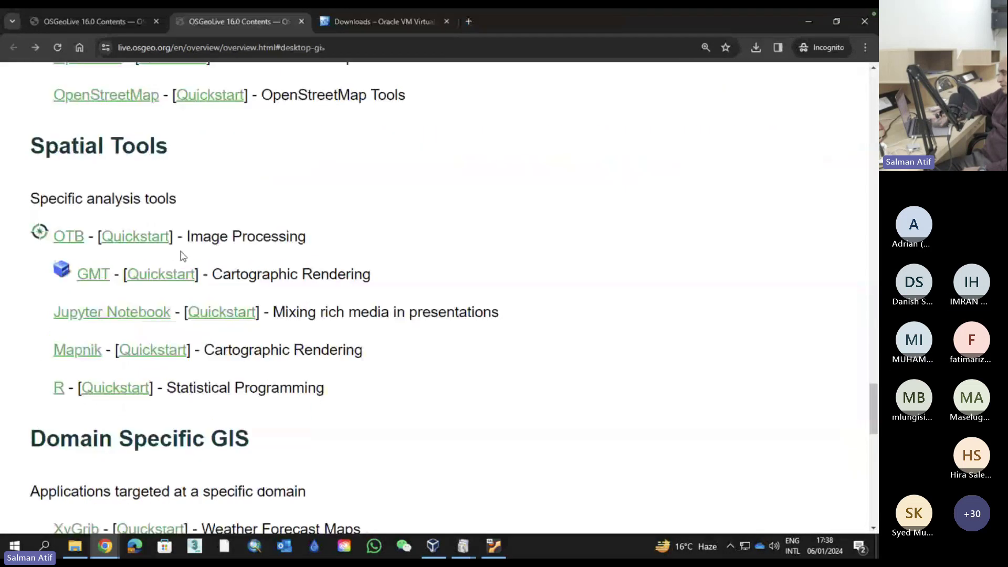
pyautogui.scroll(-1, 183, 256)
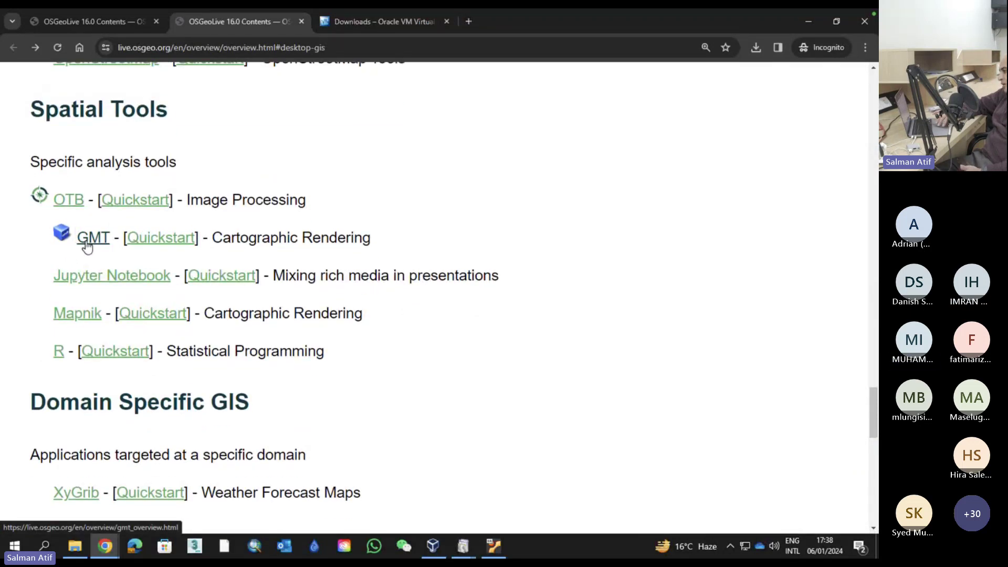
pyautogui.rightClick(87, 245)
pyautogui.click(97, 254)
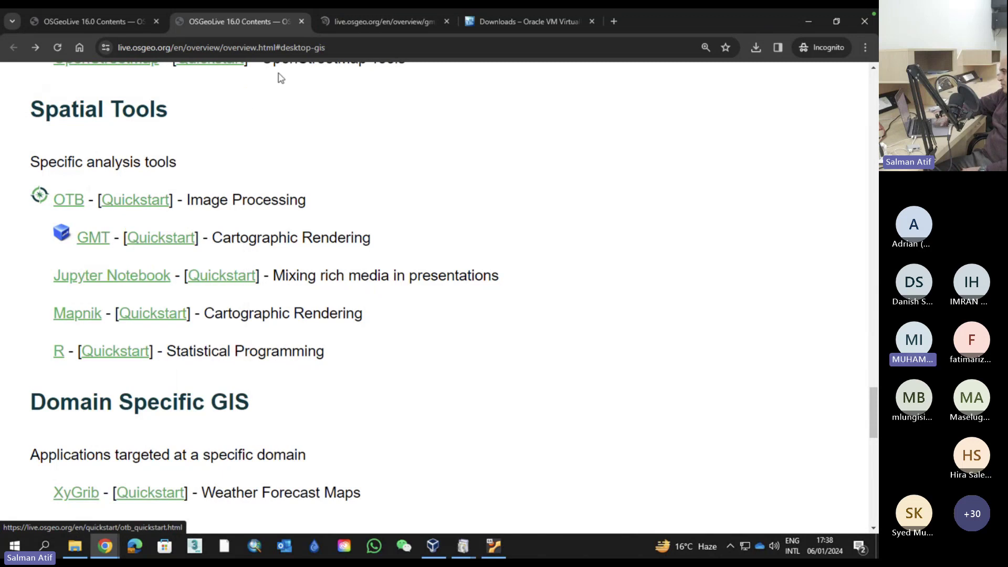
pyautogui.click(332, 22)
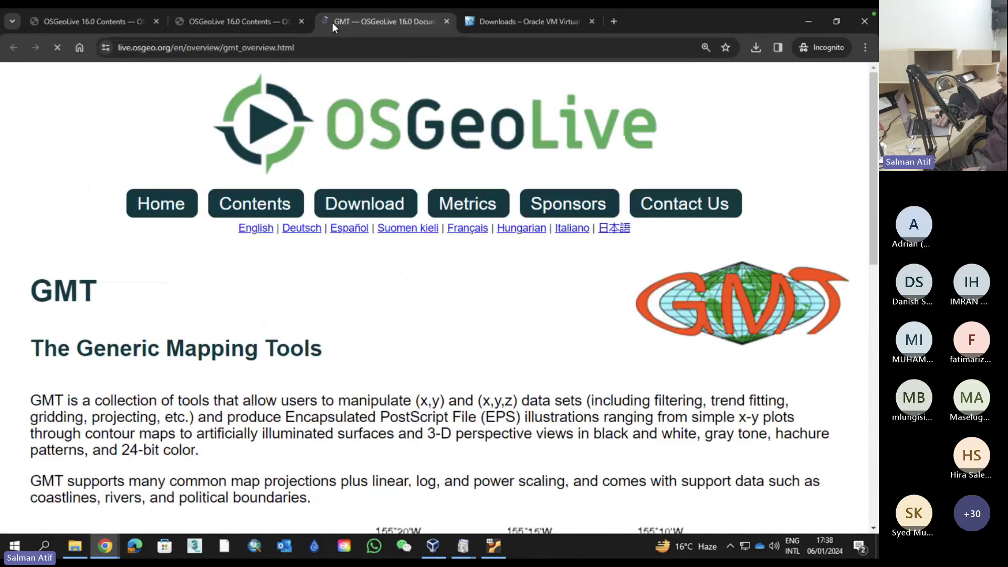
pyautogui.scroll(-10, 366, 248)
pyautogui.scroll(1, 599, 268)
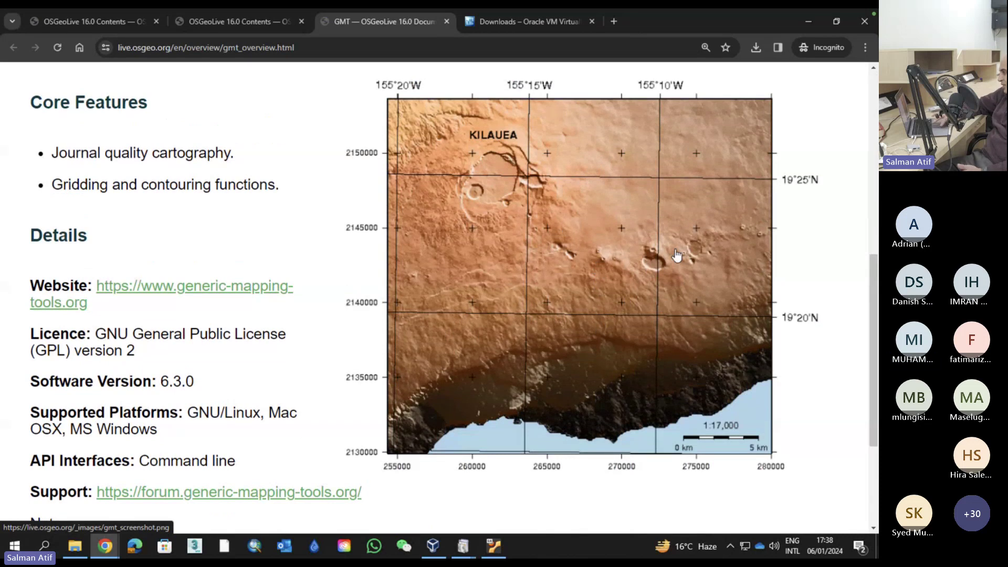
# Close the GMT tab and highlight the XyGrib entry in the contents list
pyautogui.click(448, 21)
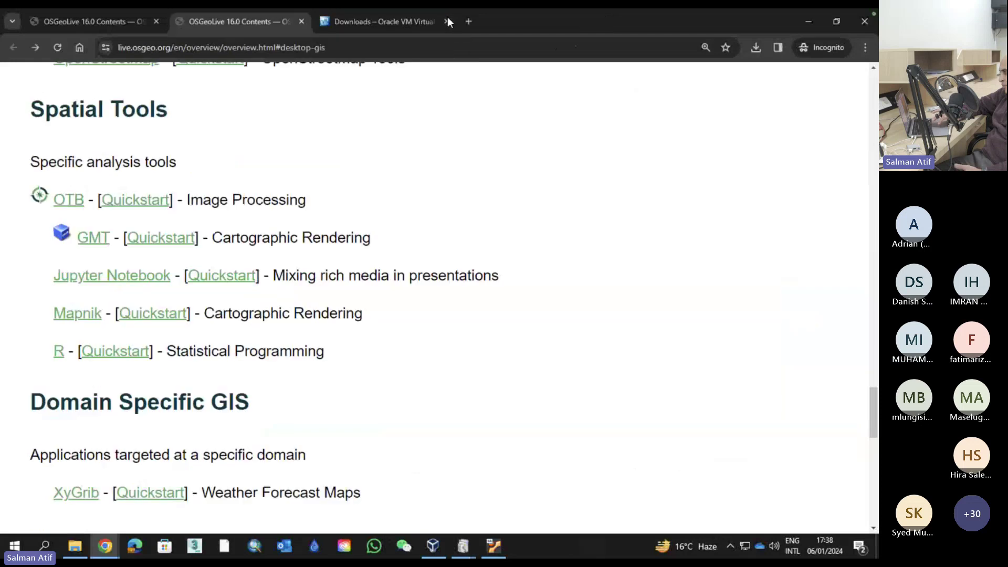
pyautogui.scroll(-3, 359, 307)
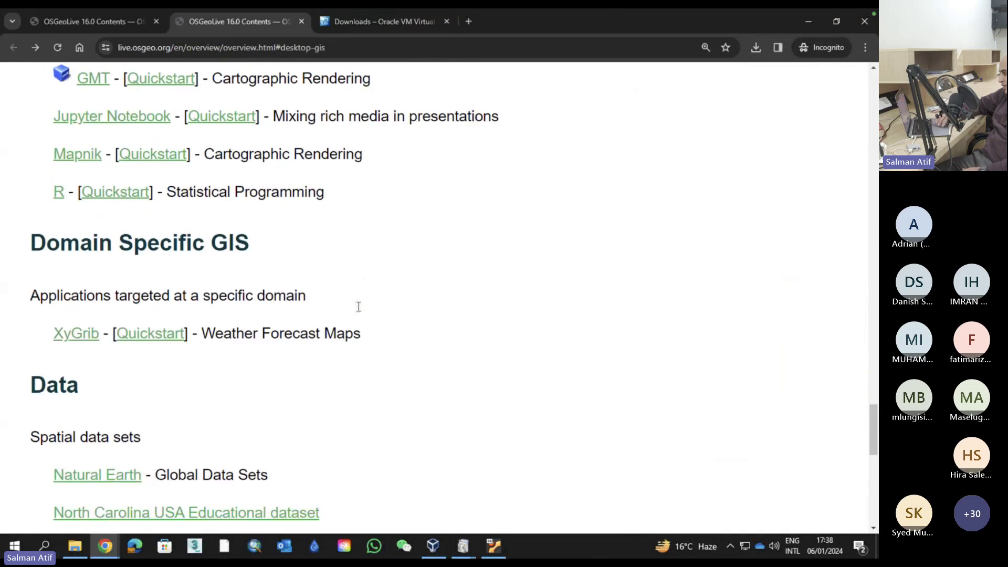
pyautogui.scroll(-3, 360, 312)
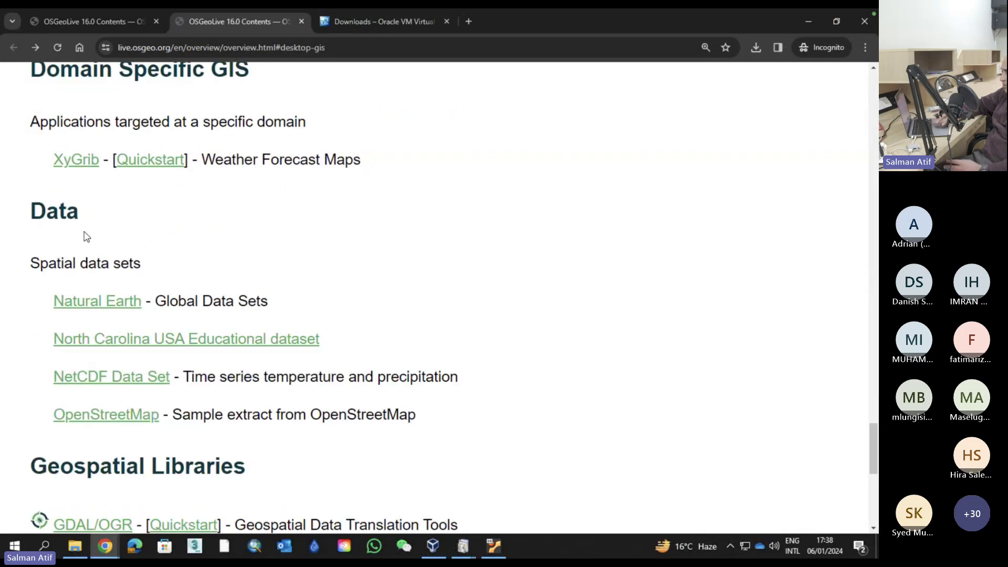
pyautogui.tripleClick(361, 161)
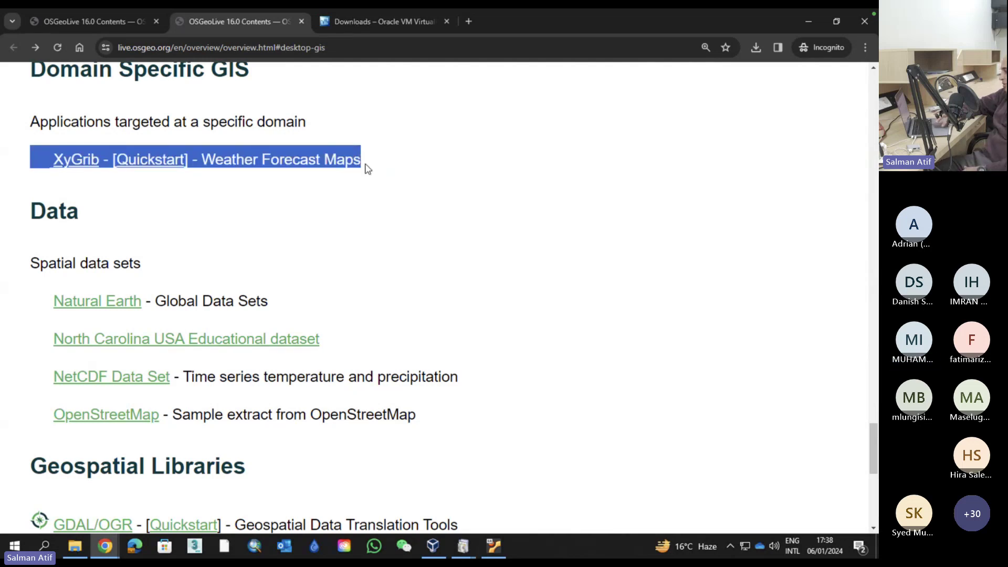
pyautogui.click(368, 168)
# Scroll to the contents page footer and bring the OSGeoLive VM window forward
pyautogui.scroll(-1, 394, 296)
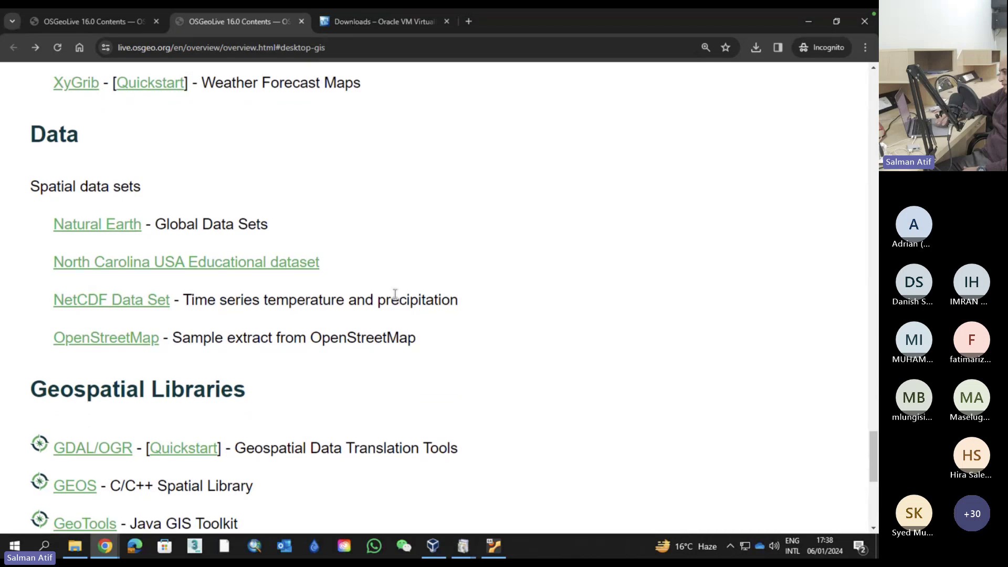
pyautogui.scroll(-1, 395, 294)
pyautogui.scroll(-2, 210, 326)
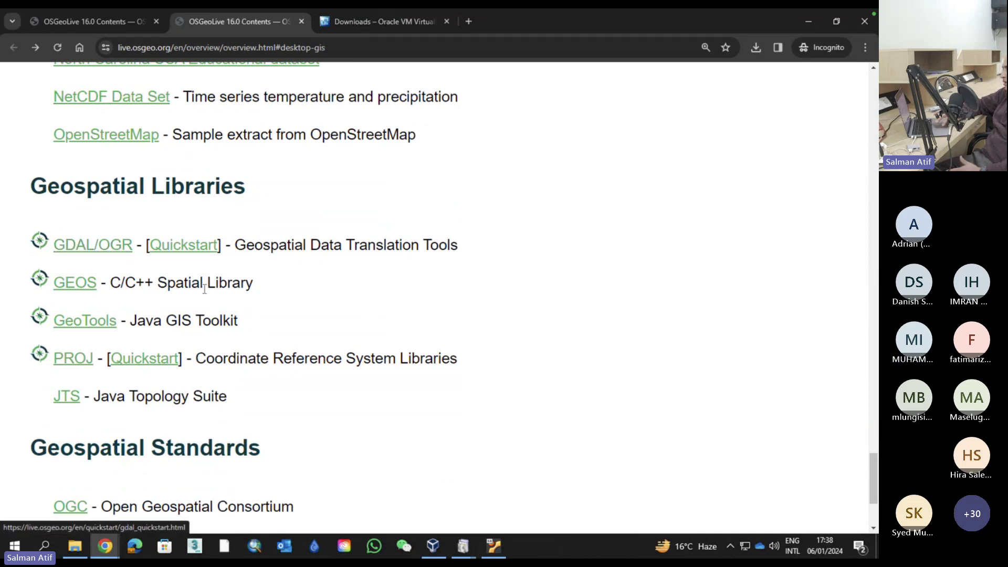
pyautogui.scroll(-3, 204, 288)
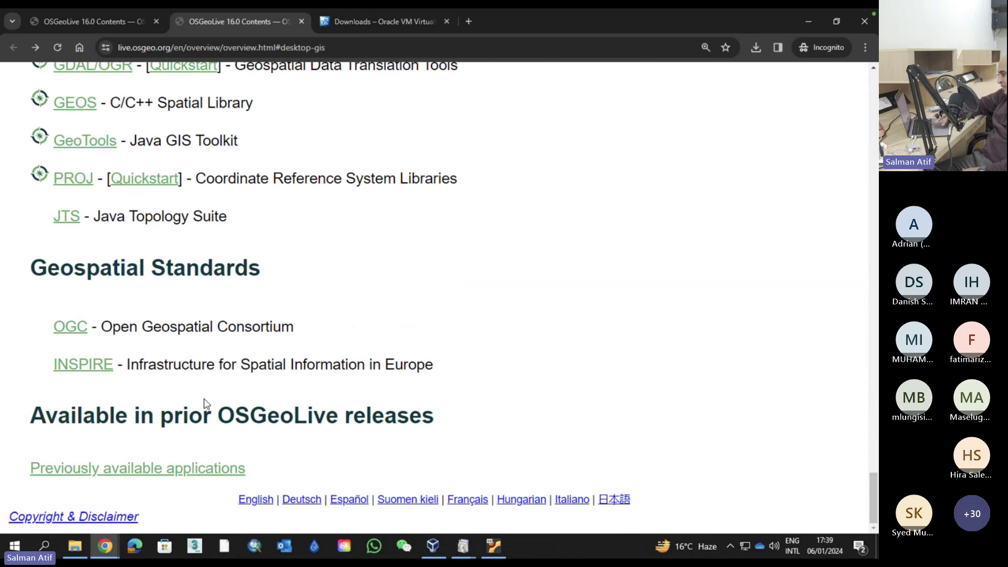
pyautogui.click(496, 542)
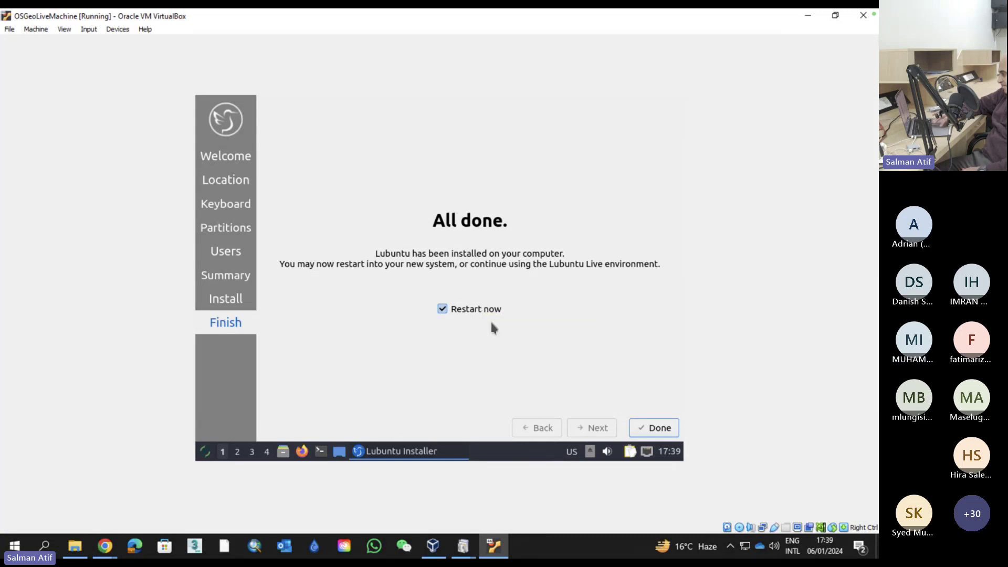
# Close the finished Lubuntu installer and shut down the VM via Leave > Shutdown
pyautogui.click(647, 428)
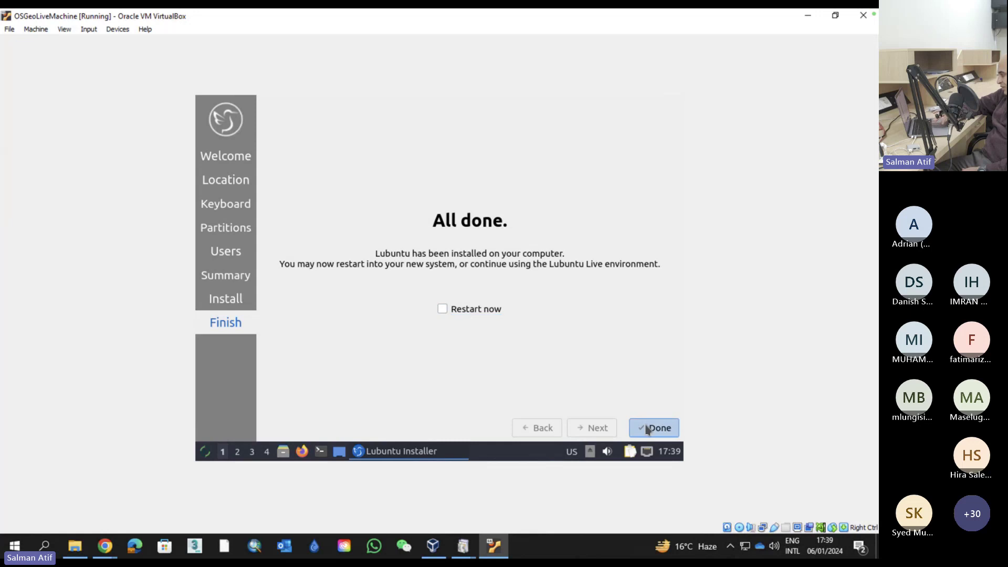
pyautogui.click(535, 254)
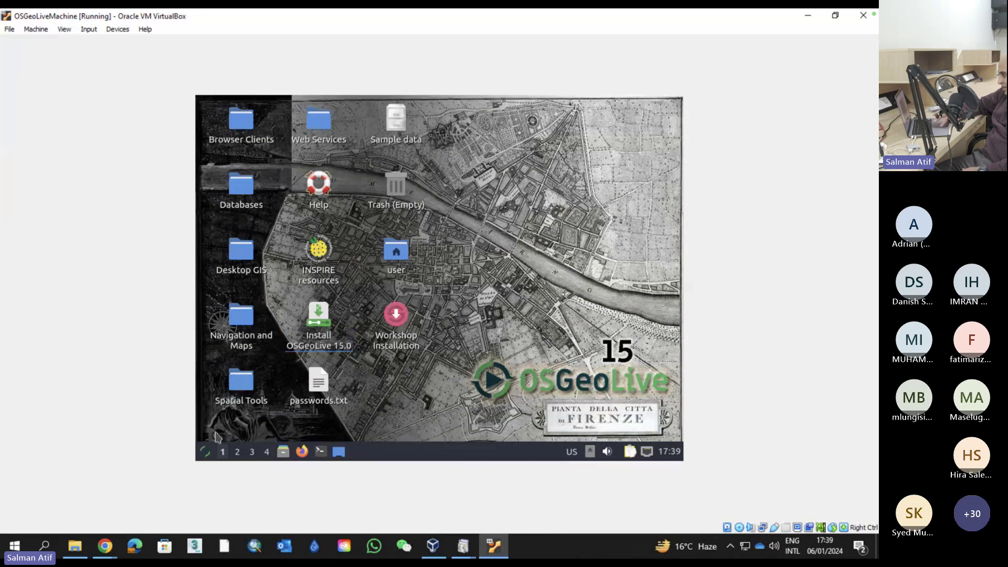
pyautogui.click(205, 453)
pyautogui.moveTo(242, 402)
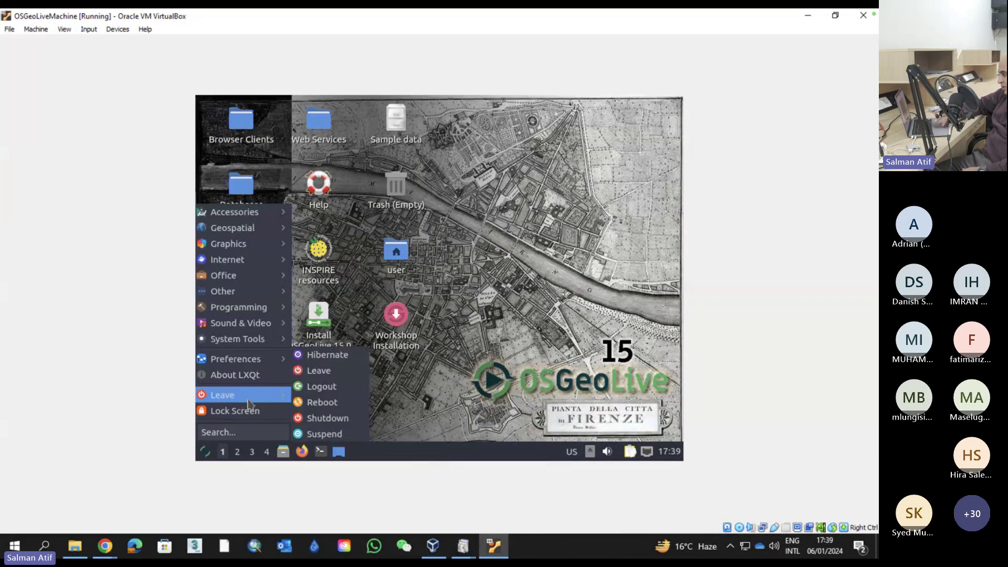
pyautogui.click(326, 418)
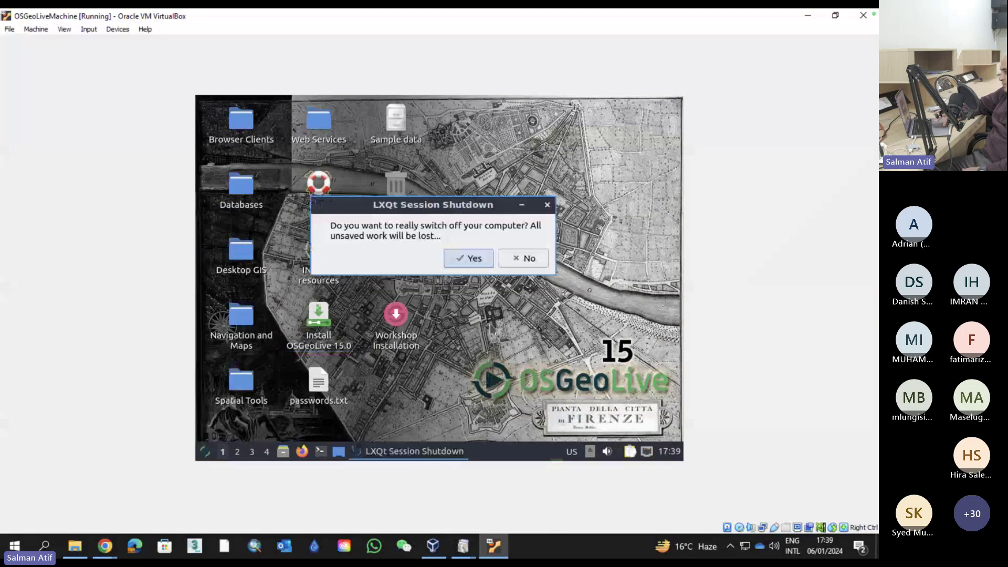
pyautogui.click(472, 259)
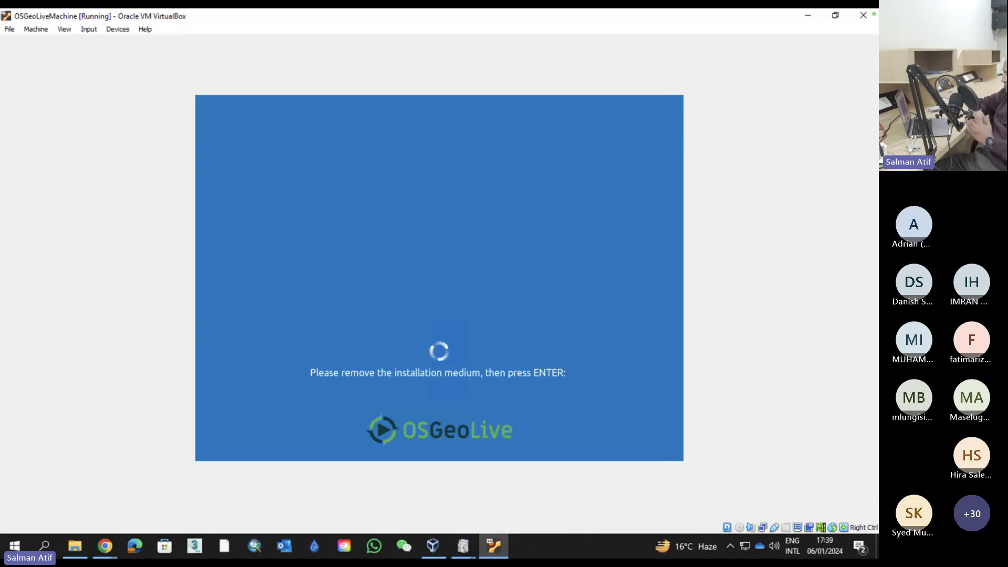
pyautogui.press('Return')
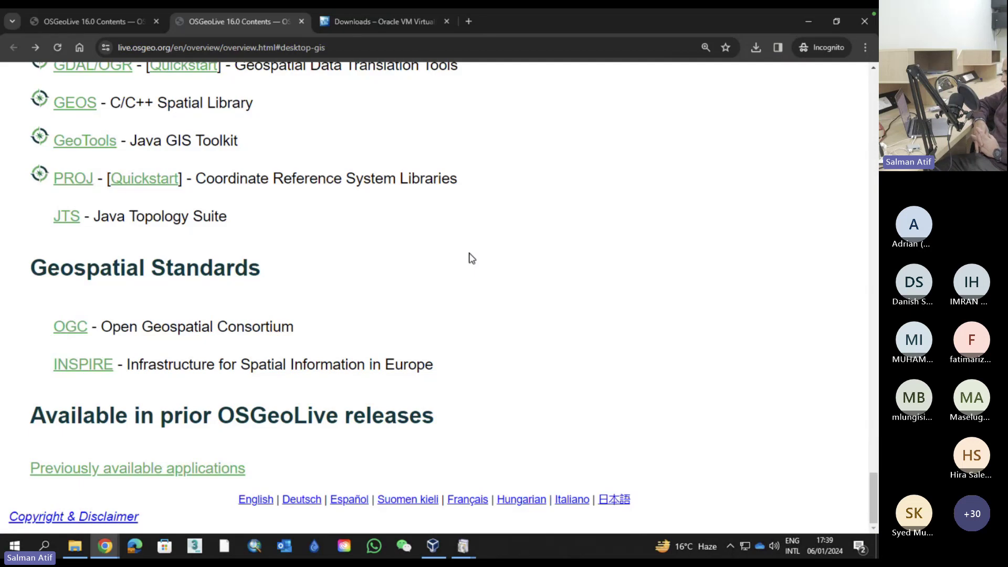
# Check OSGeoLiveMachine's Storage settings for the empty optical drive, then cancel
pyautogui.click(434, 547)
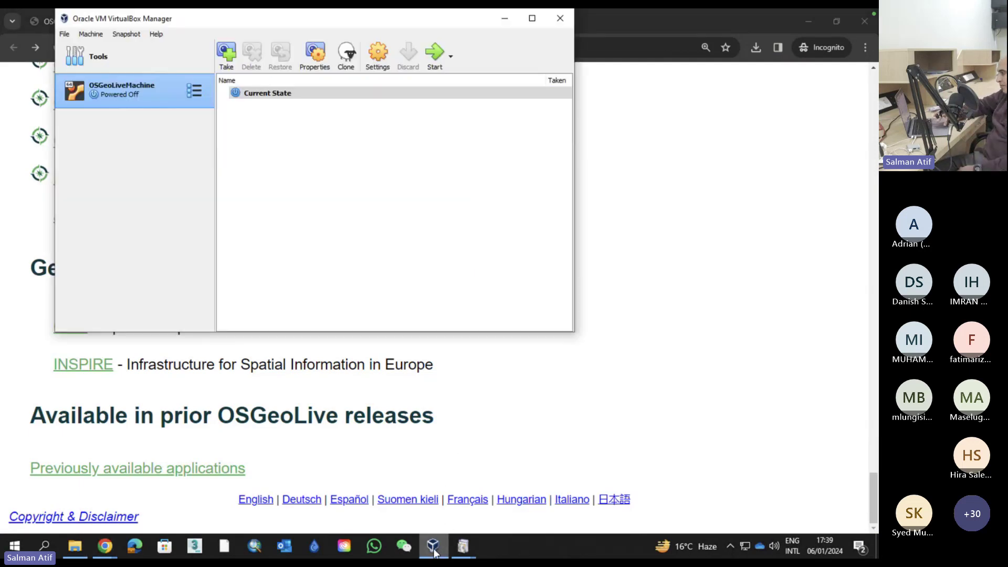
pyautogui.rightClick(103, 88)
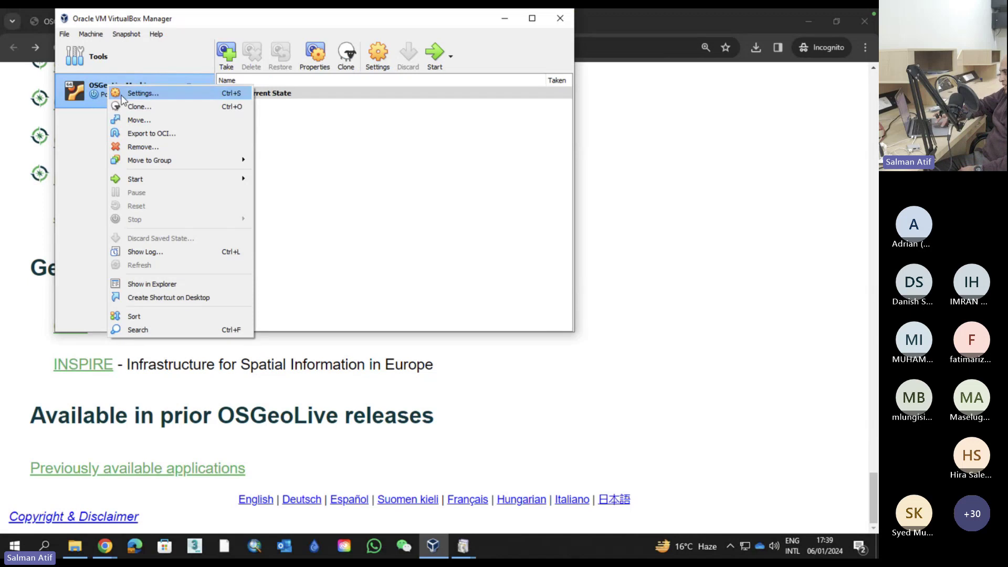
pyautogui.click(134, 91)
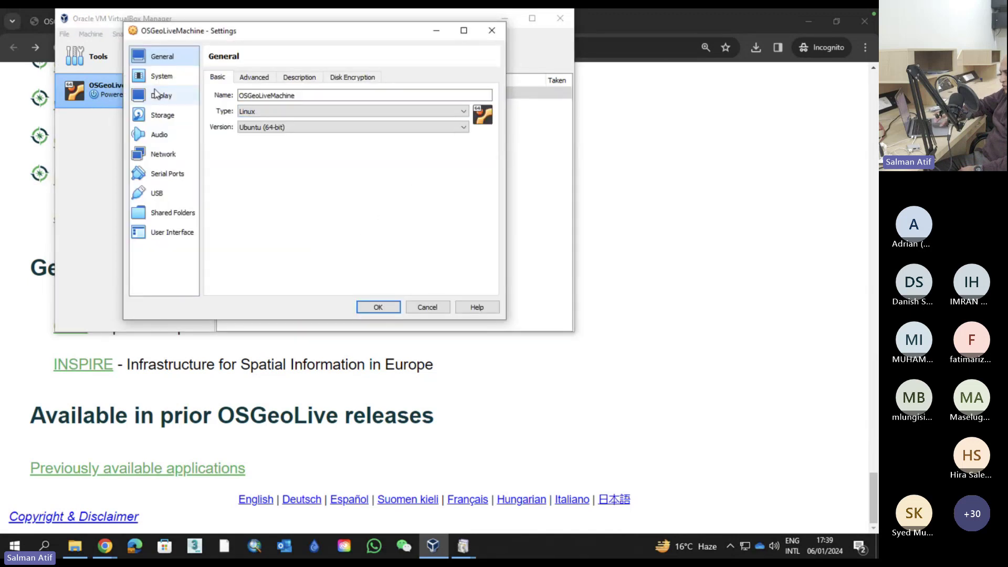
pyautogui.click(160, 116)
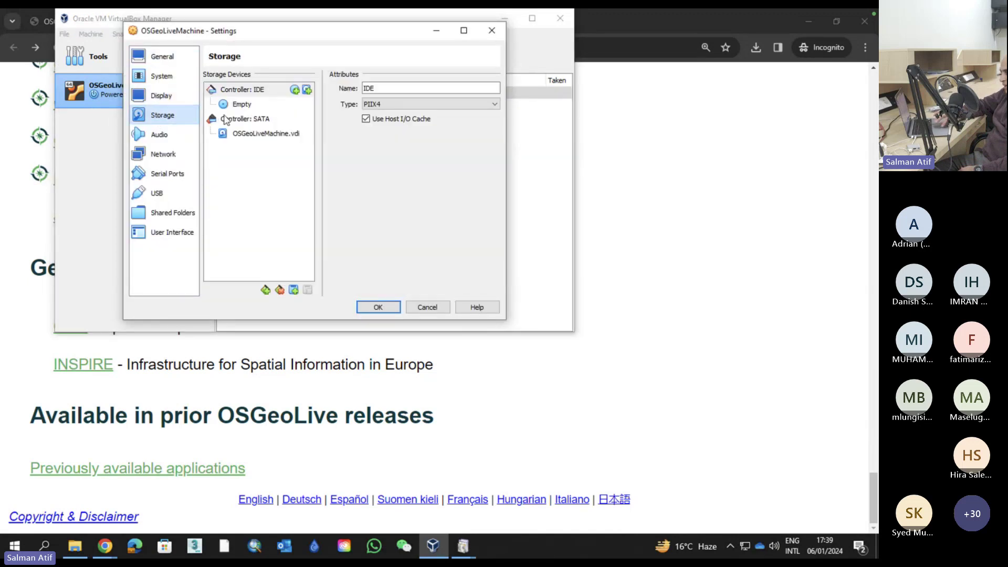
pyautogui.click(239, 104)
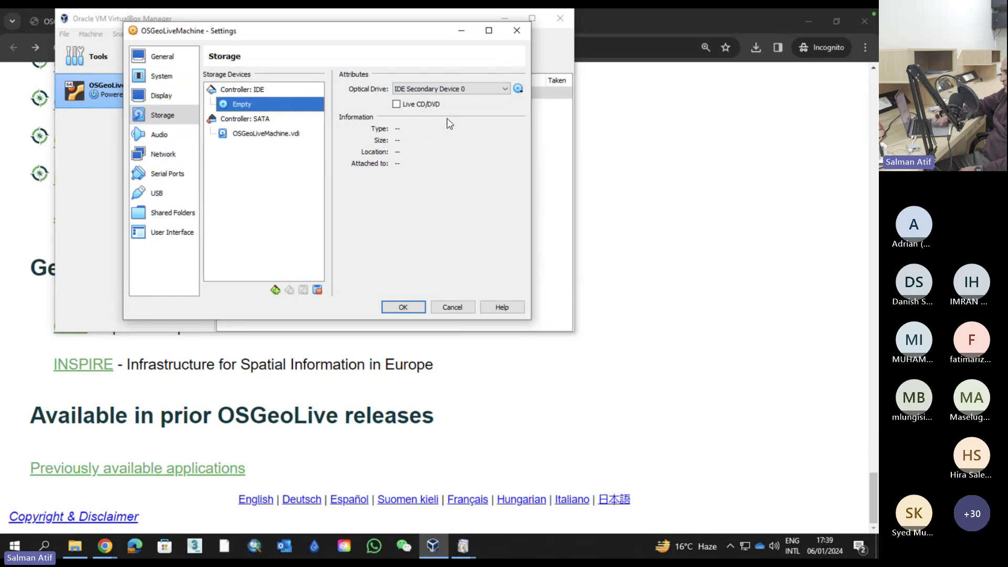
pyautogui.click(464, 307)
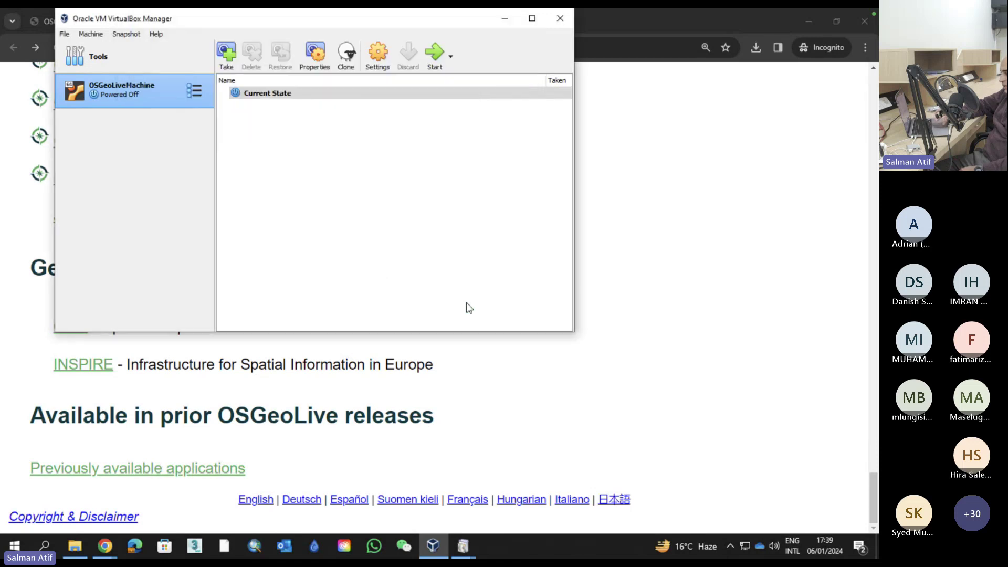
# Review available disc images for the optical drive without attaching one, then start OSGeoLiveMachine
pyautogui.rightClick(153, 99)
pyautogui.click(174, 105)
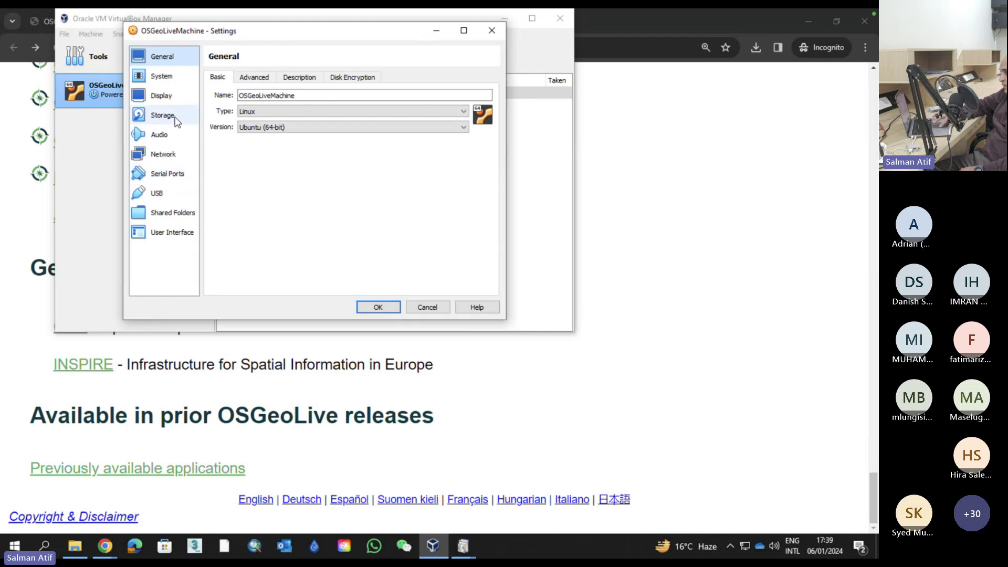
pyautogui.click(163, 115)
pyautogui.click(247, 105)
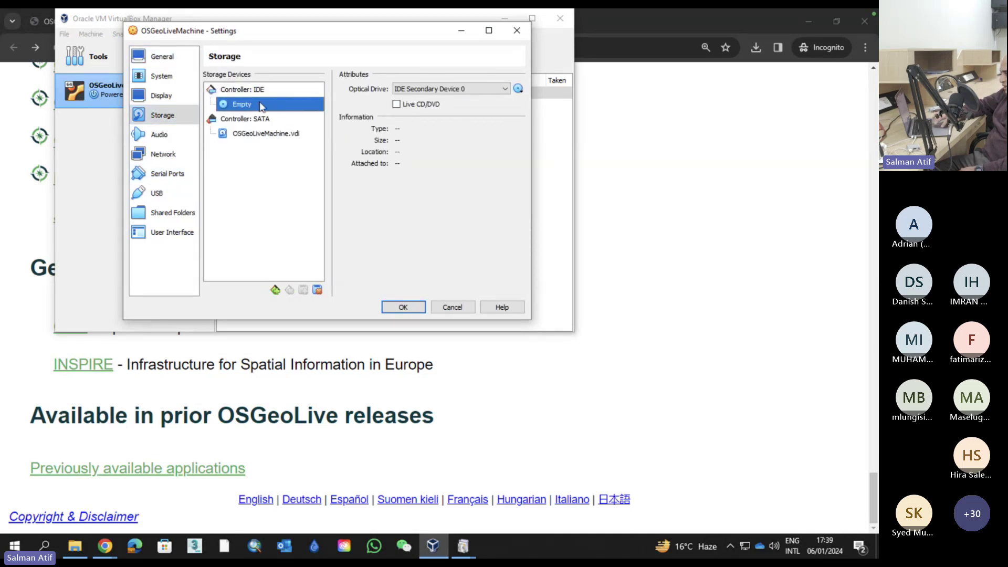
pyautogui.click(521, 90)
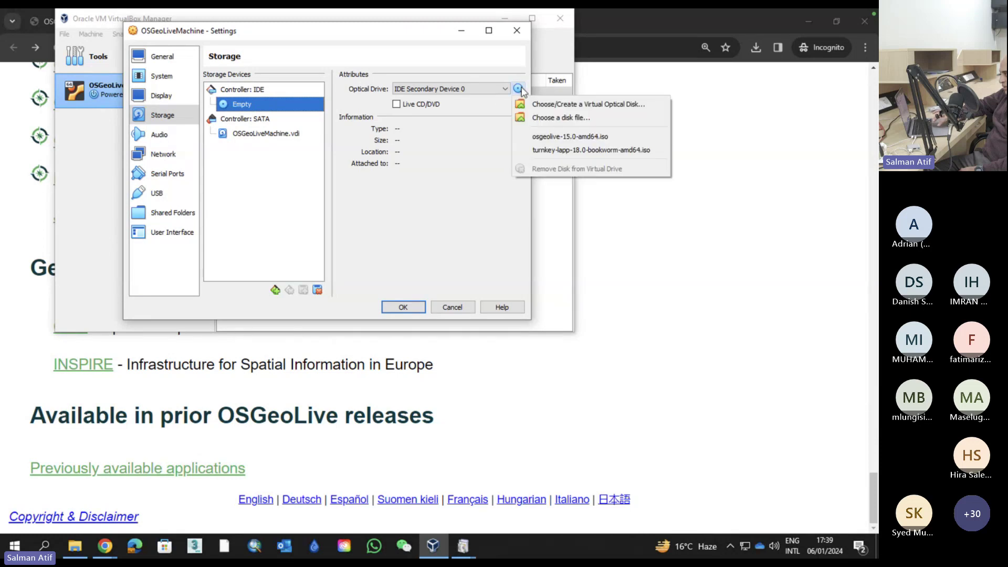
pyautogui.click(430, 223)
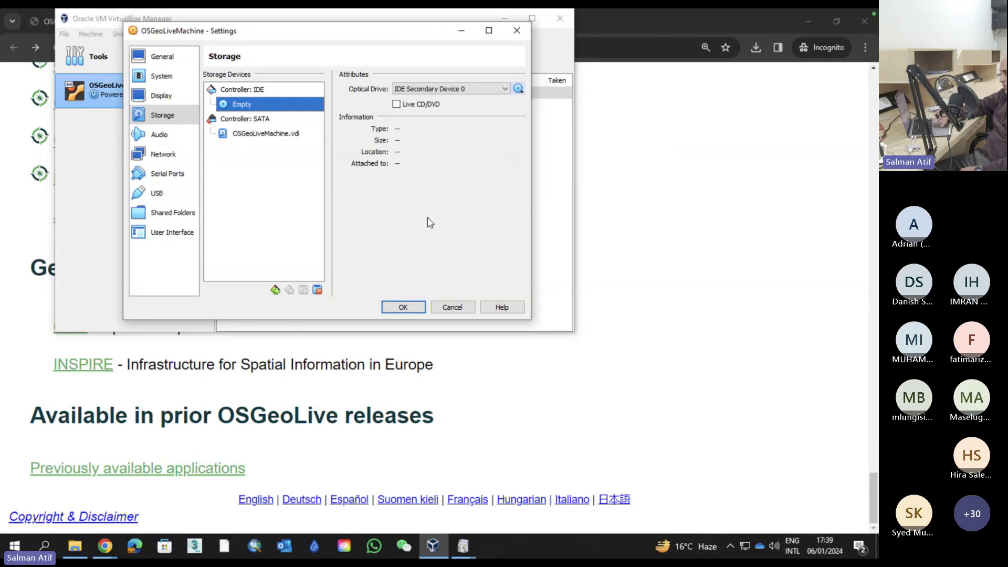
pyautogui.rightClick(290, 109)
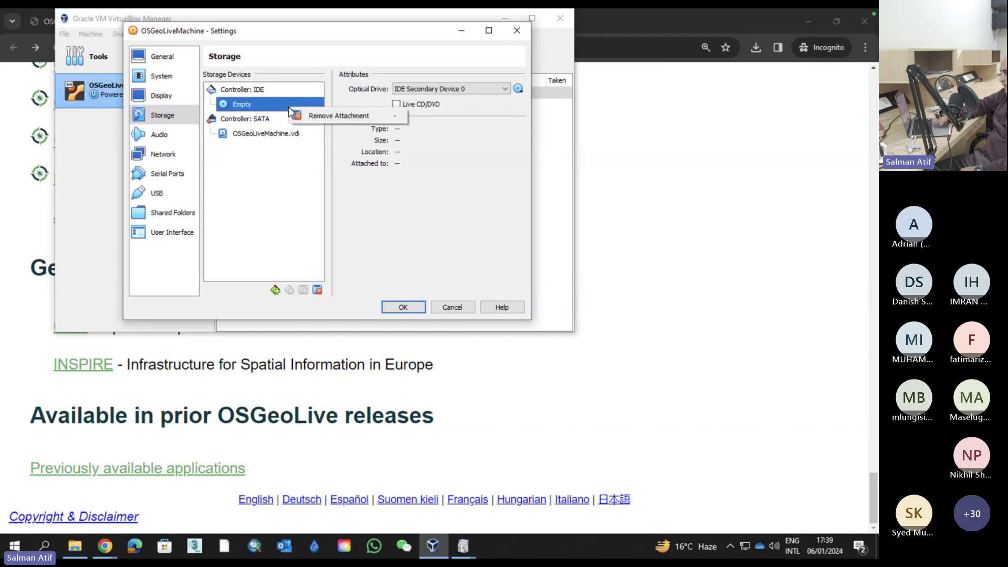
pyautogui.click(452, 307)
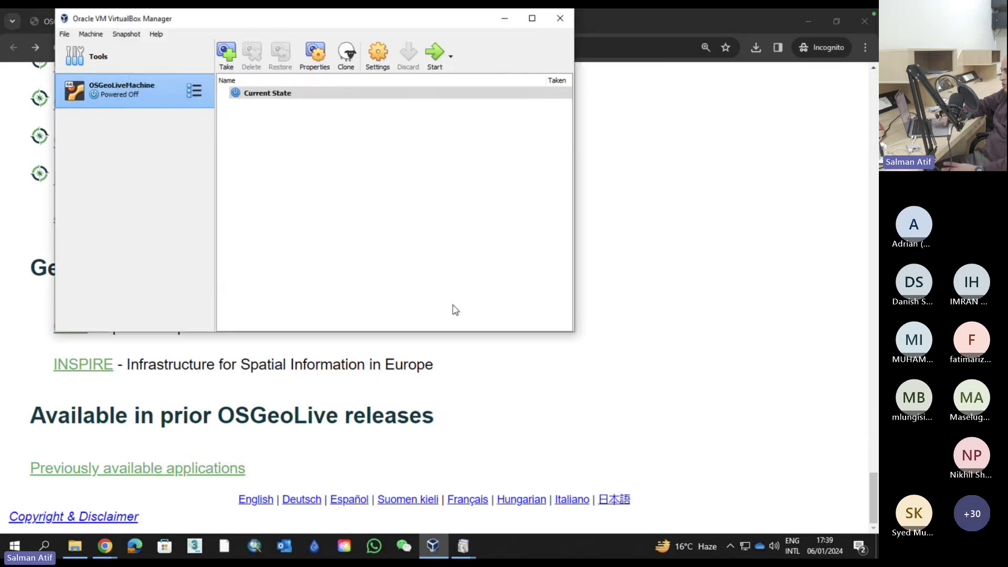
pyautogui.click(436, 58)
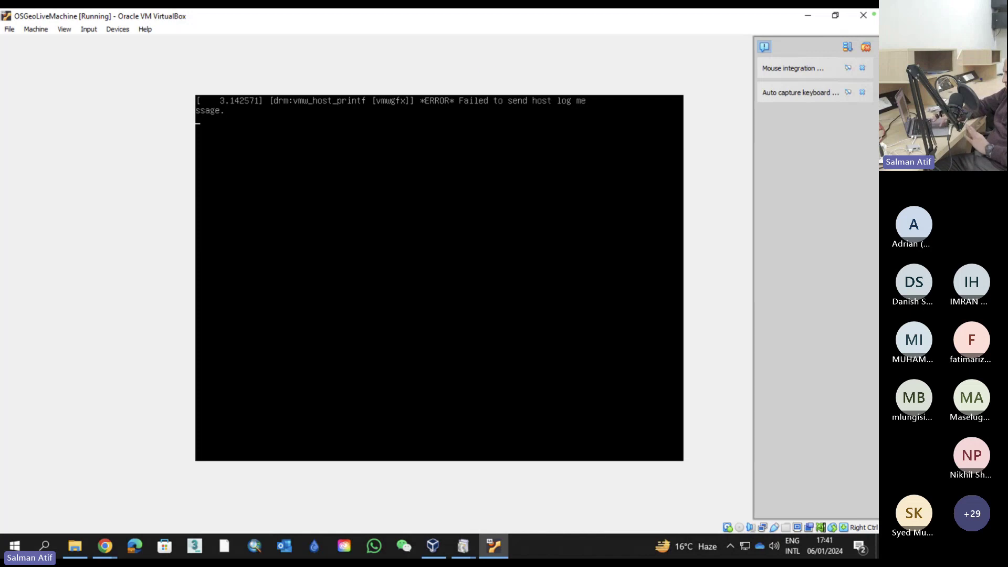
# Dismiss the VirtualBox notifications and log in to Lubuntu with the user password
pyautogui.click(865, 48)
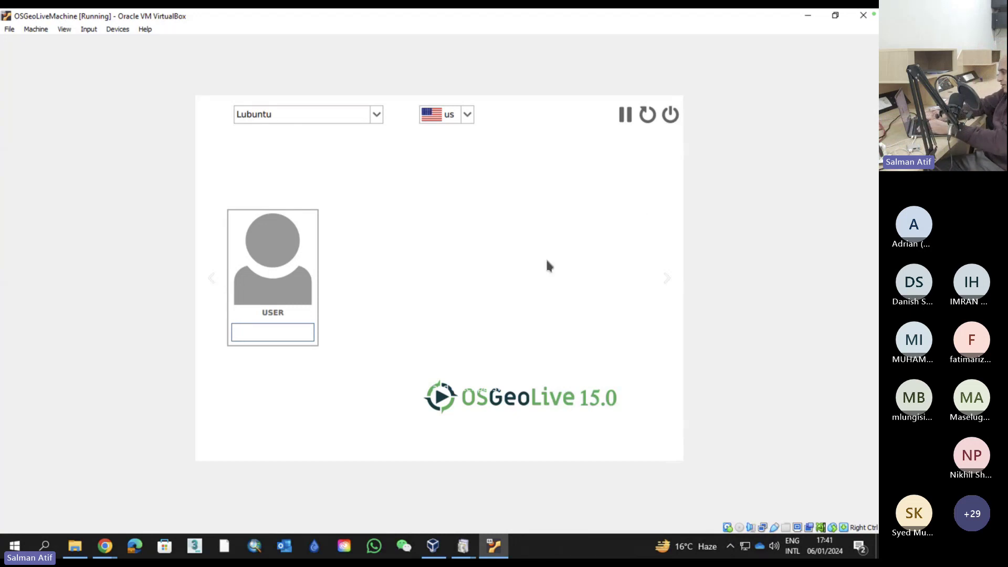
pyautogui.write('user')
pyautogui.press('Return')
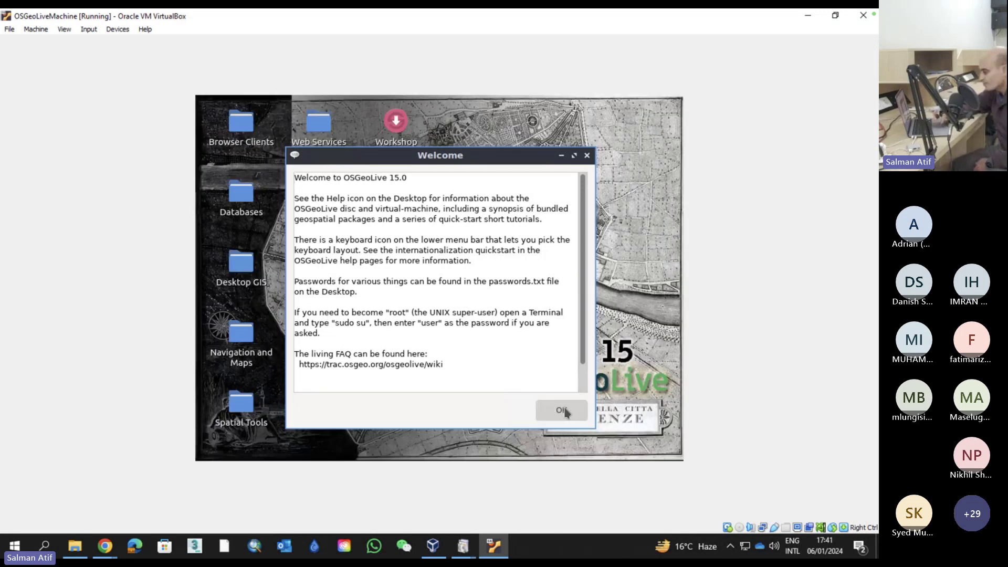
# Close the Welcome message, clear power management notifications, and decline the system upgrade
pyautogui.click(562, 412)
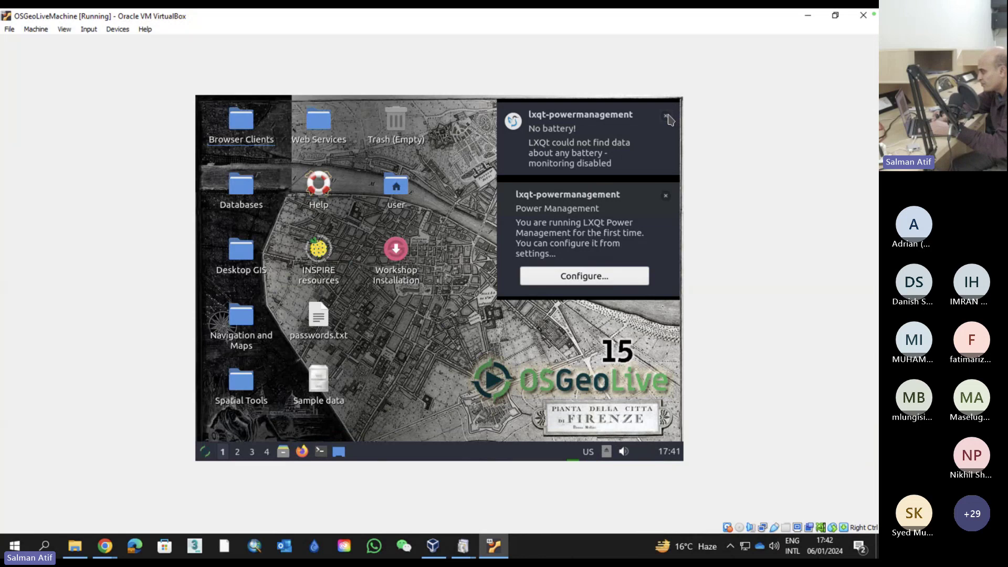
pyautogui.click(667, 116)
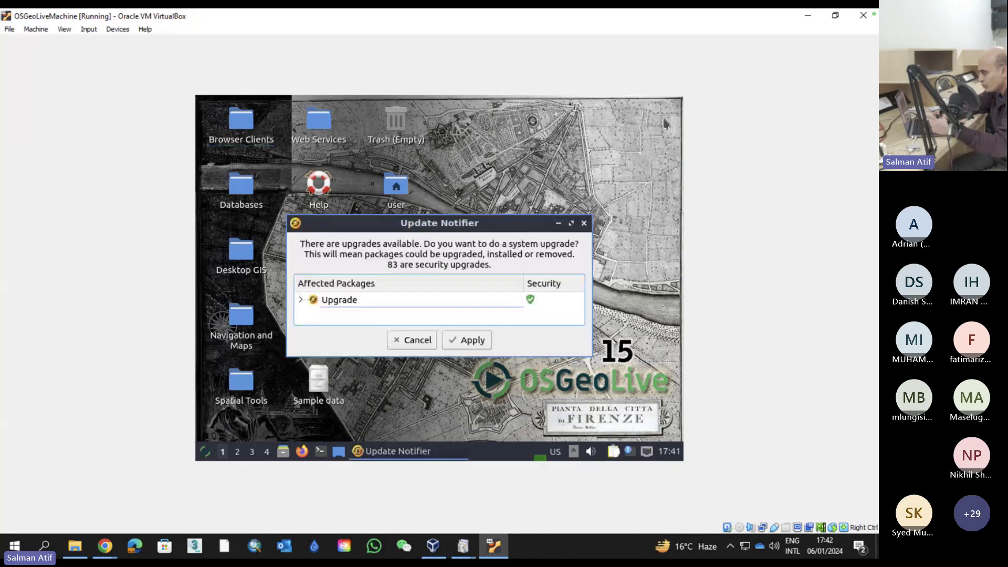
pyautogui.click(421, 340)
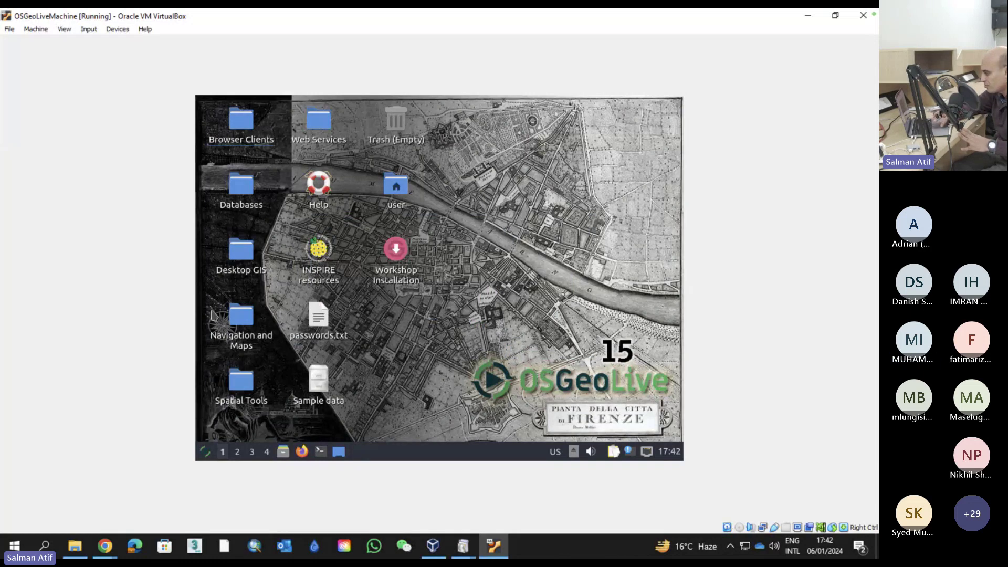
pyautogui.click(67, 31)
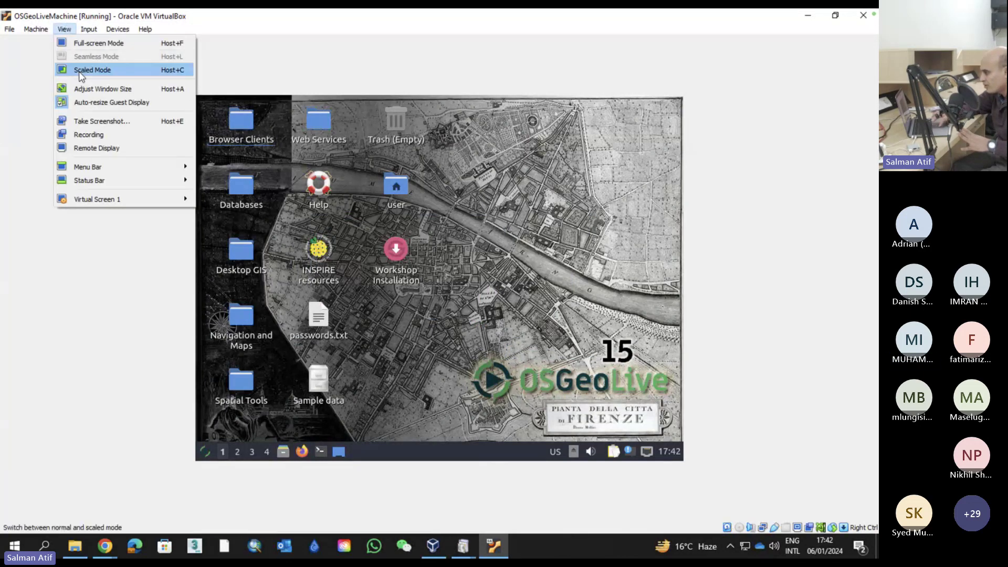
pyautogui.click(466, 268)
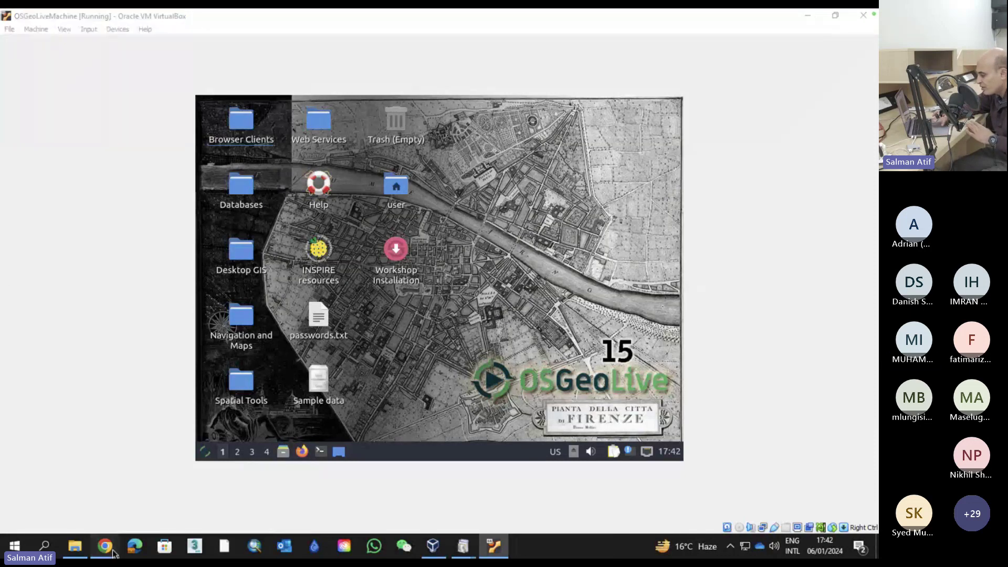
# Start then cancel the Extension Pack 'All supported platforms' download, and open the Downloads folder
pyautogui.moveTo(116, 555)
pyautogui.click(188, 502)
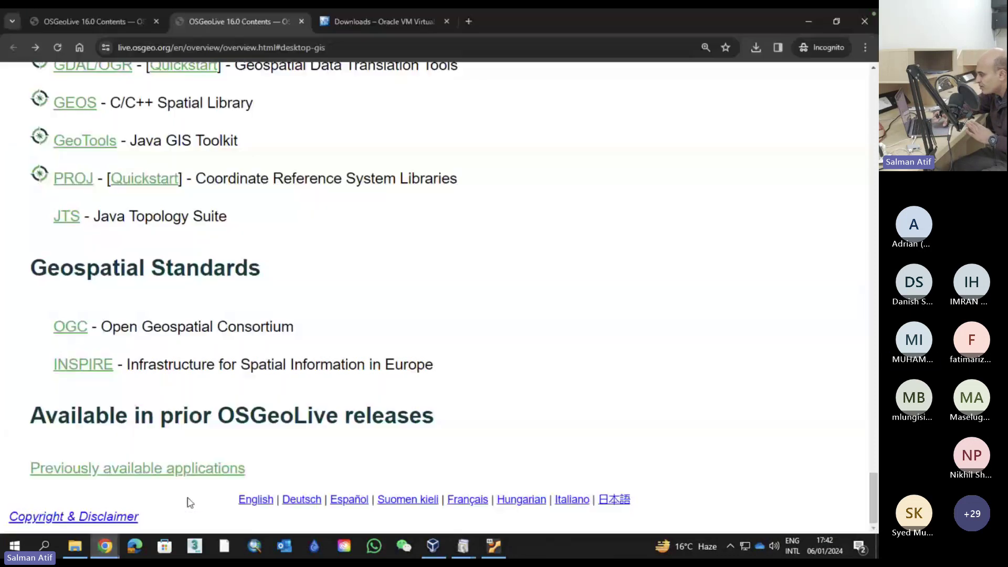
pyautogui.click(333, 22)
pyautogui.tripleClick(336, 383)
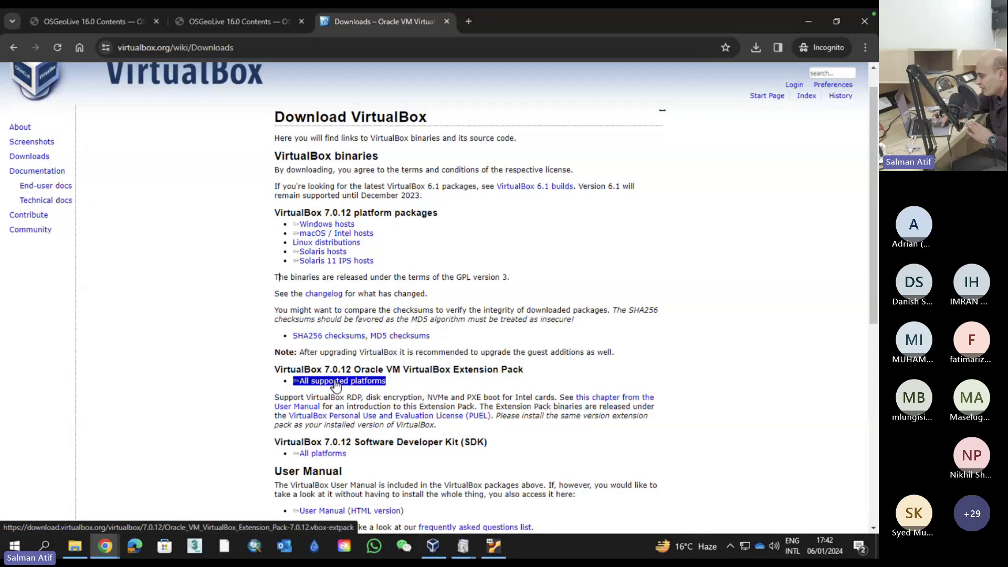
pyautogui.click(336, 383)
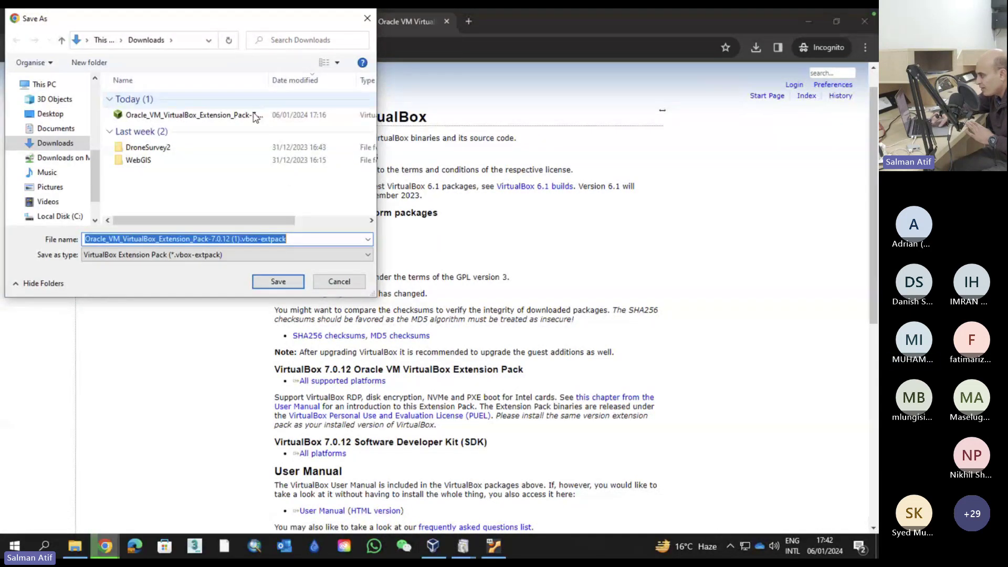
pyautogui.click(339, 281)
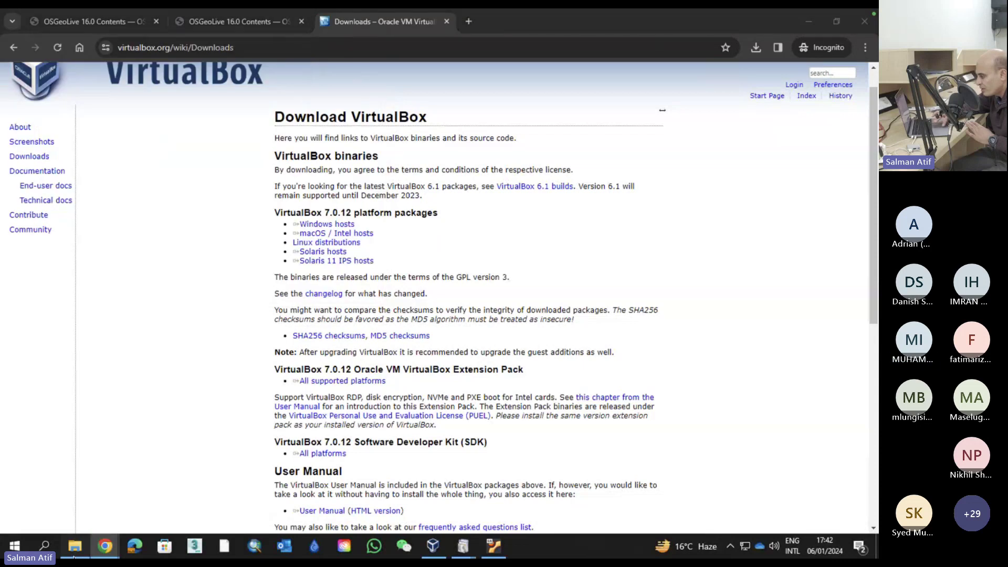
pyautogui.click(74, 547)
# Run the Extension Pack 7.0.12 upgrade, accept its licence, and maximize VirtualBox Manager
pyautogui.click(464, 161)
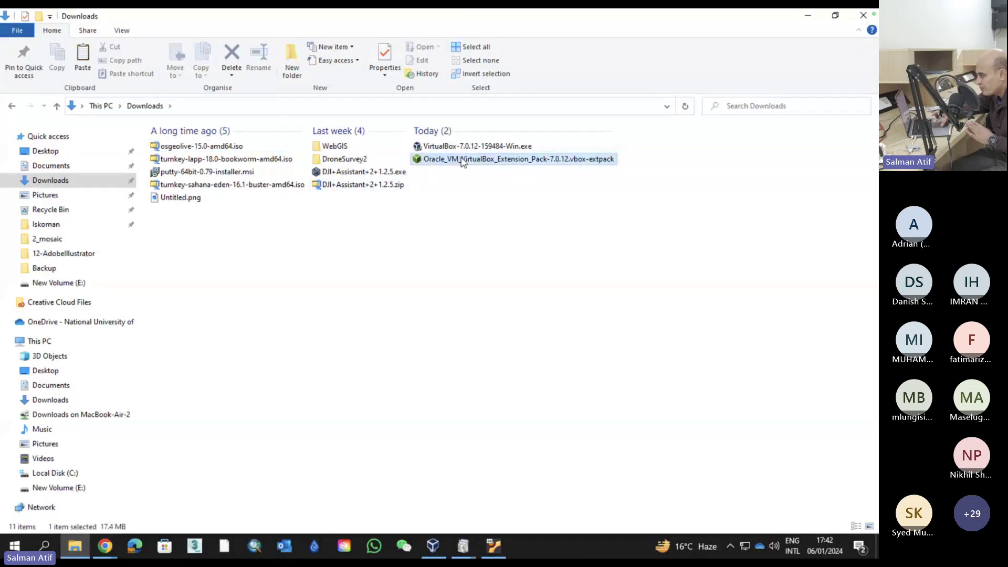
pyautogui.doubleClick(463, 160)
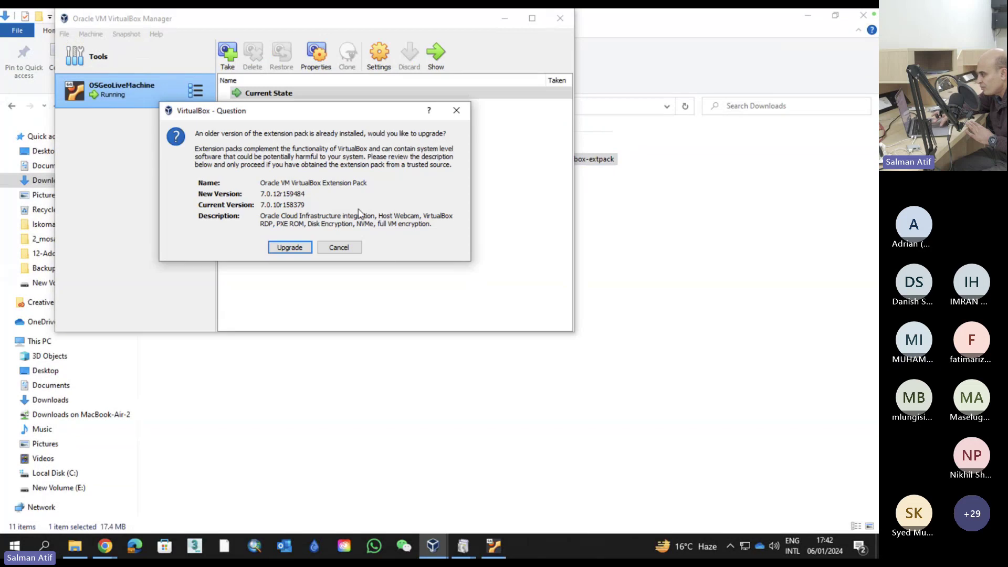
pyautogui.click(291, 248)
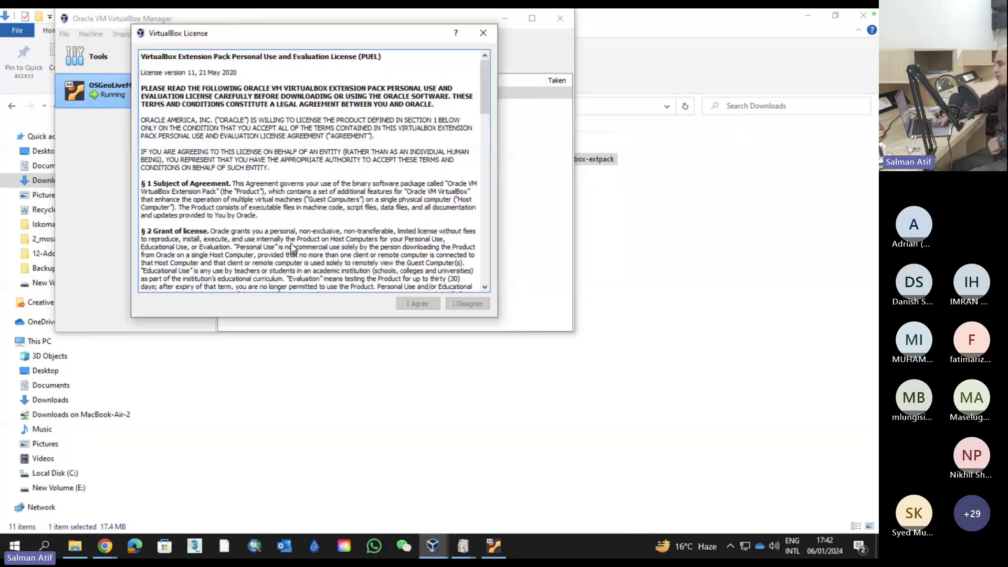
pyautogui.moveTo(482, 113); pyautogui.dragTo(483, 281)
pyautogui.click(418, 304)
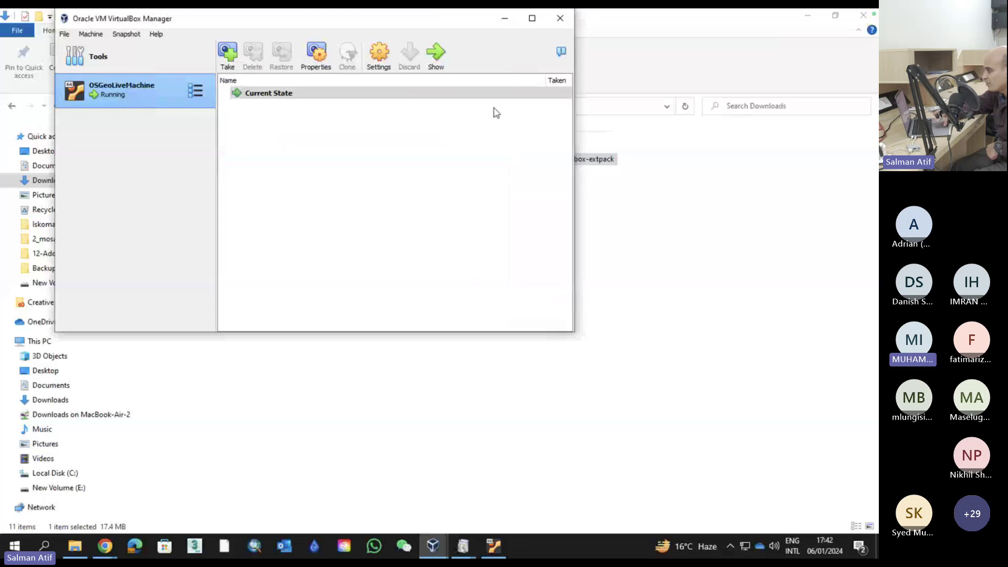
pyautogui.click(810, 16)
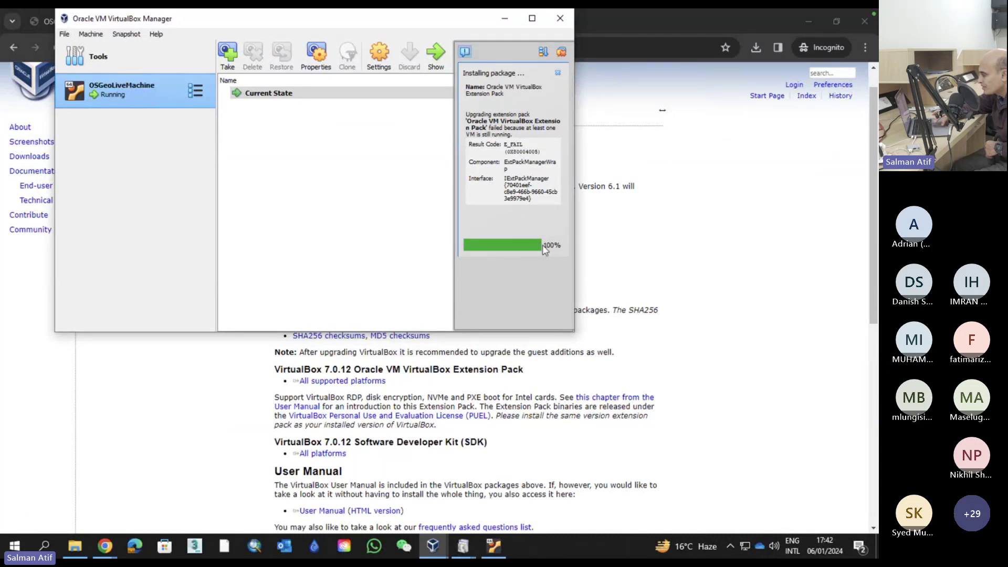
pyautogui.click(557, 77)
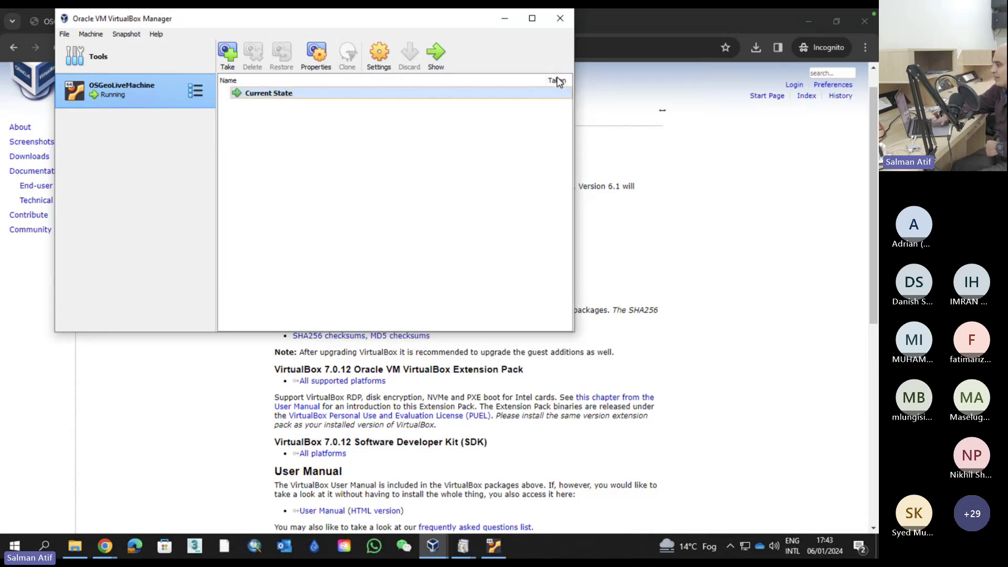
pyautogui.doubleClick(538, 22)
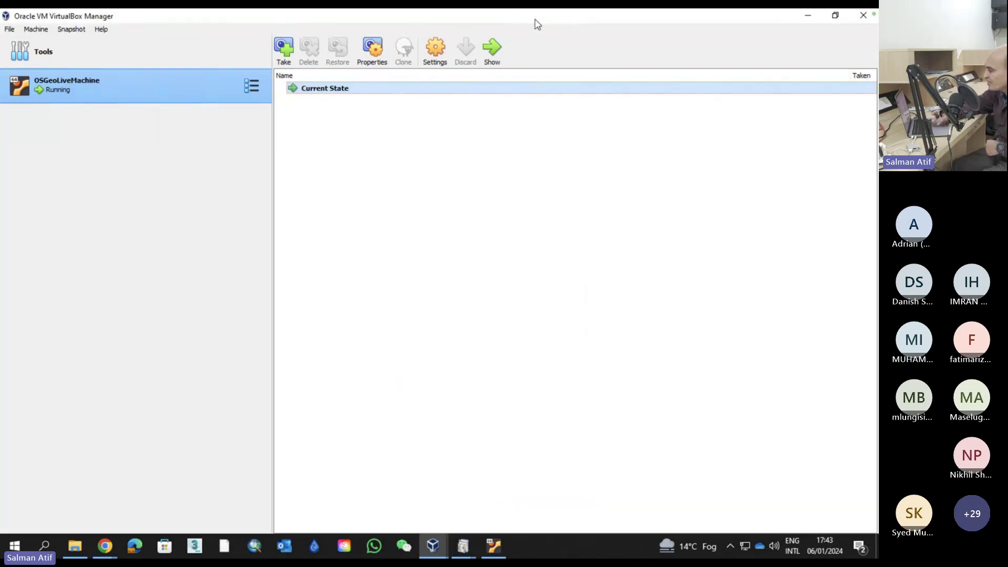
# Insert the Guest Additions CD via Devices, browse the VBox_GAs_7.0.10 disc, then close it
pyautogui.click(491, 549)
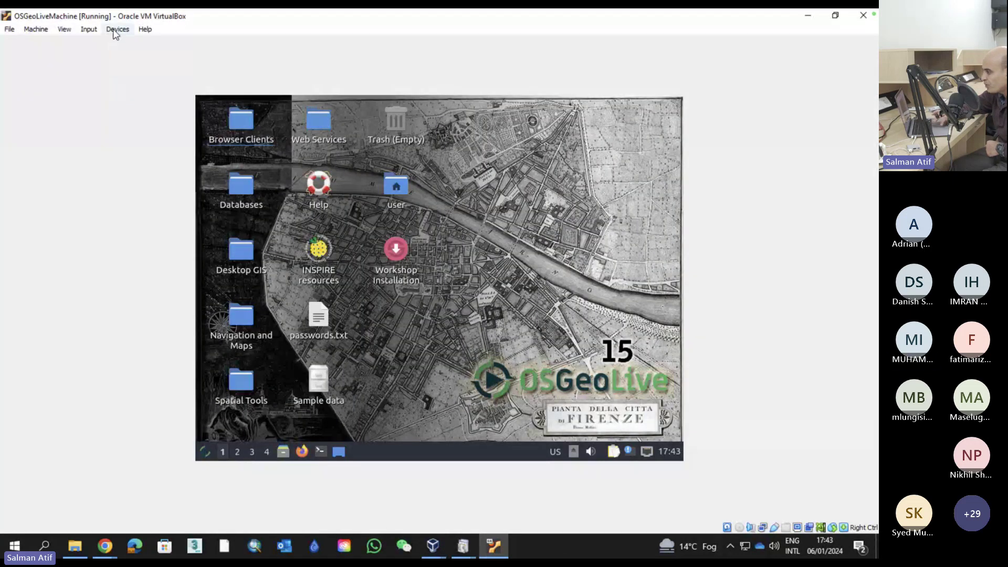
pyautogui.click(113, 30)
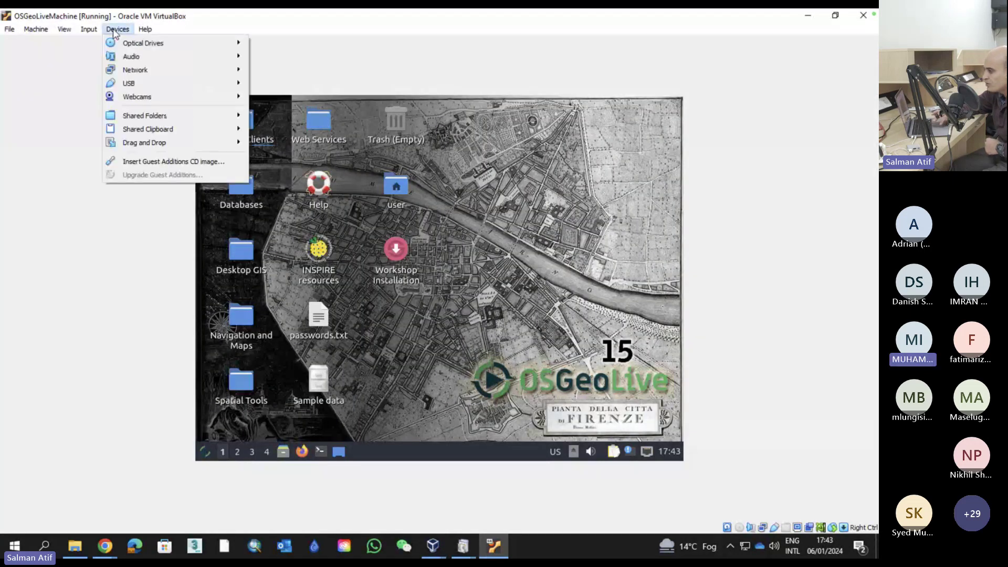
pyautogui.click(161, 164)
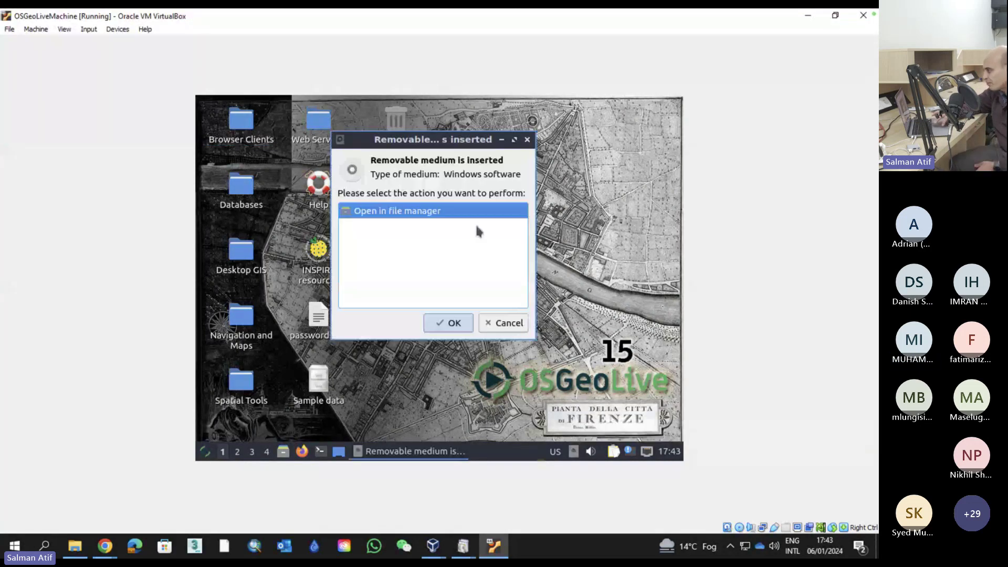
pyautogui.click(448, 325)
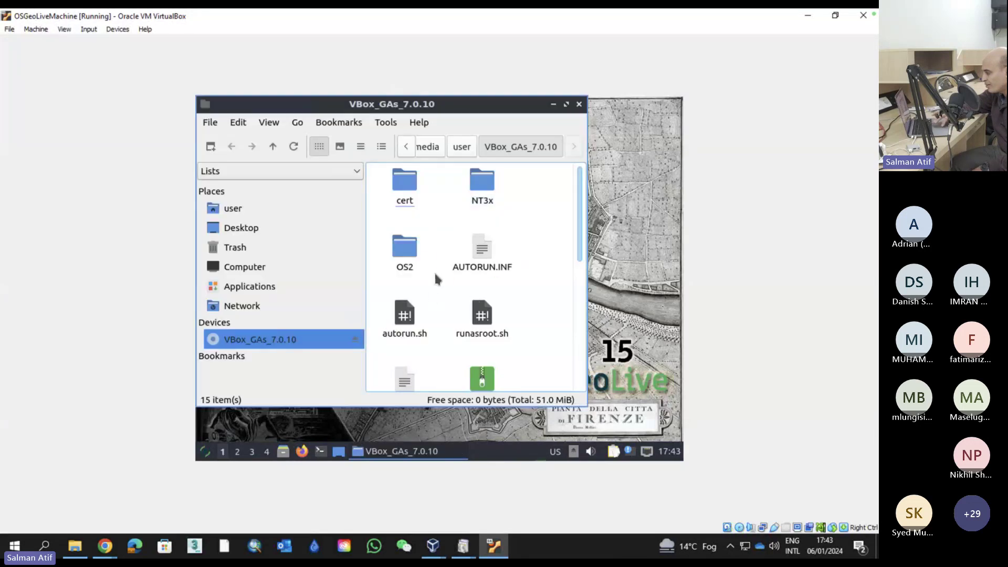
pyautogui.scroll(-5, 543, 297)
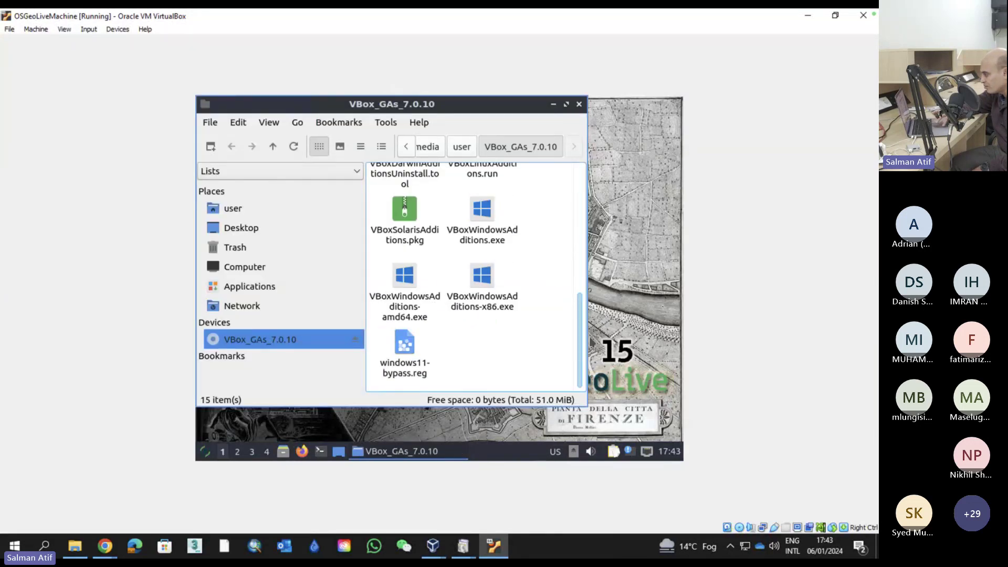
pyautogui.moveTo(583, 341); pyautogui.dragTo(674, 268)
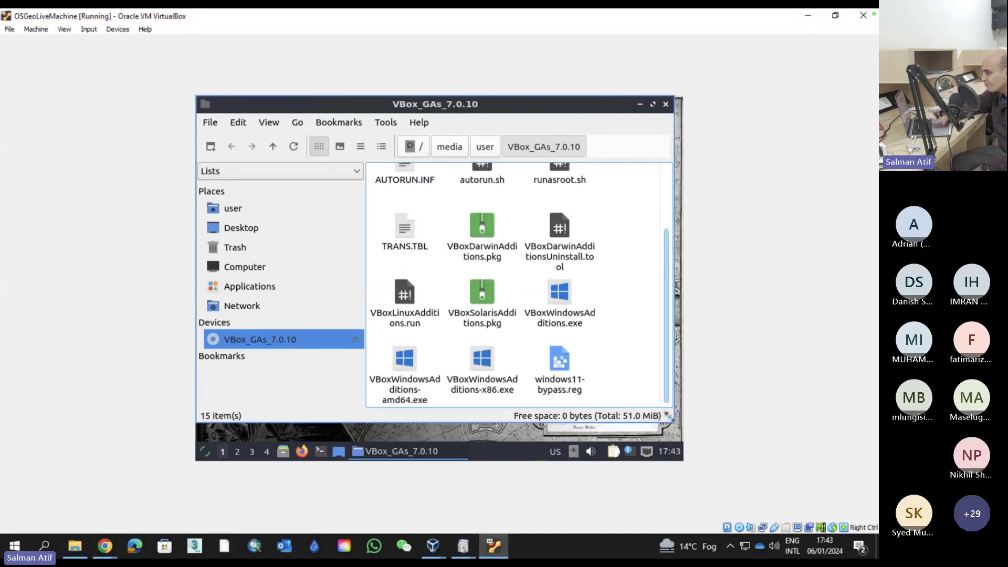
pyautogui.click(666, 105)
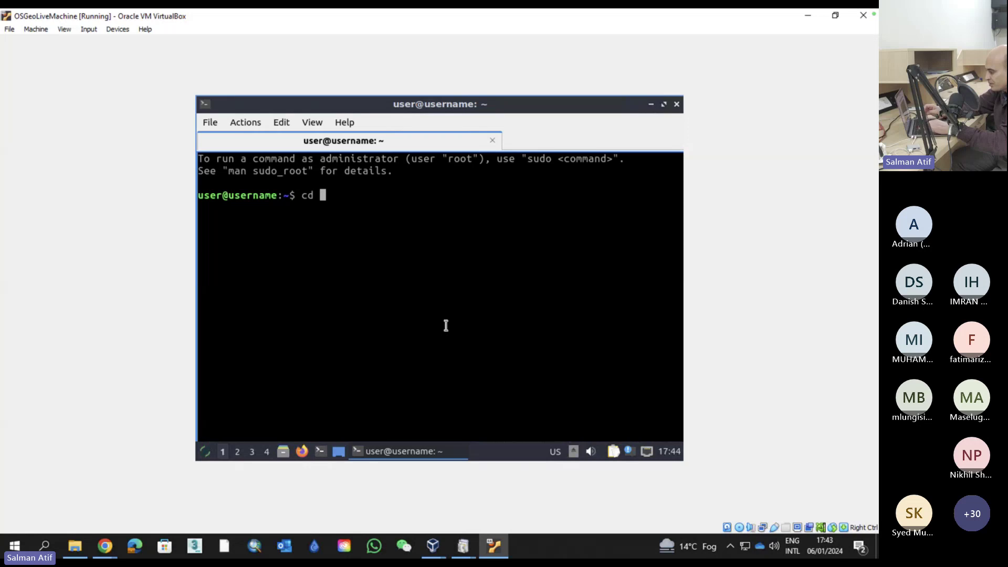
# Change into /media and list its contents
pyautogui.press('Return')
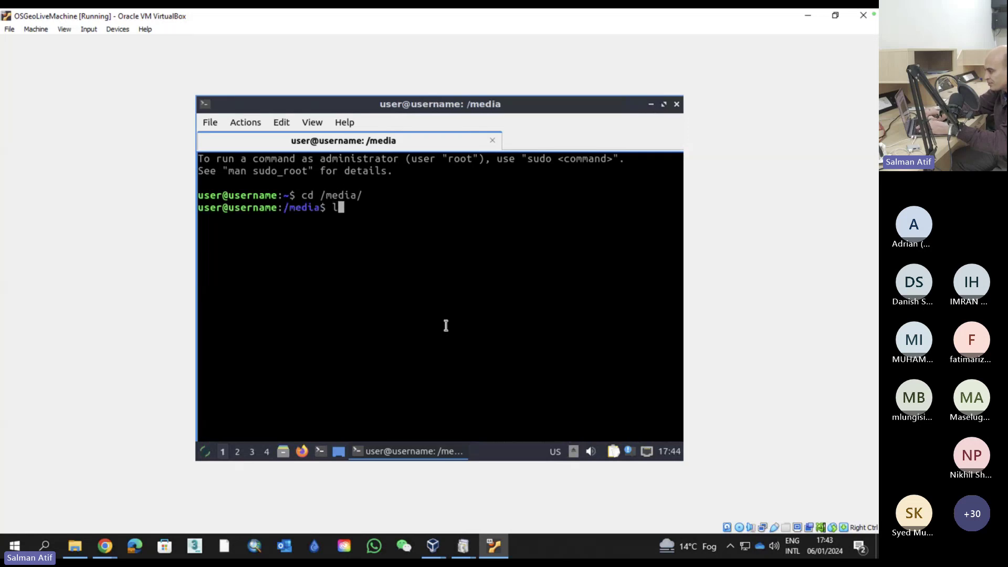
pyautogui.write('ls')
pyautogui.press('Return')
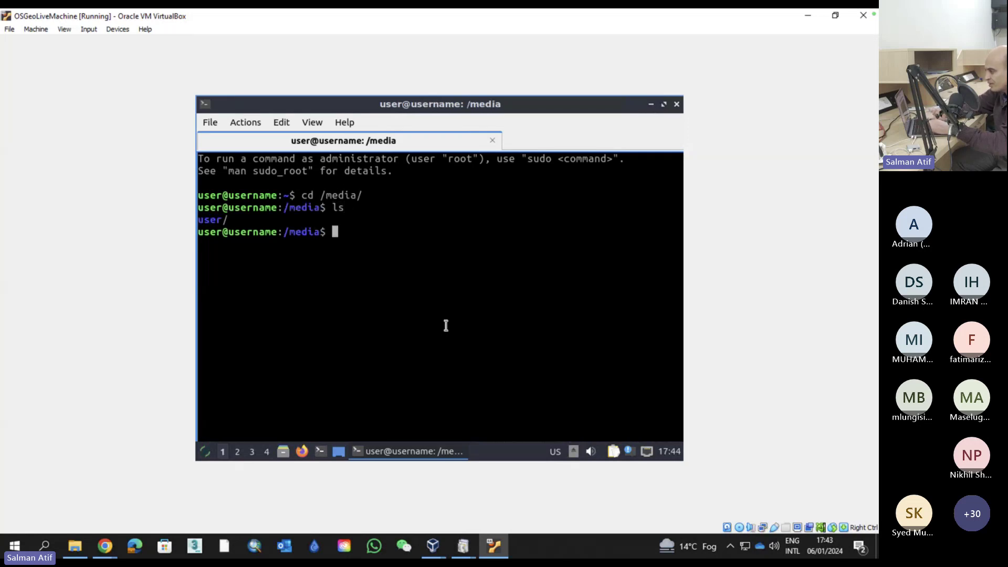
# Enlarge the terminal font to 18 pt in the terminal preferences and apply it
pyautogui.click(245, 122)
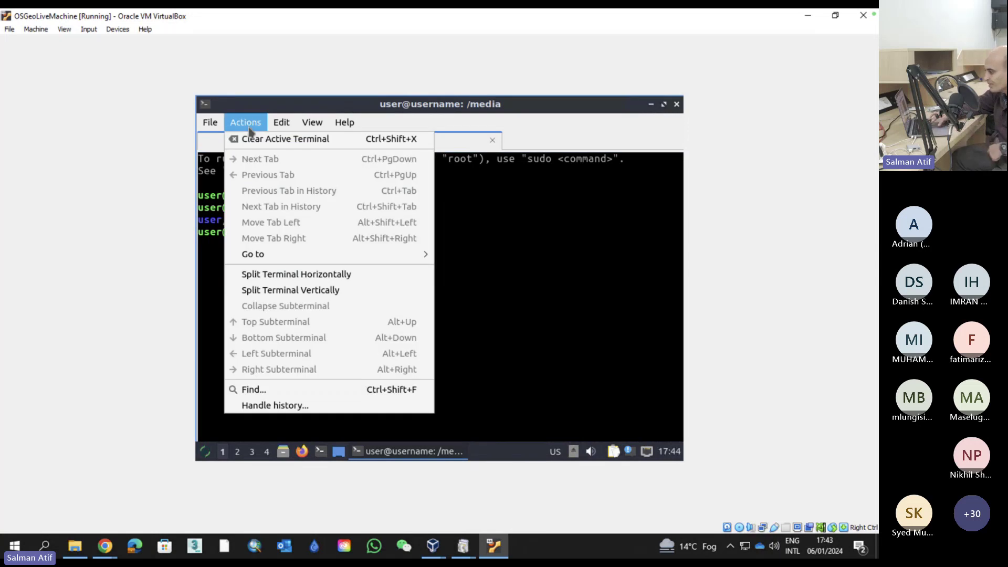
pyautogui.moveTo(277, 126)
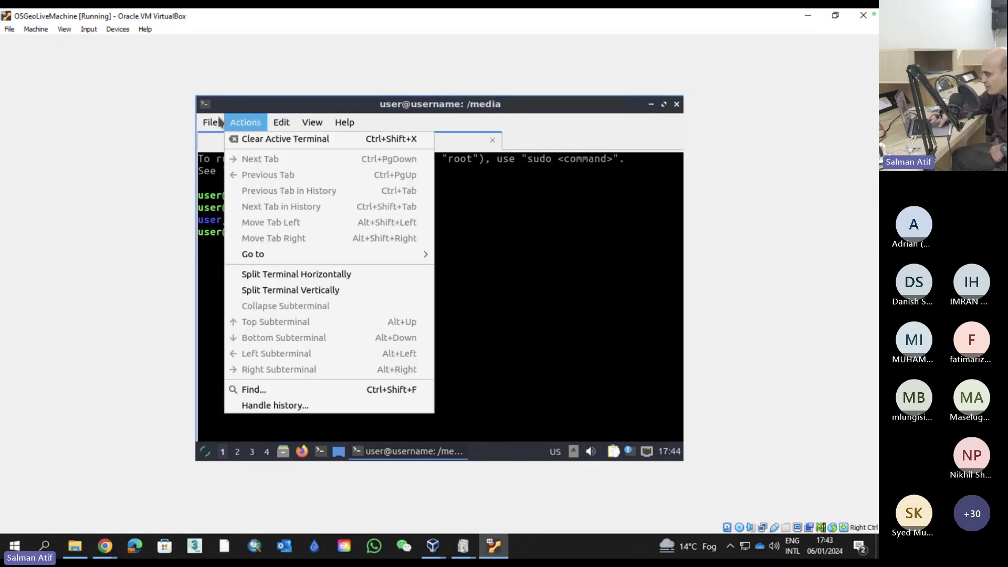
pyautogui.press('Escape')
pyautogui.click(243, 208)
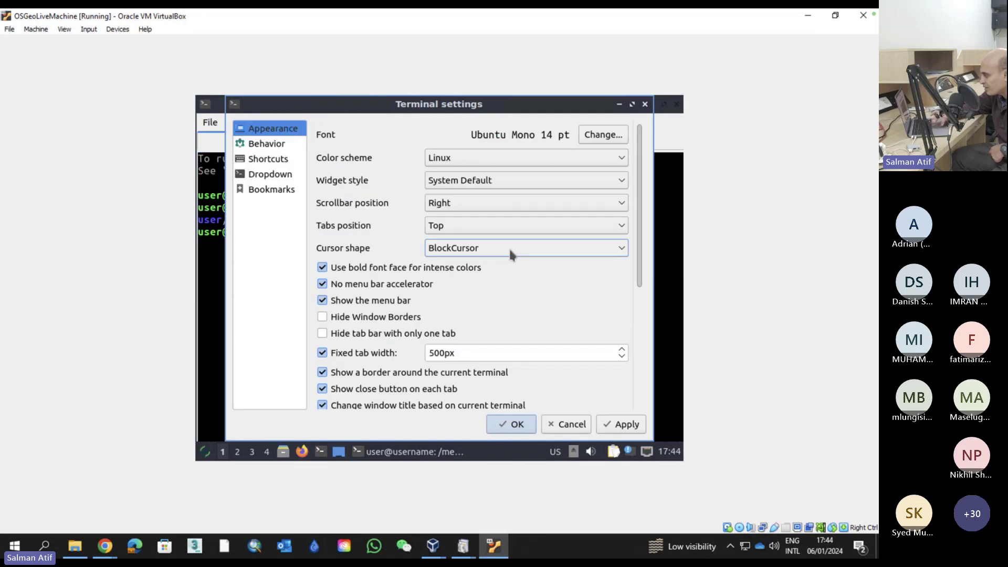
pyautogui.click(602, 138)
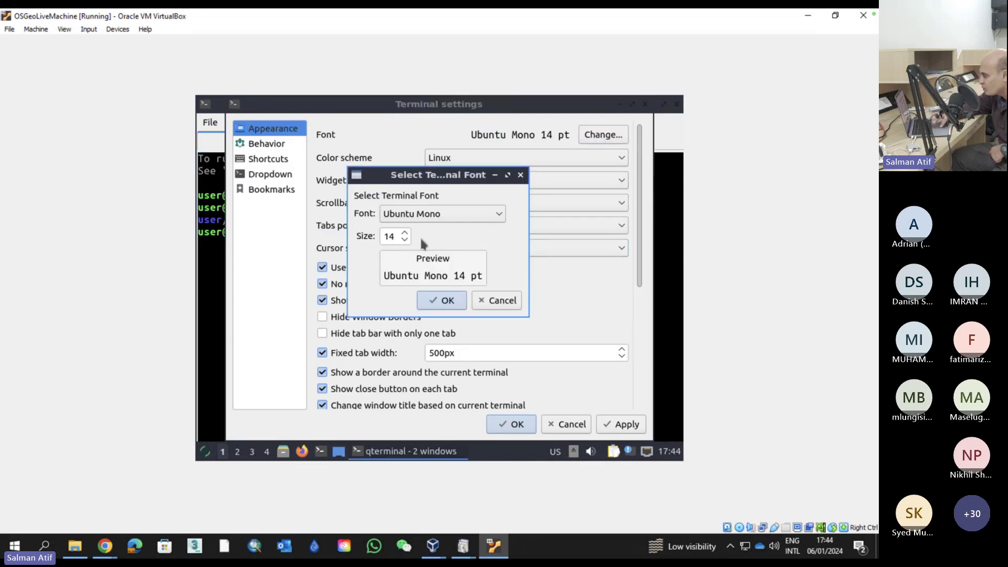
pyautogui.click(405, 232)
pyautogui.click(405, 233)
pyautogui.click(405, 232)
pyautogui.click(405, 232)
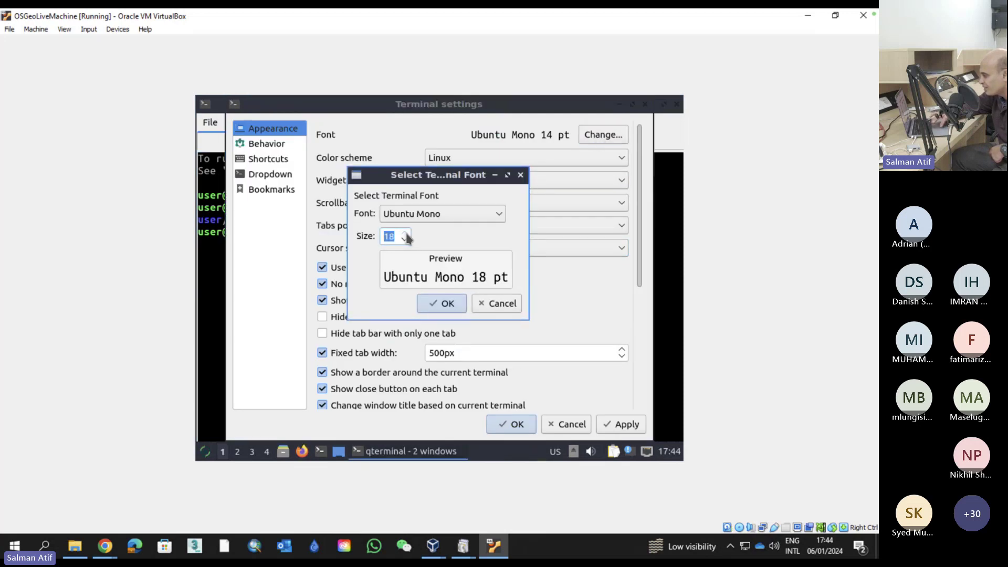
pyautogui.click(444, 302)
pyautogui.click(622, 424)
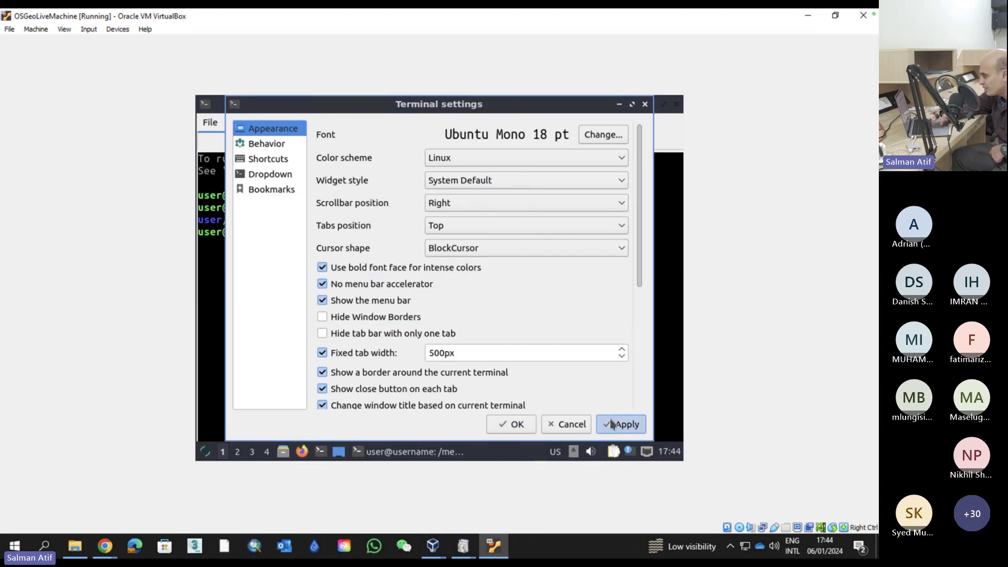
pyautogui.click(517, 424)
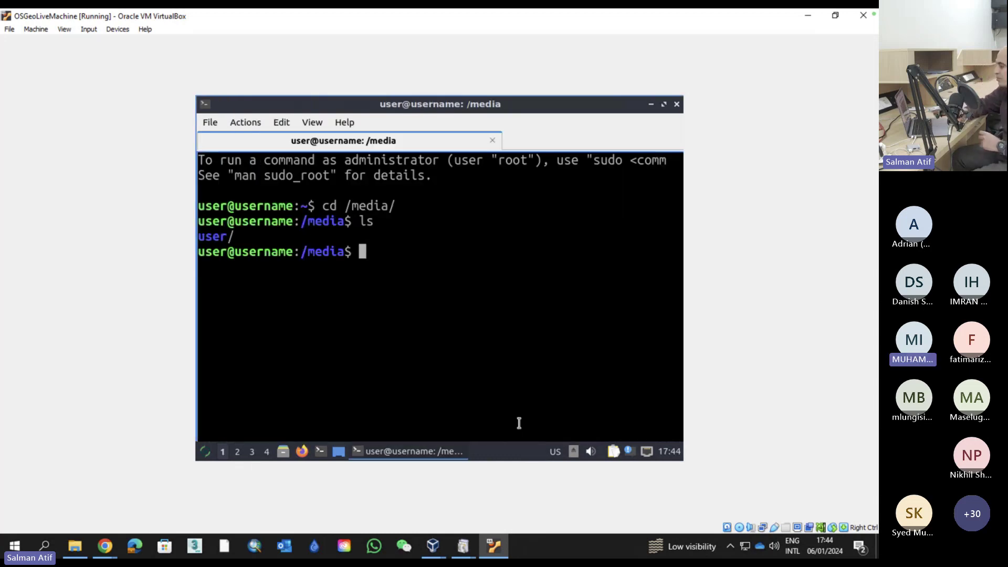
# Raise the terminal font further to Ubuntu Mono 22 pt and apply it
pyautogui.click(206, 126)
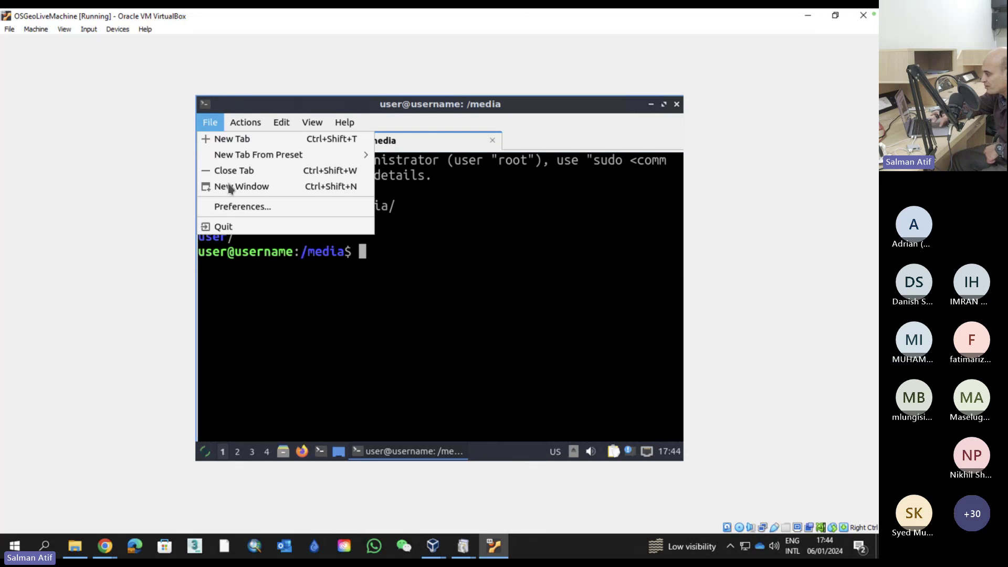
pyautogui.click(231, 207)
pyautogui.click(605, 135)
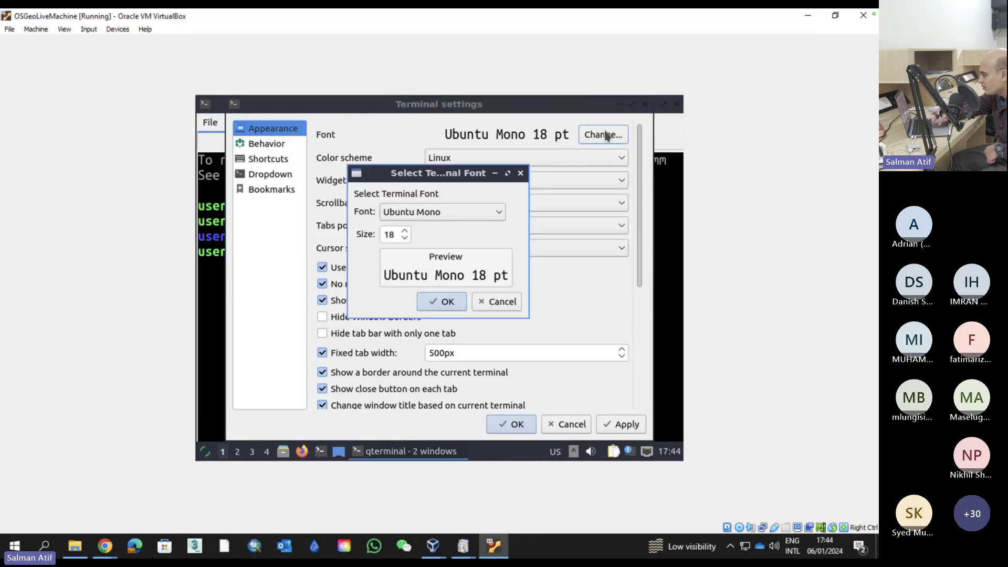
pyautogui.click(405, 232)
pyautogui.click(404, 231)
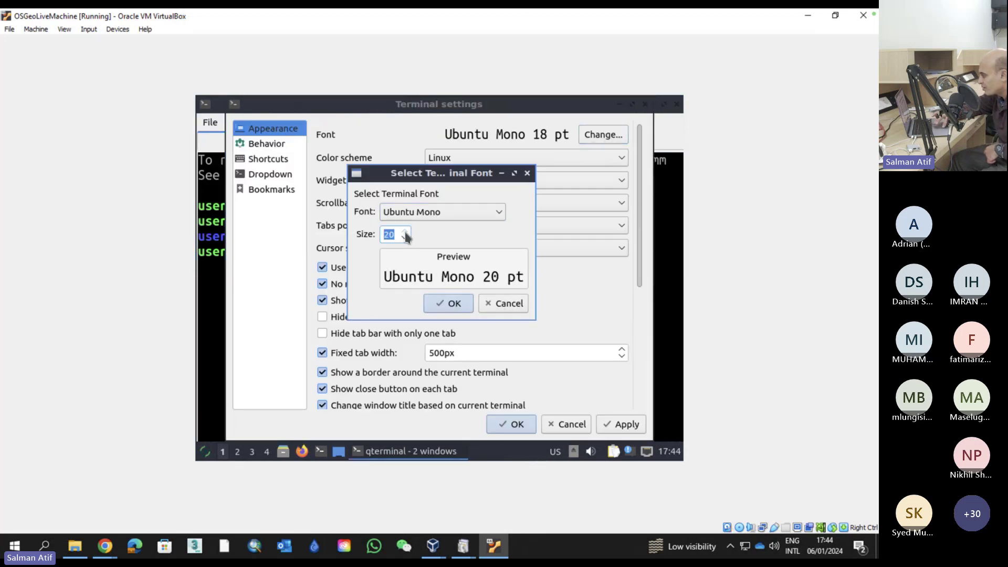
pyautogui.click(405, 231)
pyautogui.click(404, 231)
pyautogui.click(458, 304)
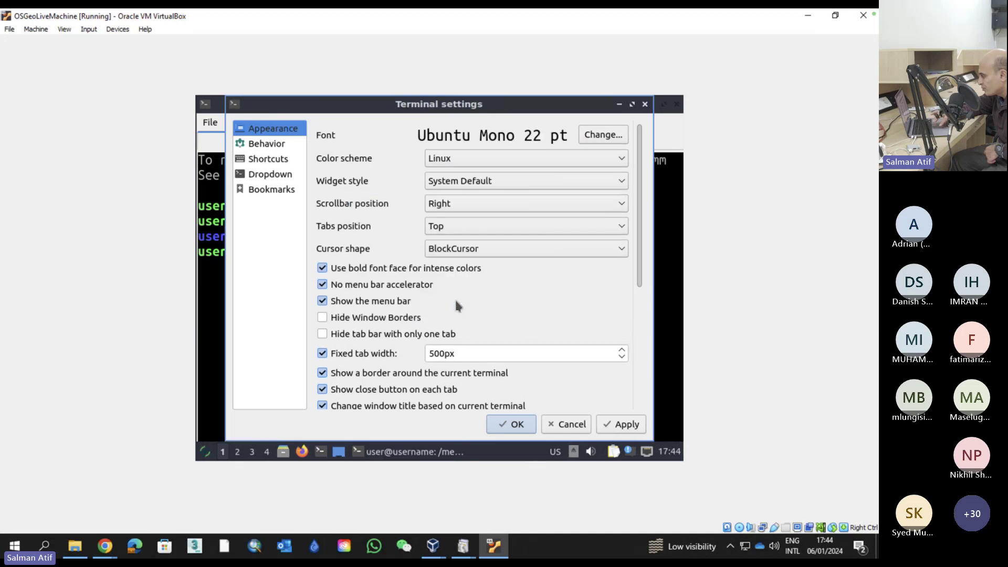
pyautogui.click(618, 424)
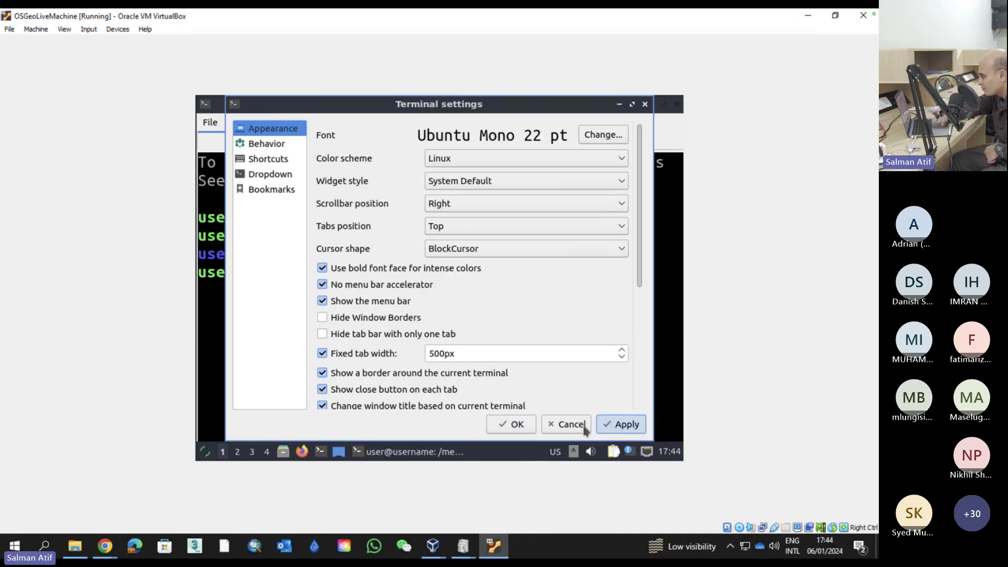
pyautogui.click(525, 427)
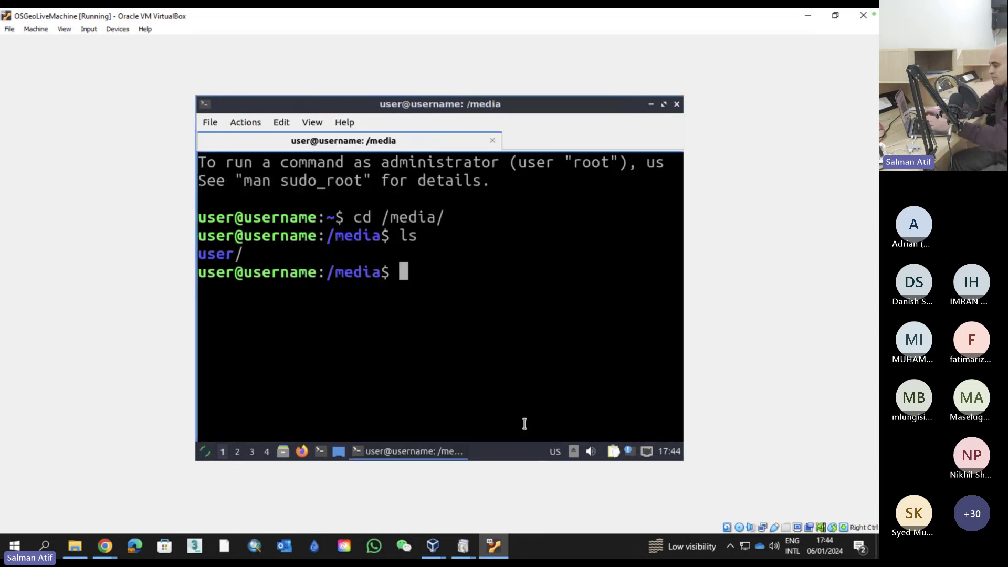
# Move from /media into user/VBox_GAs_7.0.10, clear the screen and list the disc contents
pyautogui.write('dir')
pyautogui.press('Return')
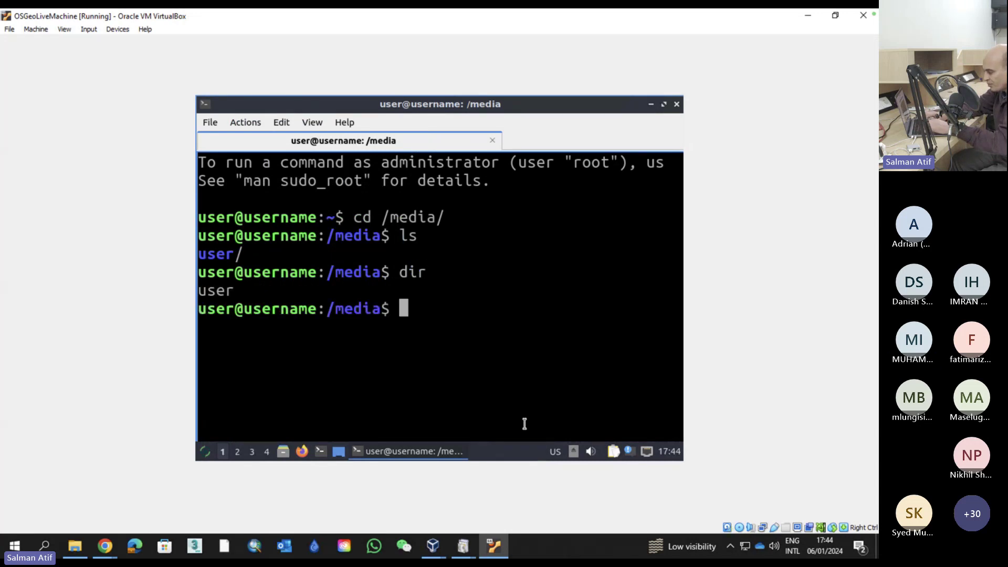
pyautogui.write('cd user/')
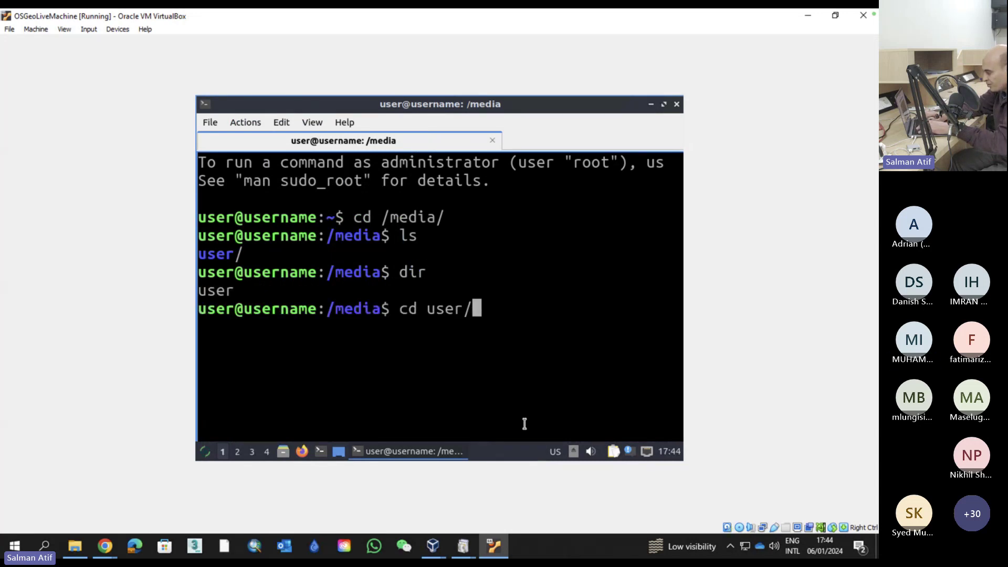
pyautogui.press('Return')
pyautogui.write('ls')
pyautogui.press('Return')
pyautogui.write('cd VBox_GAs_7.0.10/')
pyautogui.press('Return')
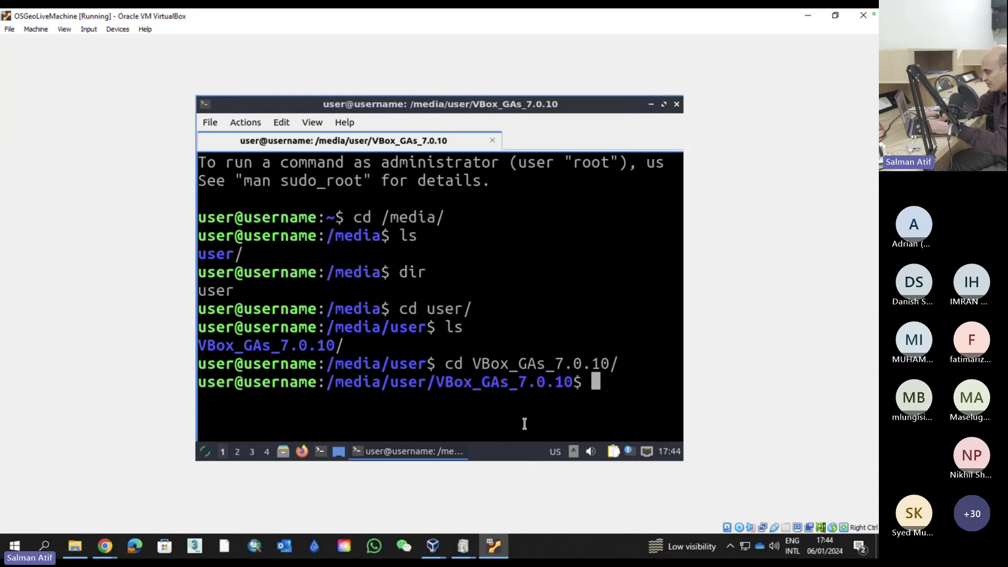
pyautogui.write('clear')
pyautogui.press('Return')
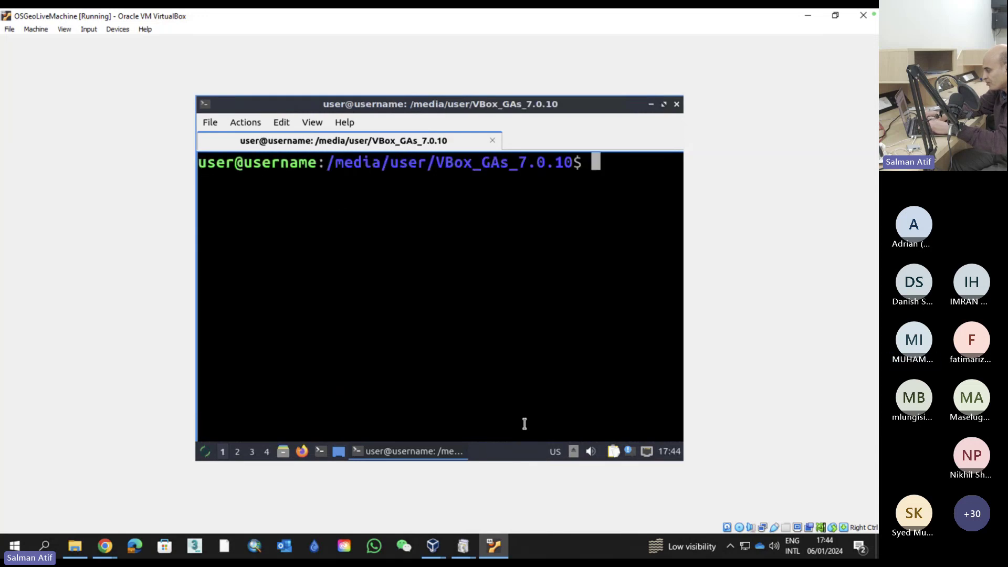
pyautogui.write('ls')
pyautogui.press('Return')
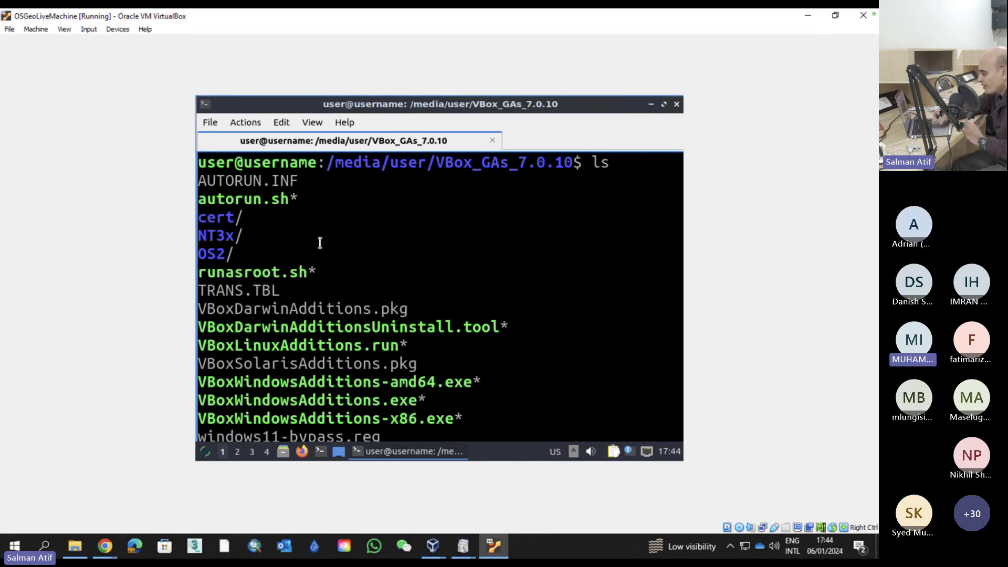
# Copy the VBoxLinuxAdditions.run file name from the listing
pyautogui.doubleClick(372, 345)
pyautogui.rightClick(372, 347)
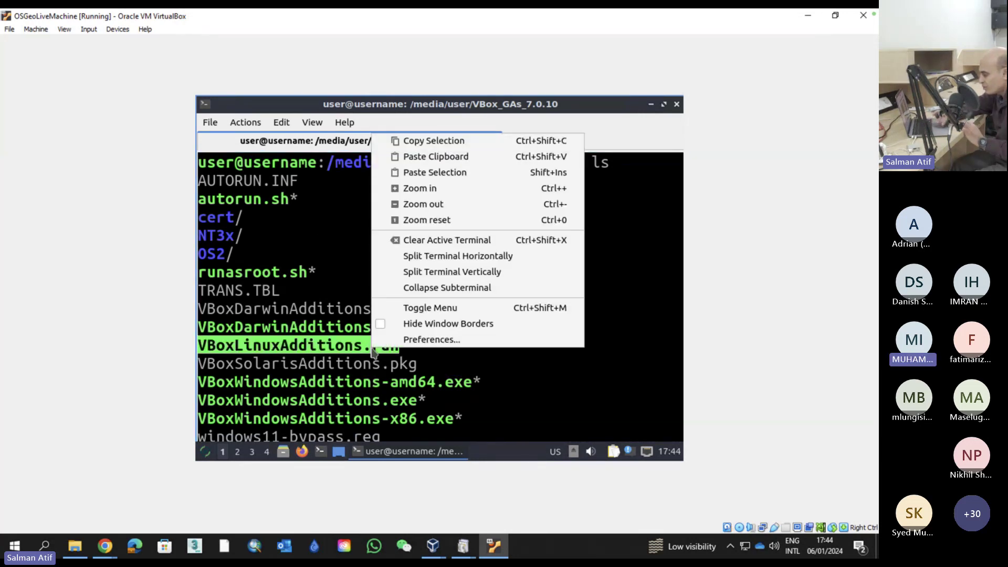
pyautogui.click(484, 142)
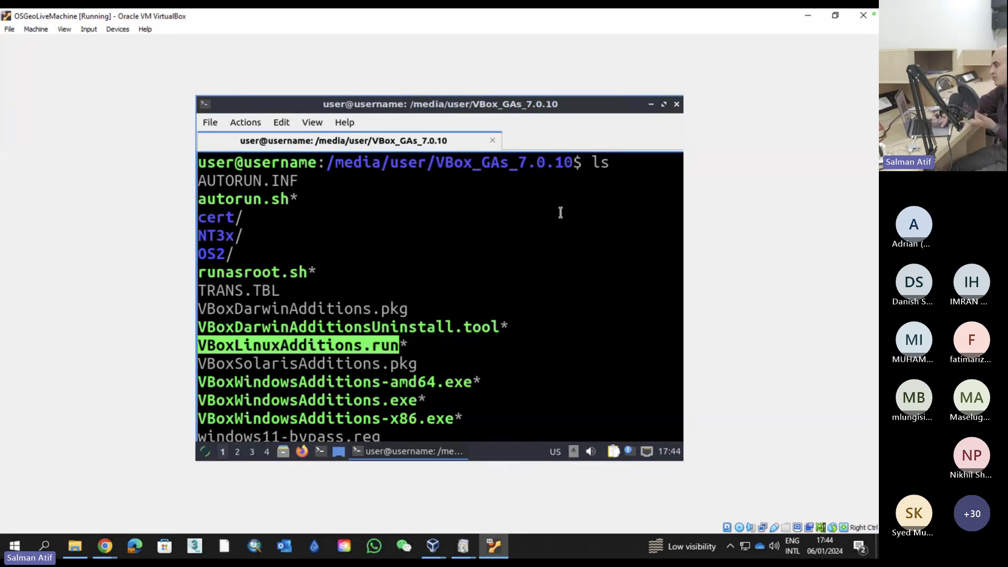
pyautogui.click(597, 321)
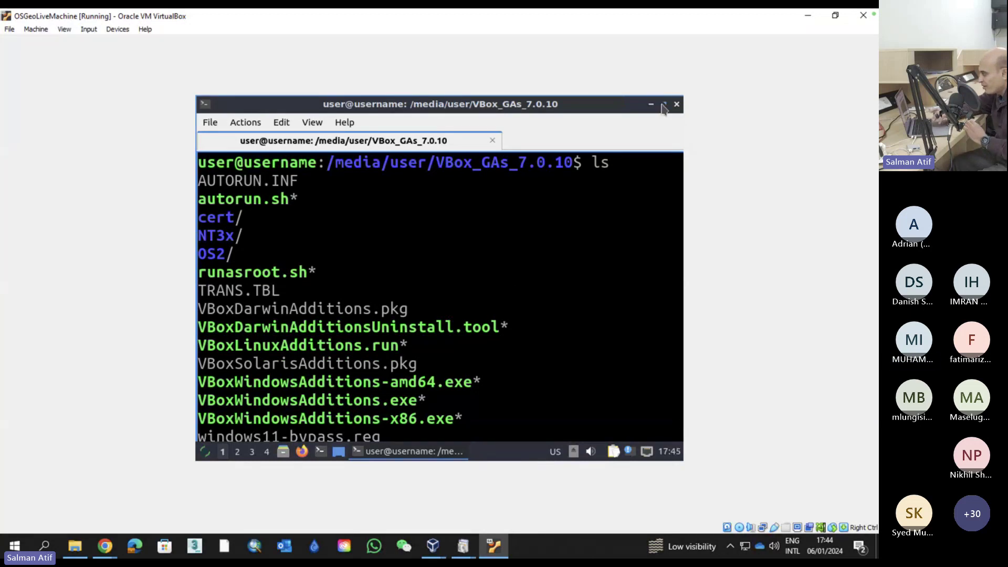
# From /media, run sudo chmod a+x VBoxLinuxAdditions.run and enter the account password; it reports no such file
pyautogui.write('cd /media/')
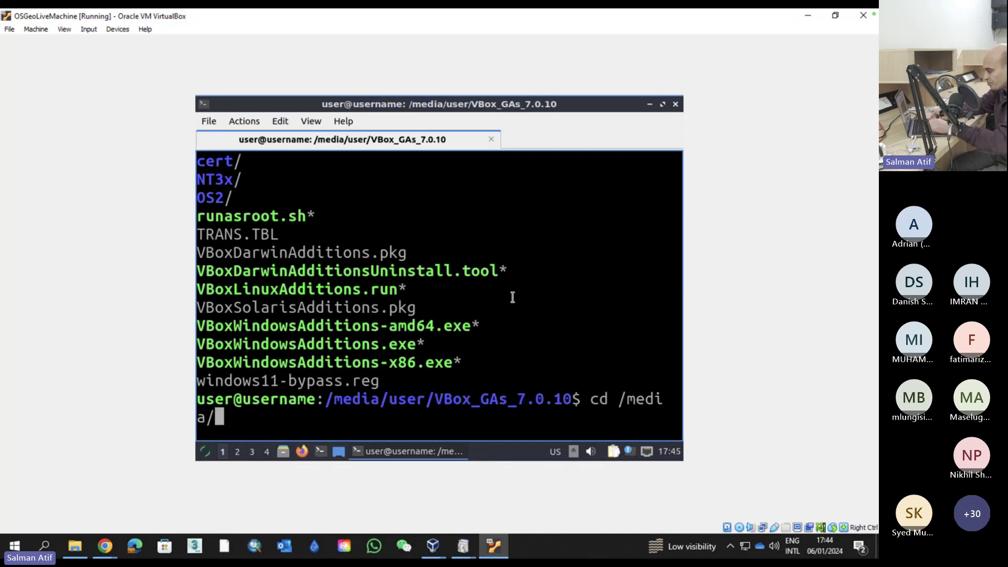
pyautogui.press('Return')
pyautogui.press('Up')
pyautogui.press('BackSpace')
pyautogui.press('BackSpace')
pyautogui.press('BackSpace')
pyautogui.press('BackSpace')
pyautogui.press('BackSpace')
pyautogui.press('BackSpace')
pyautogui.press('BackSpace')
pyautogui.press('BackSpace')
pyautogui.press('BackSpace')
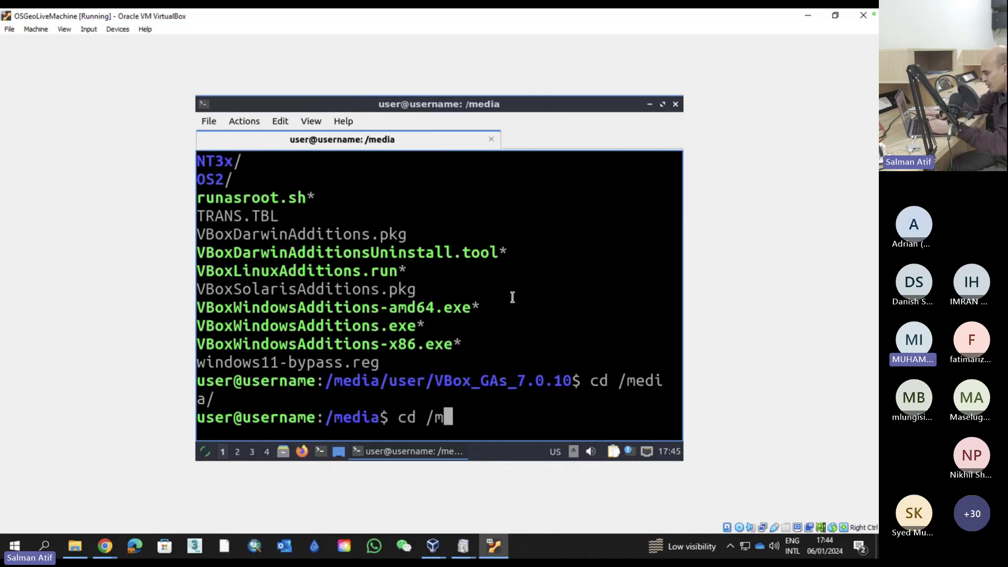
pyautogui.write('chdmod')
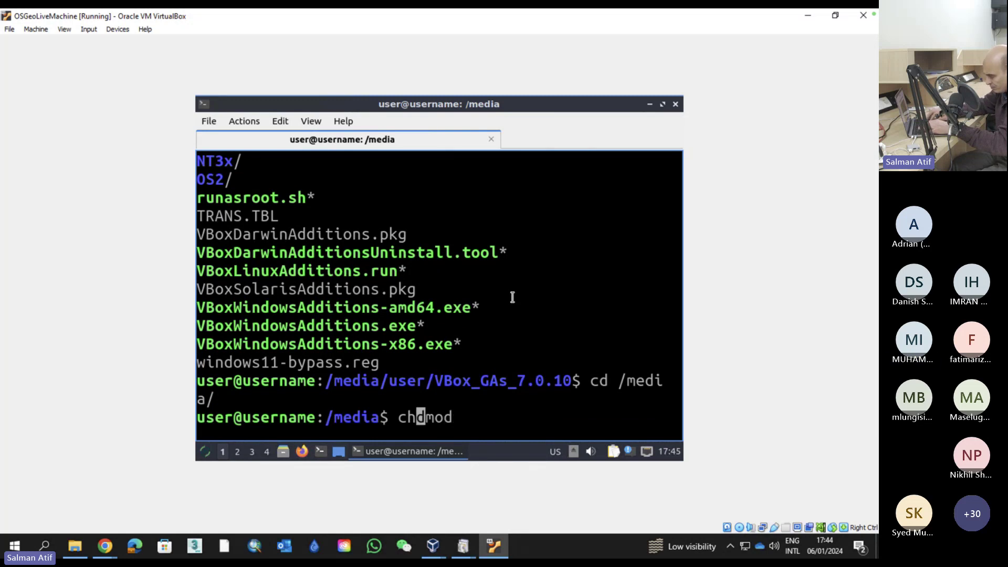
pyautogui.write('sudo')
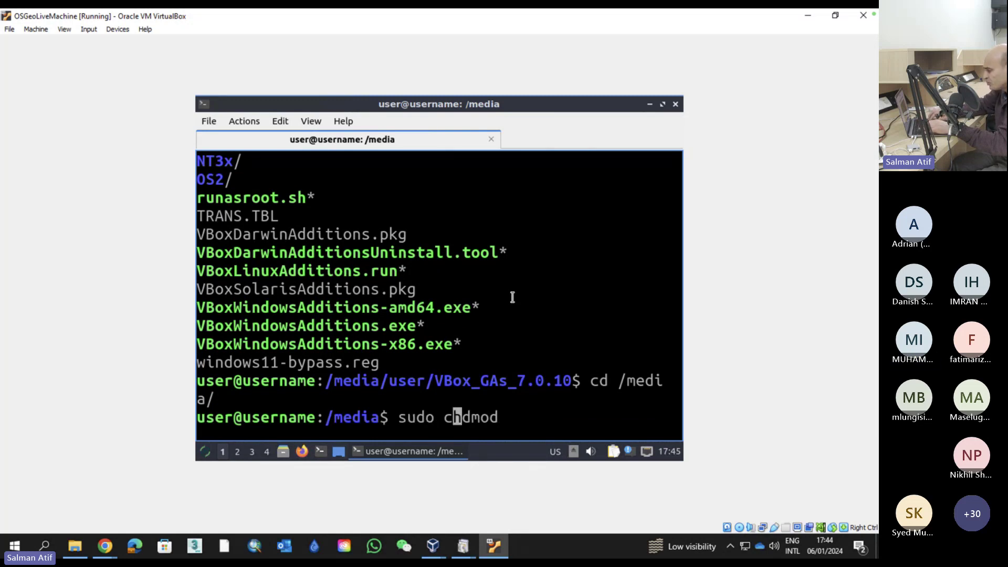
pyautogui.press('Right')
pyautogui.press('Right')
pyautogui.press('Left')
pyautogui.press('BackSpace')
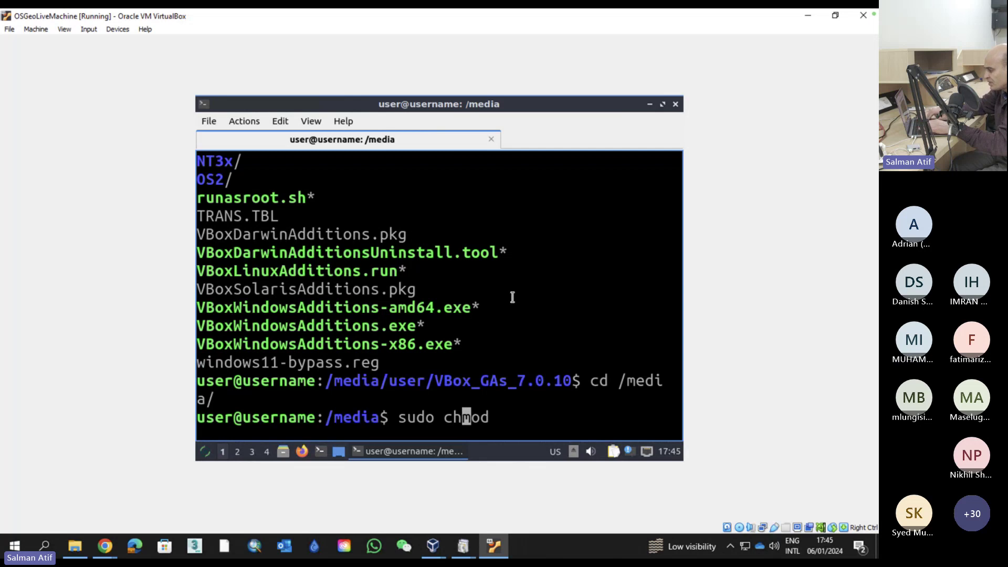
pyautogui.press('Right')
pyautogui.write('a+x')
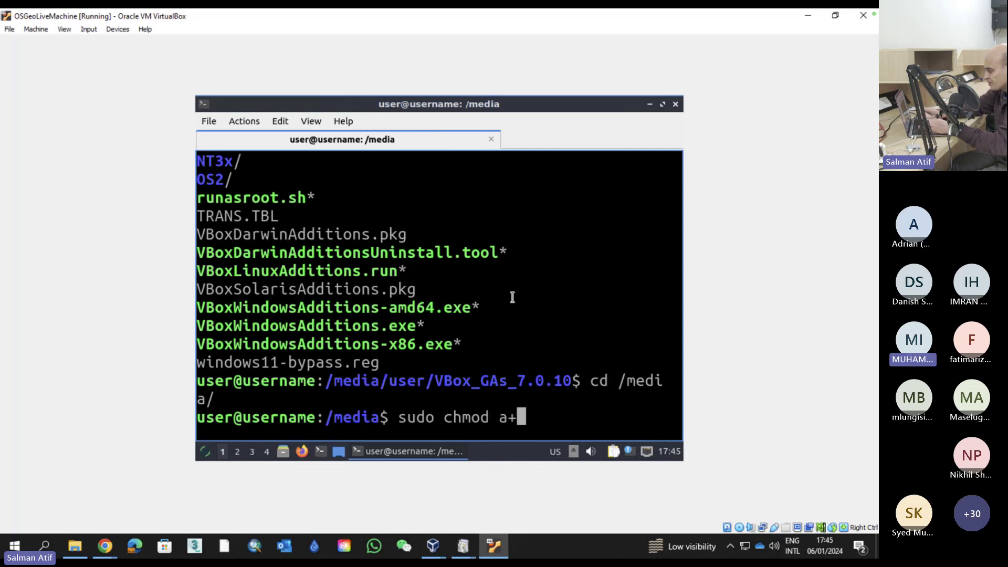
pyautogui.rightClick(513, 299)
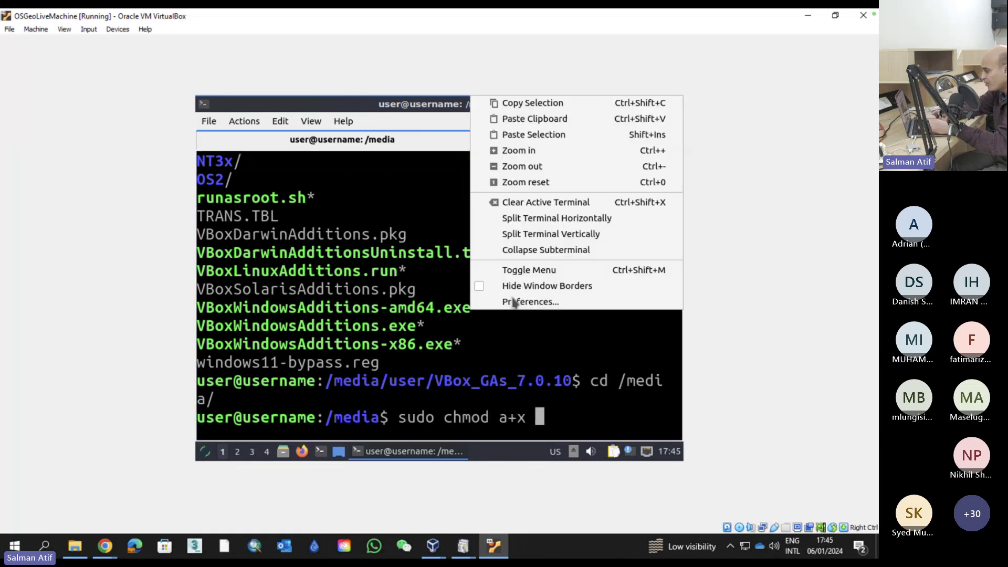
pyautogui.click(544, 122)
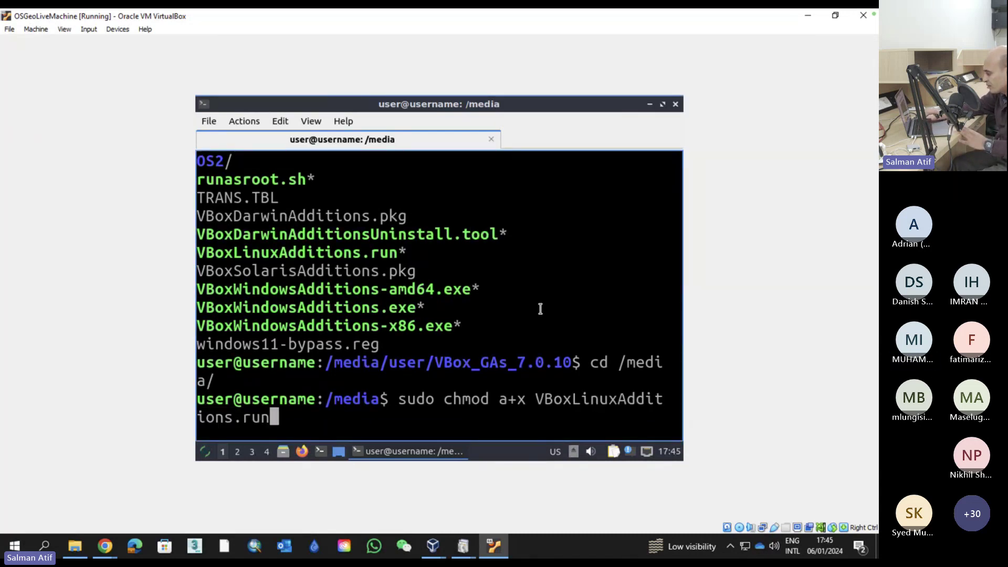
pyautogui.press('Return')
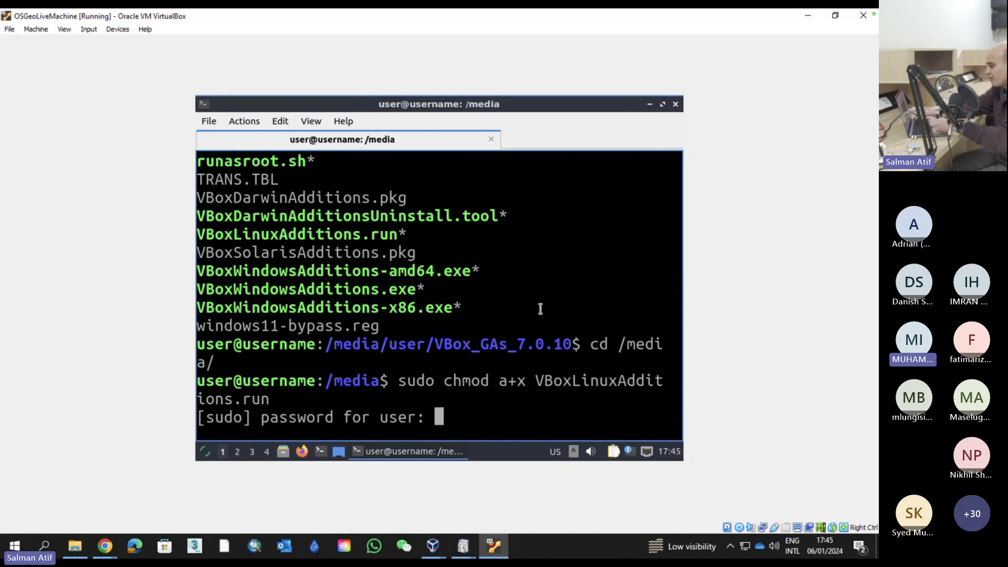
pyautogui.press('Return')
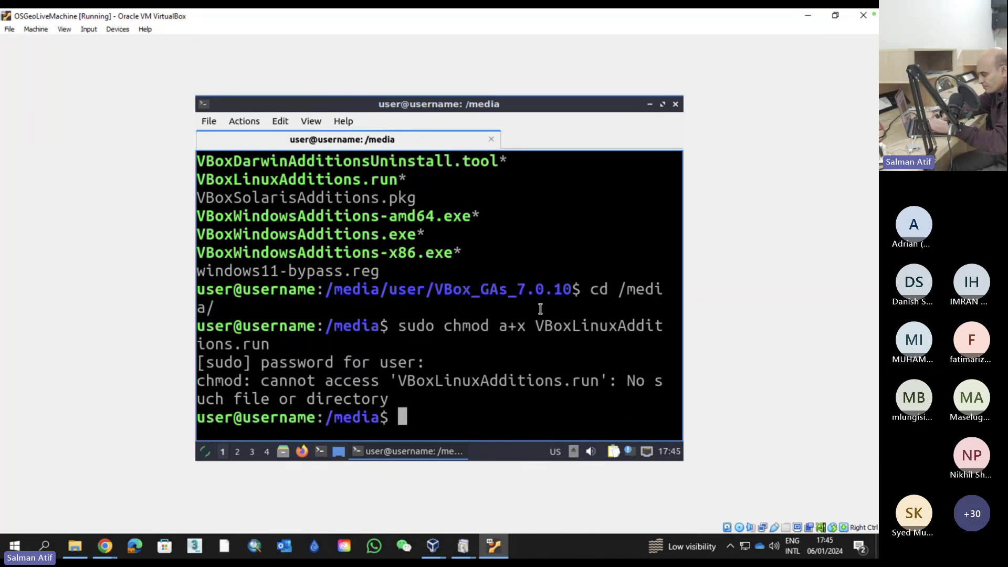
# Change into user/VBox_GAs_7.0.10 using tab completion
pyautogui.press('Up')
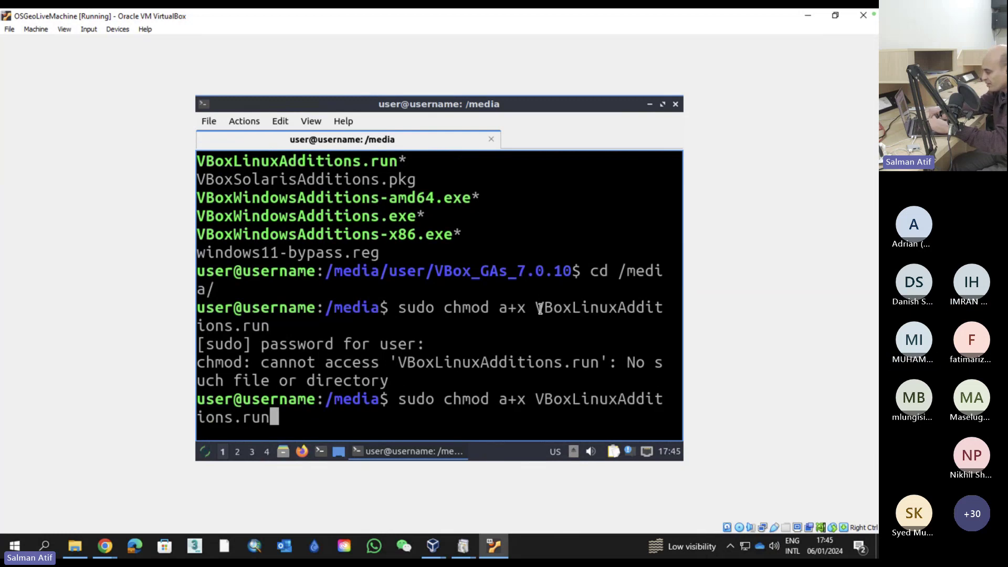
pyautogui.press('Down')
pyautogui.write('cd user/')
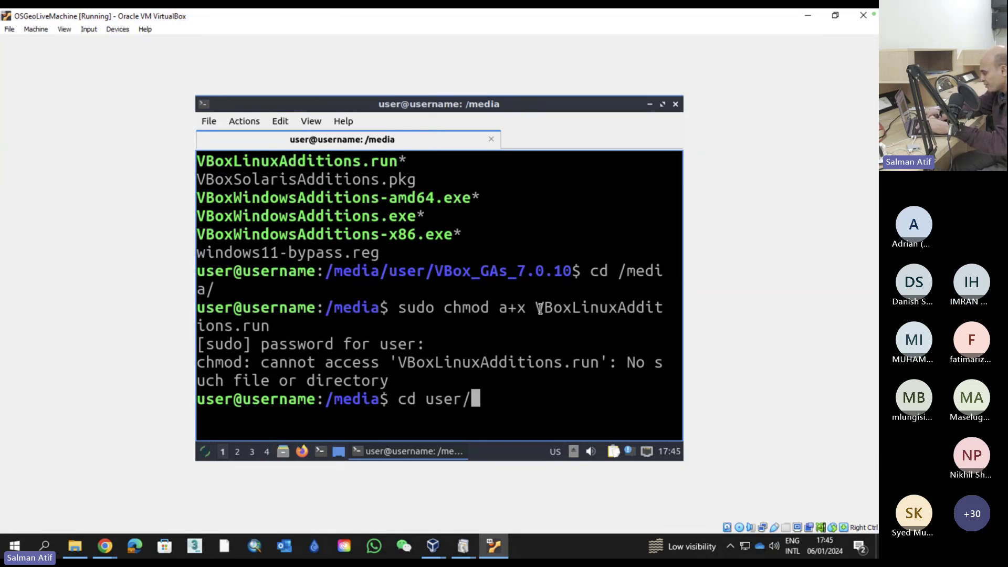
pyautogui.press('Tab')
pyautogui.press('Return')
# List the installer folder and rerun sudo chmod a+x VBoxLinuxAdditions.run, which gives a read-only error
pyautogui.write('d')
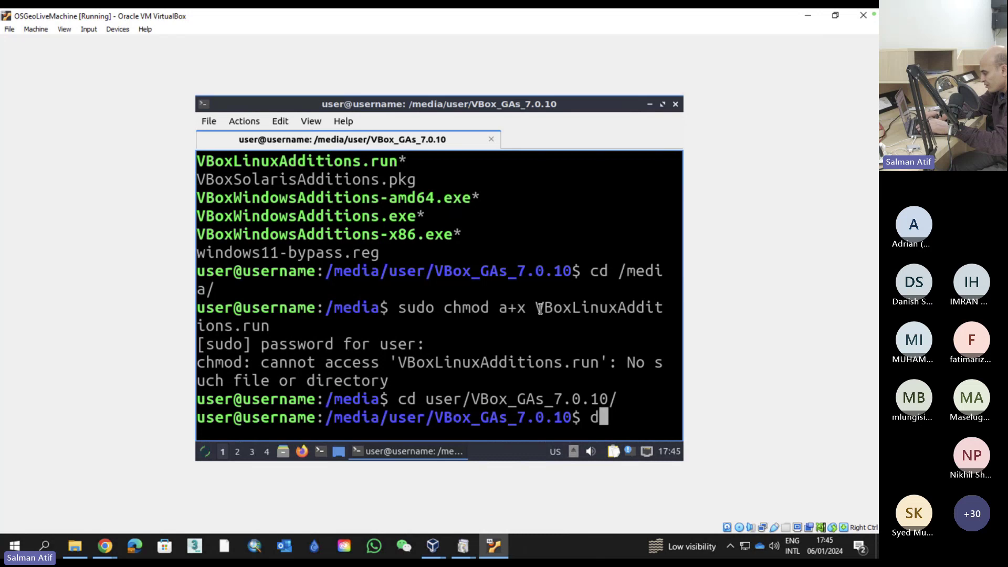
pyautogui.write('ir')
pyautogui.press('Return')
pyautogui.press('Up')
pyautogui.press('Up')
pyautogui.press('Up')
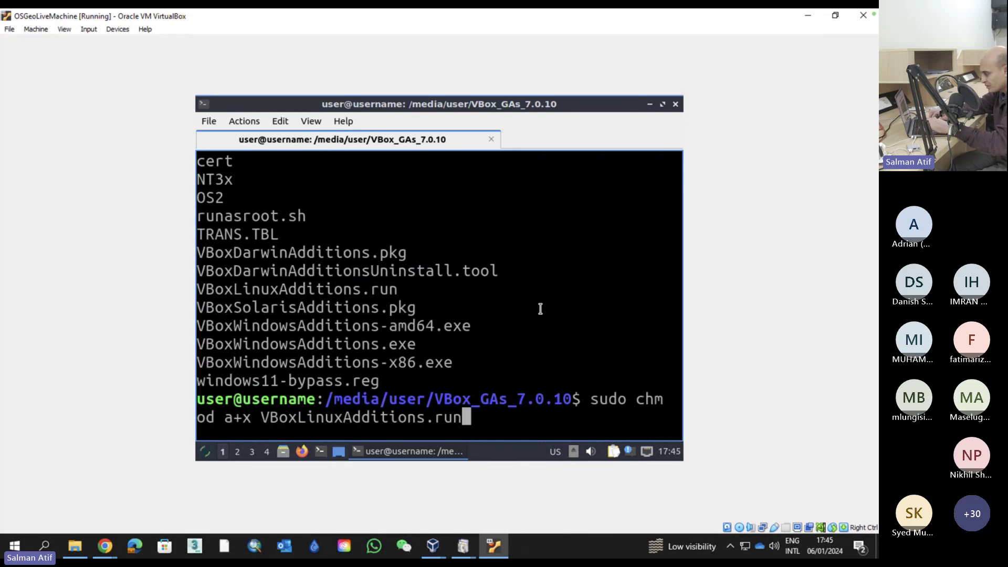
pyautogui.press('Return')
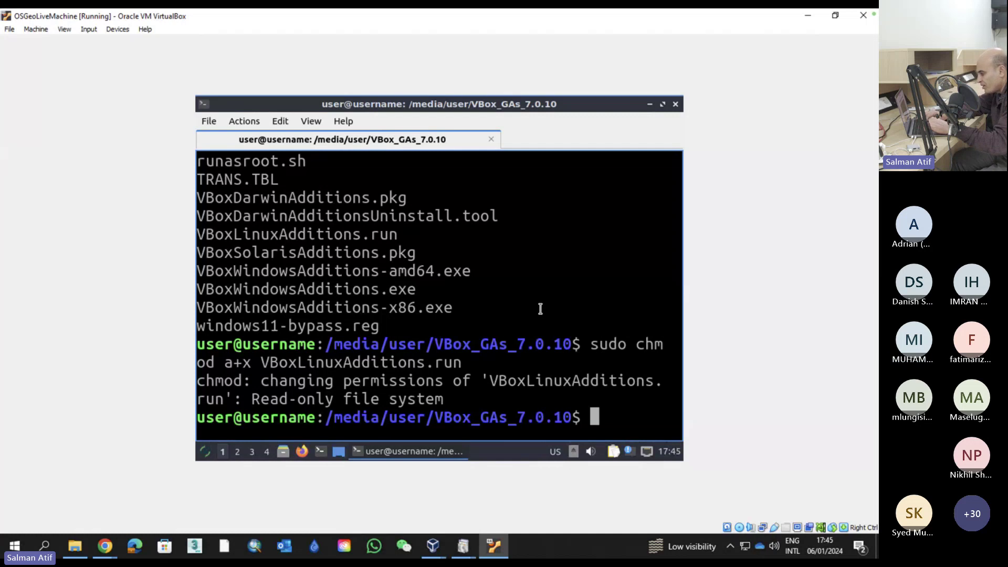
pyautogui.write('cl')
pyautogui.press('BackSpace')
pyautogui.press('BackSpace')
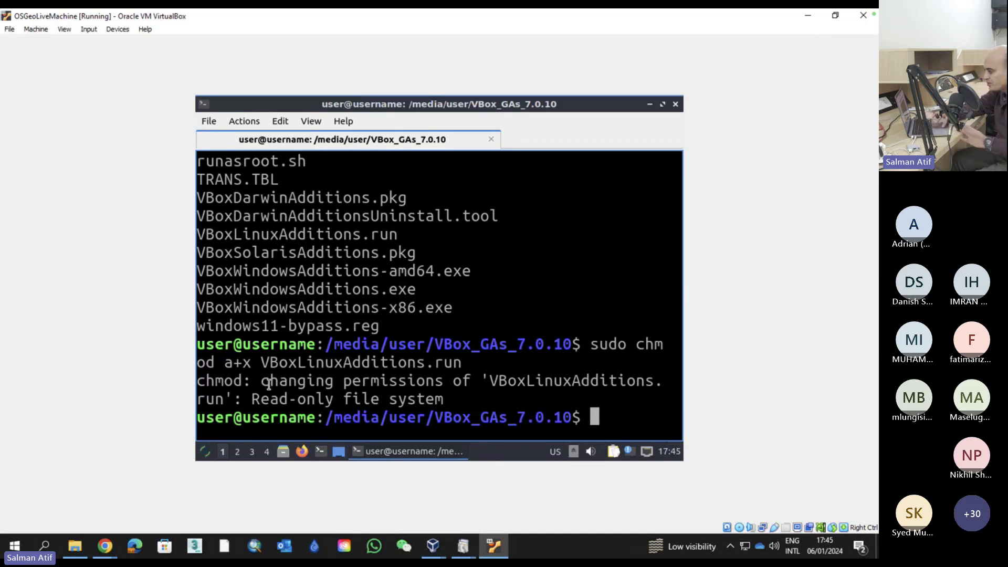
pyautogui.moveTo(261, 381); pyautogui.dragTo(472, 382)
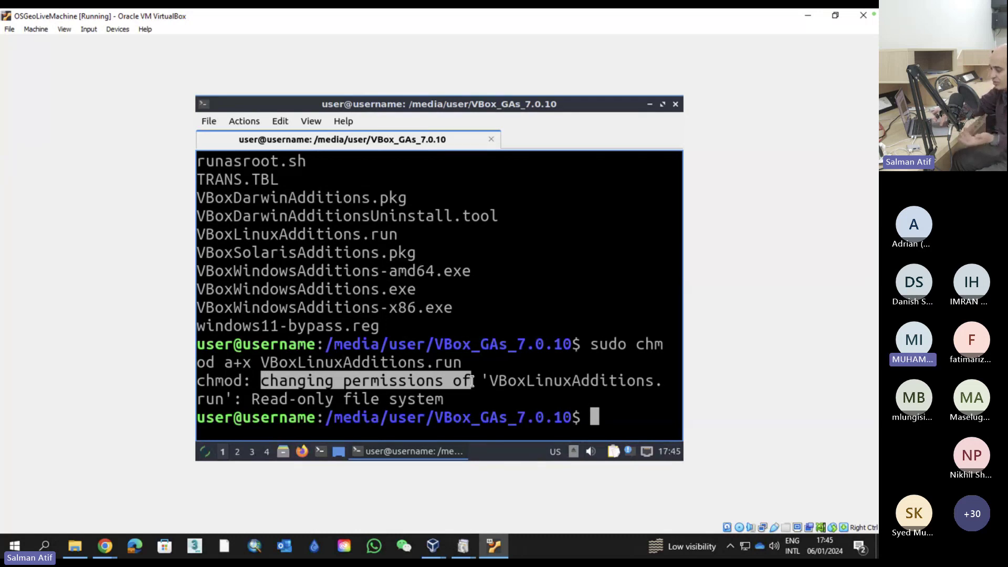
pyautogui.click(472, 381)
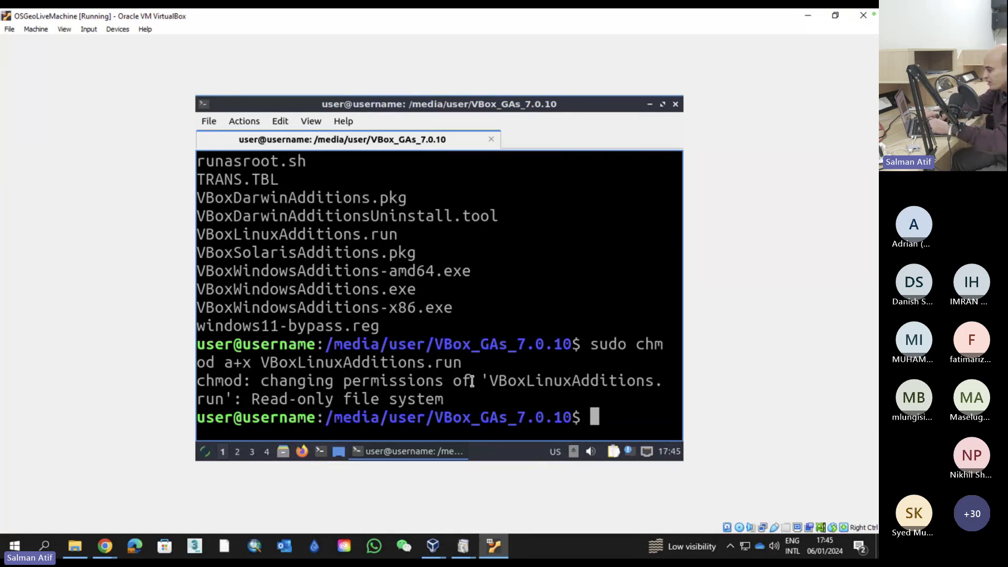
# Run sudo ./VBoxLinuxAdditions.run to start the Guest Additions installer
pyautogui.write('sudo ./')
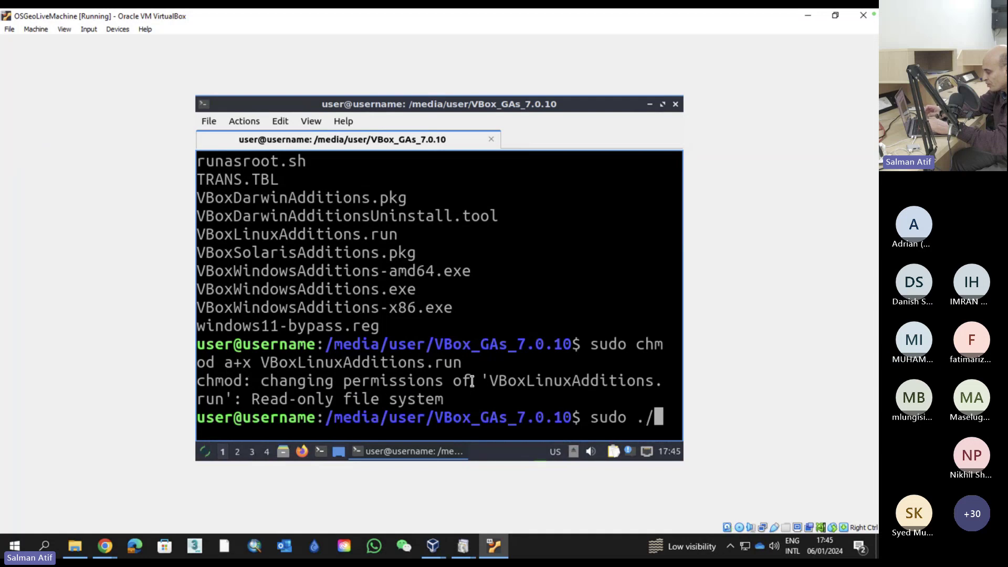
pyautogui.write('VBox')
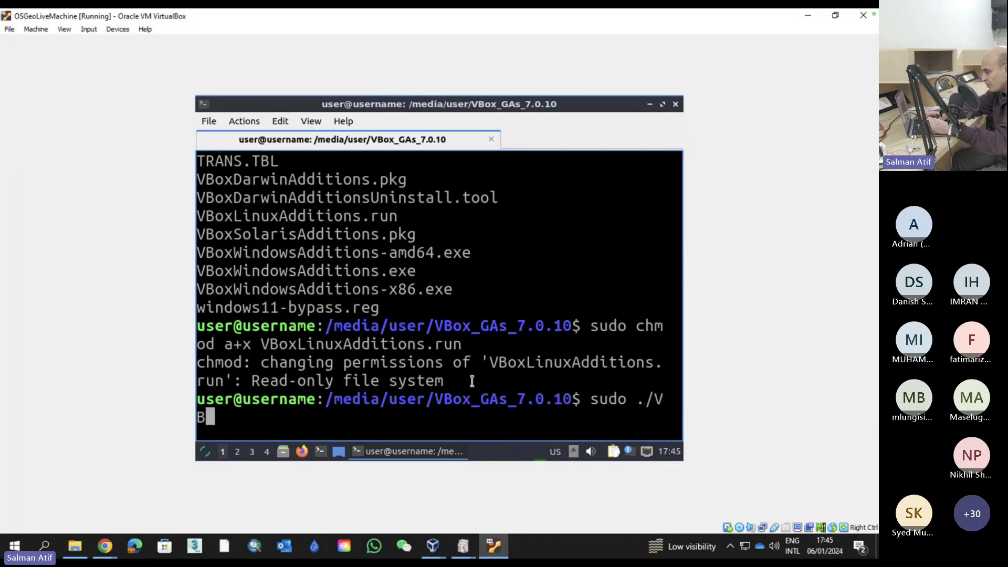
pyautogui.write('L')
pyautogui.press('Tab')
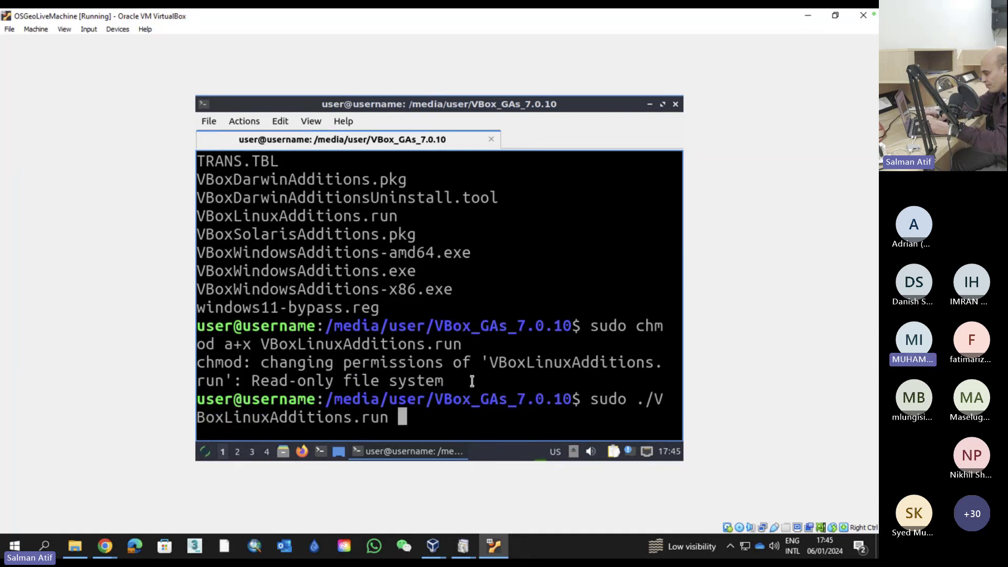
pyautogui.press('Return')
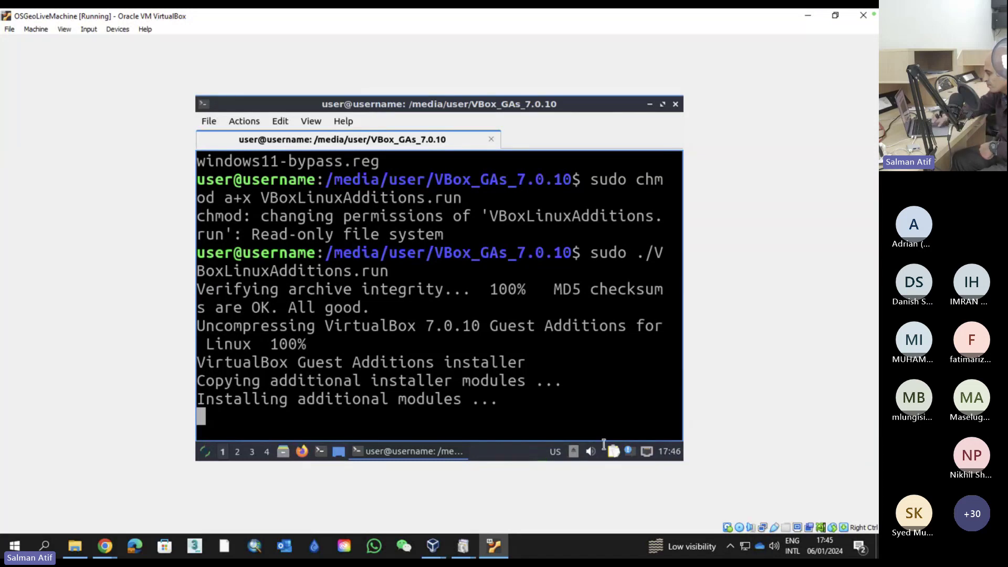
# Open 01 - Exercise - 1.pdf from OneDrive's PostgreSQL training 01 - Manuals folder, then return to VirtualBox
pyautogui.click(758, 545)
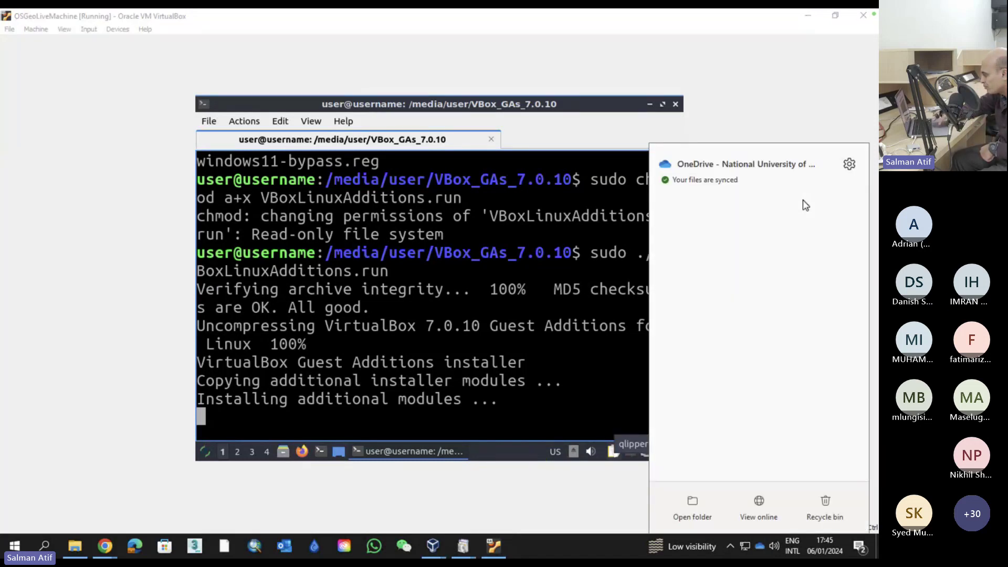
pyautogui.click(692, 497)
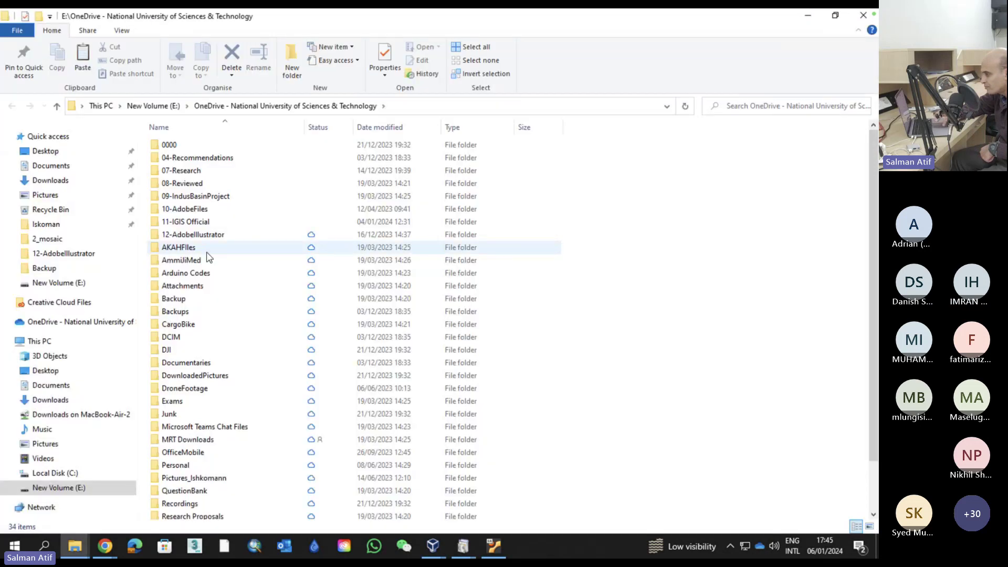
pyautogui.doubleClick(191, 227)
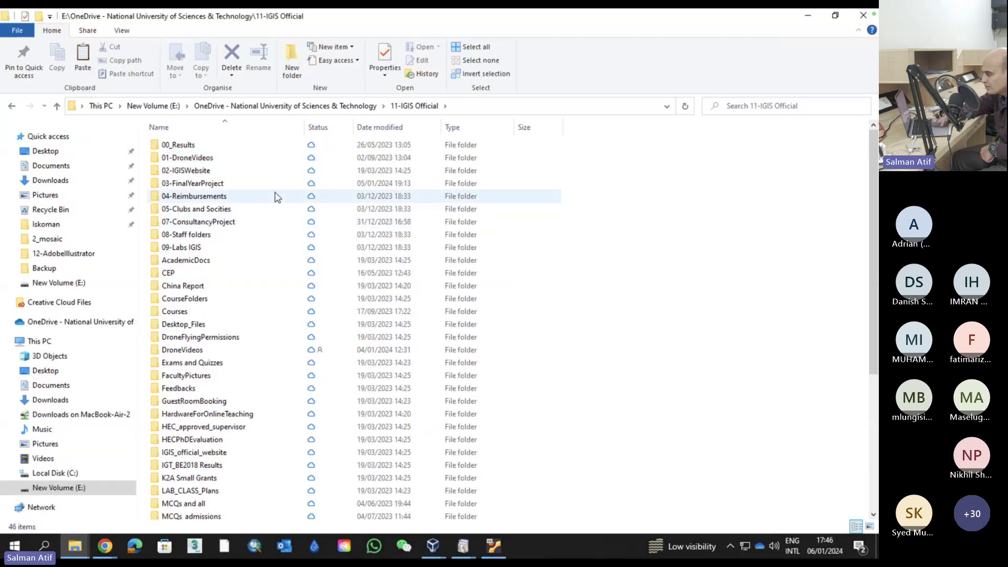
pyautogui.click(262, 222)
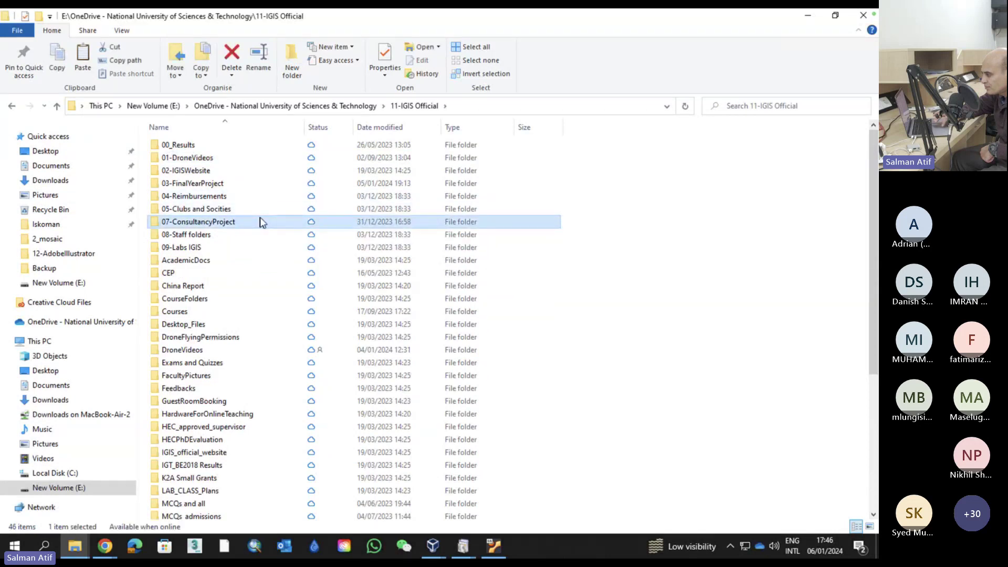
pyautogui.doubleClick(262, 221)
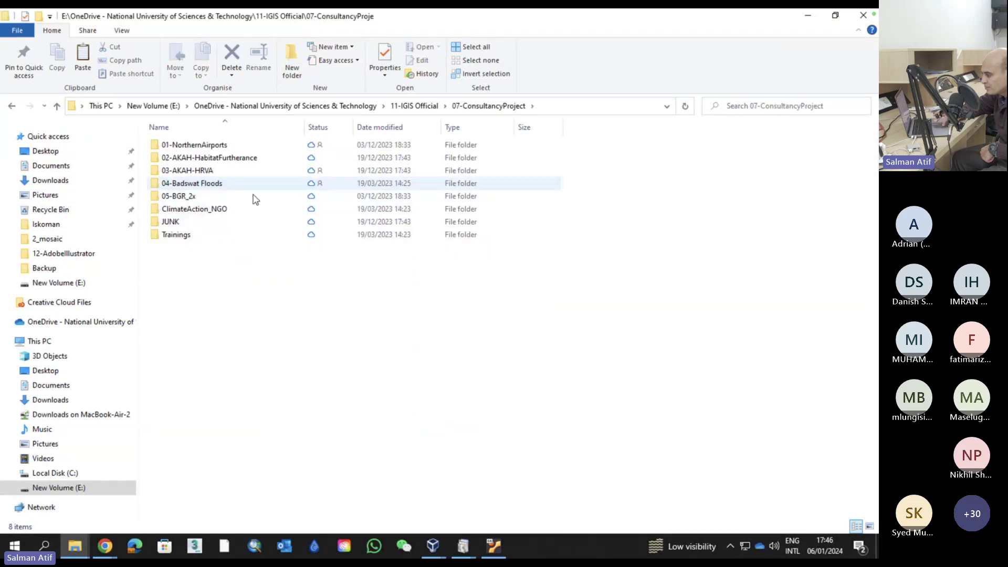
pyautogui.doubleClick(254, 197)
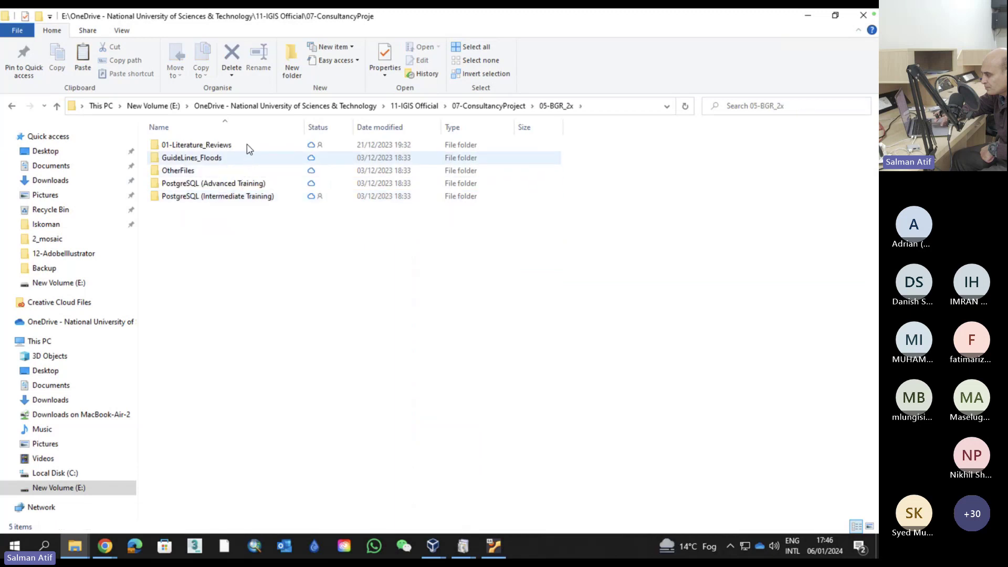
pyautogui.doubleClick(230, 197)
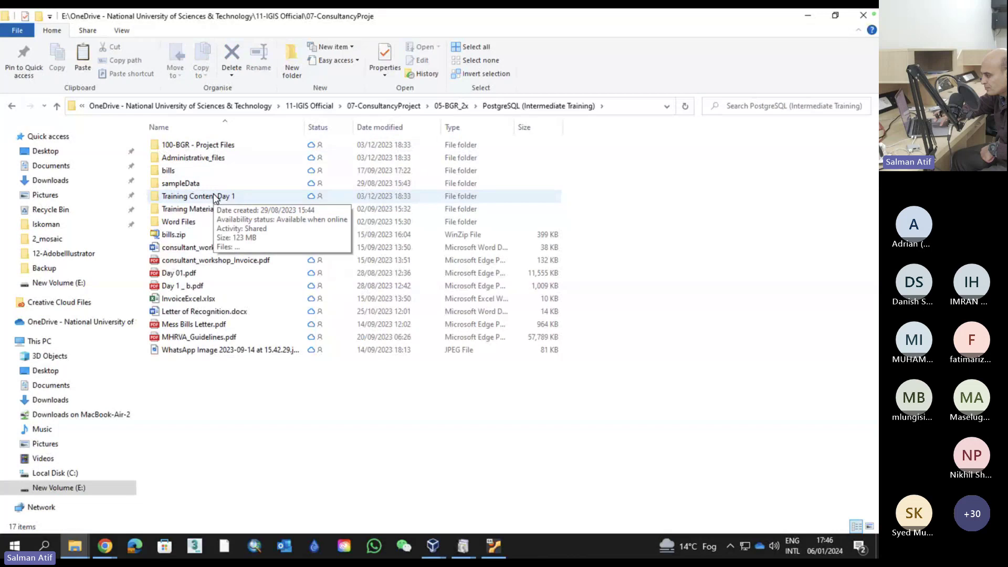
pyautogui.doubleClick(204, 210)
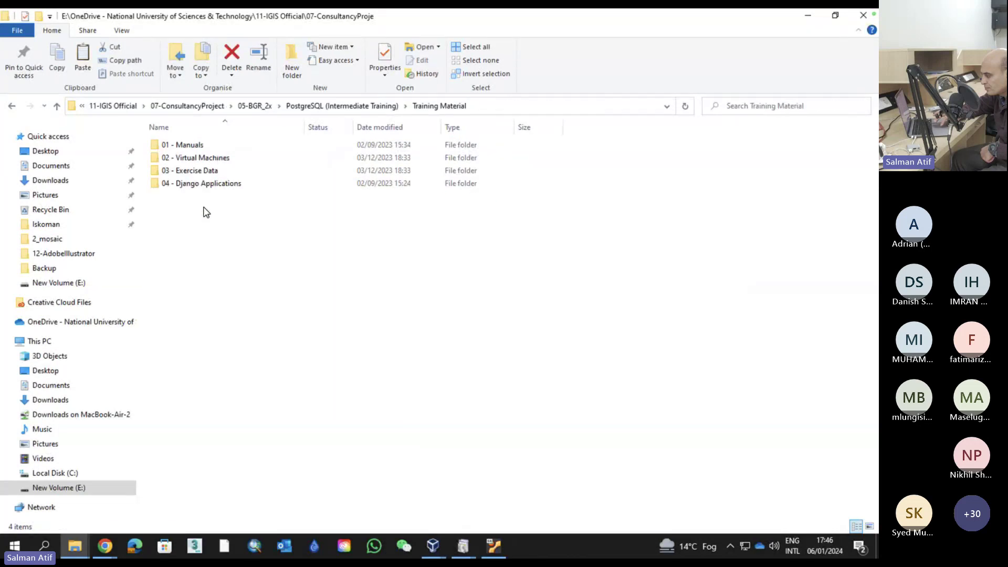
pyautogui.doubleClick(228, 145)
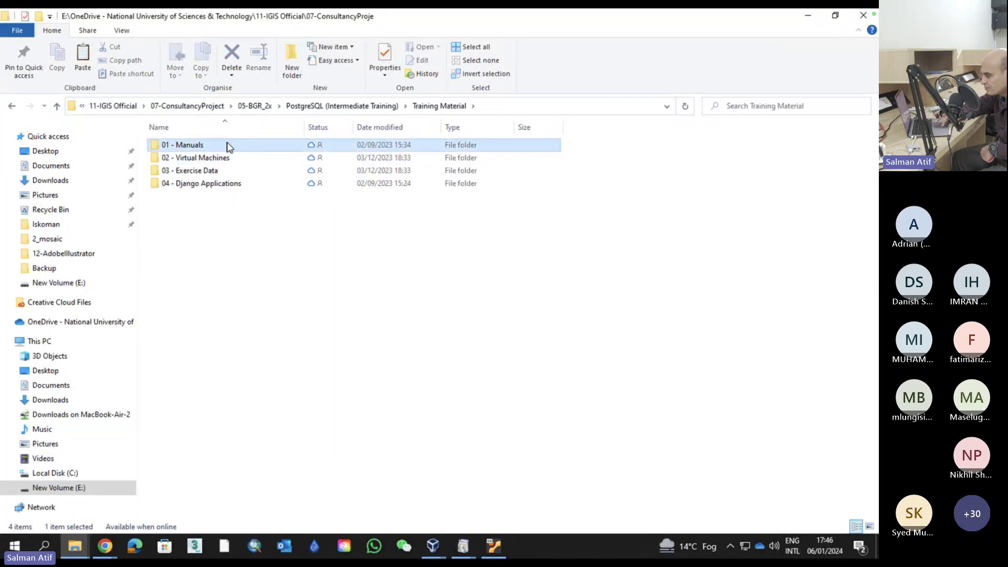
pyautogui.click(222, 159)
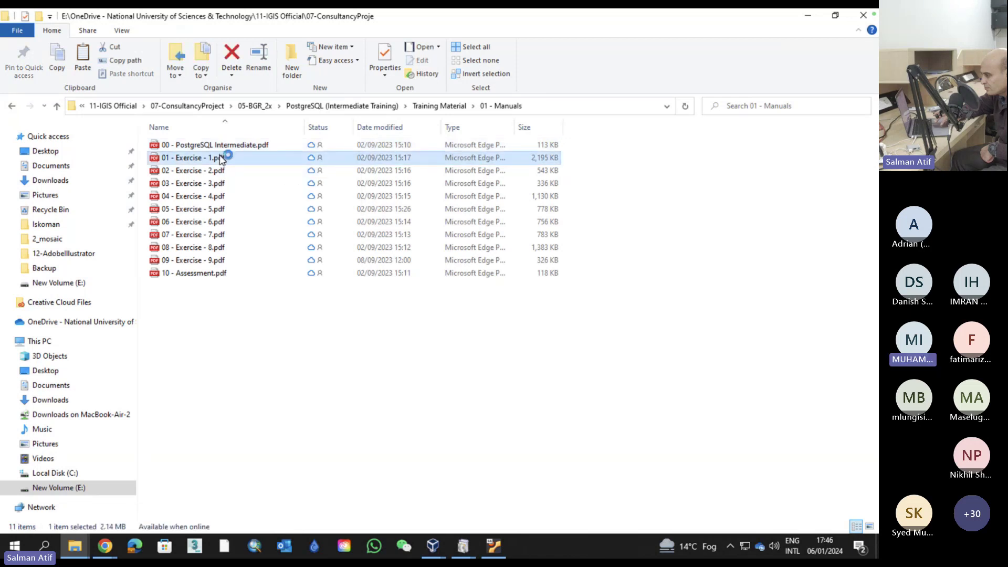
pyautogui.doubleClick(224, 156)
pyautogui.click(499, 555)
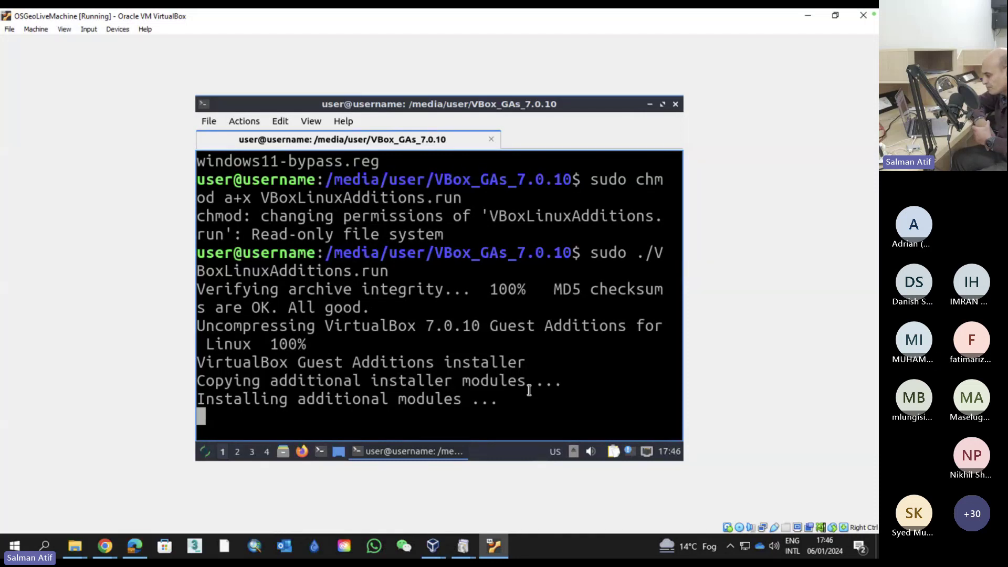
# Scroll through 01 - Exercise - 1.pdf in Edge to its final page 13, then close it
pyautogui.click(135, 546)
pyautogui.scroll(-20, 356, 358)
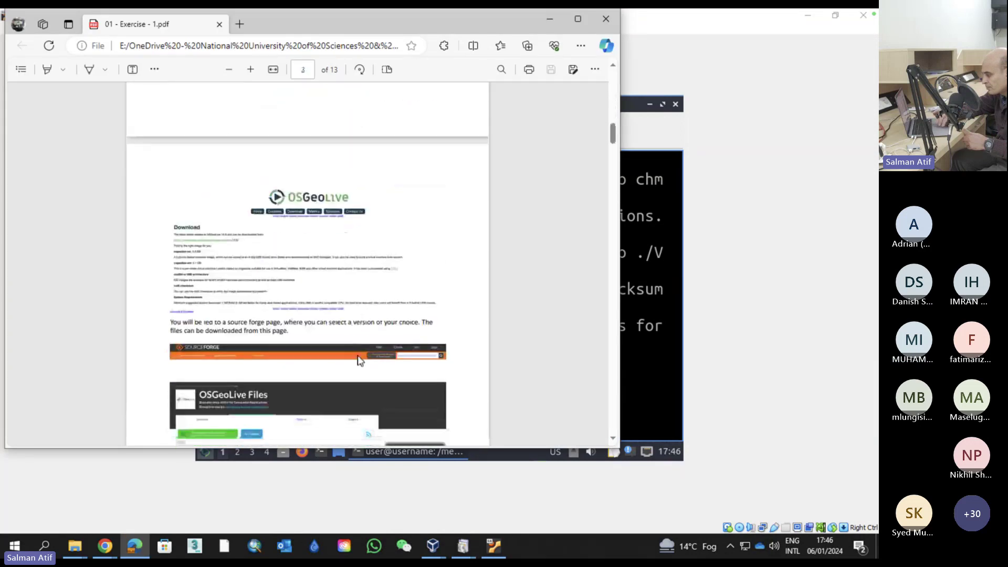
pyautogui.scroll(-10, 358, 361)
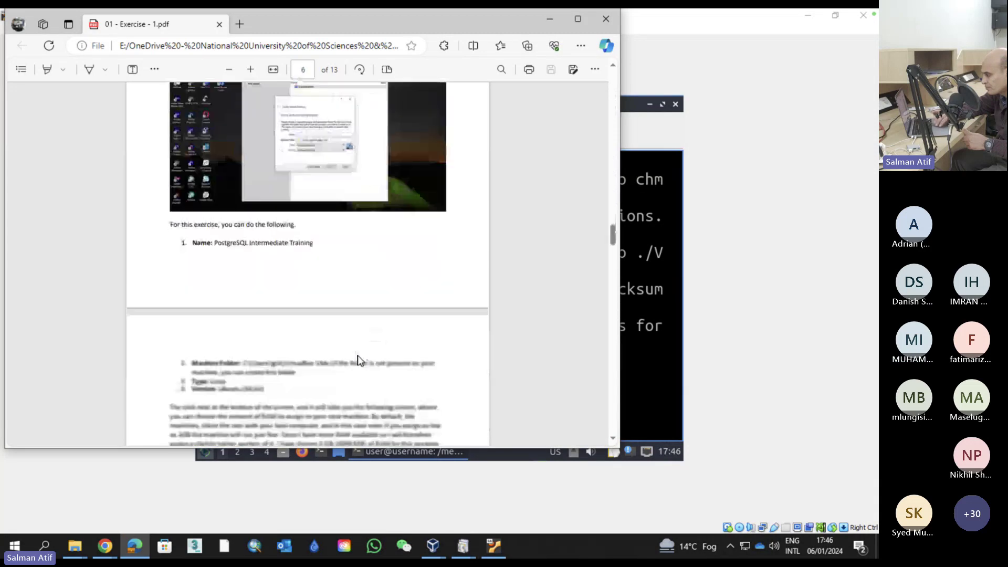
pyautogui.scroll(-7, 357, 360)
pyautogui.scroll(4, 359, 360)
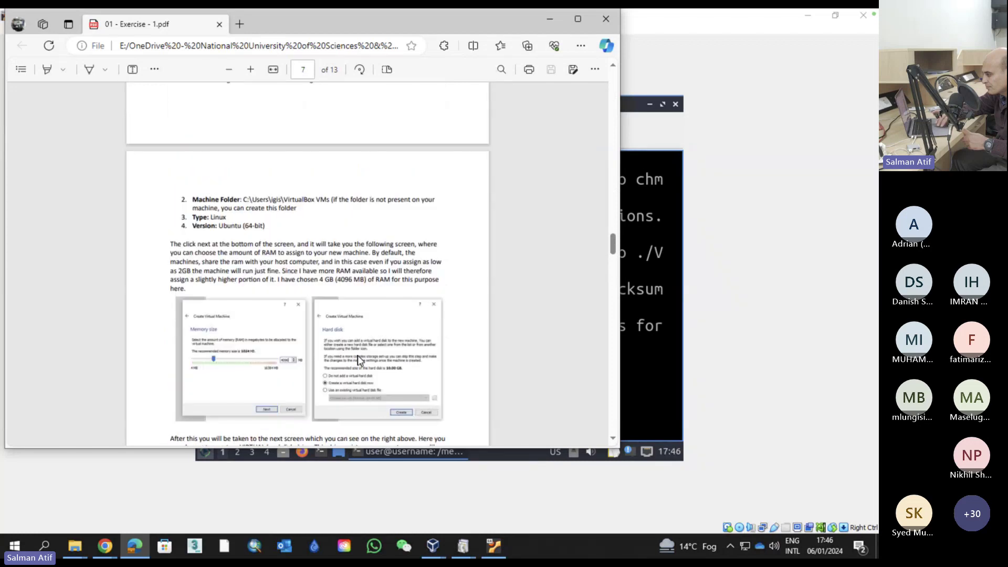
pyautogui.scroll(3, 359, 361)
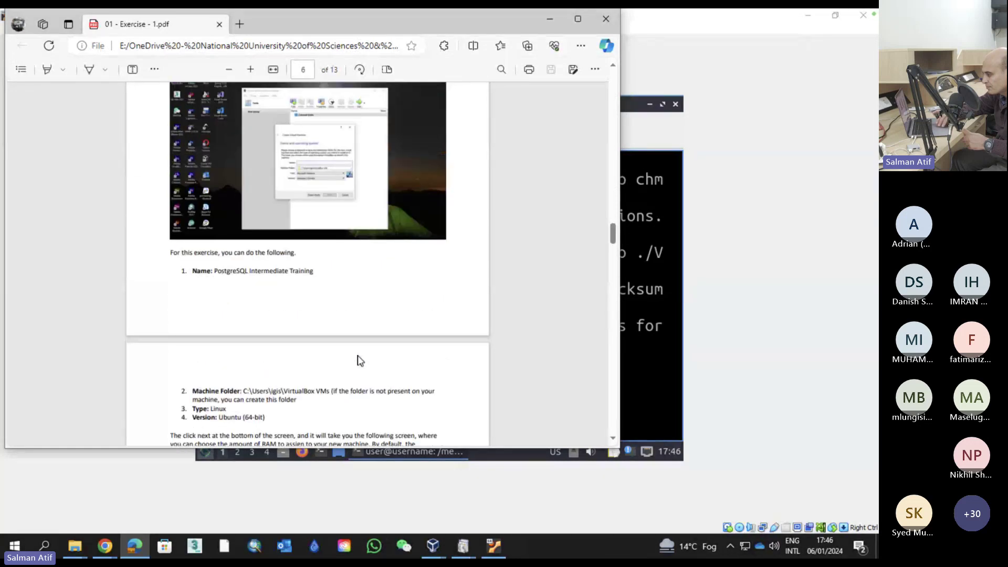
pyautogui.scroll(-15, 358, 360)
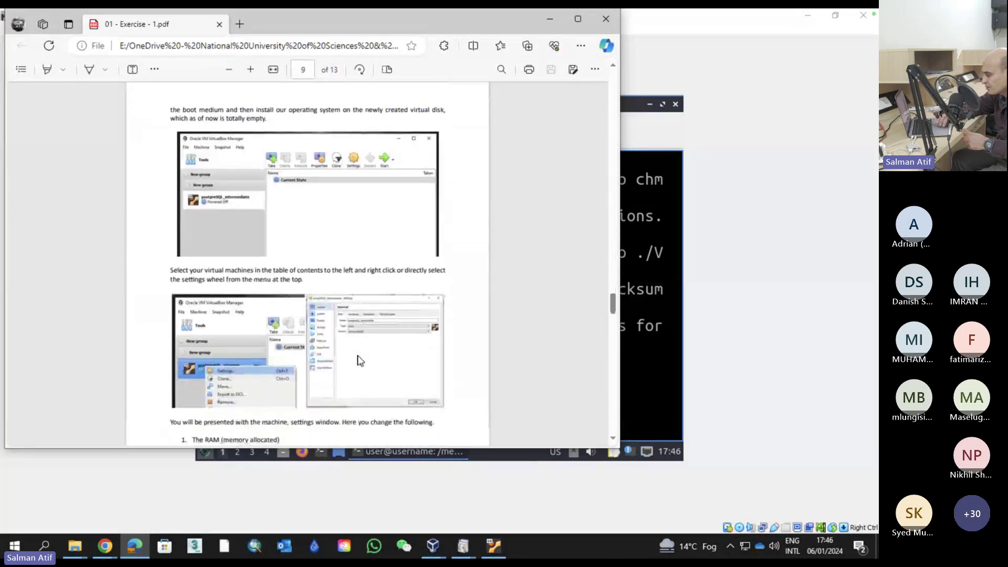
pyautogui.scroll(-12, 359, 361)
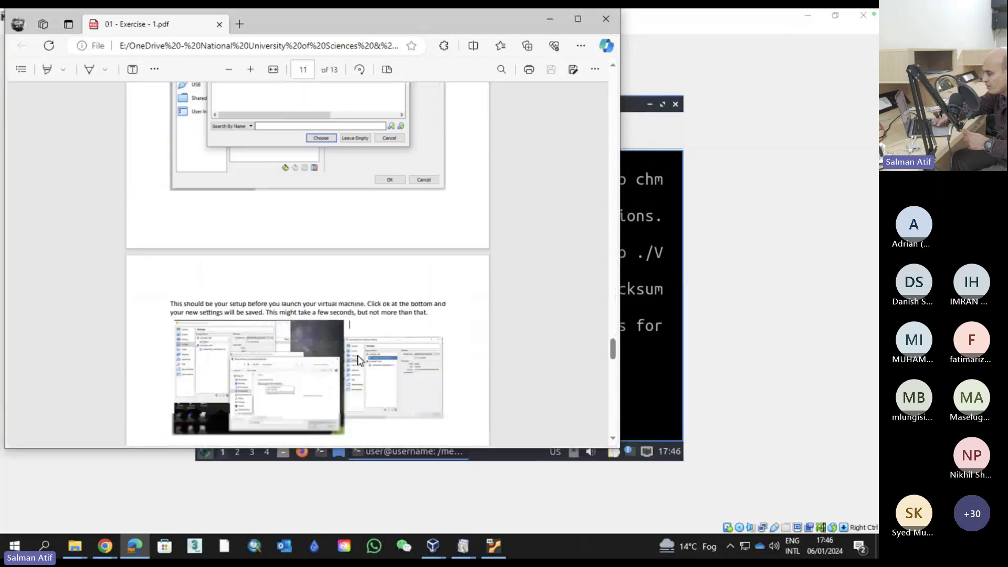
pyautogui.scroll(-10, 359, 361)
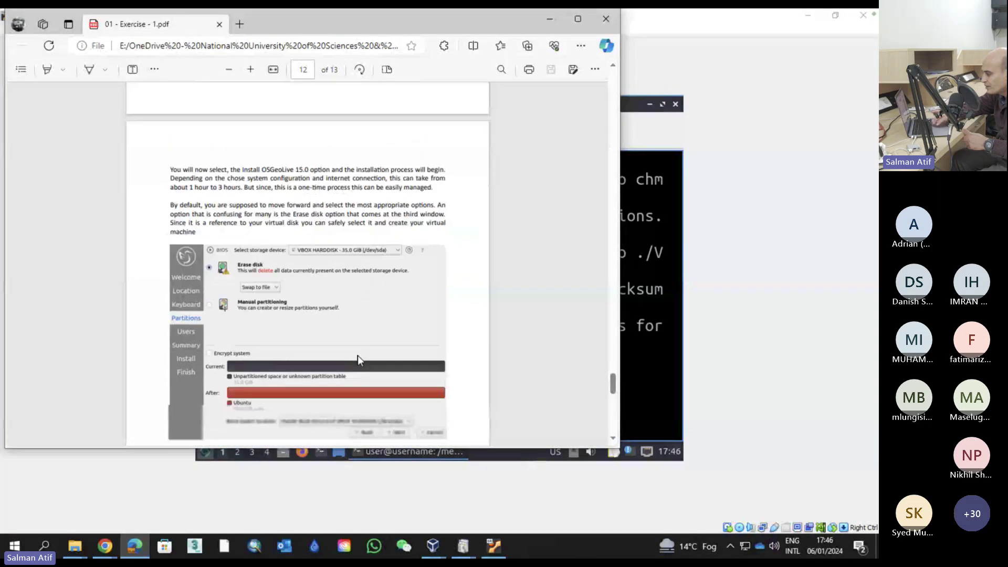
pyautogui.scroll(-10, 358, 359)
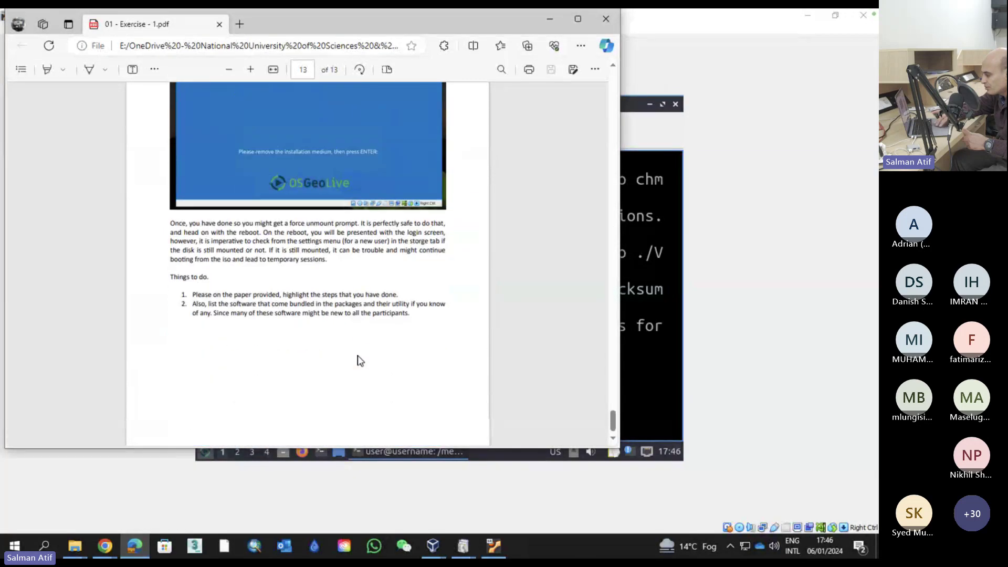
pyautogui.click(604, 19)
# Open 02 - Exercise - 2.pdf from the 01 - Manuals folder
pyautogui.moveTo(74, 544)
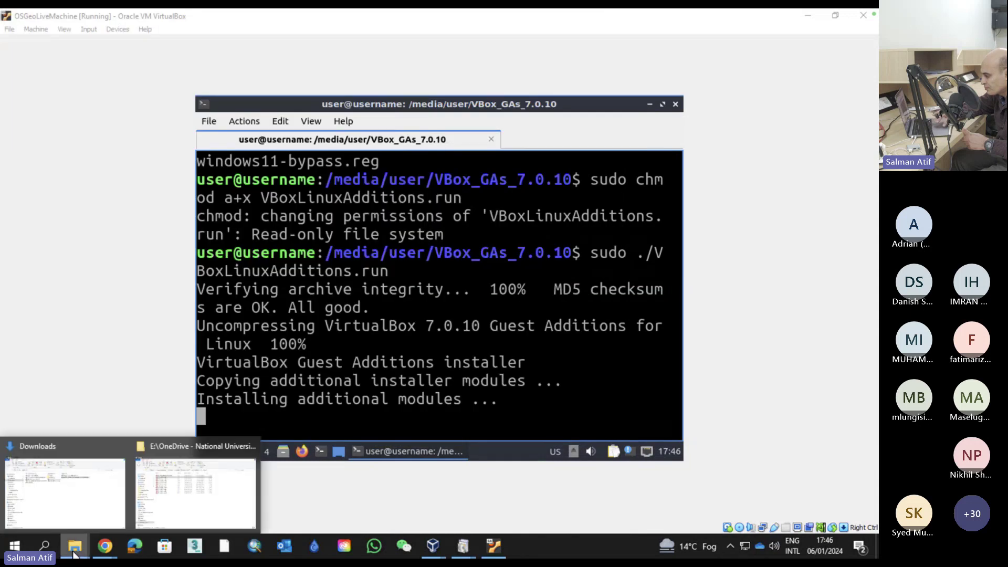
pyautogui.click(218, 471)
pyautogui.doubleClick(210, 171)
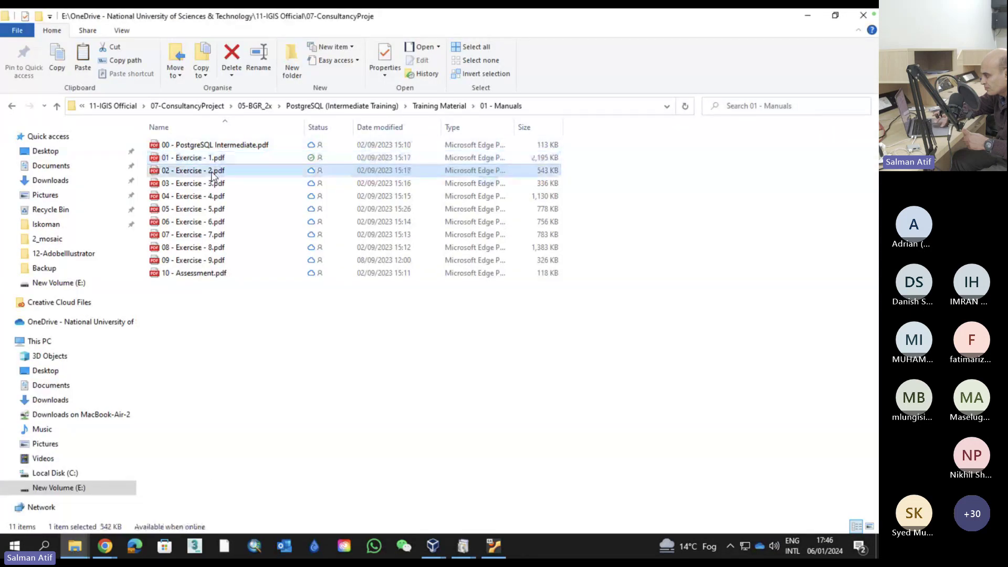
pyautogui.click(490, 549)
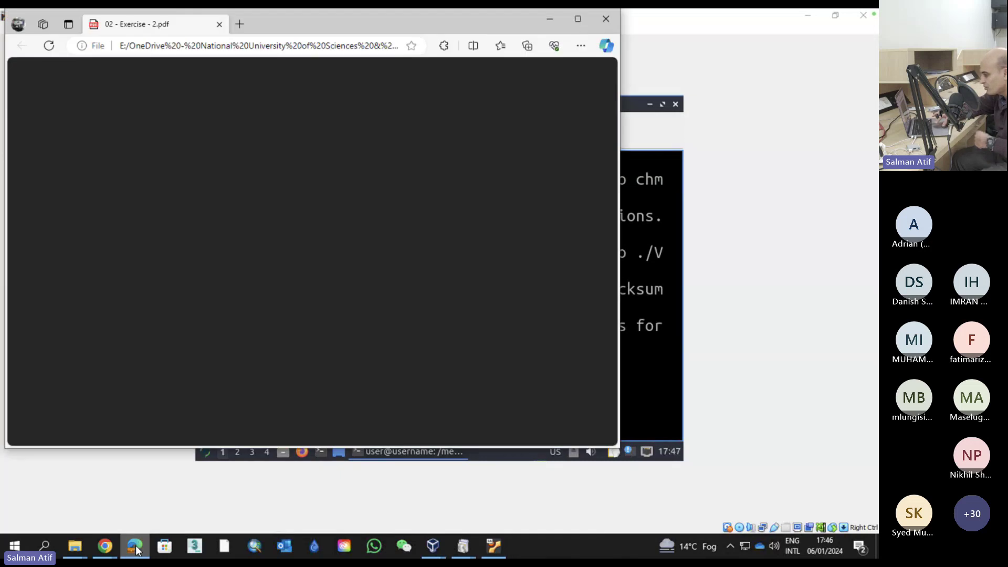
# Copy the page 2 line 'sudo apt install build-essential dkms linux-headers-$(uname -r)', then return to the VM
pyautogui.scroll(-3, 266, 311)
pyautogui.scroll(-10, 267, 311)
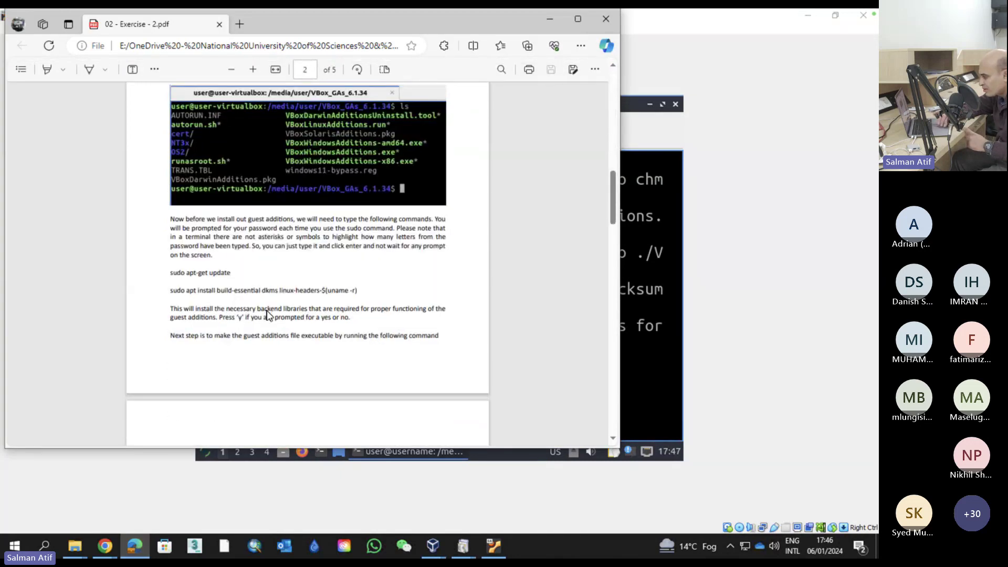
pyautogui.tripleClick(249, 293)
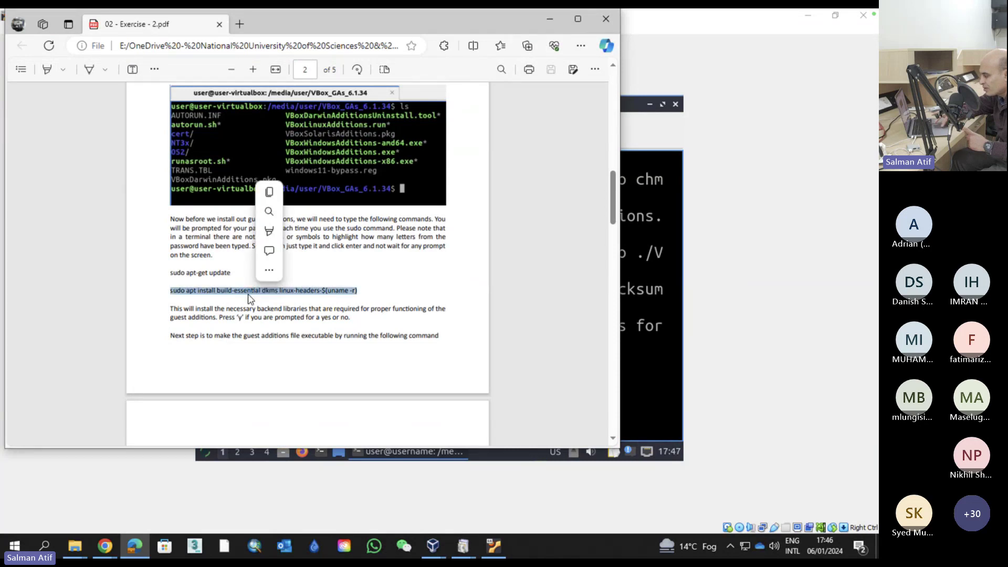
pyautogui.rightClick(302, 288)
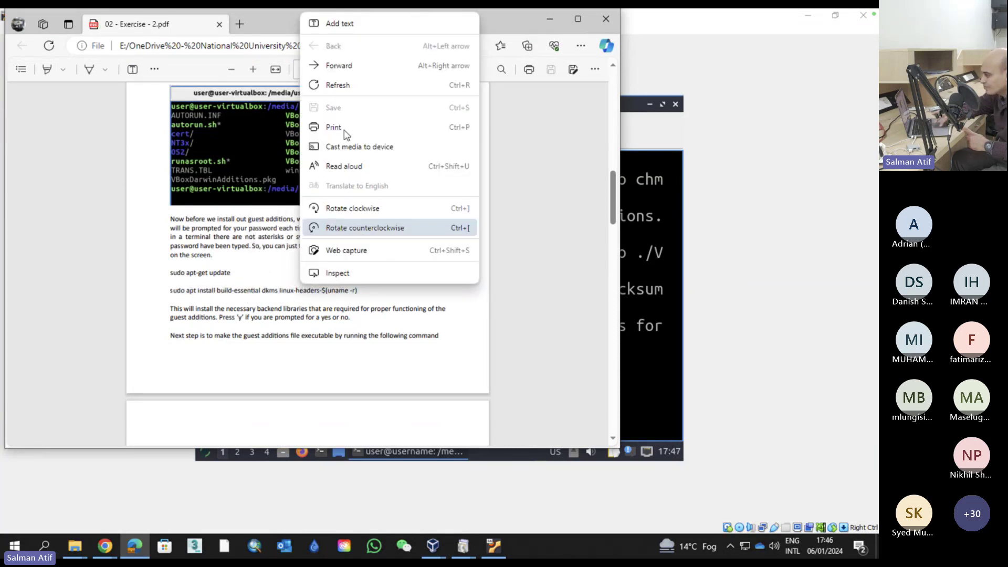
pyautogui.click(264, 297)
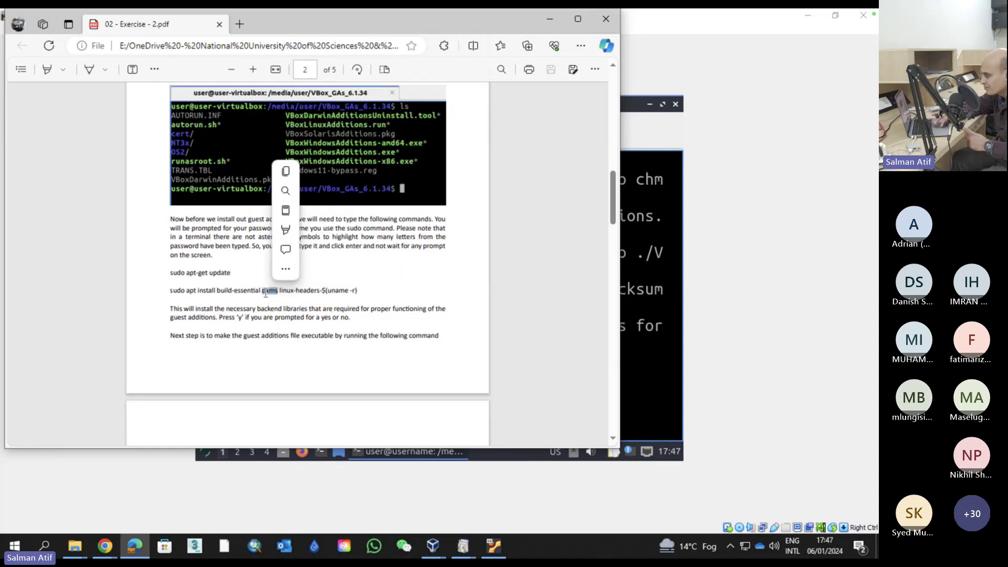
pyautogui.tripleClick(265, 293)
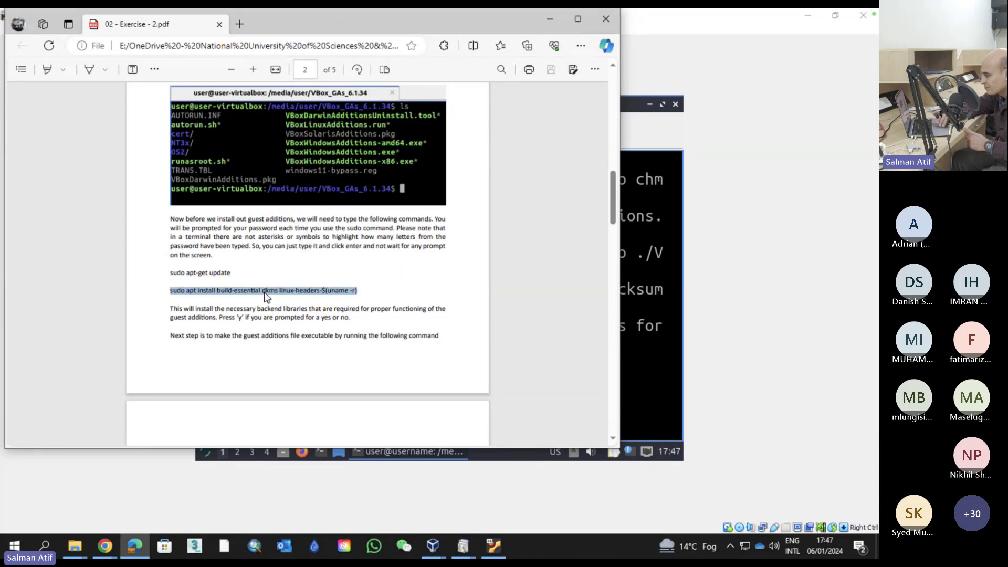
pyautogui.rightClick(265, 297)
pyautogui.click(295, 345)
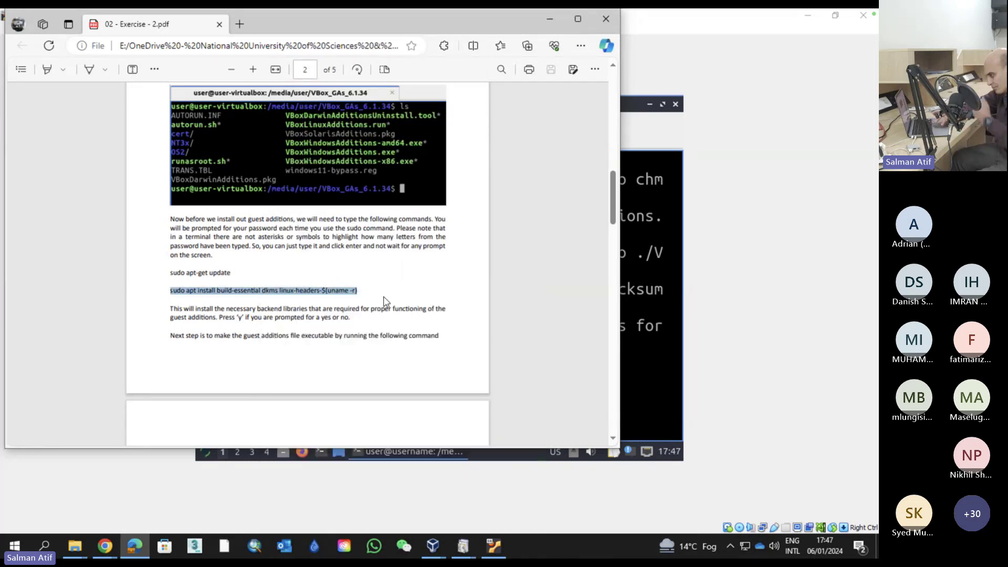
pyautogui.click(384, 297)
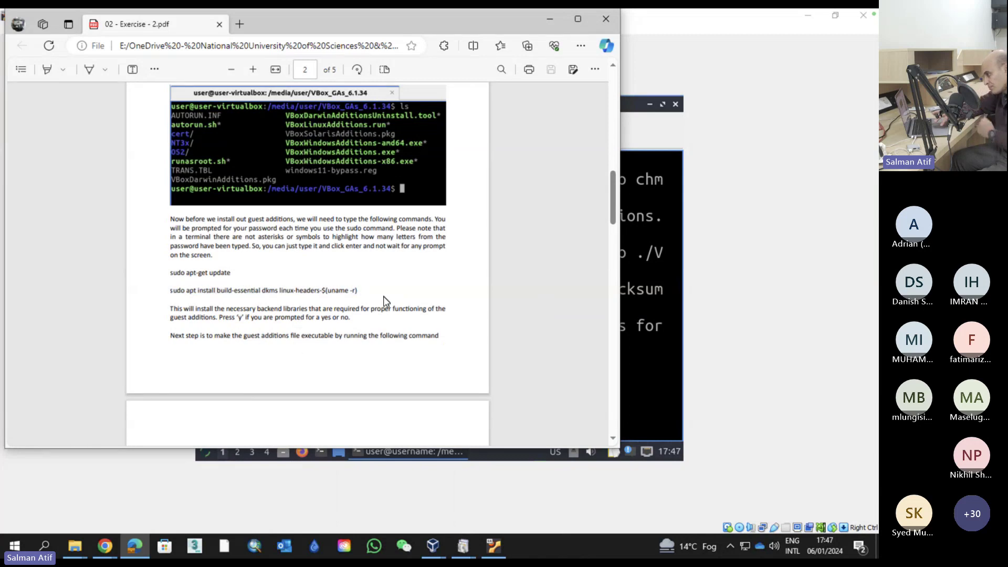
pyautogui.click(657, 390)
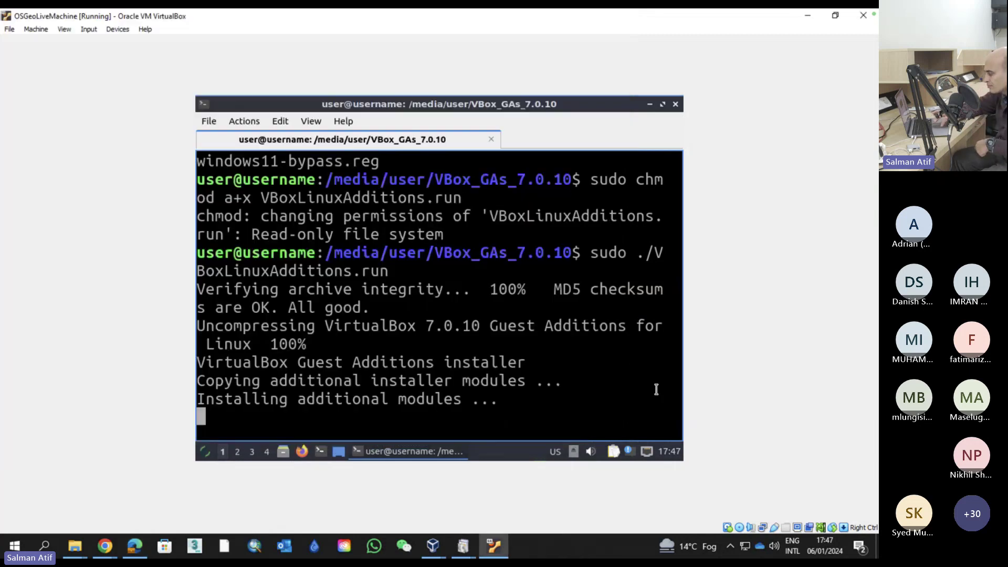
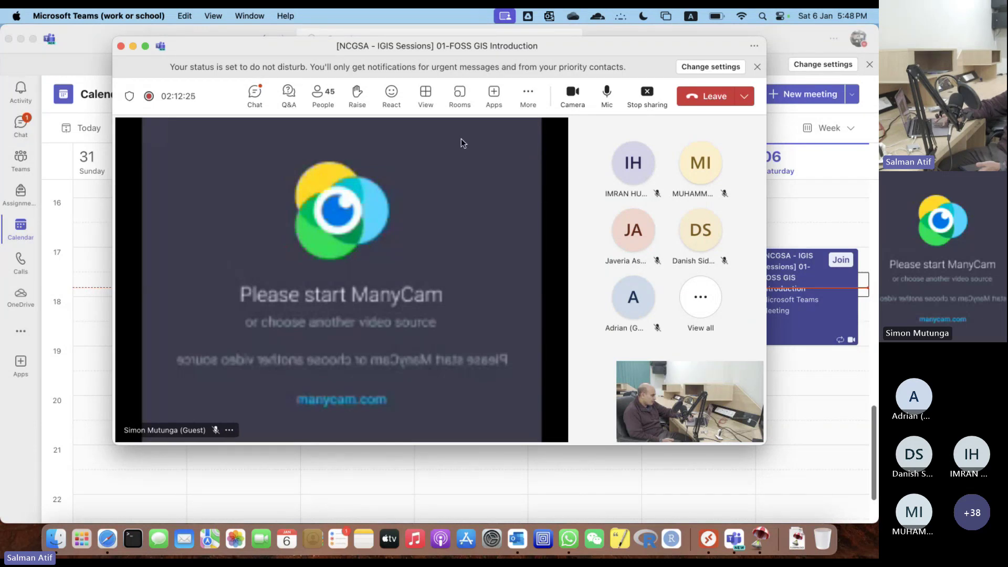
# Show the Teams participants panel with 'In this meeting (46)' collapsed, then dismiss the video tile menu
pyautogui.click(314, 106)
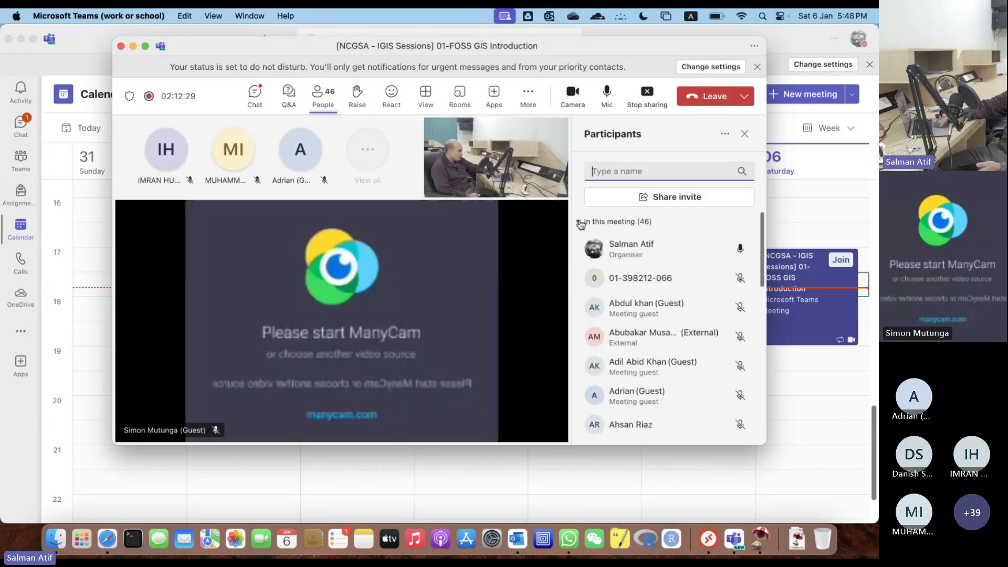
pyautogui.click(579, 222)
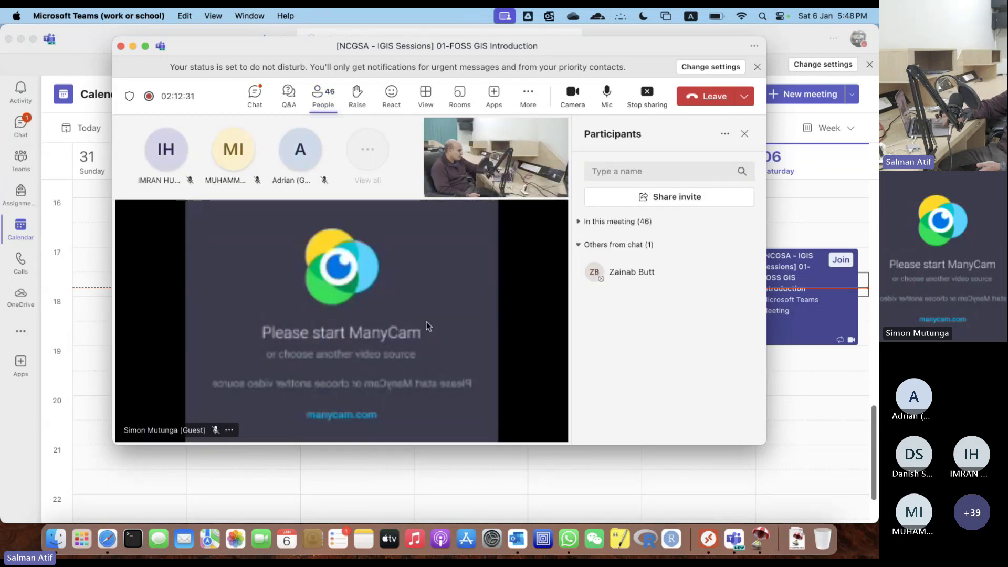
pyautogui.click(229, 431)
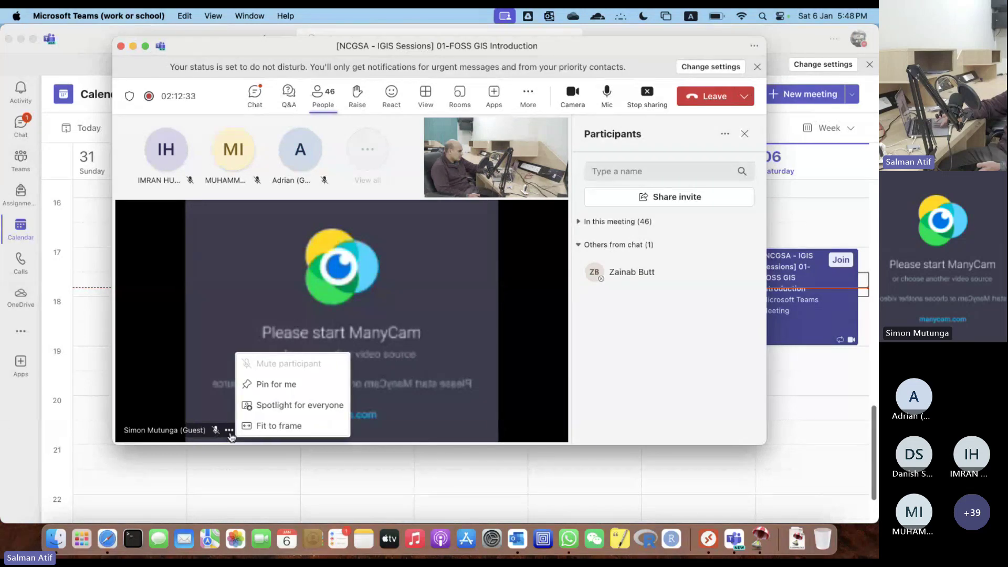
pyautogui.click(212, 394)
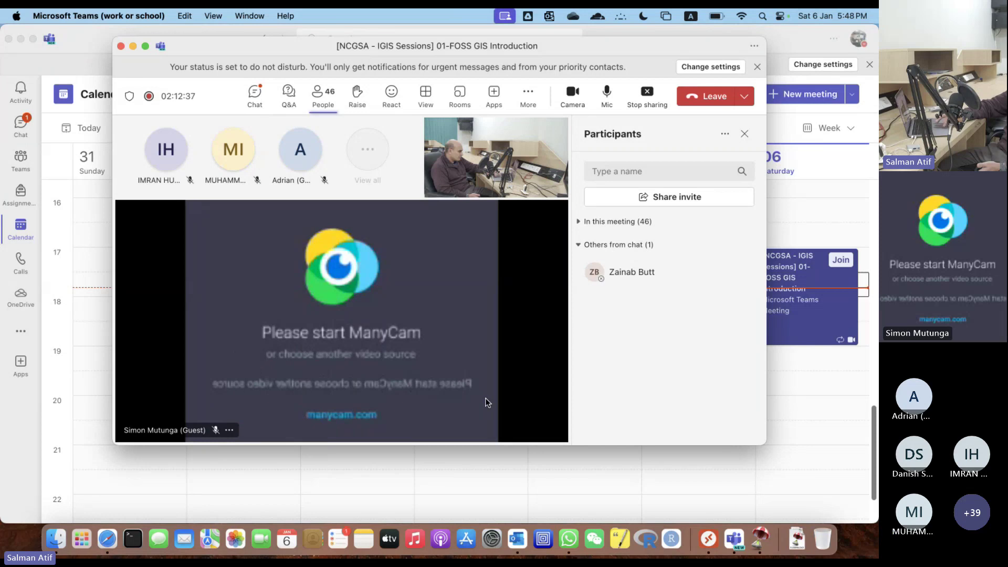
# Run sudo apt-get update in the OSGeoLive guest terminal
pyautogui.hotkey('ctrl', 'Right')
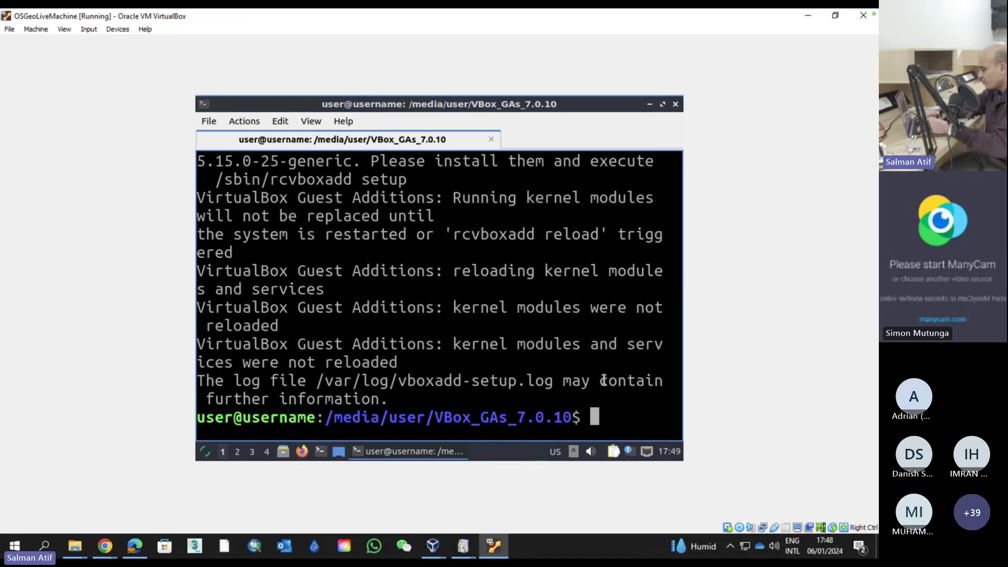
pyautogui.write('sudo apt-get update')
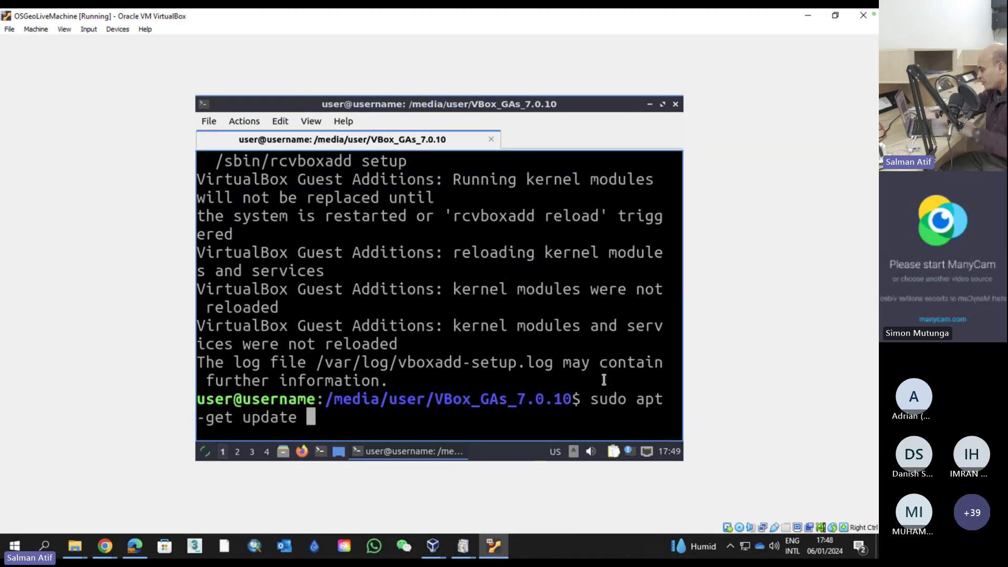
pyautogui.press('Return')
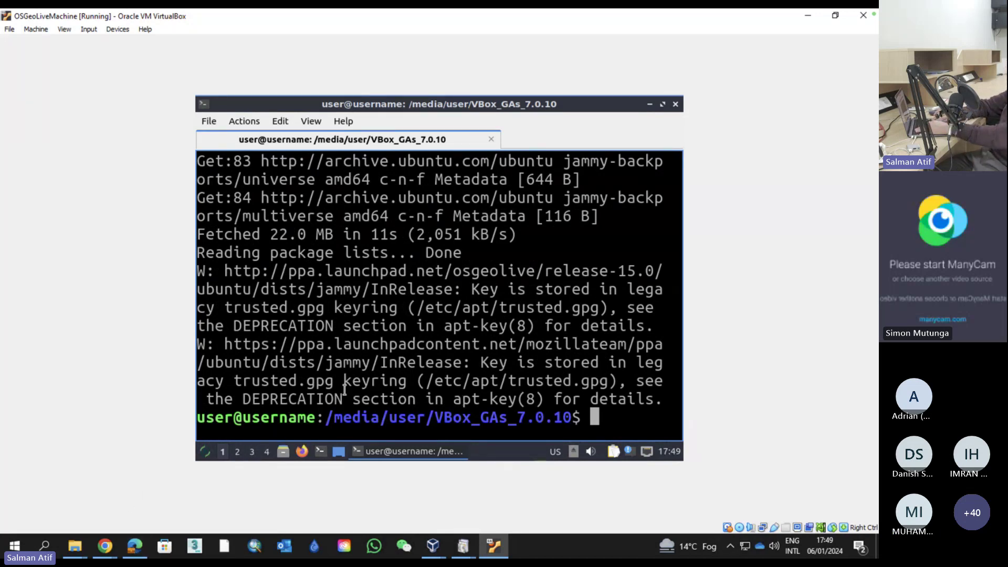
# Bring the Exercise 2 PDF forward and shrink it; minimize VirtualBox, File Explorer and Chrome
pyautogui.click(134, 548)
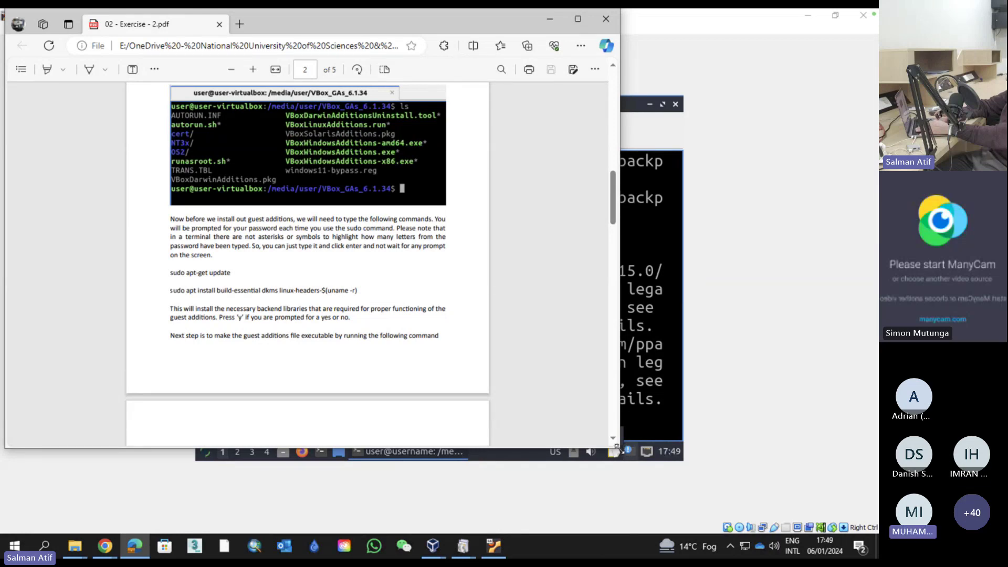
pyautogui.moveTo(620, 449); pyautogui.dragTo(609, 352)
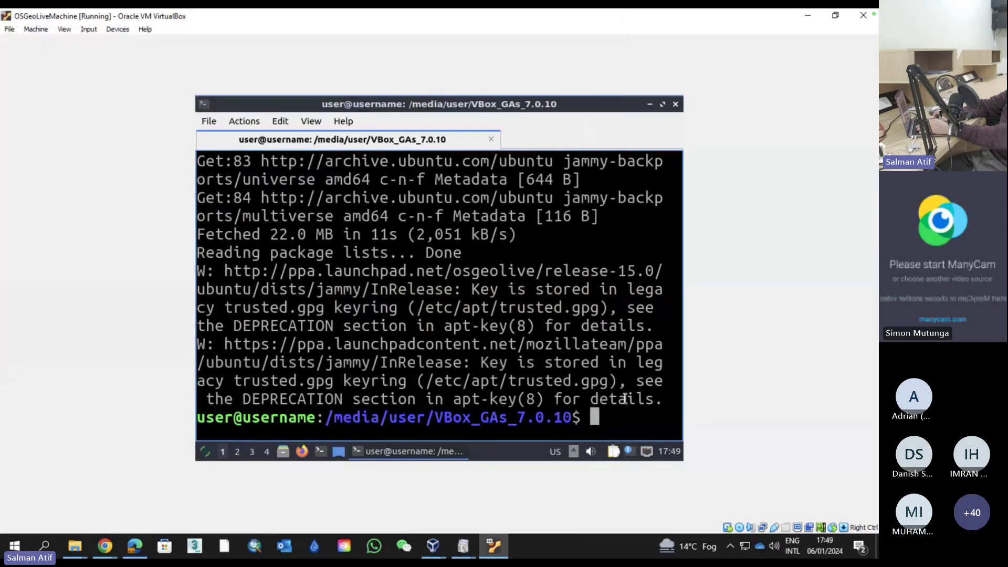
pyautogui.click(626, 398)
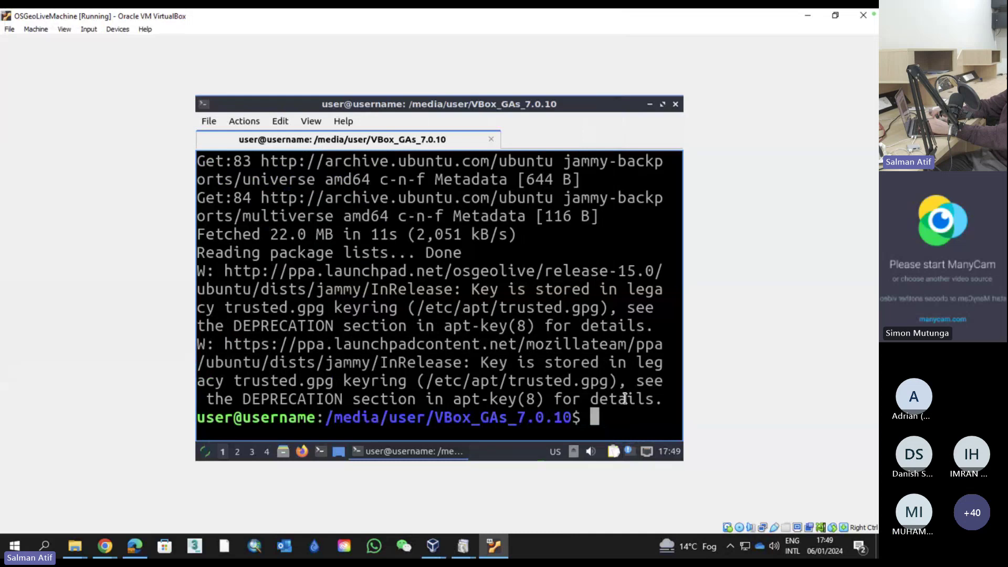
pyautogui.click(497, 549)
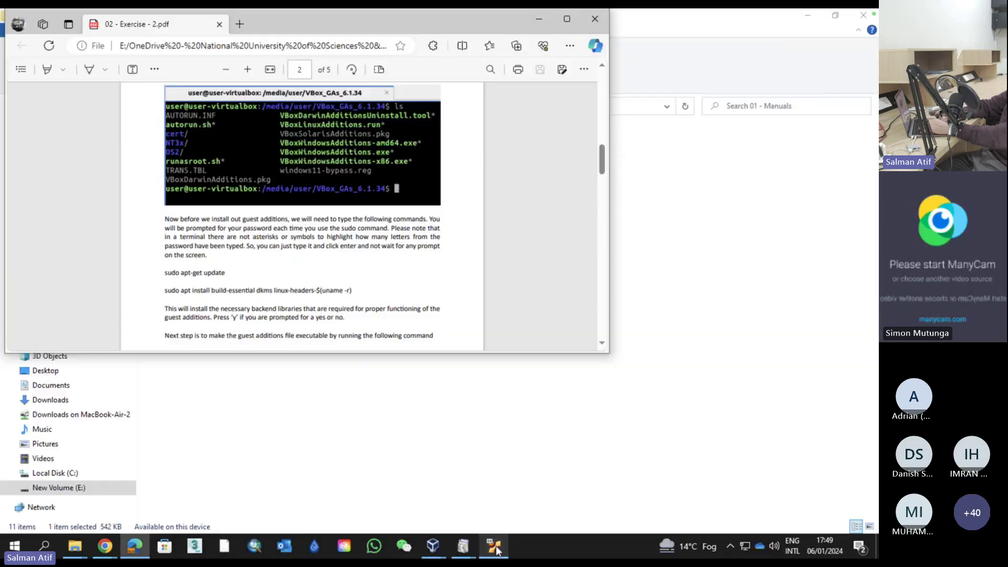
pyautogui.click(809, 16)
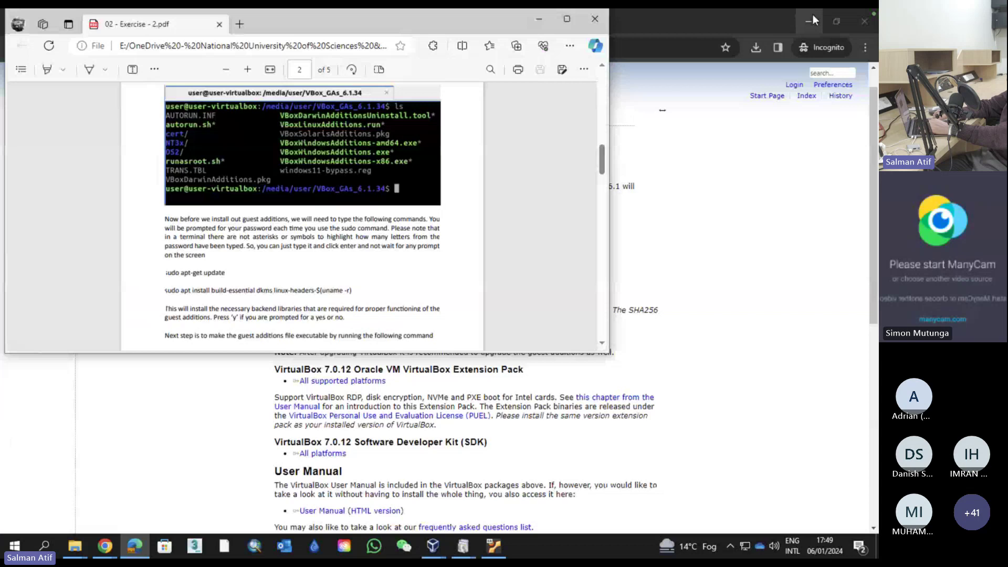
pyautogui.click(812, 17)
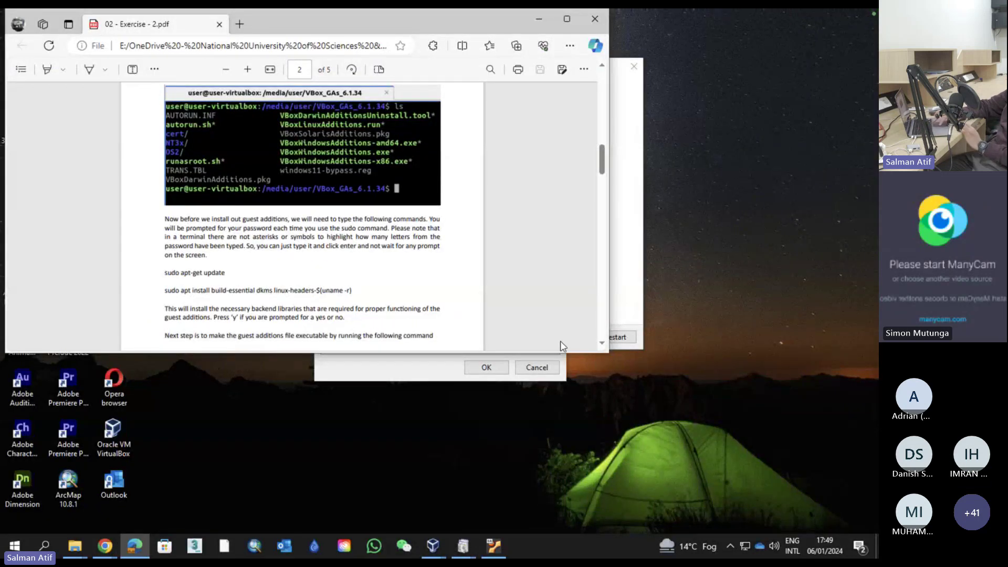
# Decline the Windows Features restart and restore VirtualBox to a smaller window
pyautogui.click(546, 371)
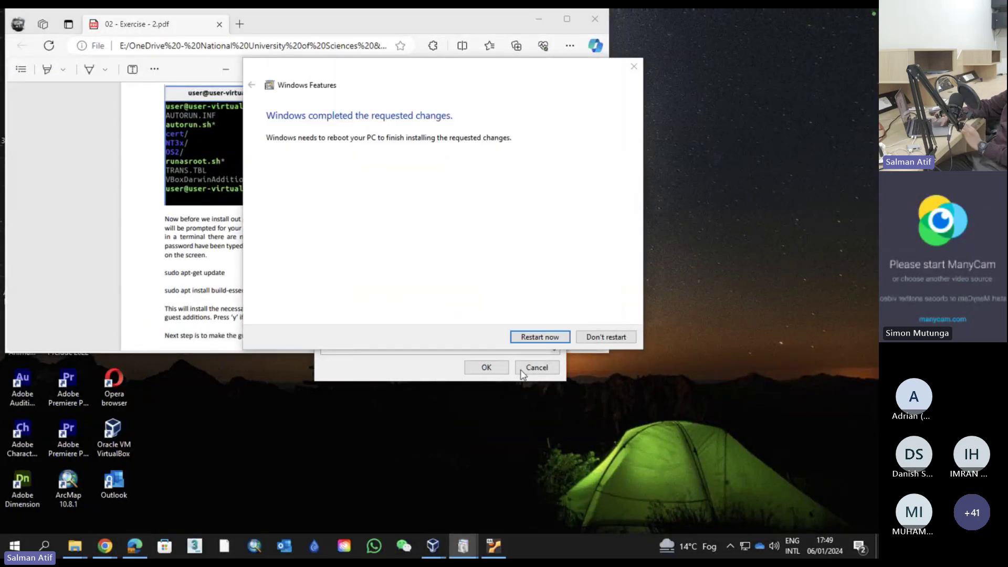
pyautogui.click(601, 340)
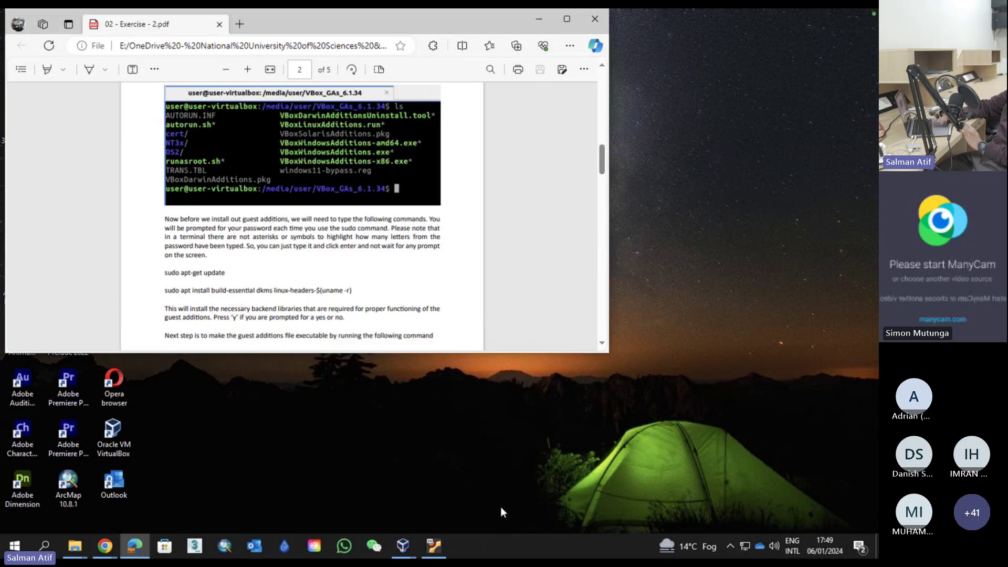
pyautogui.click(463, 546)
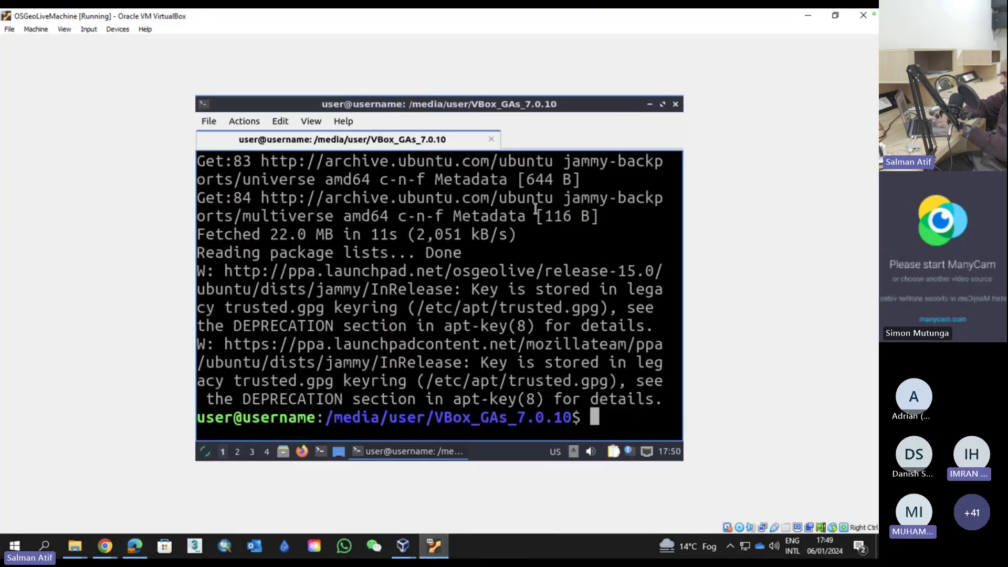
pyautogui.click(836, 15)
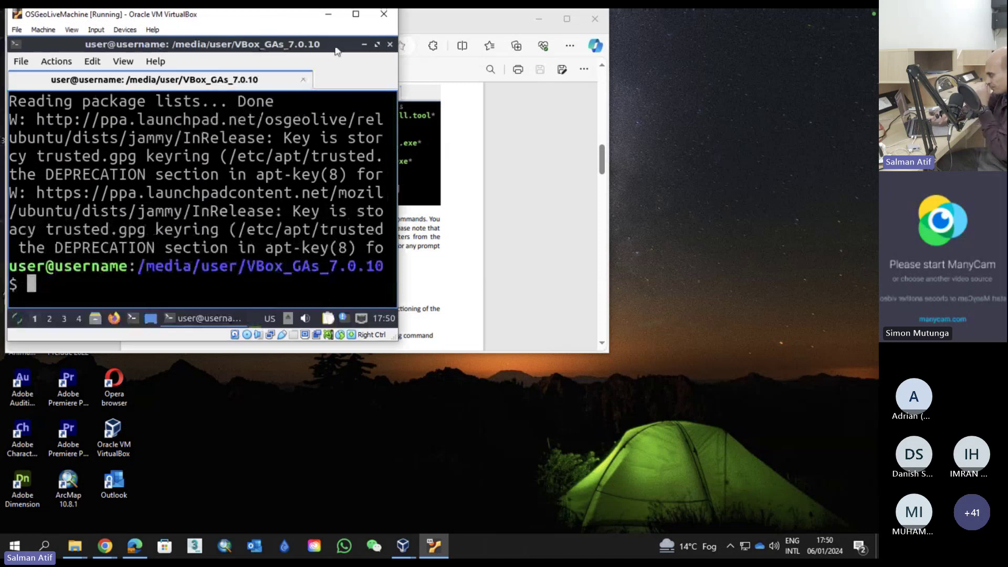
# Move the VM window centre-right and type sudo apt-get install build-essential dkms linux-headers-$(uname -r)
pyautogui.moveTo(271, 22); pyautogui.dragTo(746, 162)
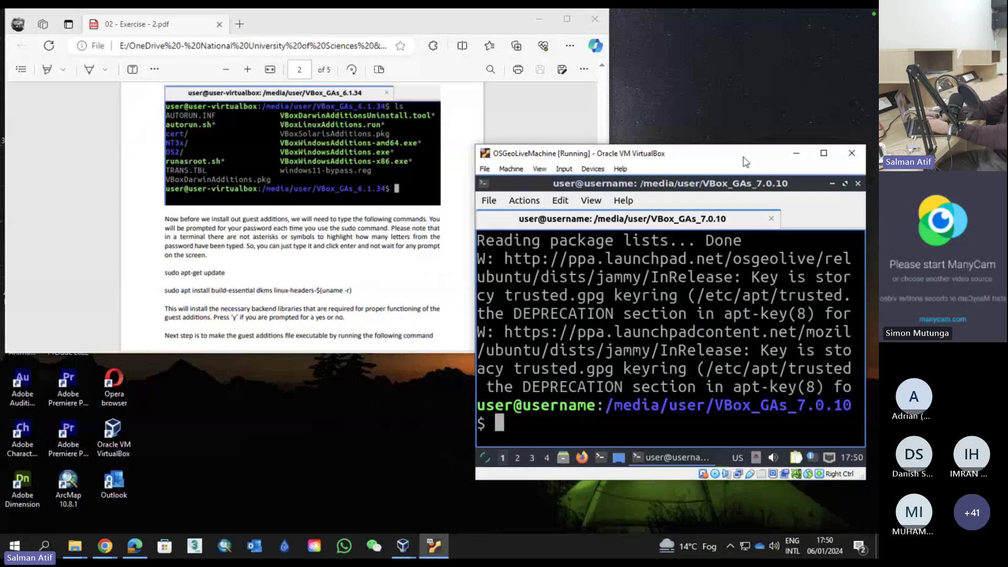
pyautogui.write('sudo')
pyautogui.press('BackSpace')
pyautogui.press('BackSpace')
pyautogui.press('BackSpace')
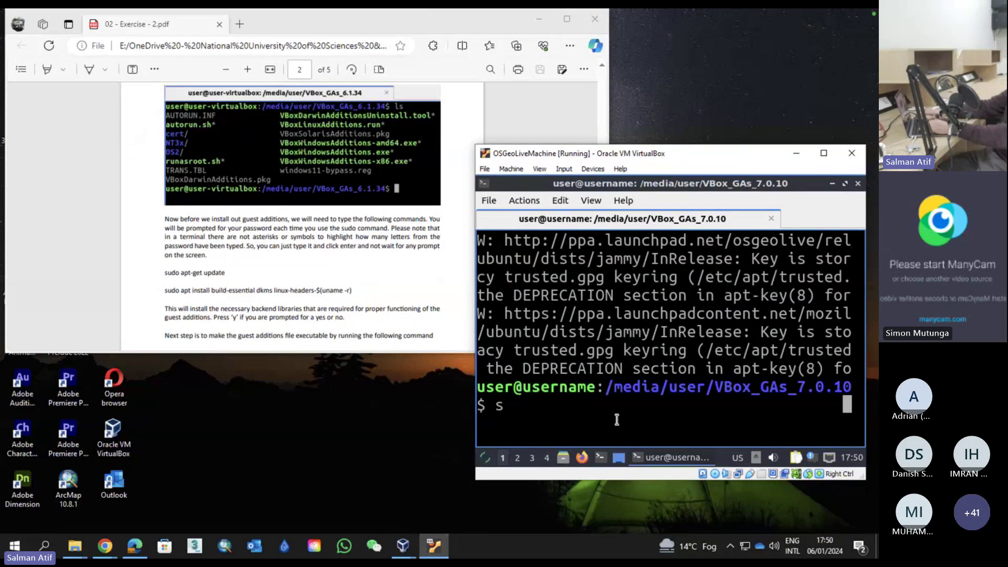
pyautogui.press('Return')
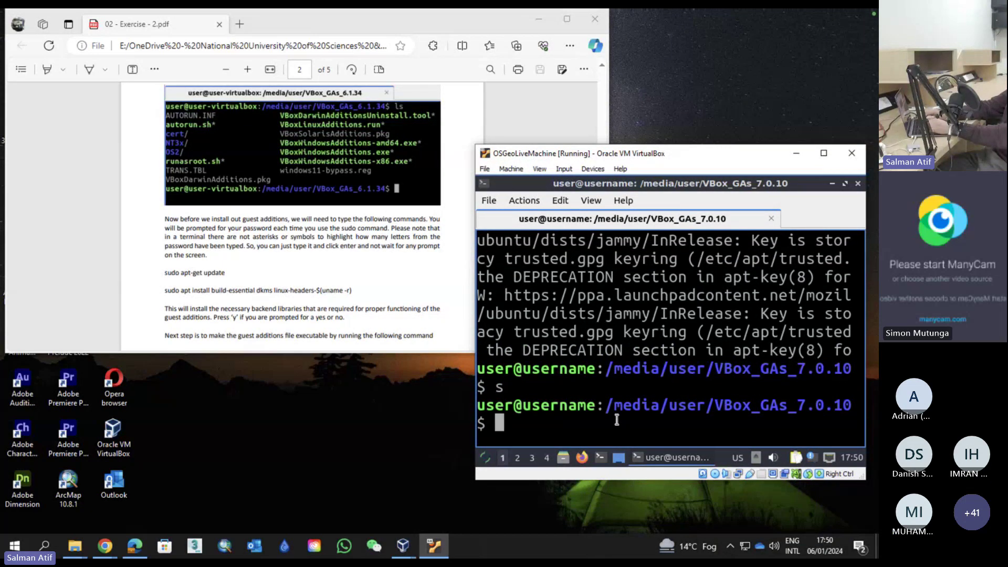
pyautogui.write('sudo ')
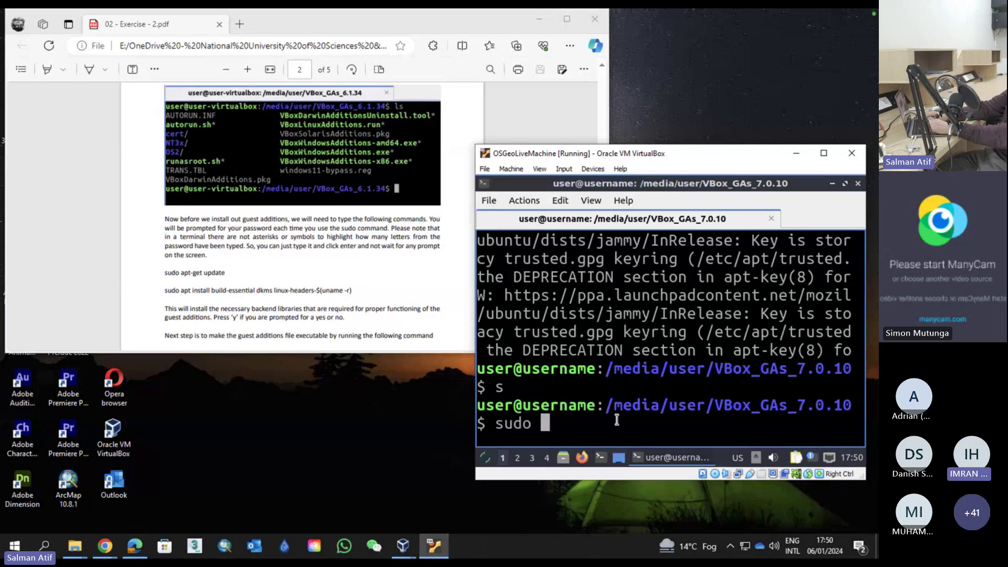
pyautogui.write('apt-get instal')
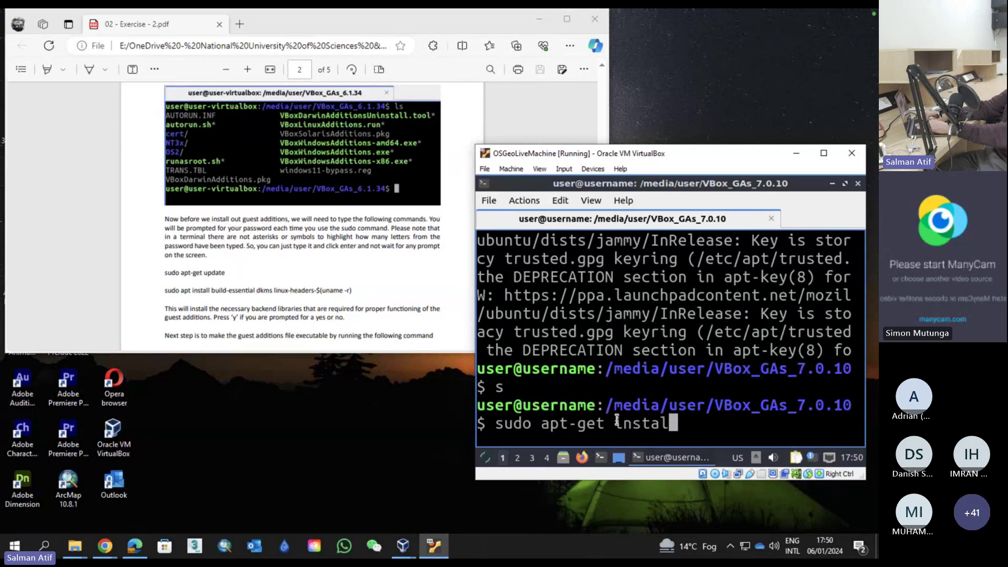
pyautogui.write('l build-esstnt')
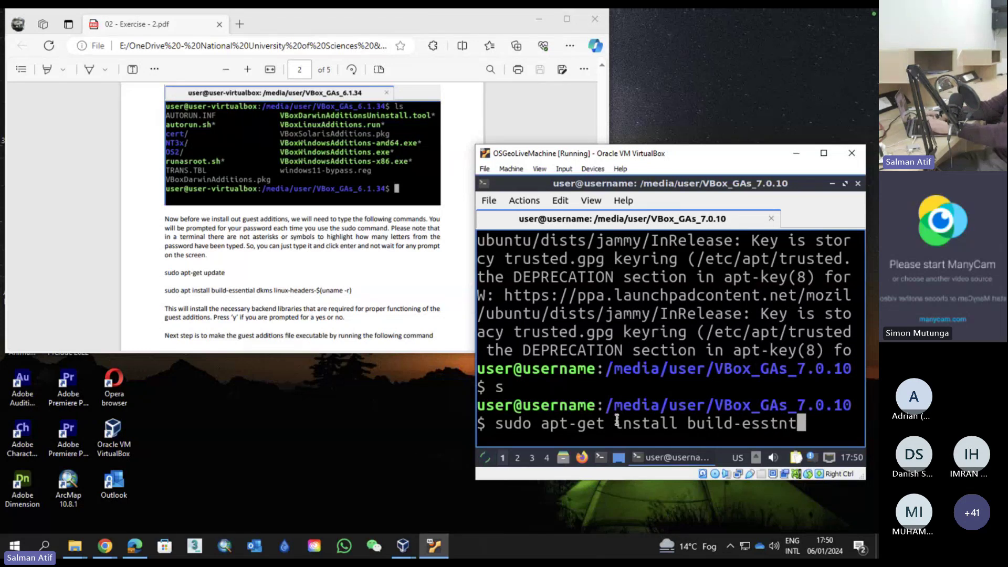
pyautogui.press('BackSpace')
pyautogui.press('BackSpace')
pyautogui.press('BackSpace')
pyautogui.write('ential')
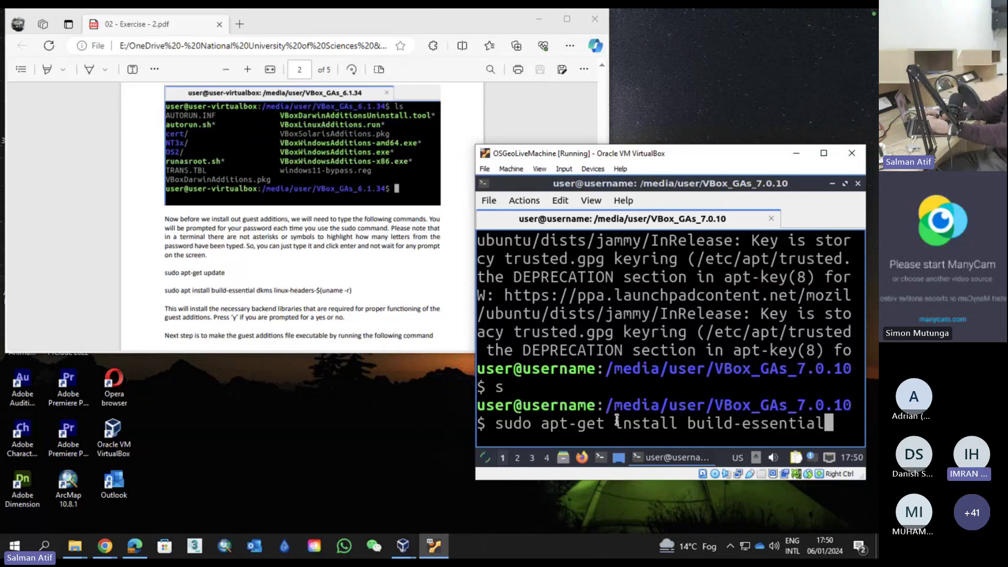
pyautogui.write('dkms ')
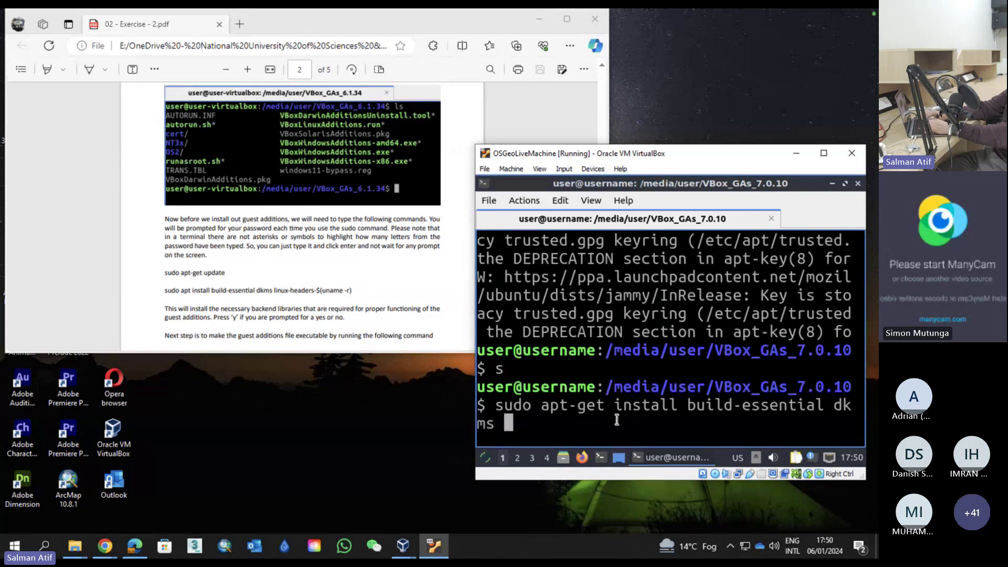
pyautogui.write('linux-')
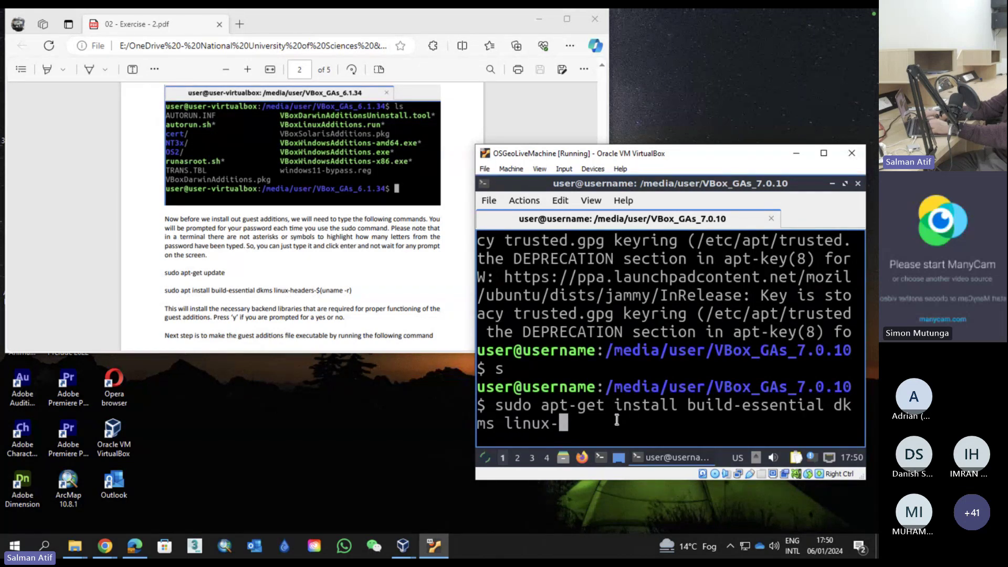
pyautogui.write('headers')
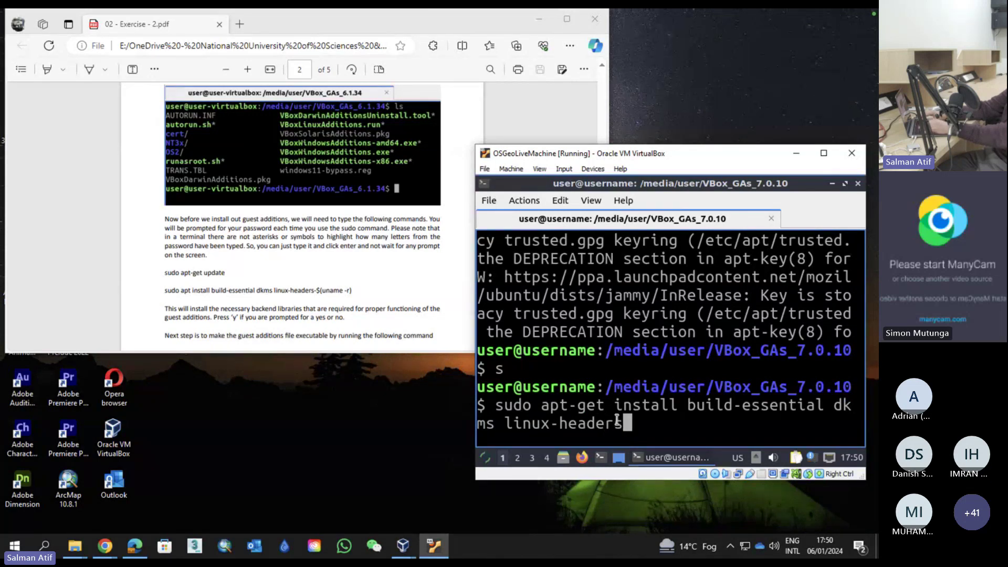
pyautogui.write('-$')
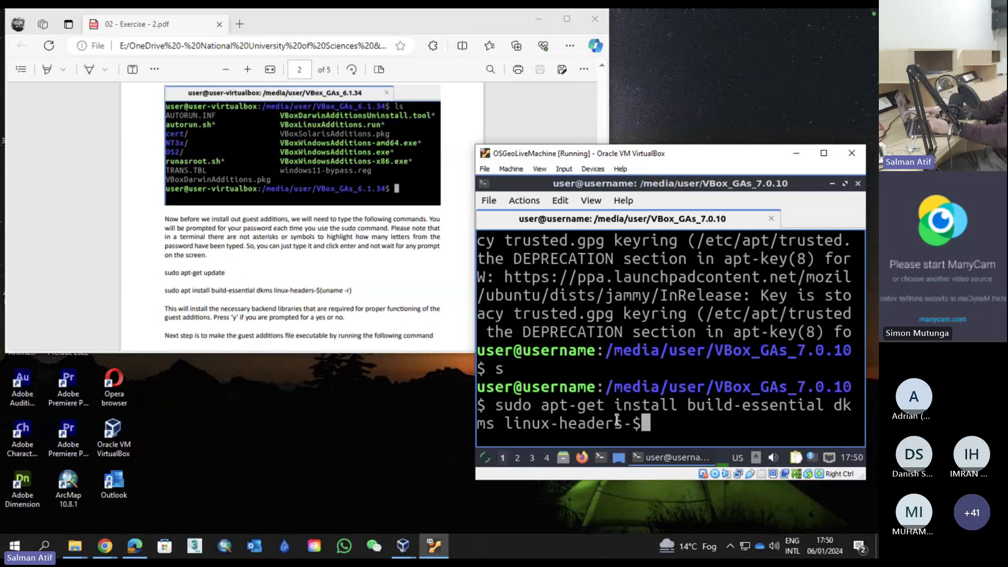
pyautogui.write('(unam')
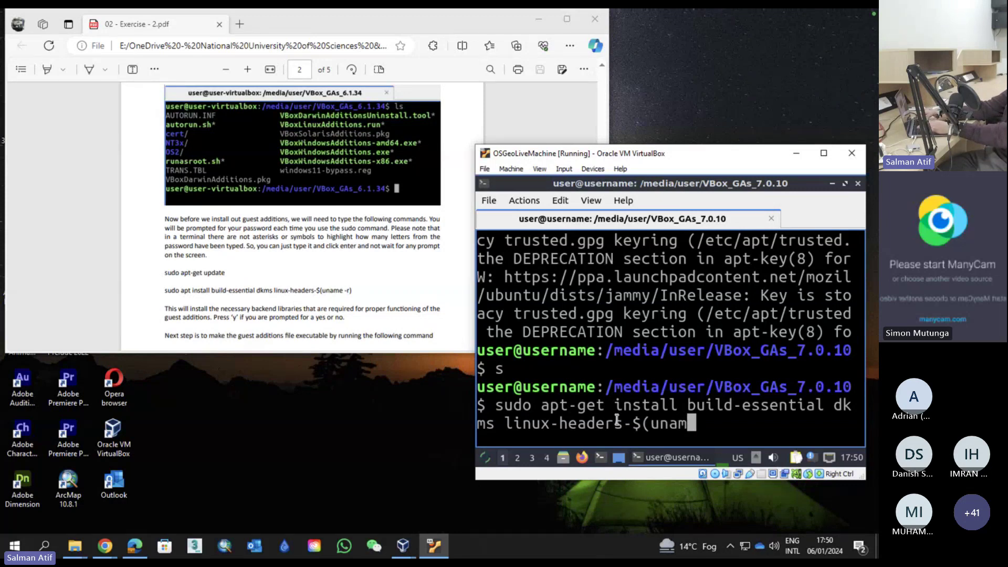
pyautogui.write('e -r)')
# Run the build-essential install and confirm it with y
pyautogui.press('Return')
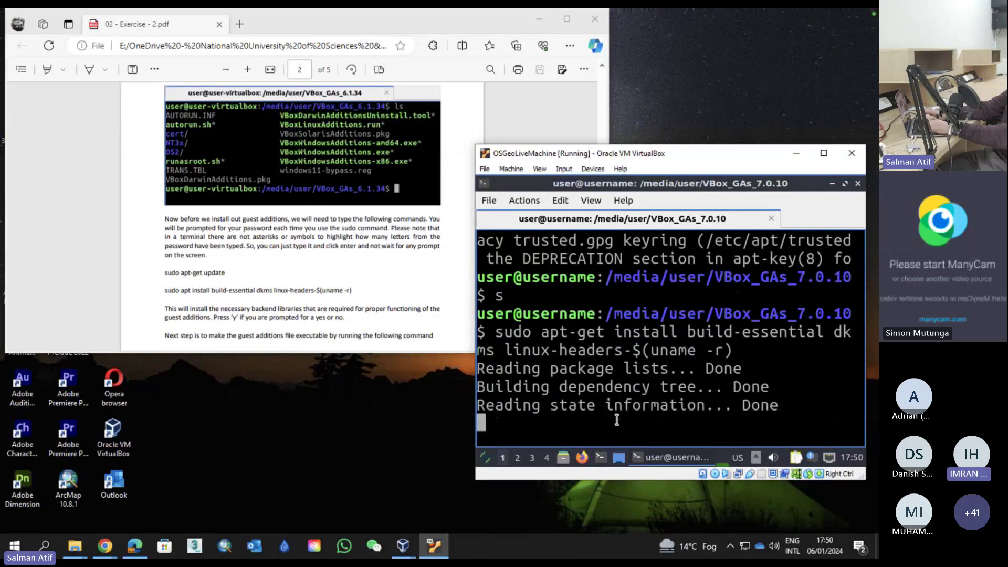
pyautogui.write('y')
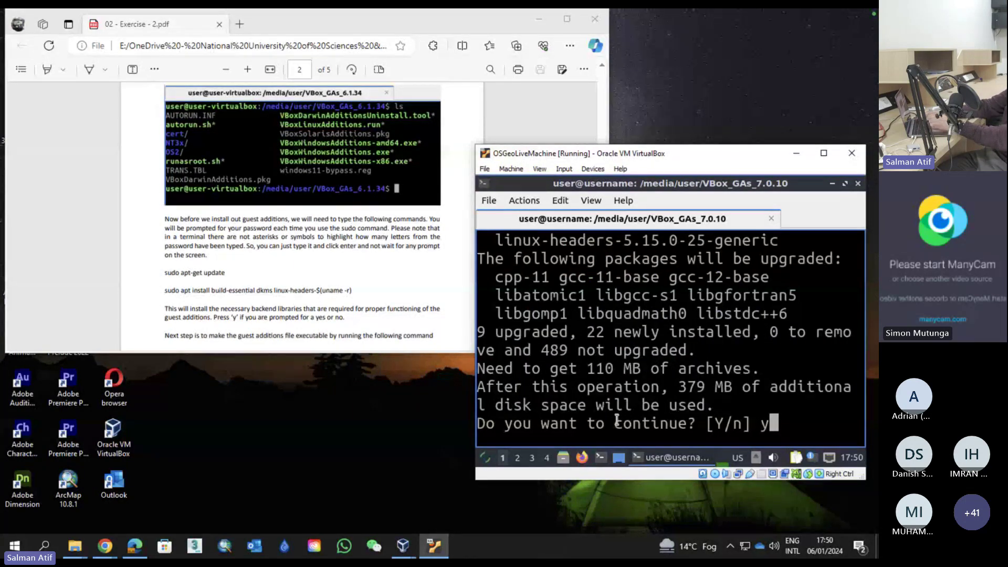
pyautogui.press('Return')
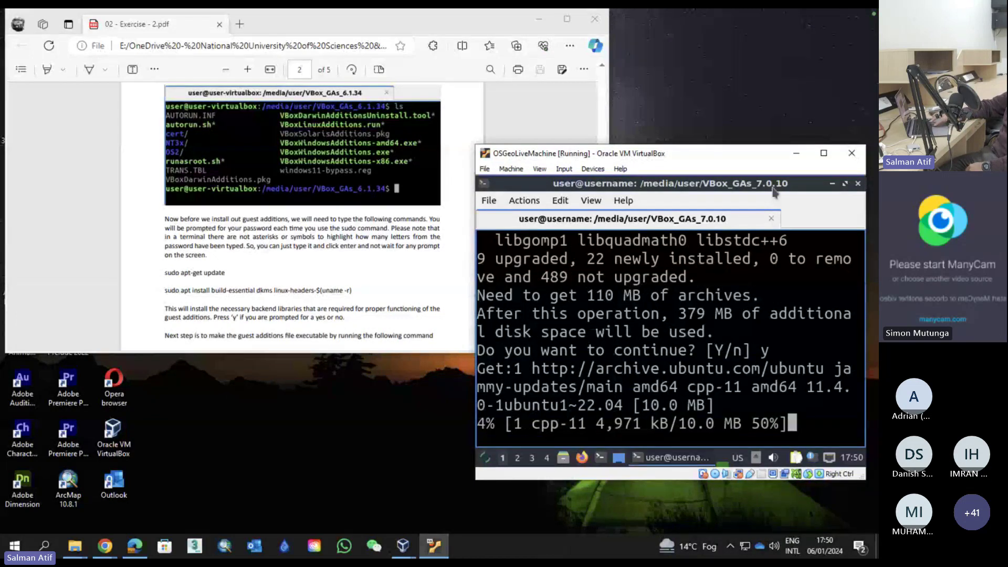
# Read further down the Exercise 2 PDF in Edge, then return to the VirtualBox window
pyautogui.click(307, 268)
pyautogui.scroll(-6, 307, 268)
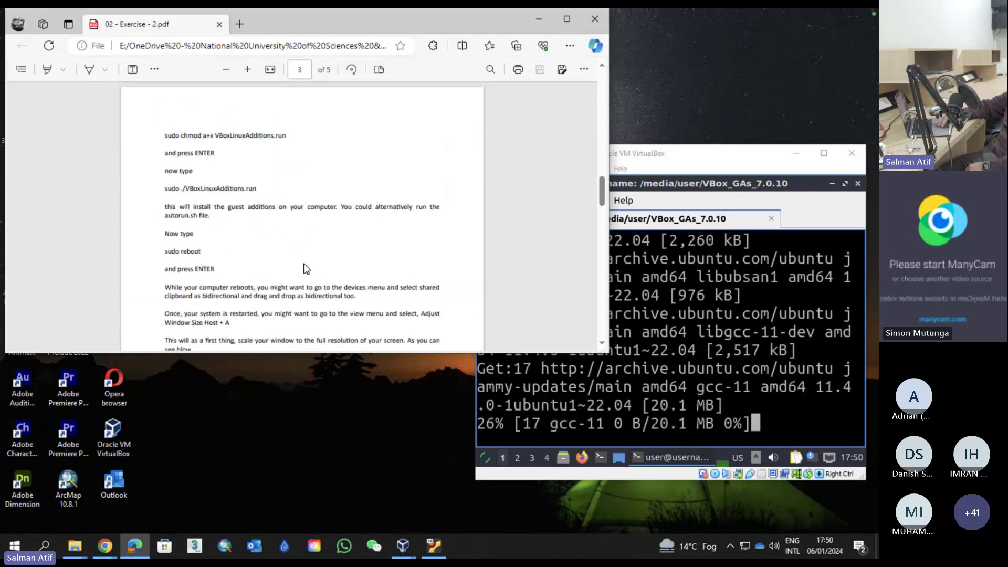
pyautogui.scroll(-1, 307, 268)
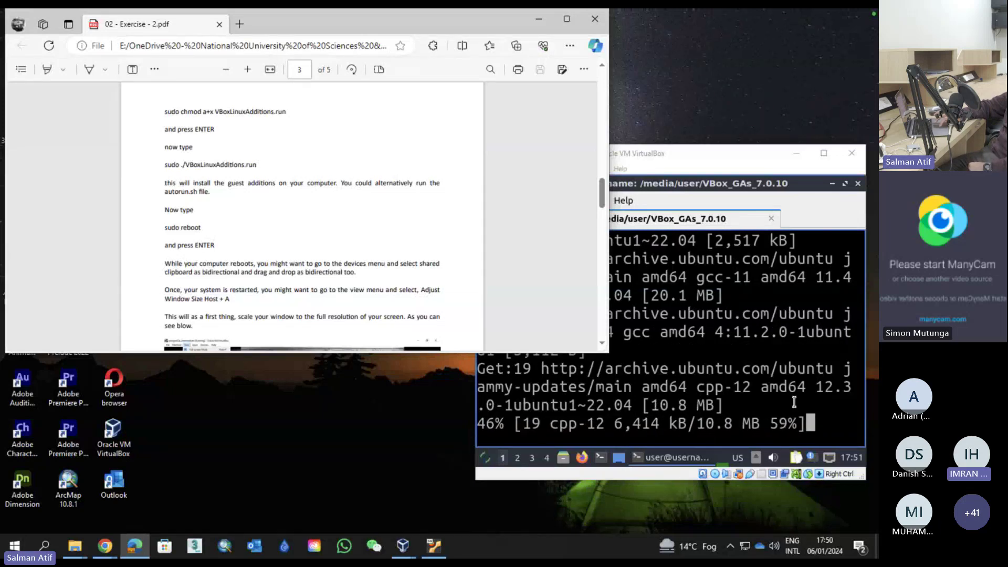
pyautogui.scroll(-1, 438, 285)
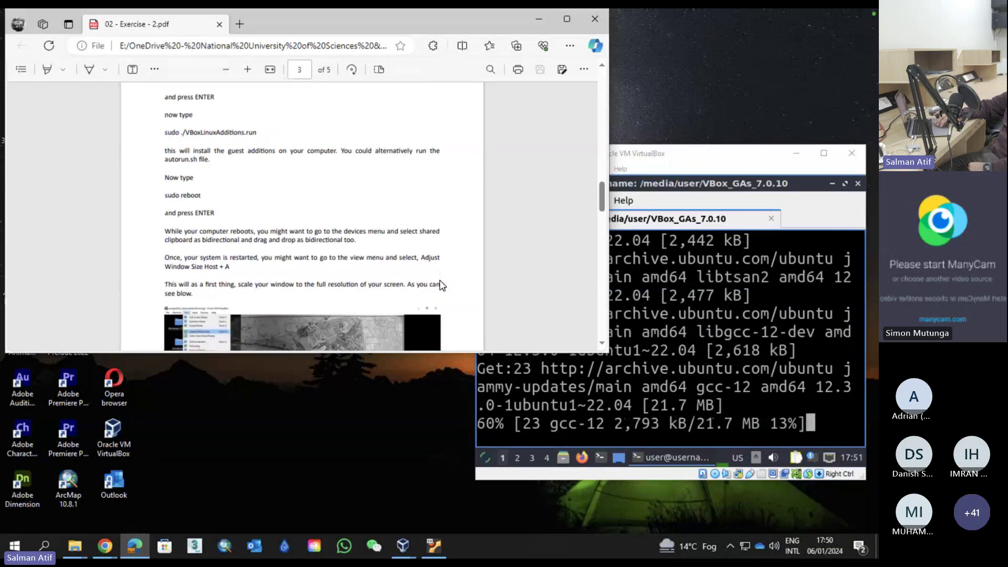
pyautogui.scroll(-2, 441, 285)
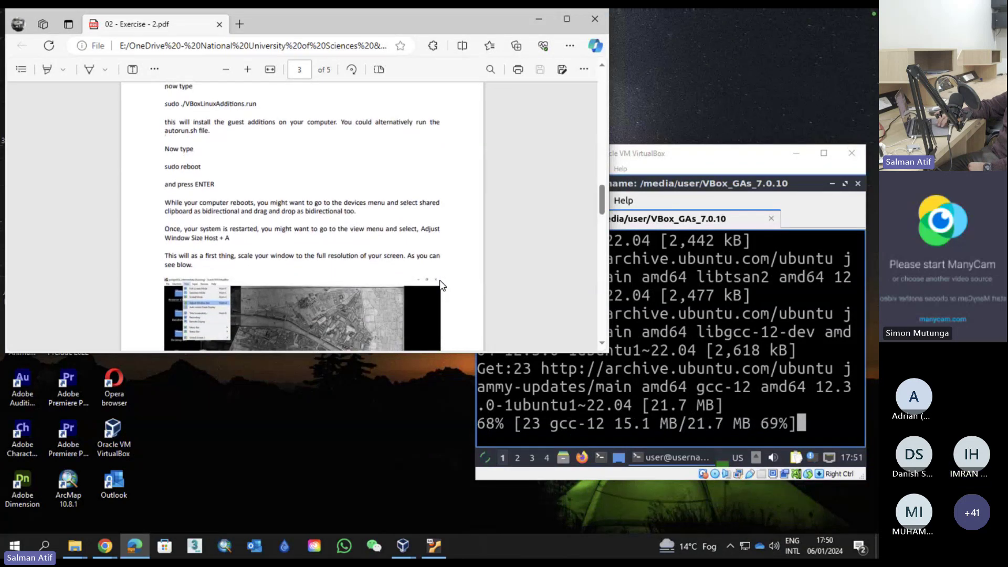
pyautogui.scroll(-5, 441, 286)
pyautogui.scroll(-7, 443, 286)
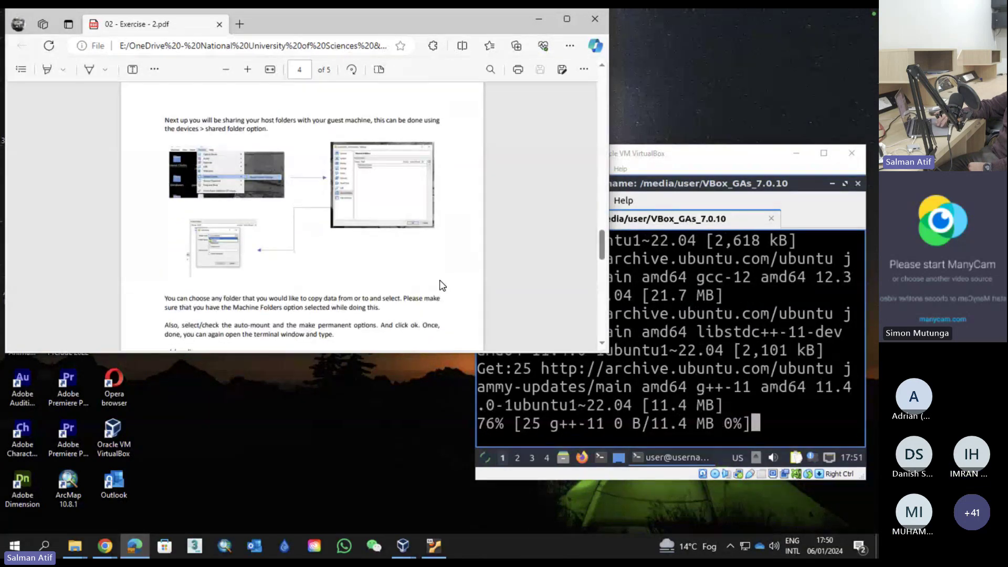
pyautogui.scroll(-3, 442, 285)
pyautogui.scroll(-1, 443, 286)
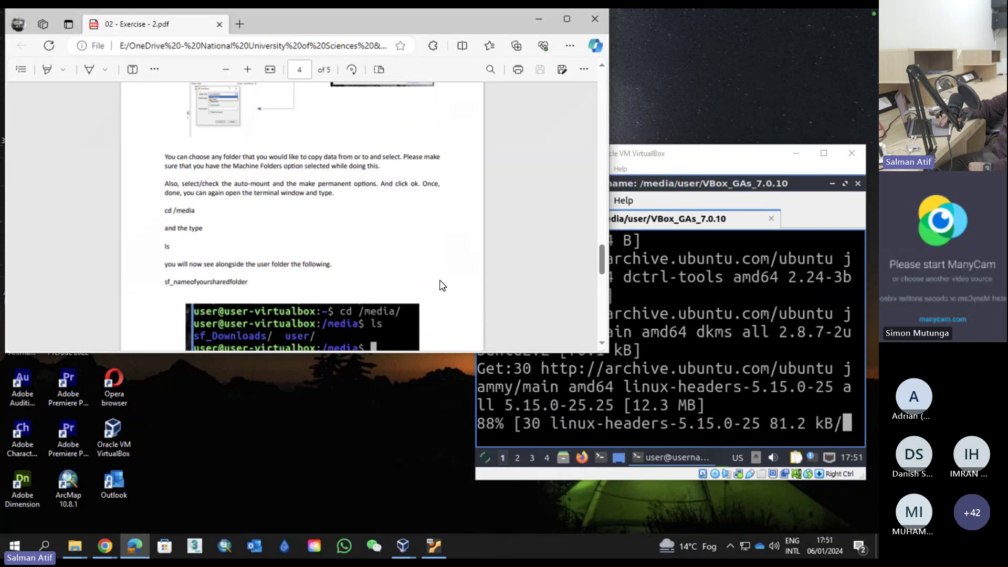
pyautogui.scroll(-1, 442, 286)
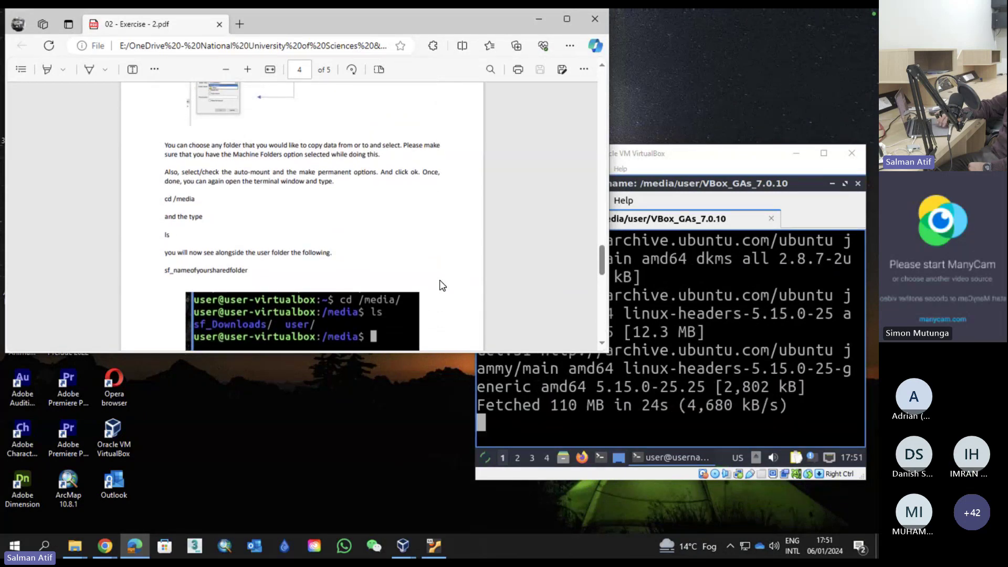
pyautogui.scroll(-5, 443, 286)
pyautogui.scroll(-4, 442, 286)
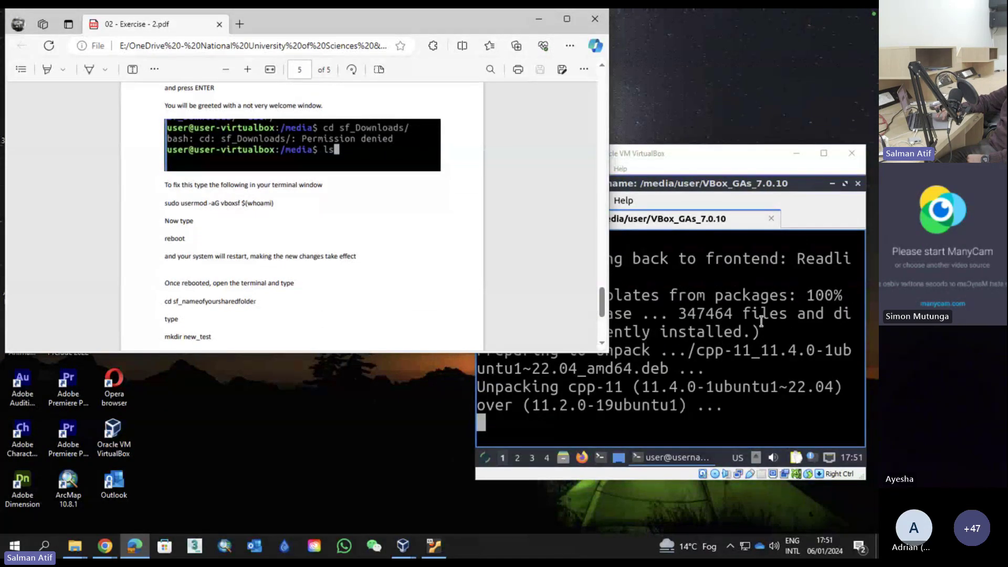
pyautogui.click(762, 321)
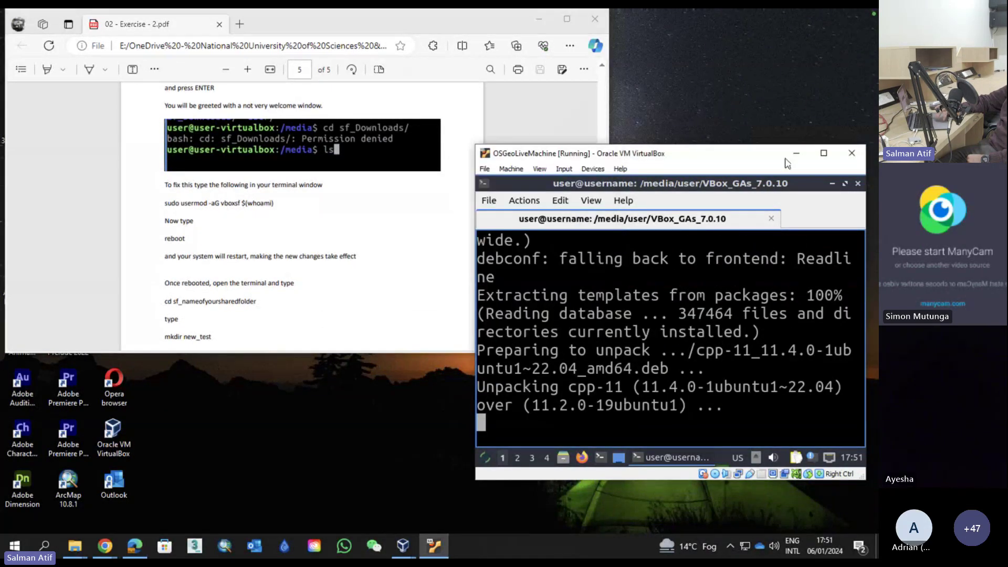
# Maximize the VM window and dismiss the lxqt-config-monitor notification while apt finishes
pyautogui.click(821, 153)
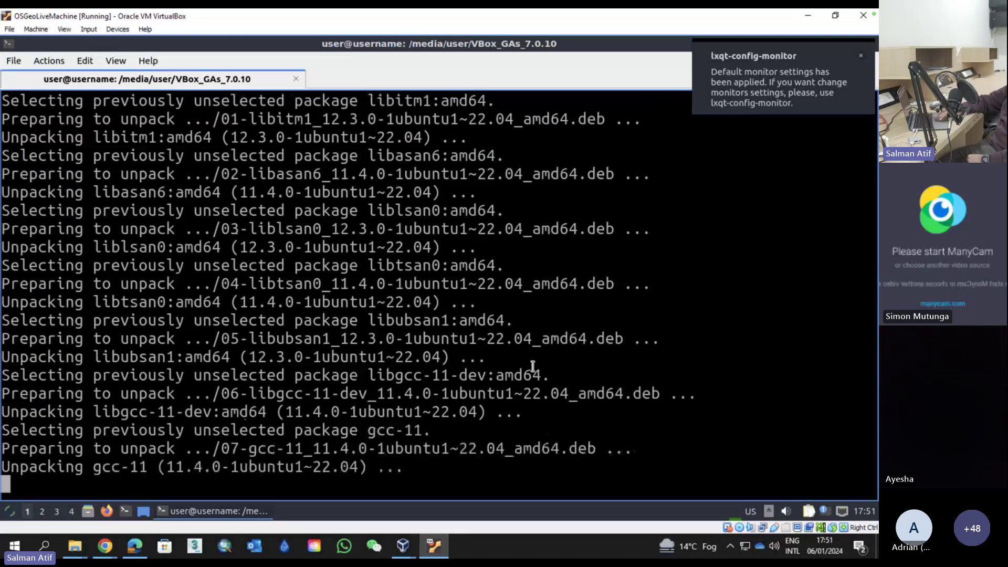
pyautogui.click(862, 60)
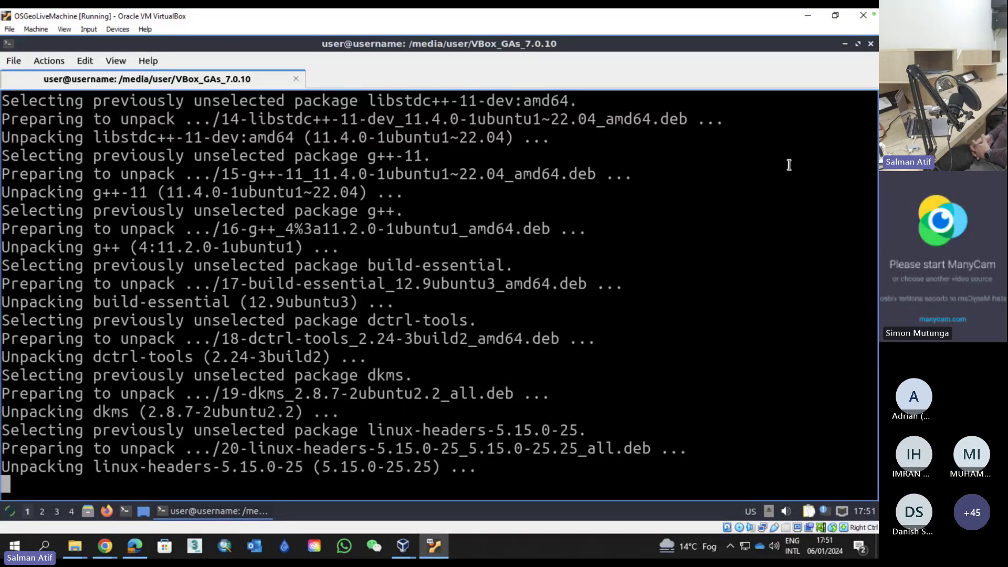
pyautogui.moveTo(462, 11)
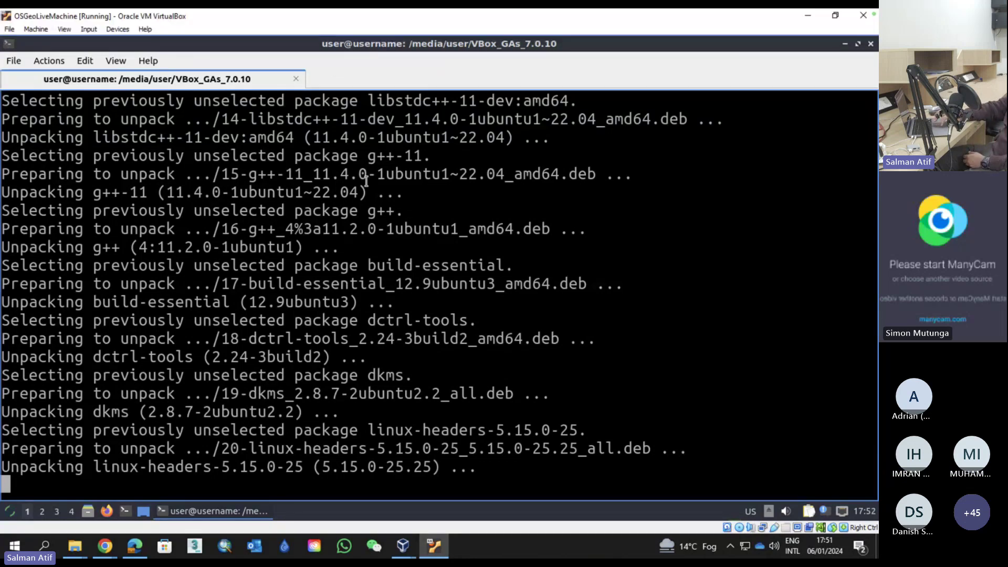
pyautogui.moveTo(359, 12)
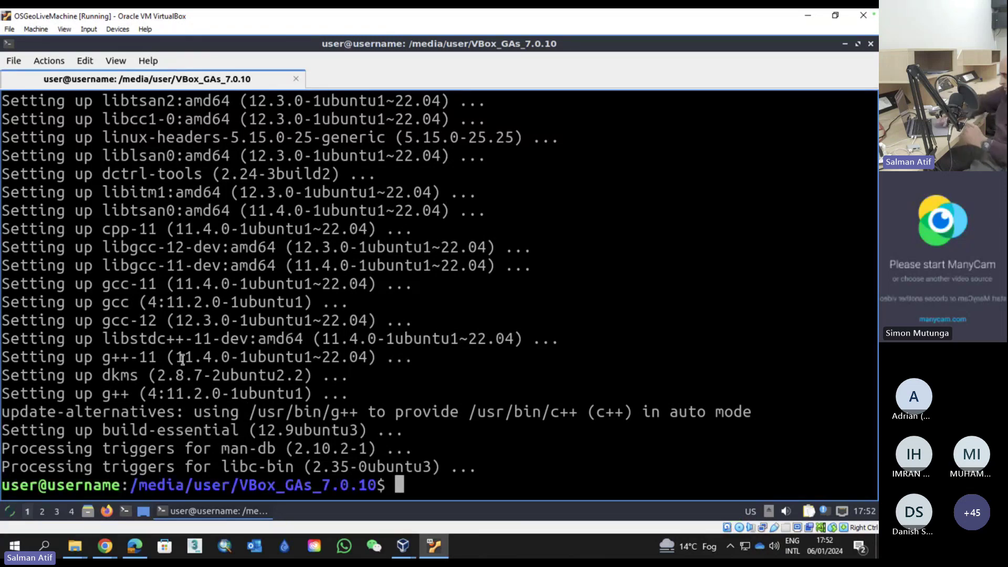
# Set Devices > Shared Clipboard to Bidirectional
pyautogui.click(117, 29)
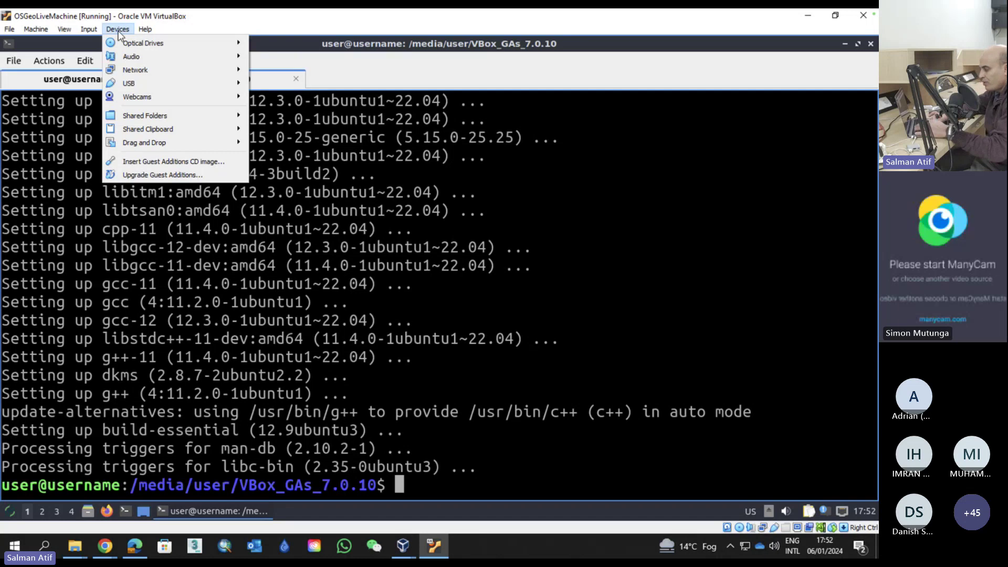
pyautogui.moveTo(157, 114)
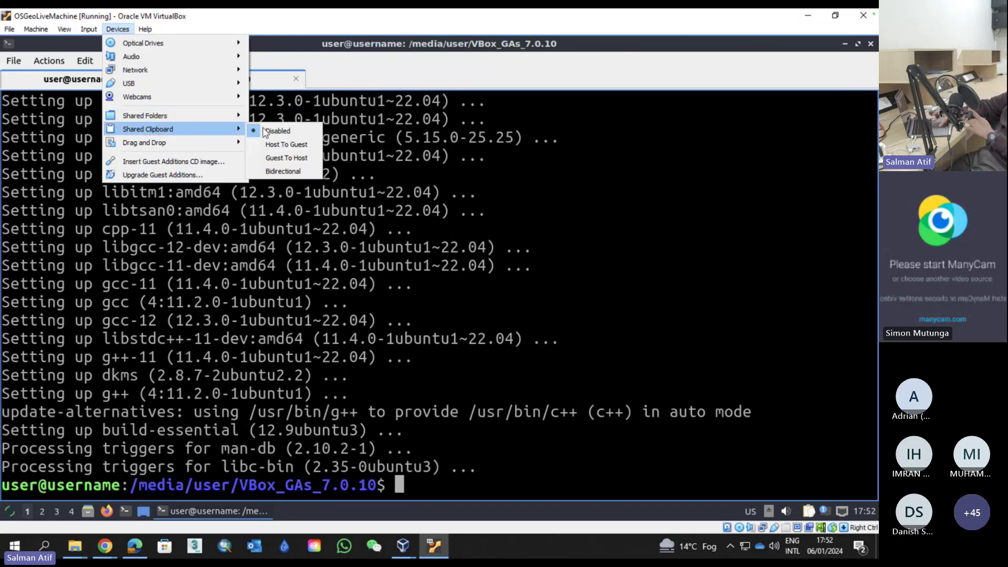
pyautogui.click(300, 171)
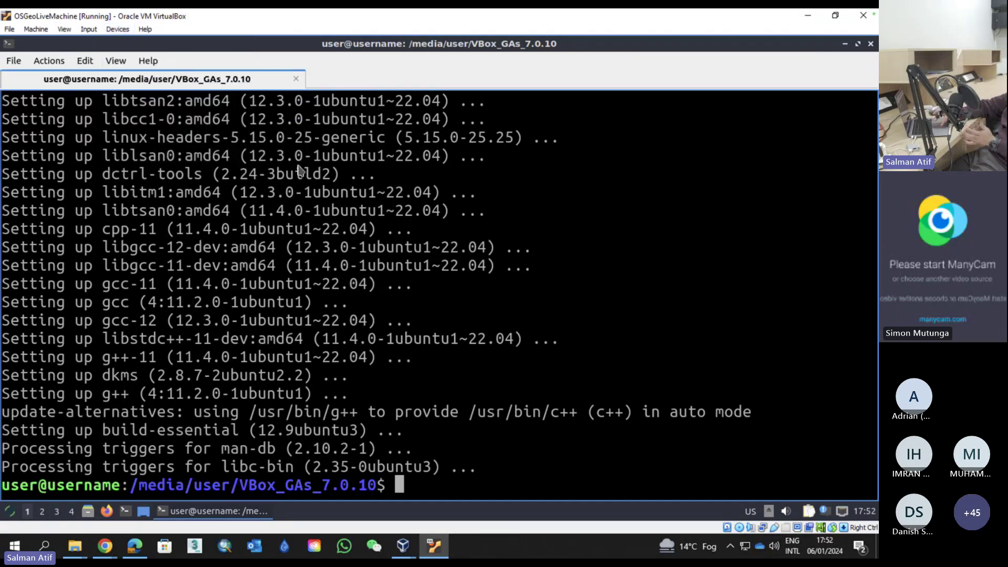
# Set Devices > Drag and Drop to Bidirectional
pyautogui.click(107, 31)
pyautogui.moveTo(155, 146)
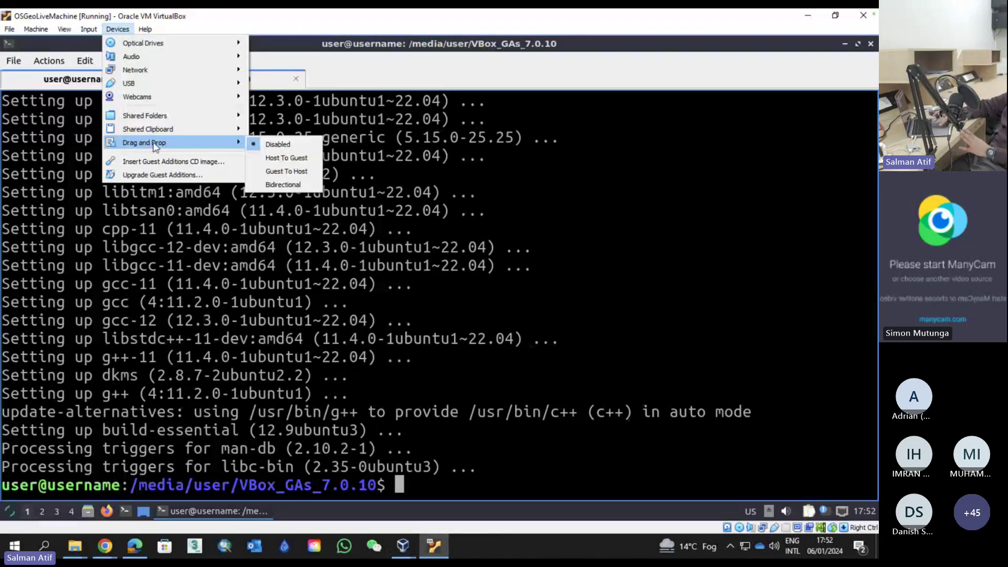
pyautogui.click(290, 185)
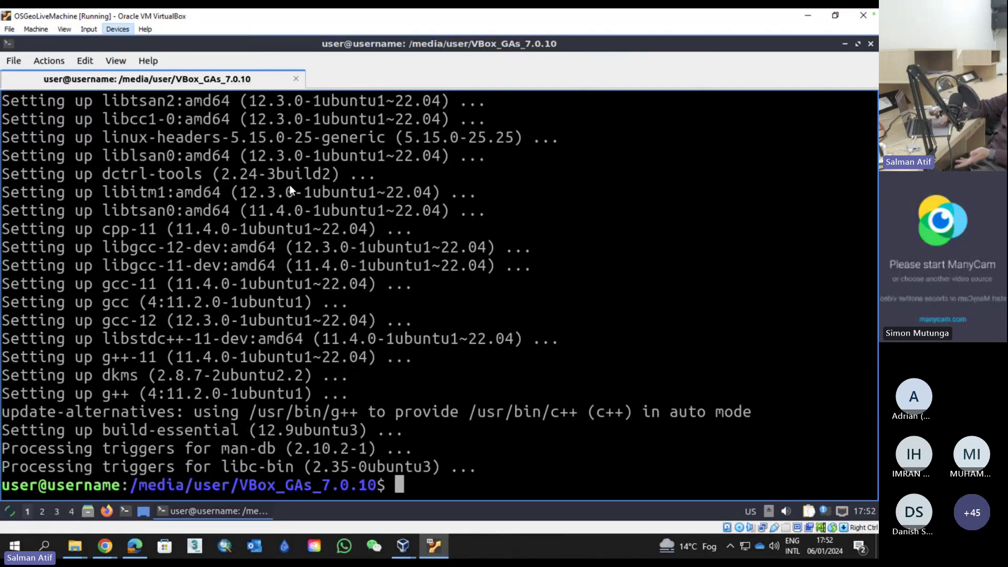
pyautogui.click(110, 29)
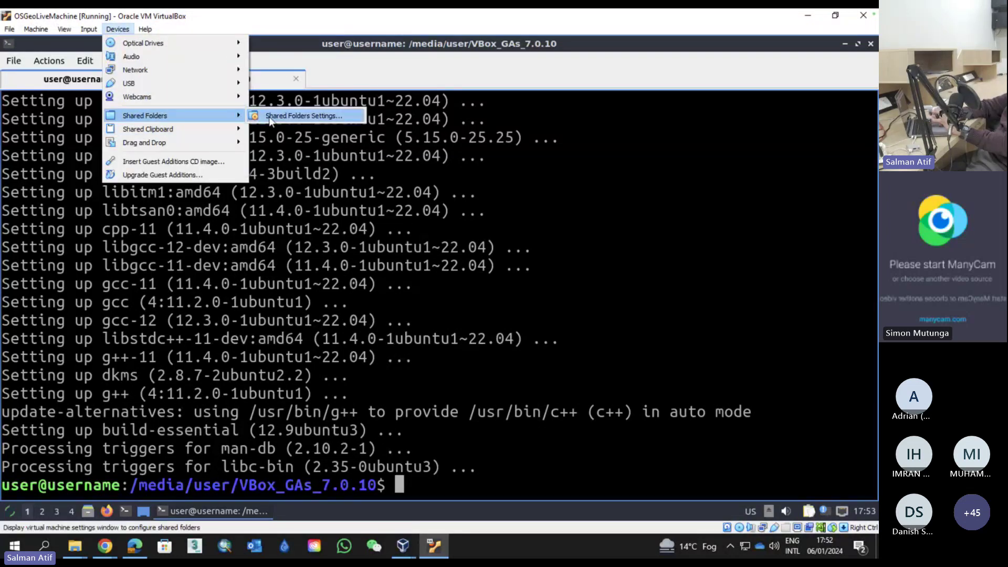
# Add a new shared folder with the host Downloads folder as its path
pyautogui.click(269, 116)
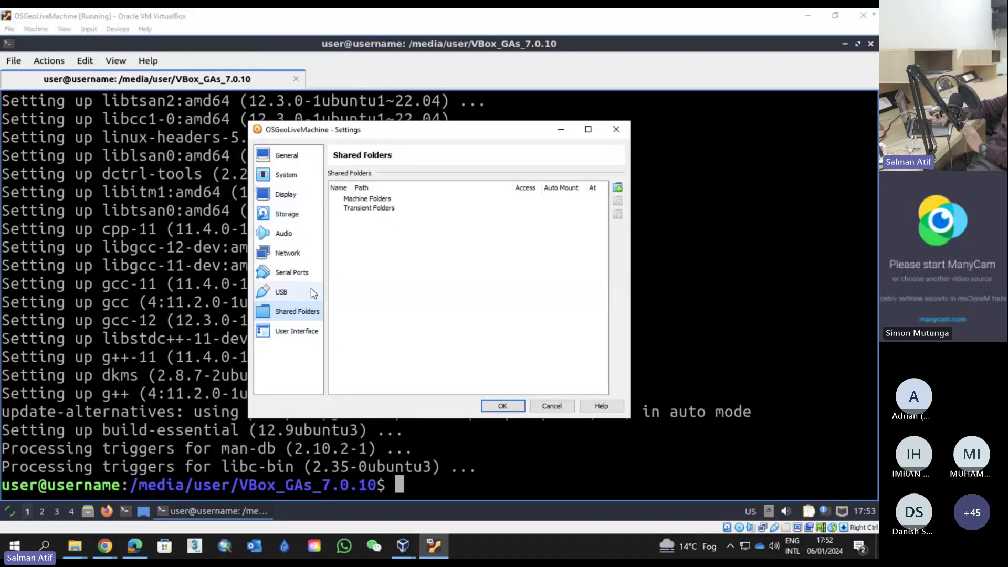
pyautogui.click(618, 188)
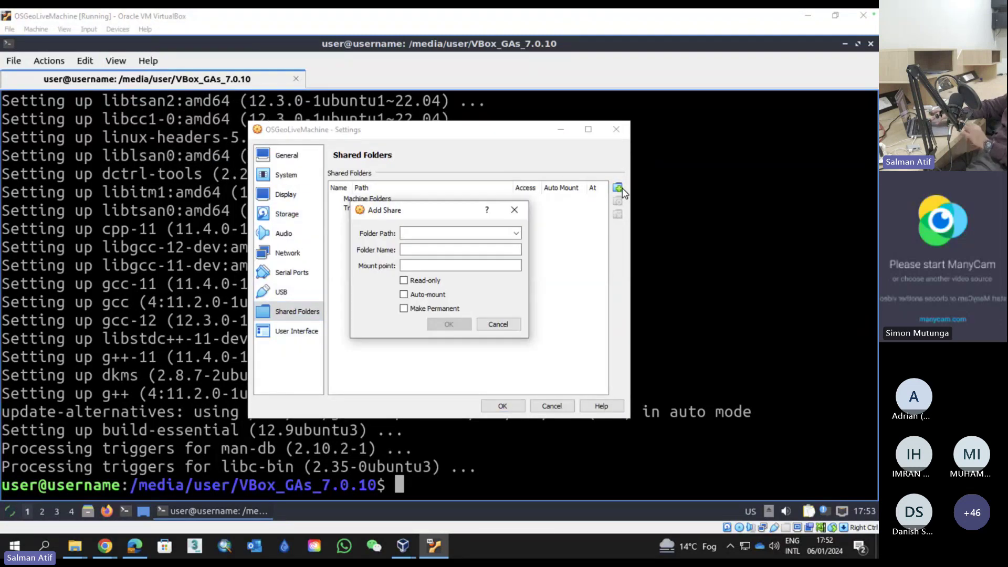
pyautogui.click(516, 233)
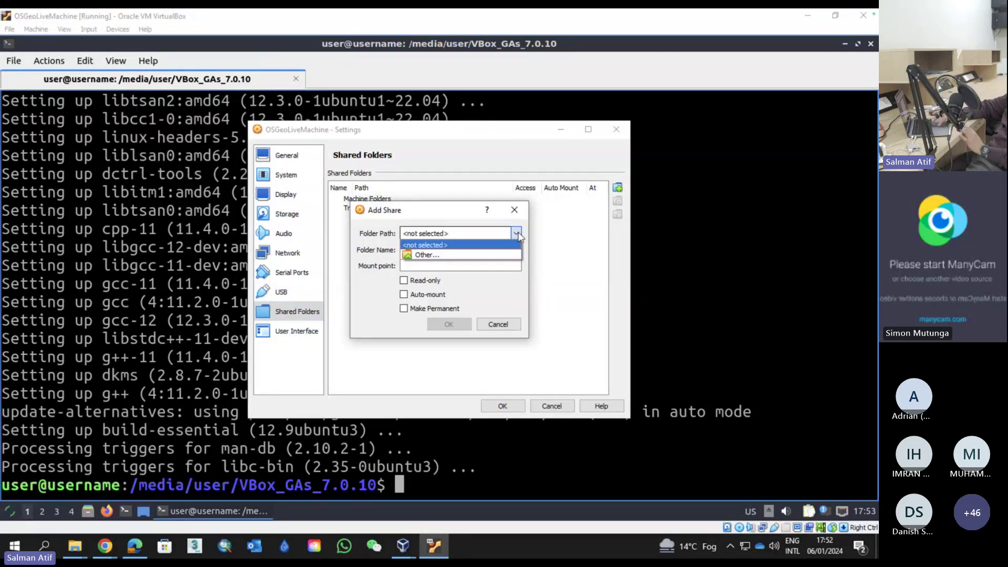
pyautogui.click(499, 255)
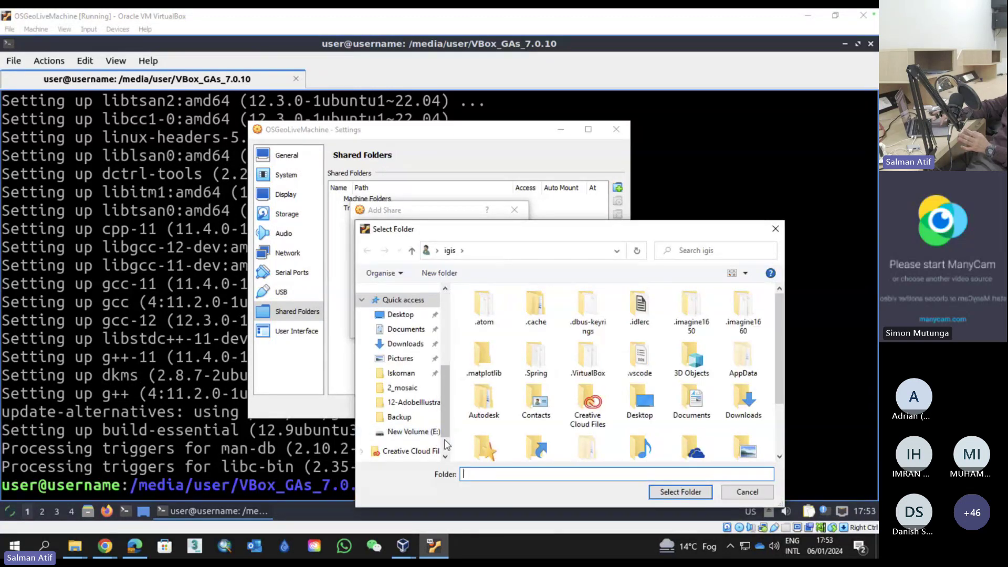
pyautogui.scroll(-5, 446, 444)
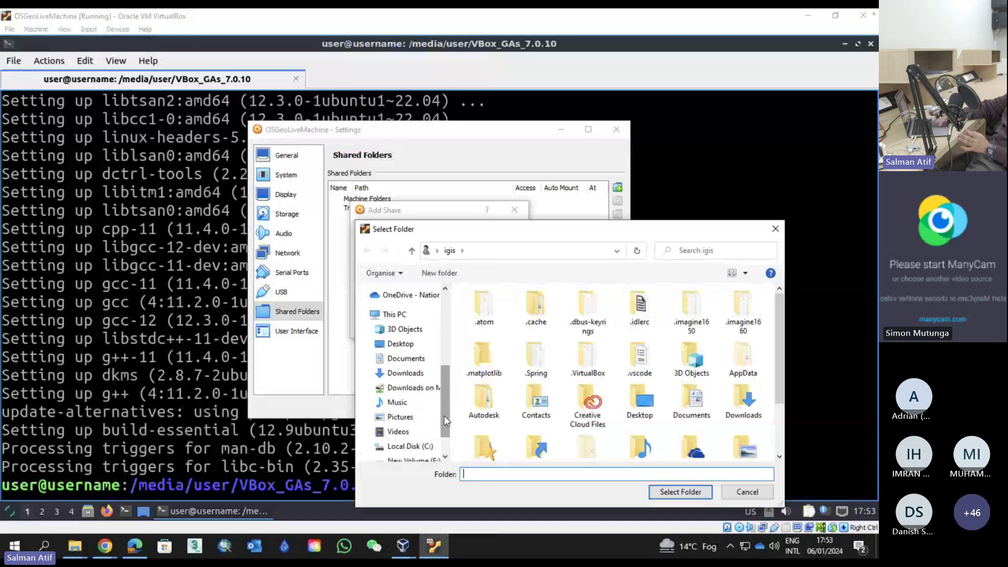
pyautogui.click(411, 374)
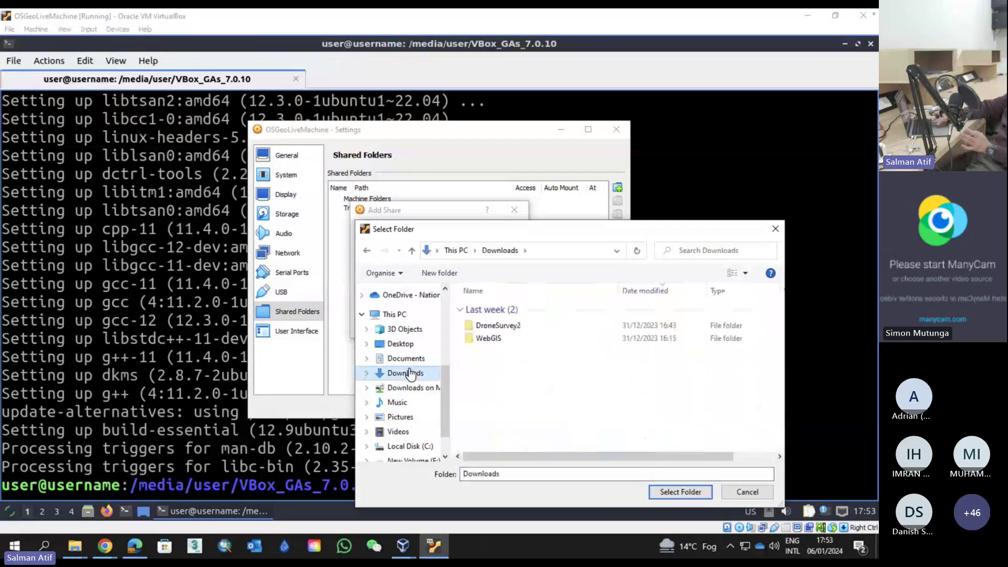
pyautogui.click(672, 492)
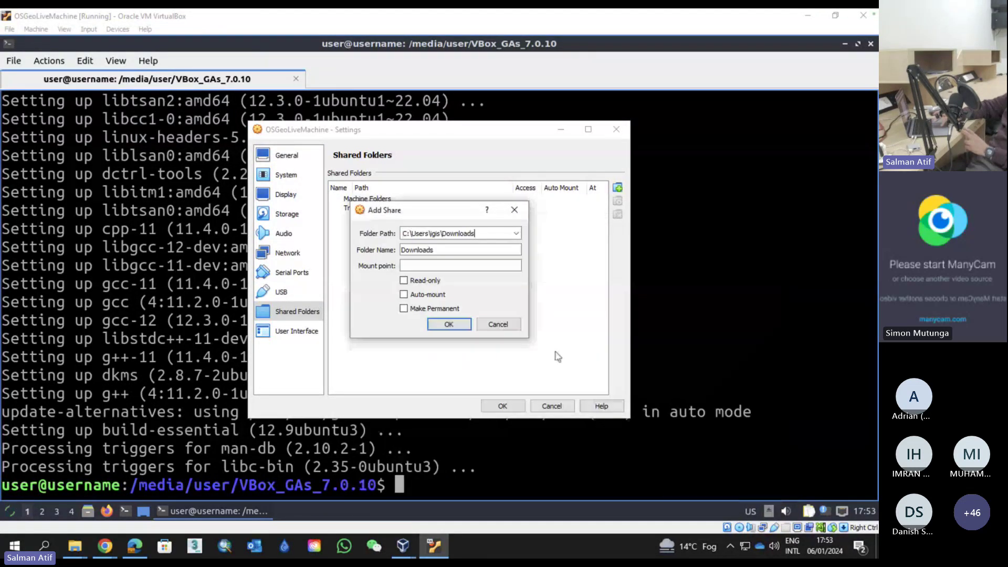
# Make the Downloads share auto-mounted and permanent, and apply the settings
pyautogui.click(439, 297)
pyautogui.click(431, 311)
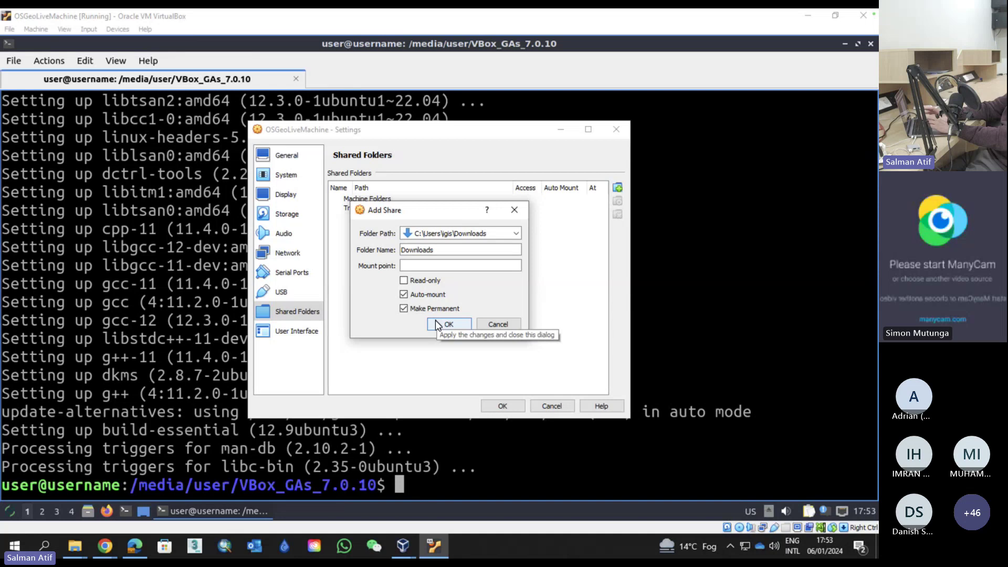
pyautogui.click(447, 324)
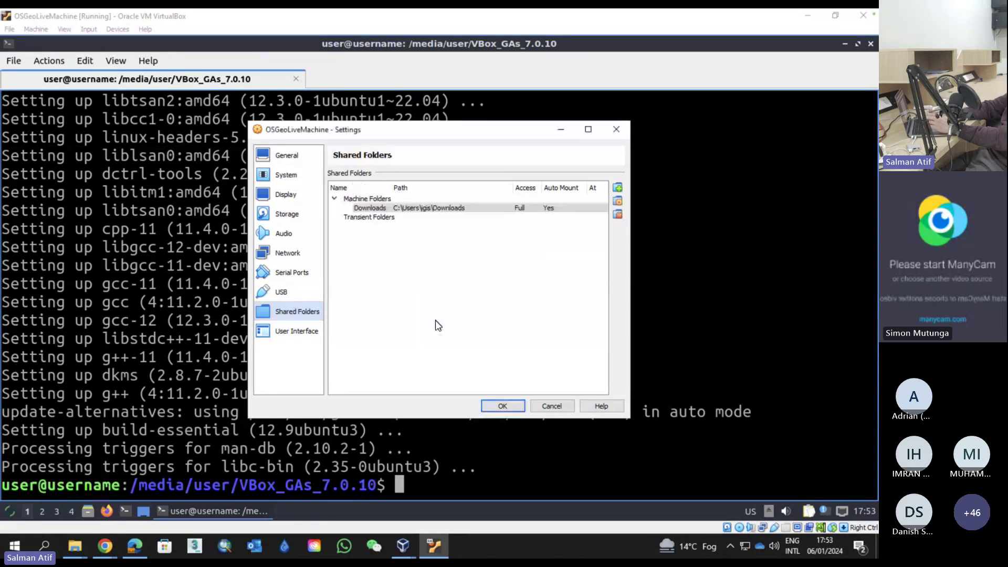
pyautogui.click(505, 408)
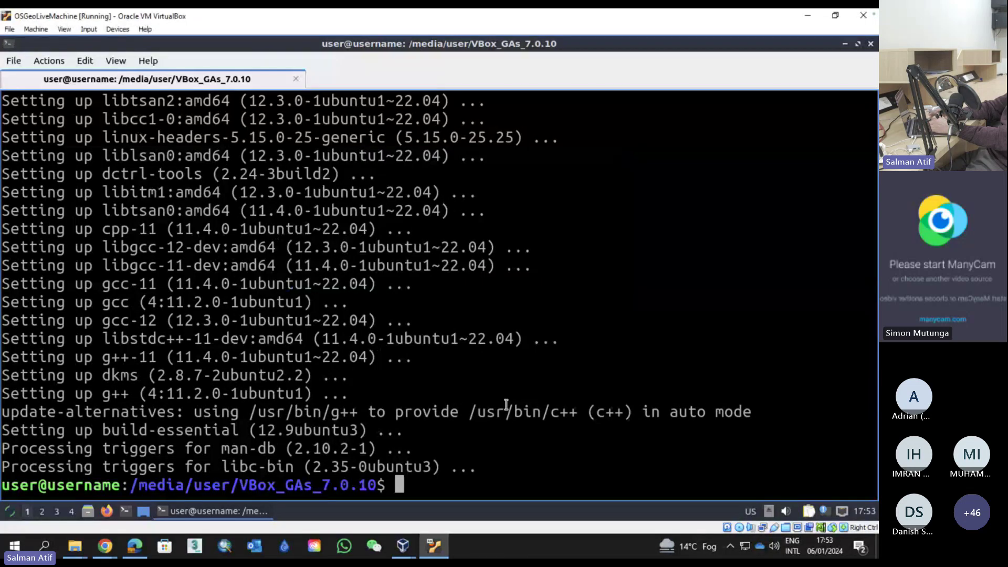
# List the guest additions folder and its parent /media/user, then return home
pyautogui.write('ls')
pyautogui.press('Return')
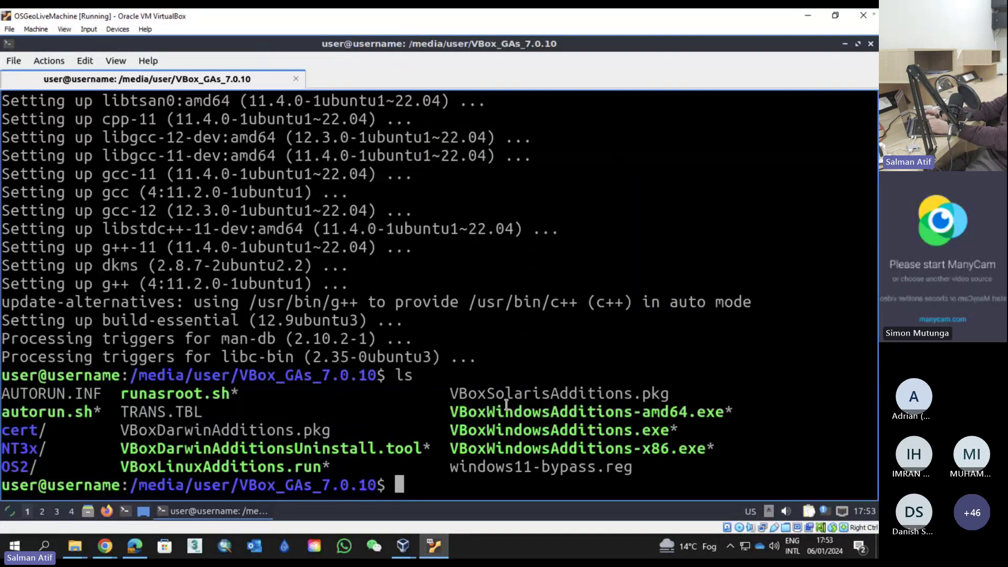
pyautogui.write('cd //')
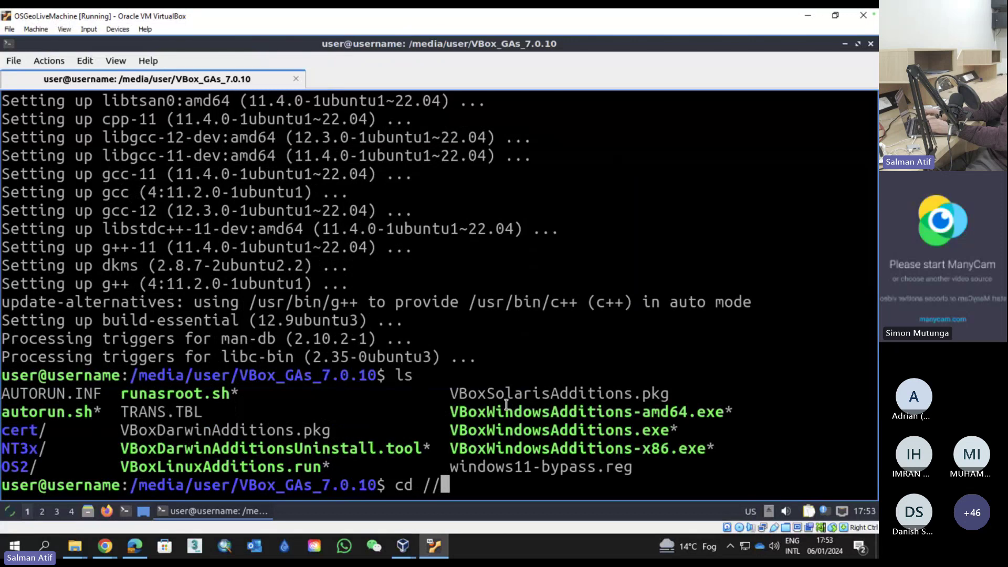
pyautogui.press('BackSpace')
pyautogui.press('BackSpace')
pyautogui.write('..')
pyautogui.press('Return')
pyautogui.write('ls')
pyautogui.press('Return')
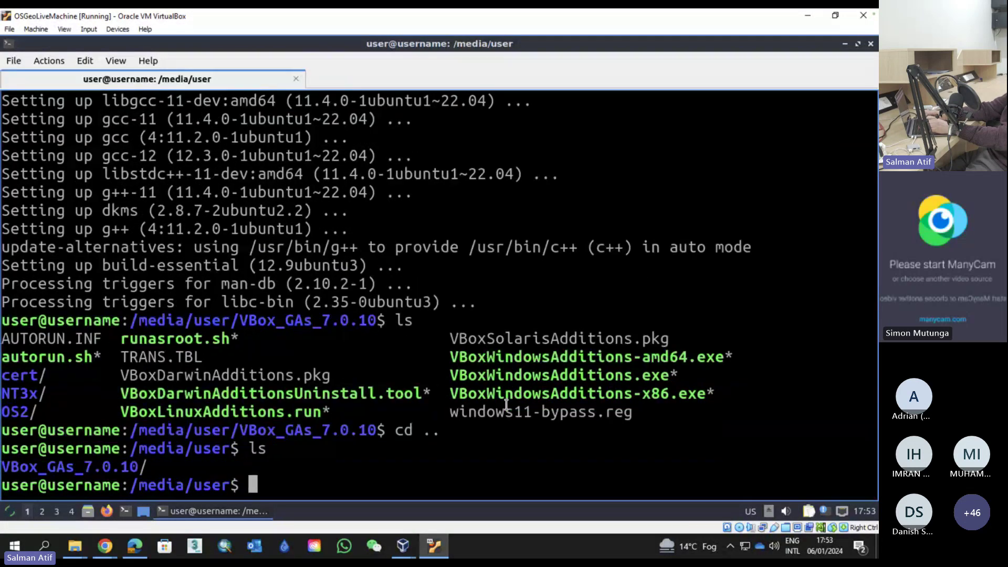
pyautogui.write('cd')
pyautogui.press('Return')
# In /media, list the mounts and try entering sf_Downloads, which is denied
pyautogui.write('cd /media/')
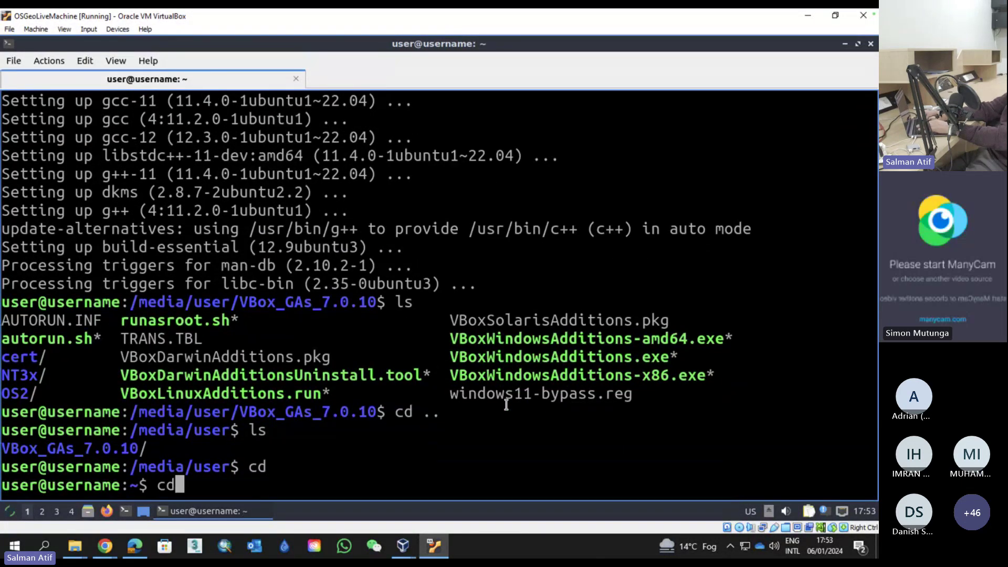
pyautogui.press('Return')
pyautogui.write('ls')
pyautogui.press('Return')
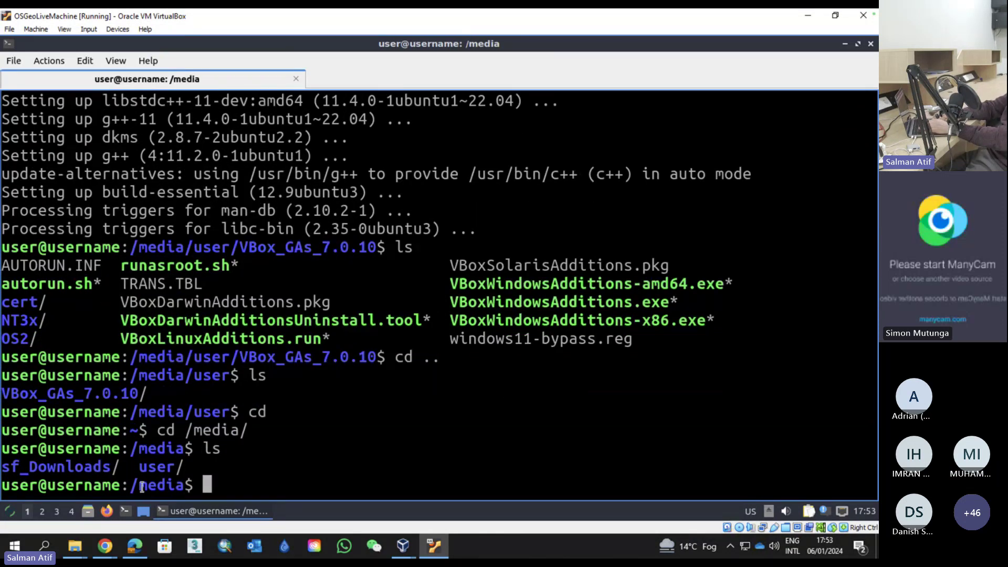
pyautogui.doubleClick(103, 467)
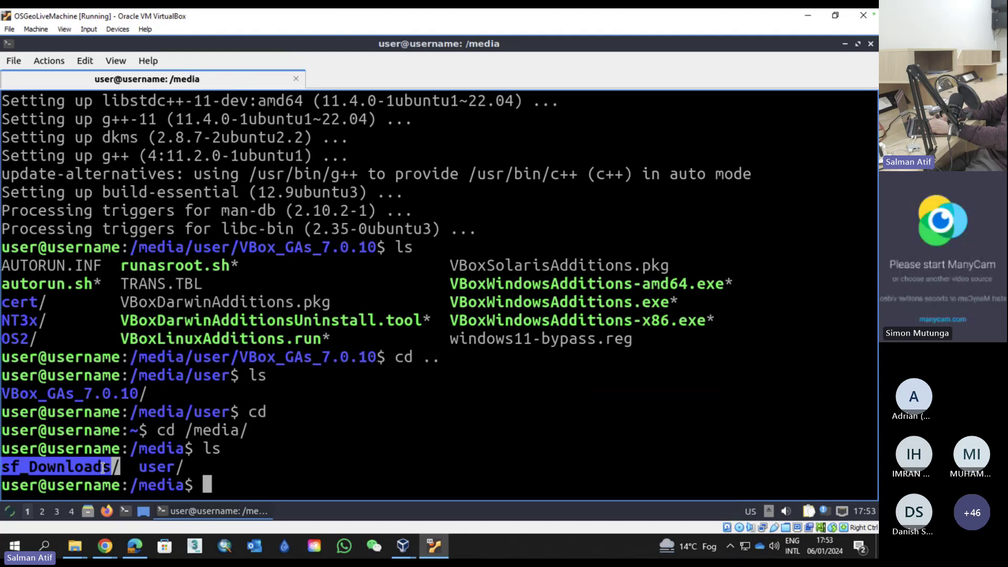
pyautogui.write('cd ')
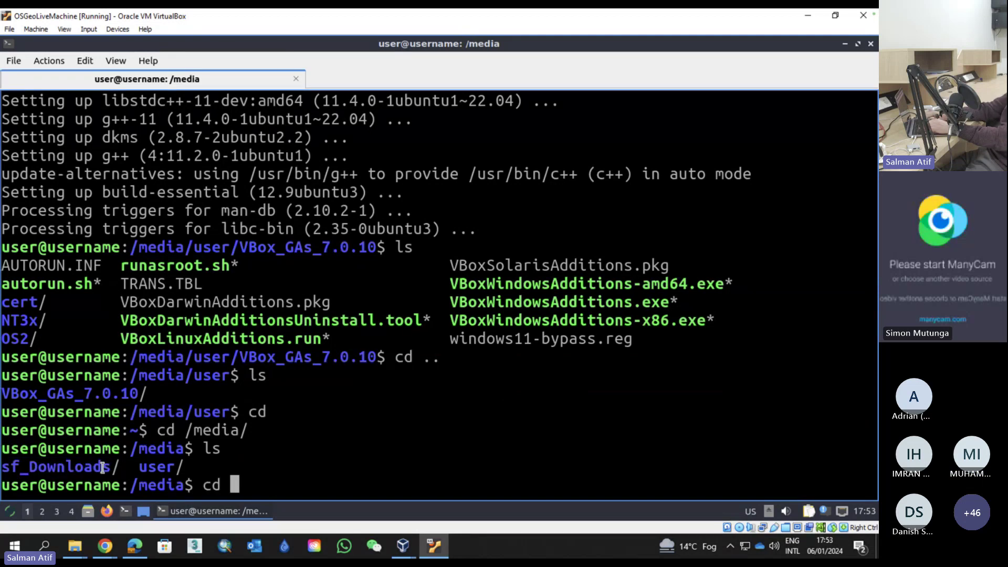
pyautogui.write('sf')
pyautogui.press('Tab')
pyautogui.press('Return')
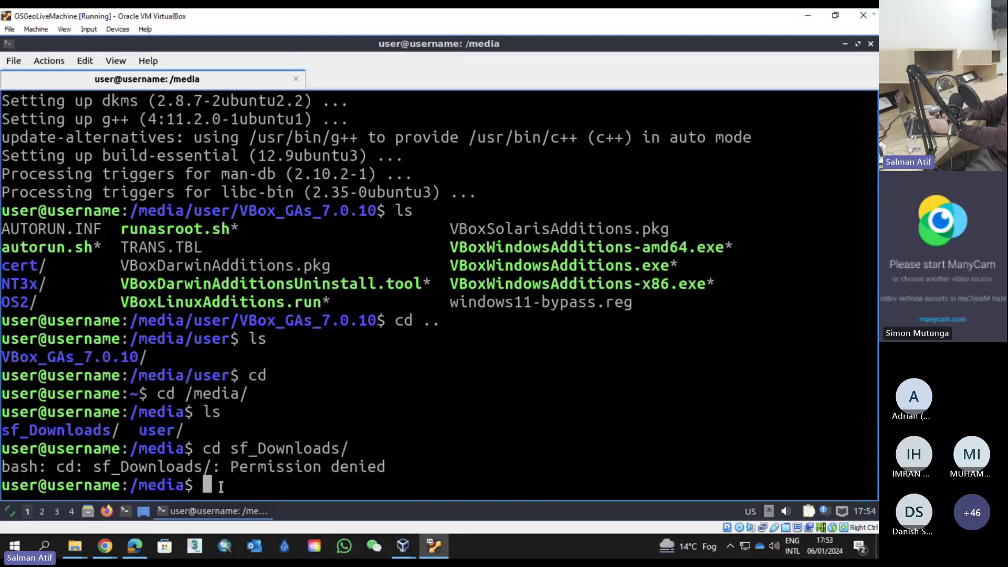
# Try opening sf_Downloads in the guest file manager, dismiss the permission error, return to terminal
pyautogui.click(88, 511)
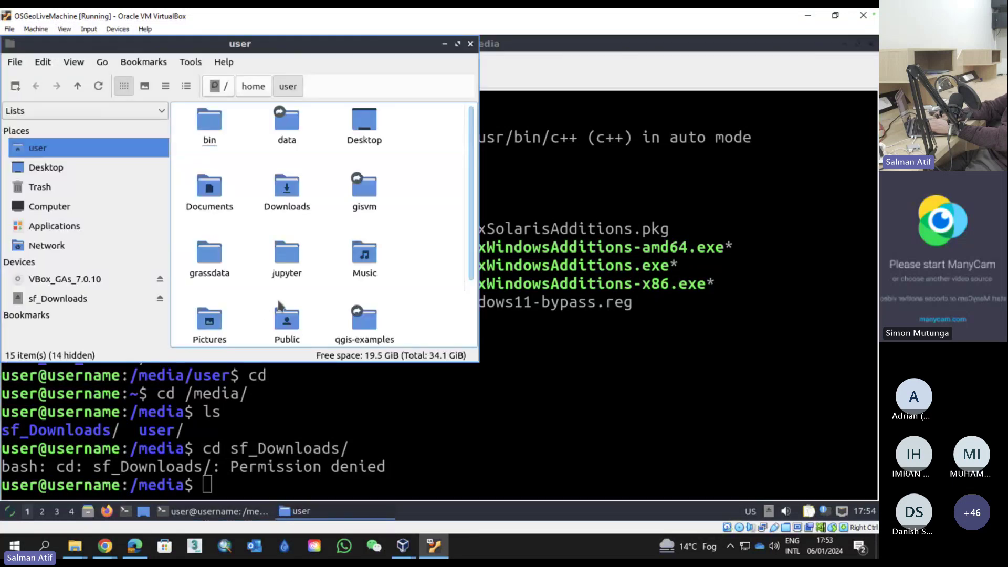
pyautogui.click(51, 298)
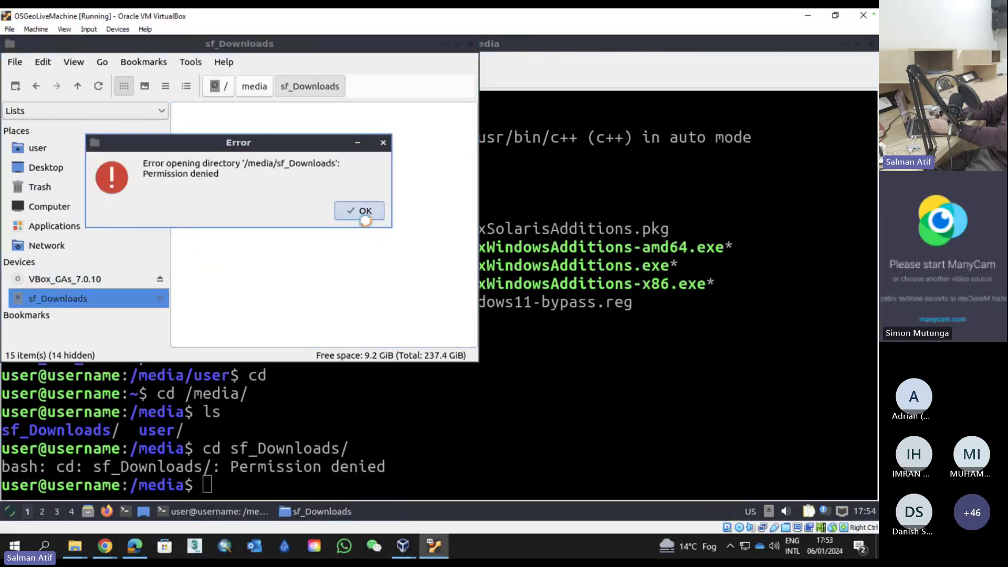
pyautogui.click(366, 212)
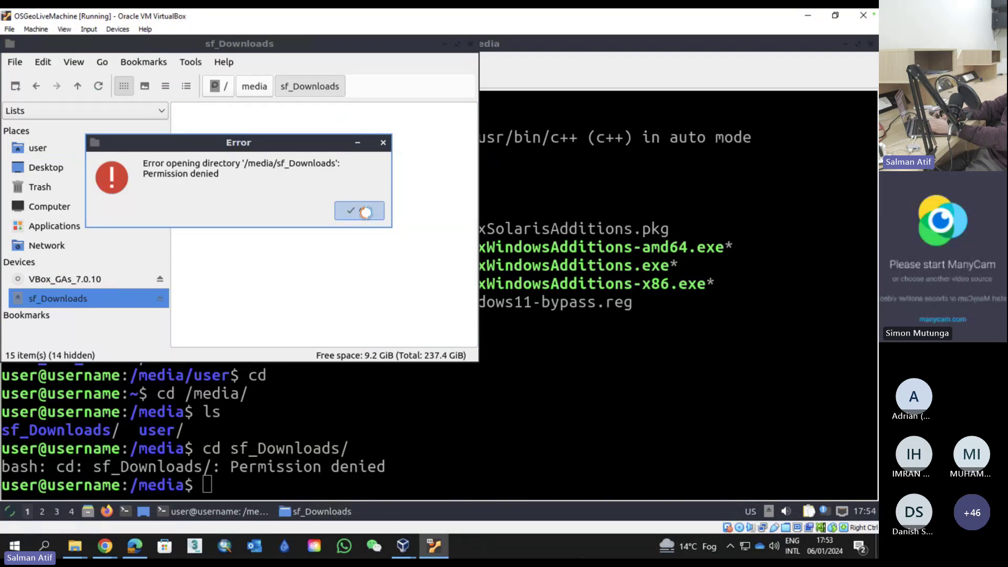
pyautogui.click(157, 280)
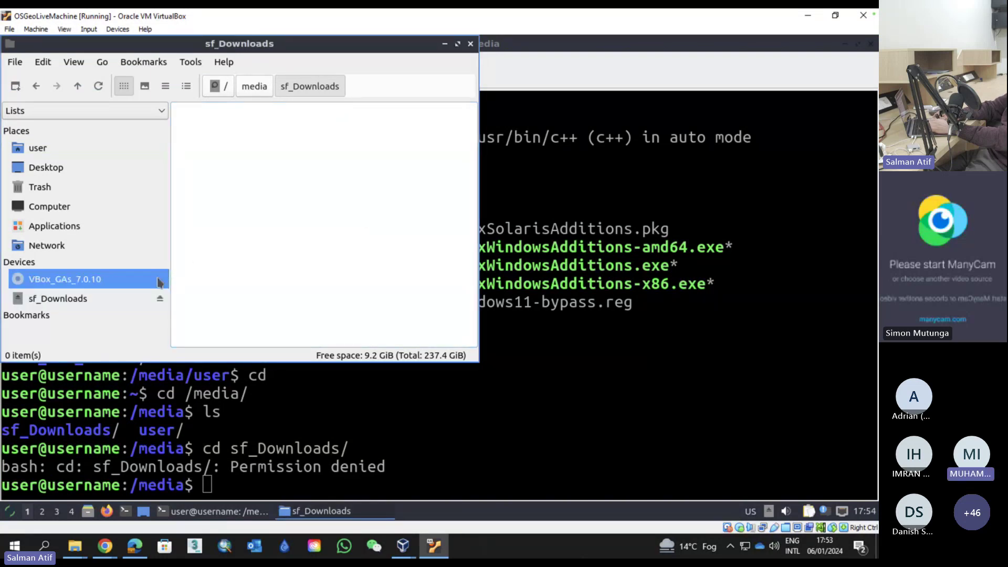
pyautogui.click(672, 414)
# Begin the sudo usermod -aG command, checking the Exercise 2 PDF for its syntax
pyautogui.write('sudo ')
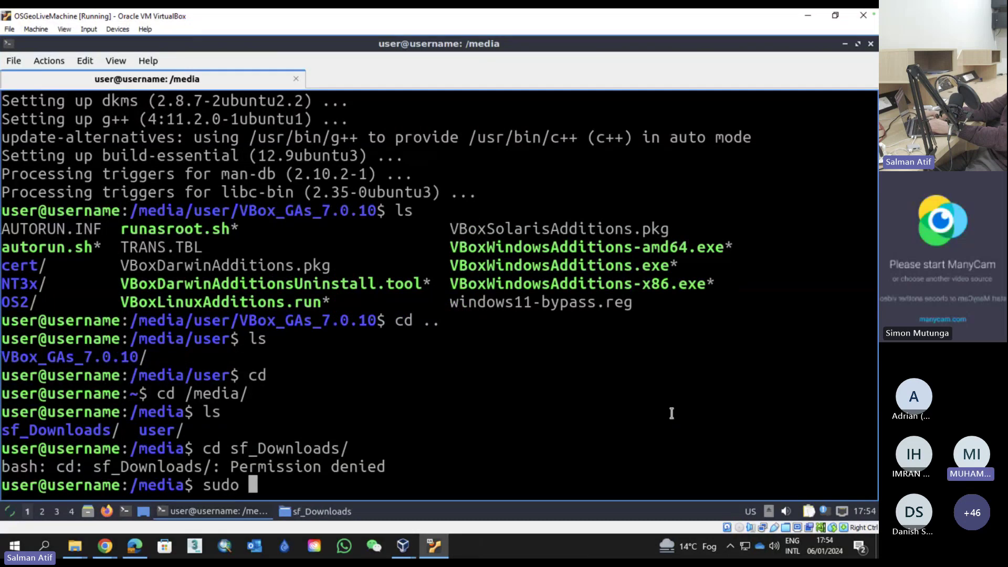
pyautogui.write('usermod ')
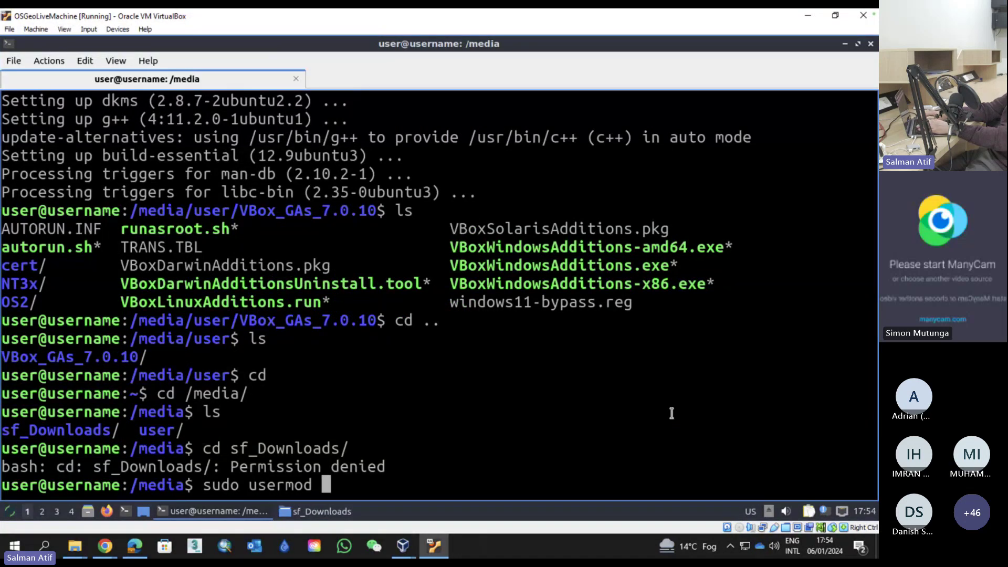
pyautogui.write('-aG ')
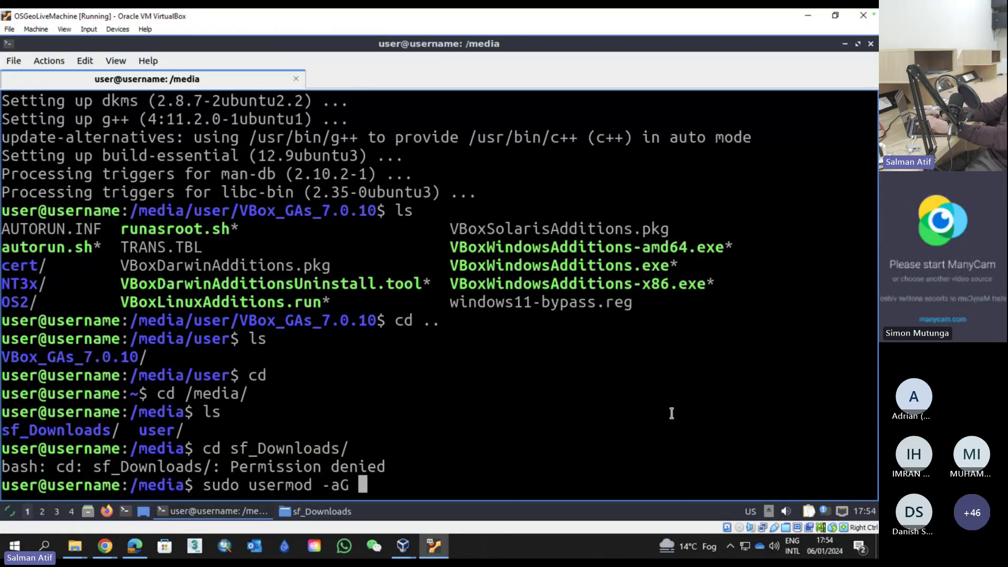
pyautogui.write('$')
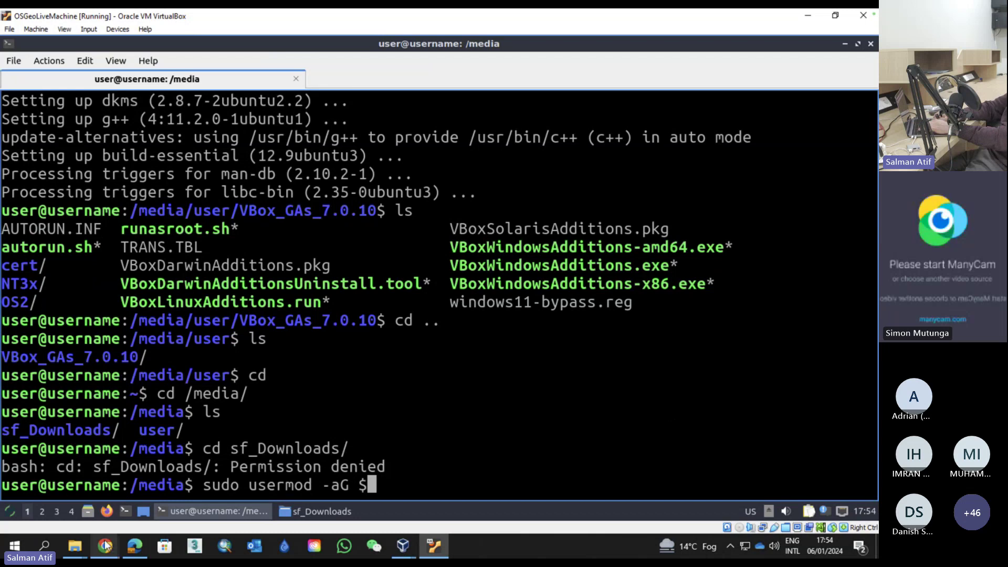
pyautogui.moveTo(105, 546)
pyautogui.click(178, 509)
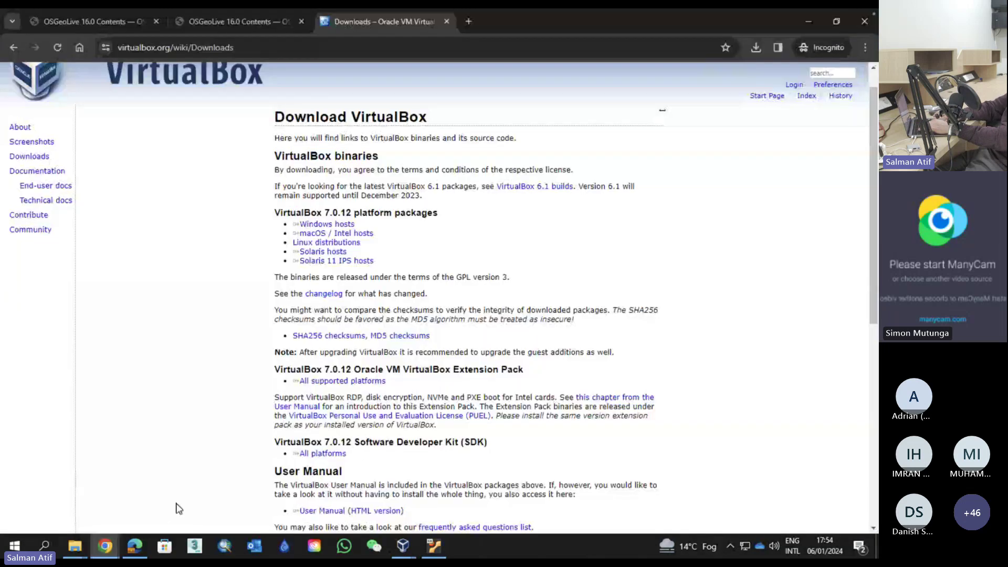
pyautogui.click(145, 548)
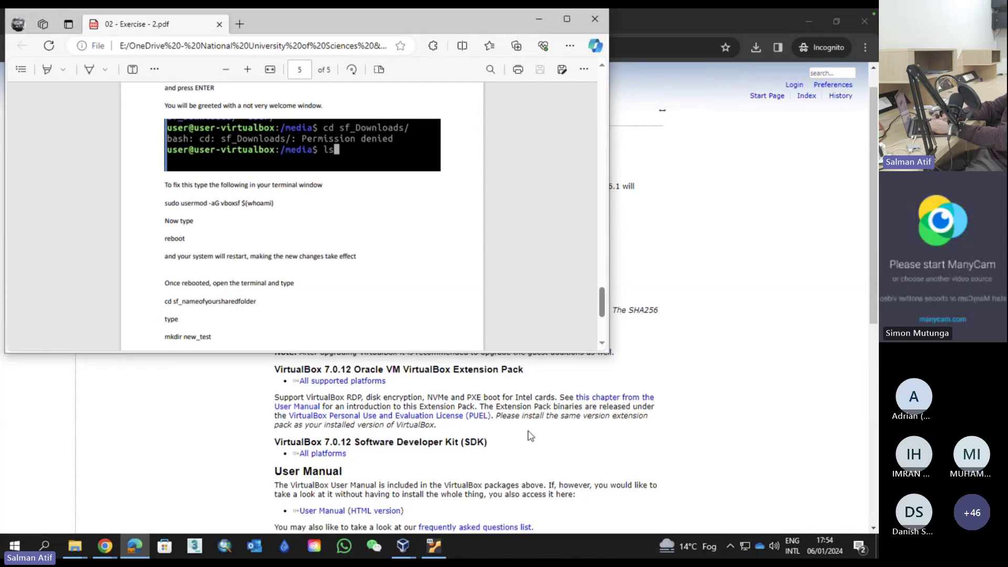
pyautogui.click(436, 549)
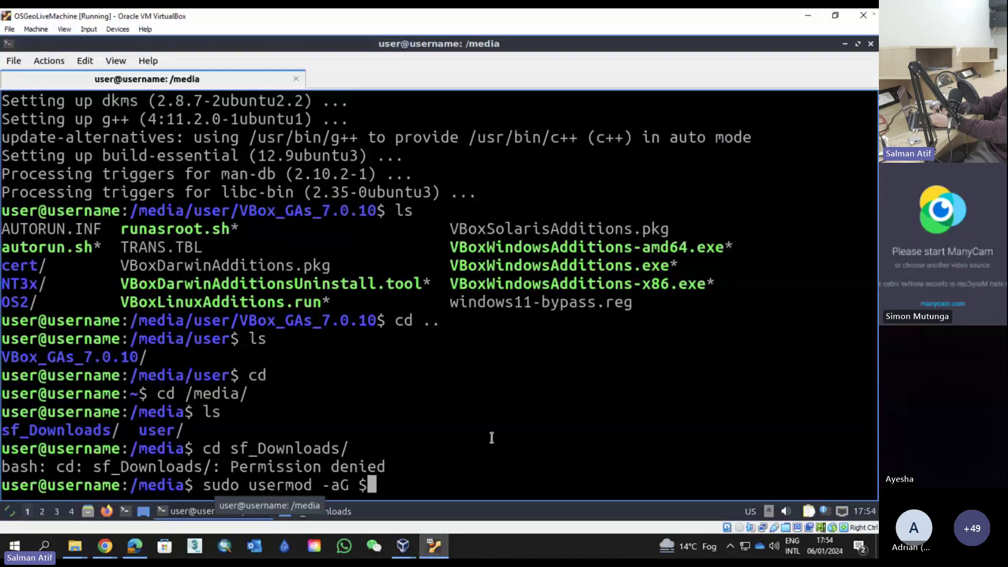
# Run sudo usermod -aG vboxsf $(whoami), then retry entering sf_Downloads
pyautogui.press('Left')
pyautogui.write('vboxsf')
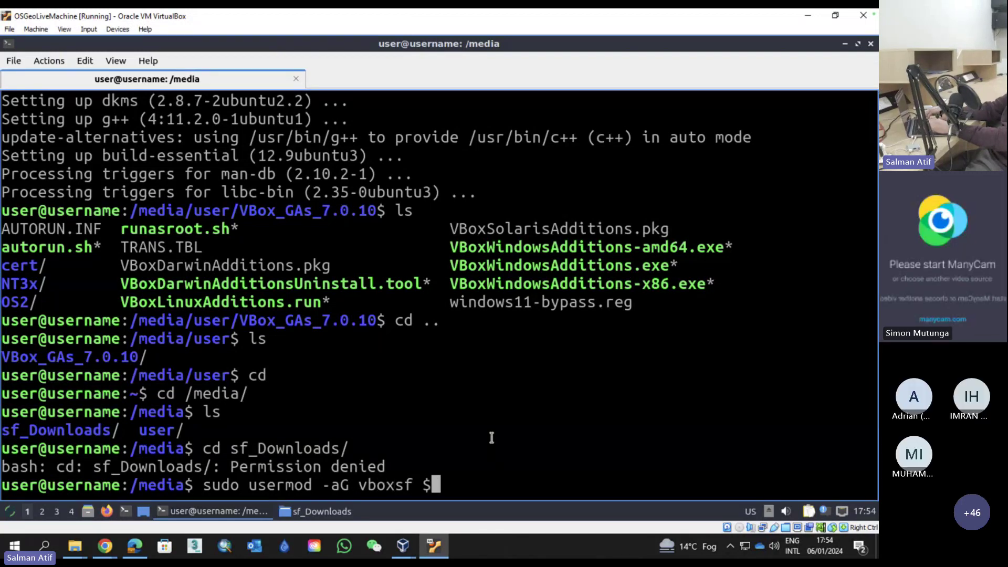
pyautogui.press('Right')
pyautogui.write('()')
pyautogui.press('Left')
pyautogui.write('whoami')
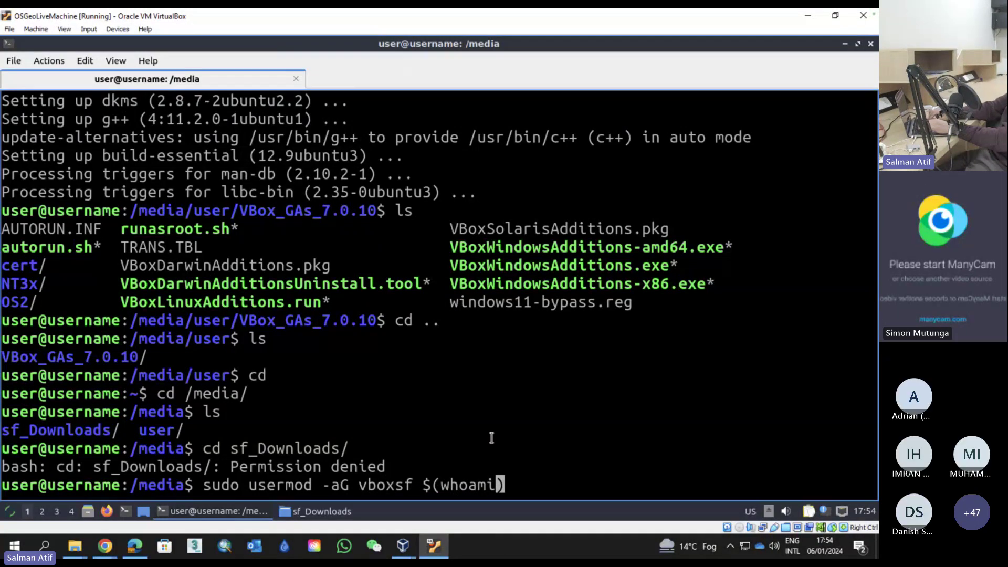
pyautogui.press('Right')
pyautogui.press('Return')
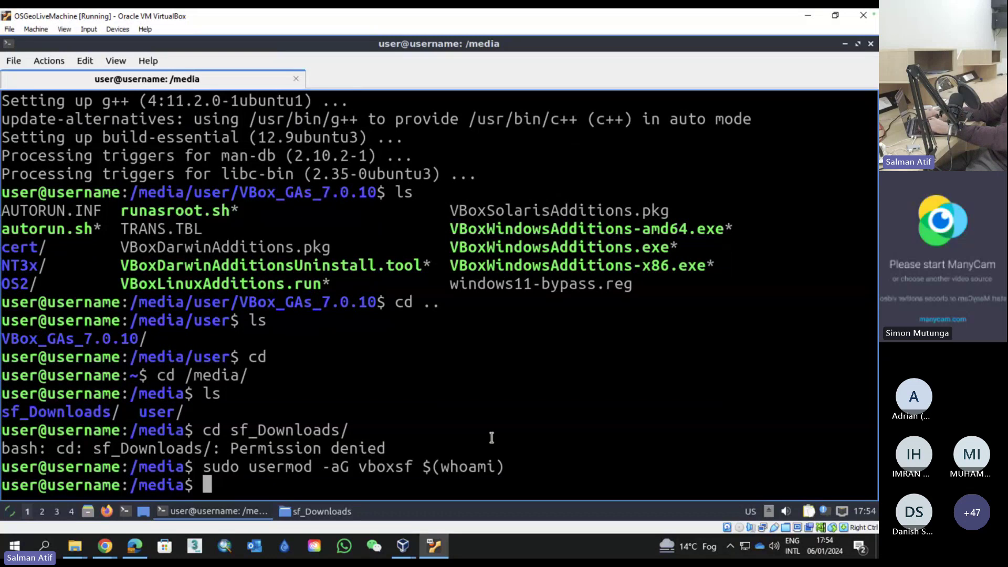
pyautogui.write('cd sf_Downloads/')
pyautogui.press('Return')
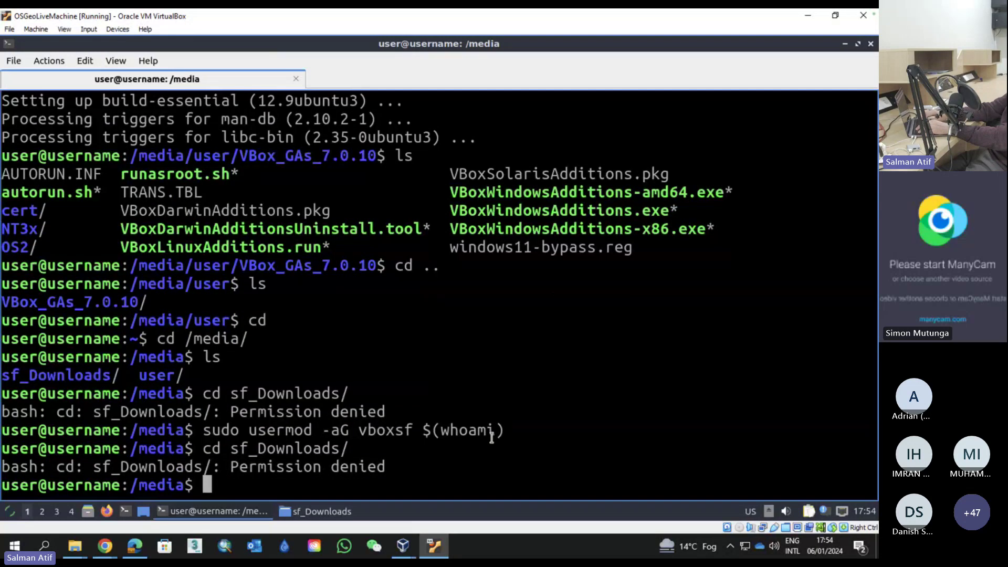
# Reboot the OSGeoLive guest with sudo reboot and wait for the login screen
pyautogui.write('sudo re')
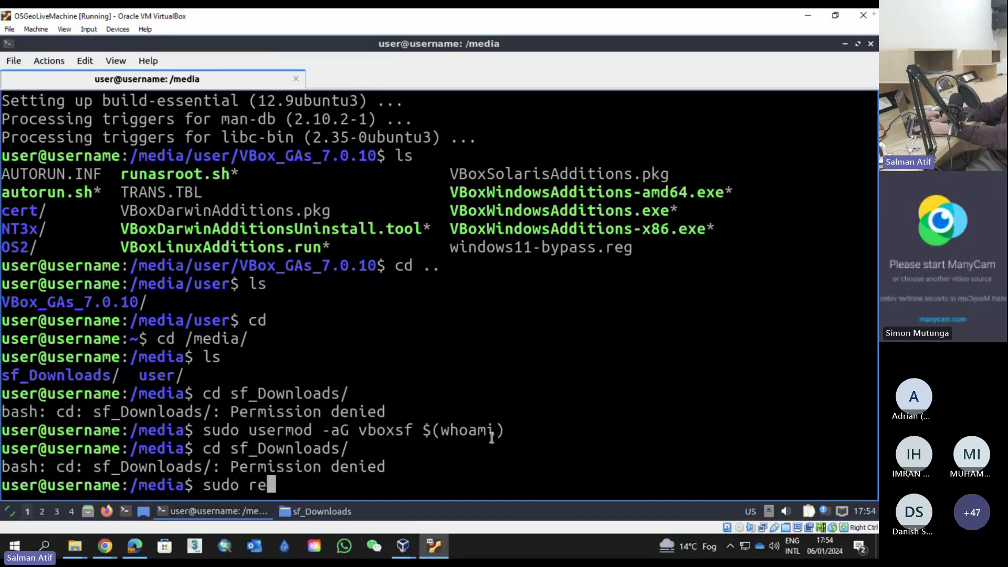
pyautogui.write('boot')
pyautogui.press('Return')
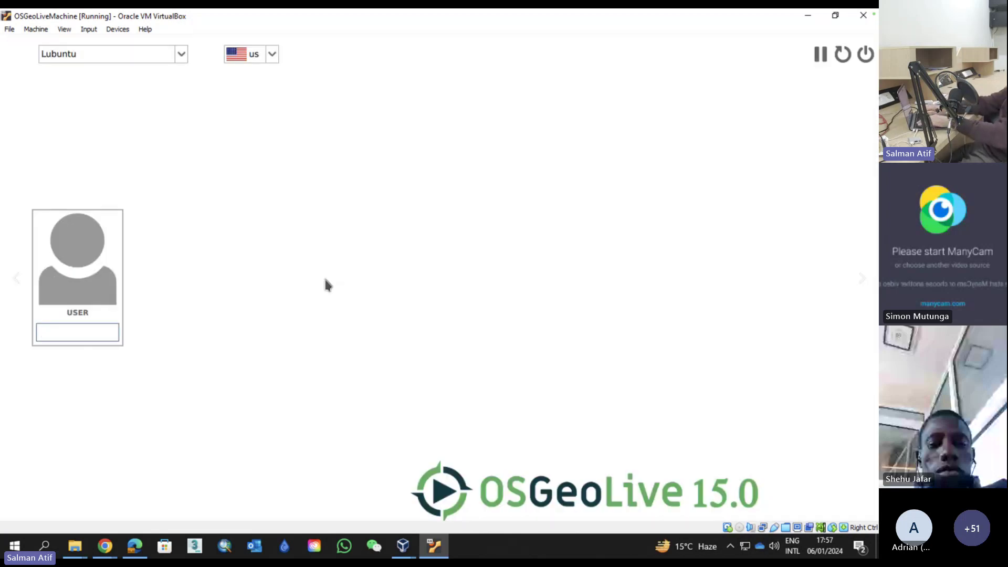
# Log in to the guest with the account password and dismiss the OSGeoLive welcome message
pyautogui.write('user')
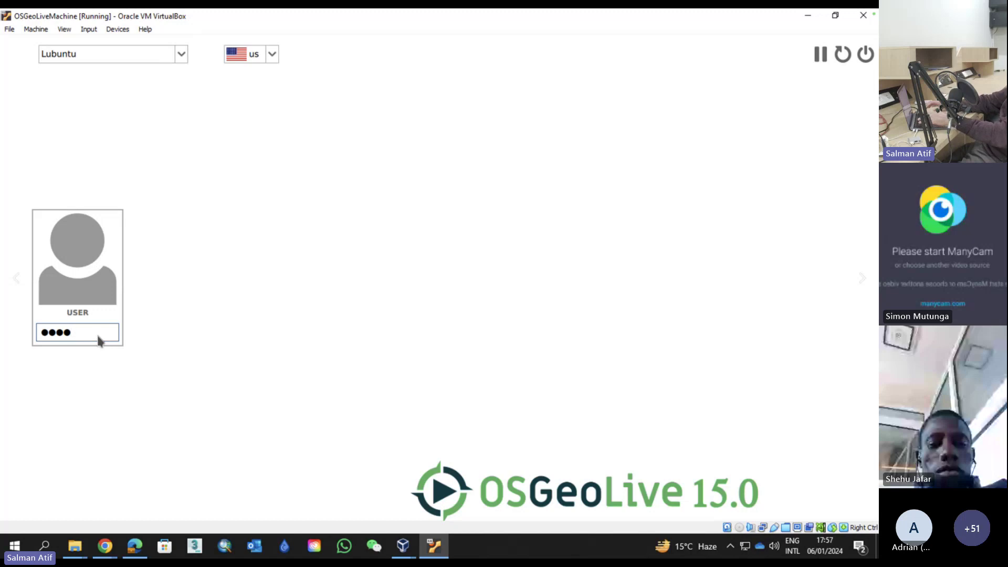
pyautogui.press('Return')
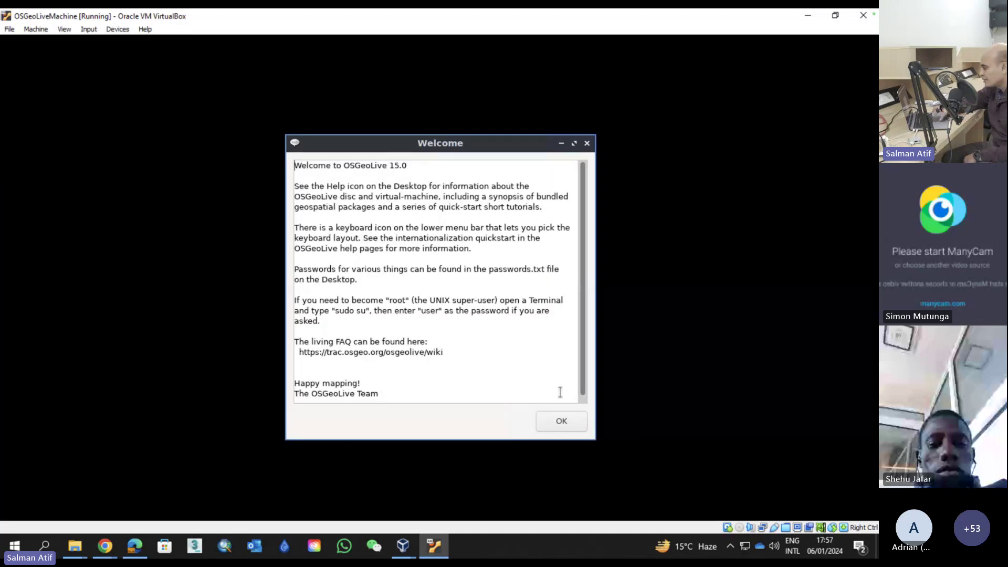
pyautogui.click(560, 423)
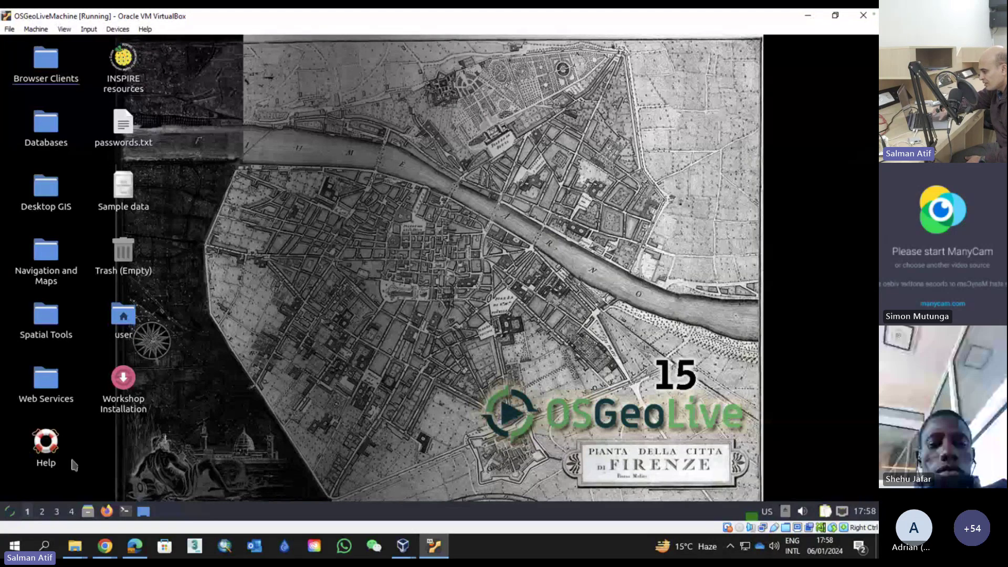
# Decline the system upgrade offered by Update Notifier
pyautogui.click(11, 514)
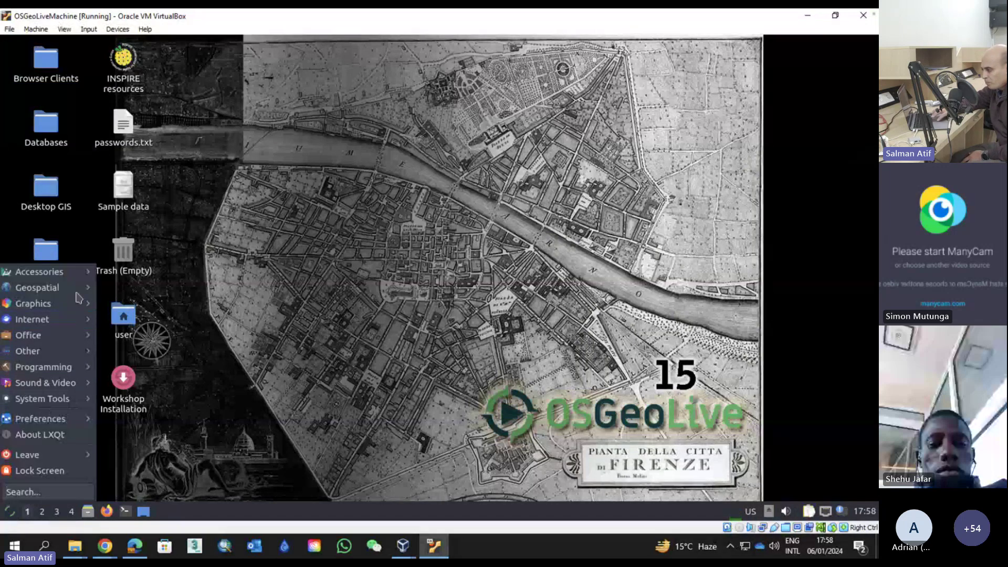
pyautogui.moveTo(39, 271)
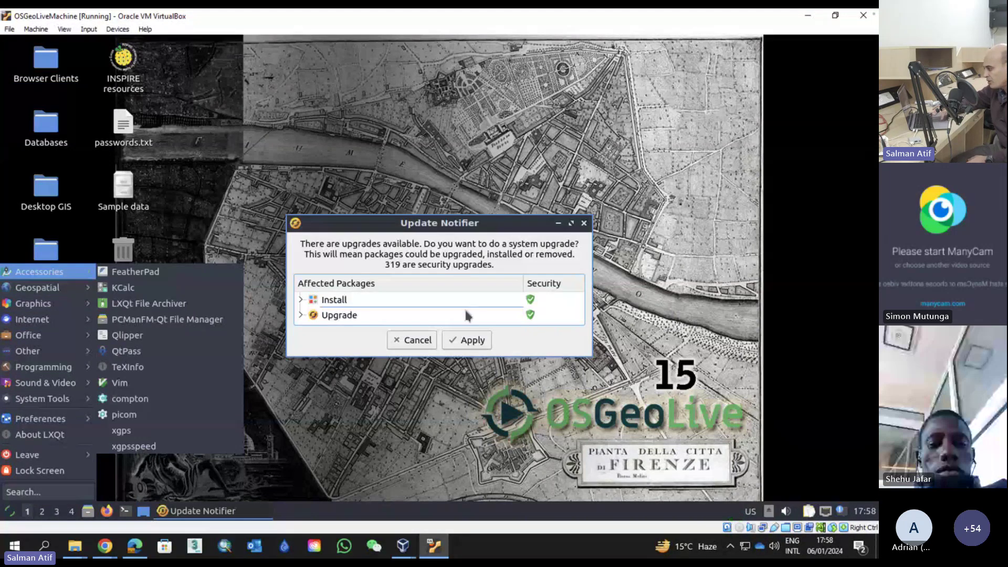
pyautogui.click(417, 340)
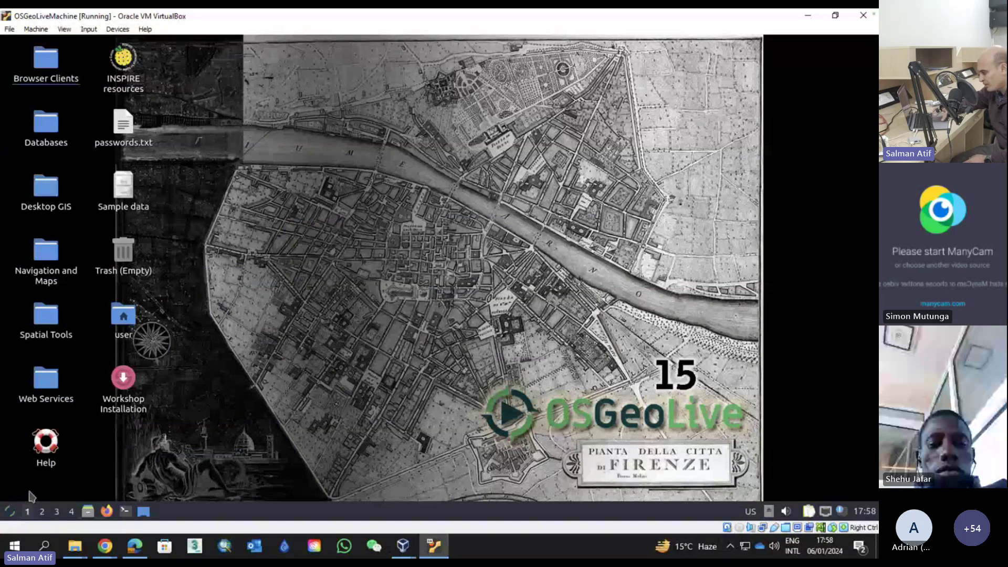
# Browse the Geospatial menu's Browser Clients, Desktop GIS and Web Services submenus
pyautogui.click(10, 512)
pyautogui.moveTo(65, 278)
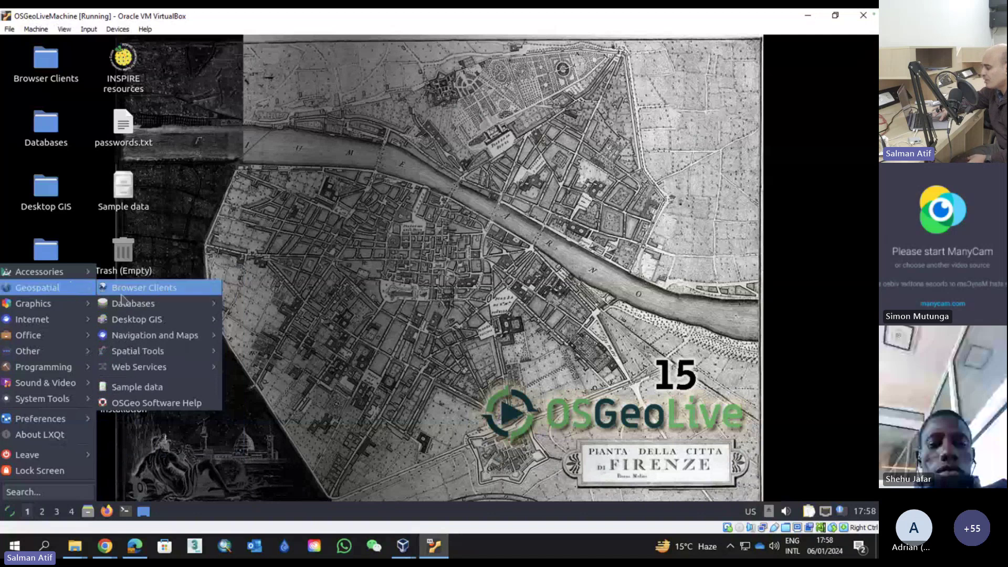
pyautogui.moveTo(121, 294)
pyautogui.moveTo(233, 290)
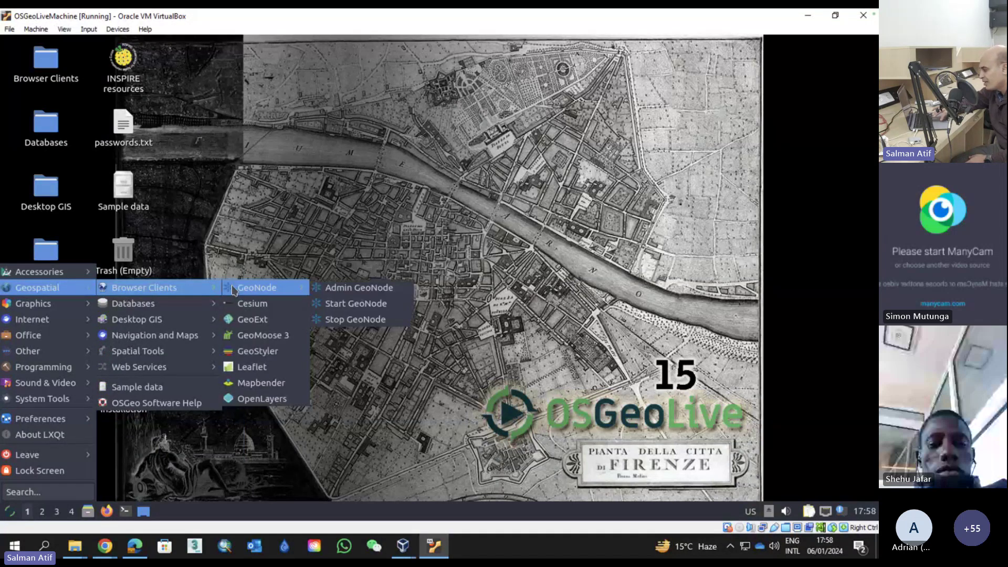
pyautogui.moveTo(210, 305)
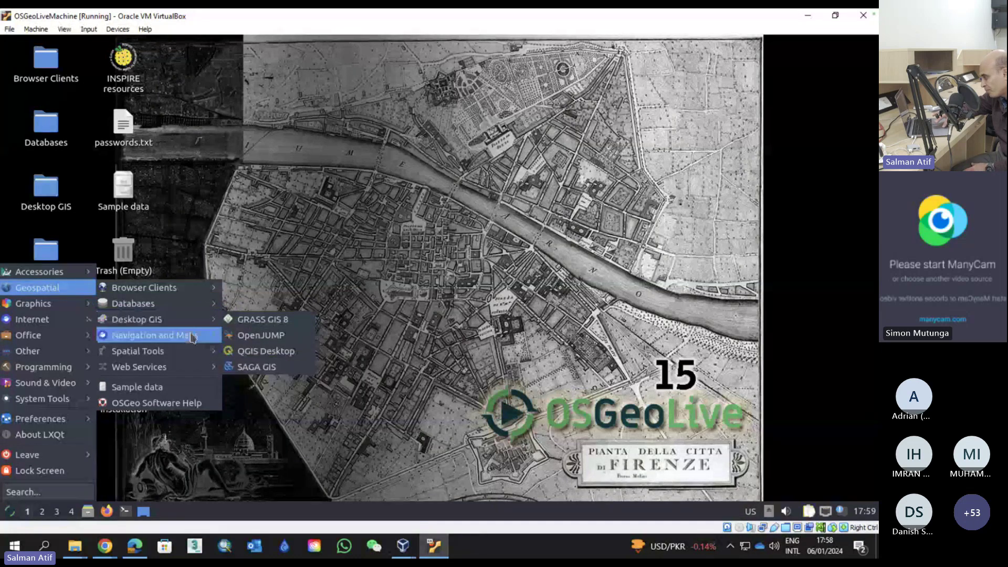
pyautogui.moveTo(194, 337)
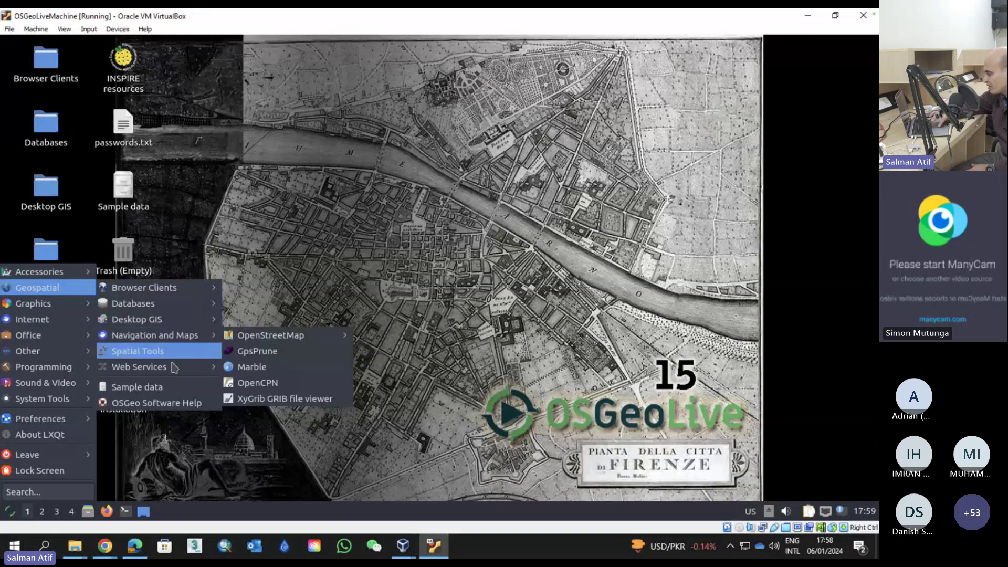
pyautogui.moveTo(172, 359)
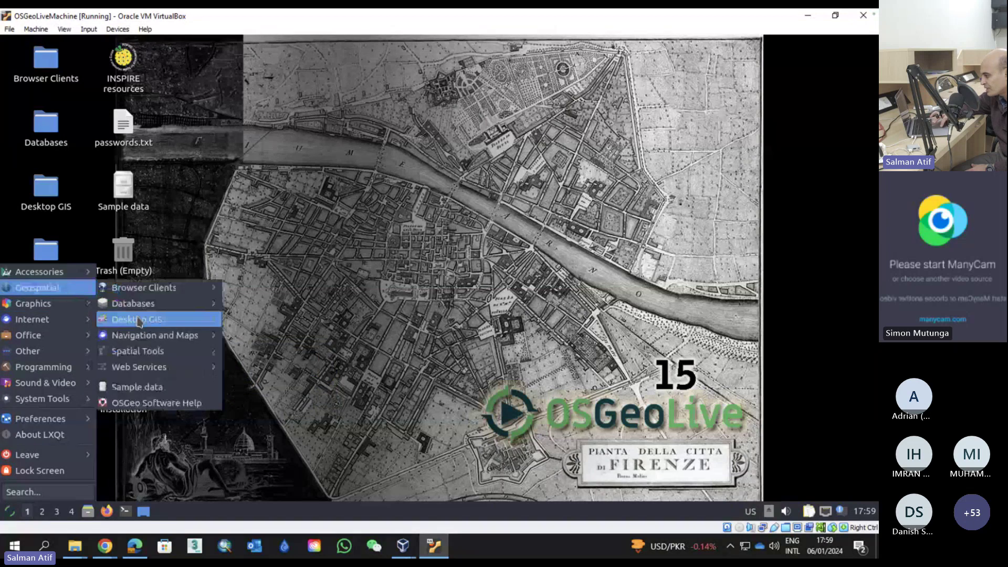
pyautogui.moveTo(143, 338)
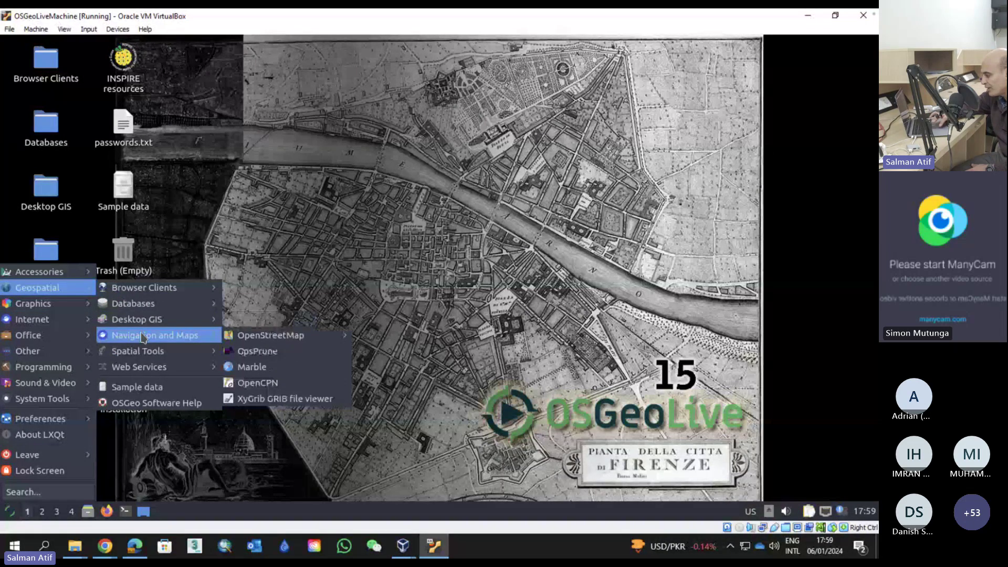
pyautogui.moveTo(261, 344)
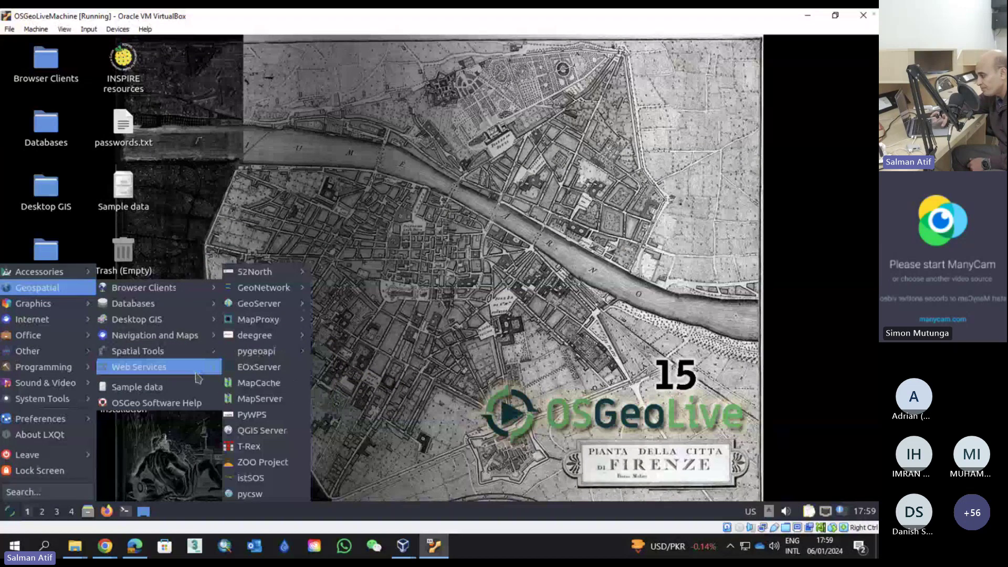
pyautogui.moveTo(289, 279)
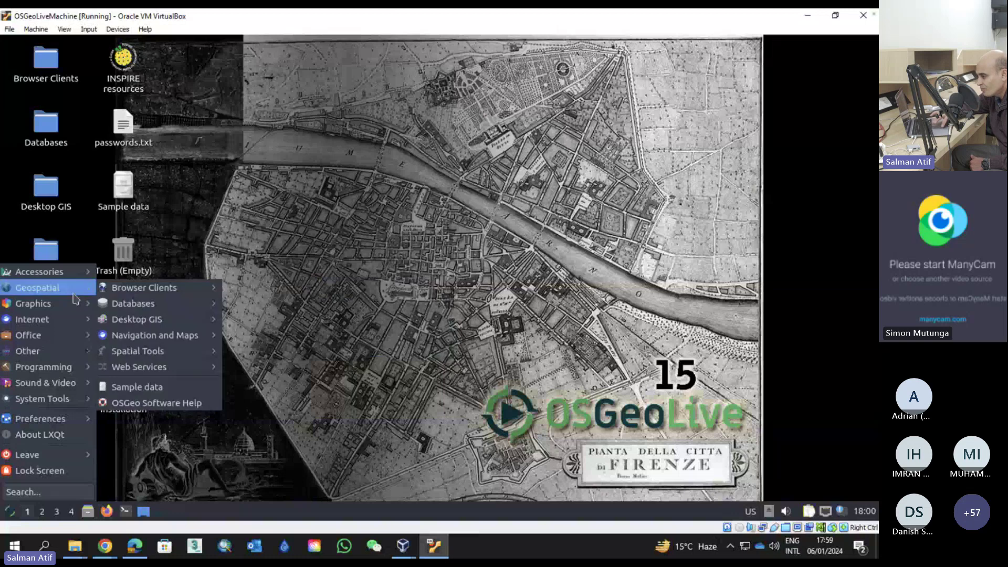
pyautogui.moveTo(75, 280)
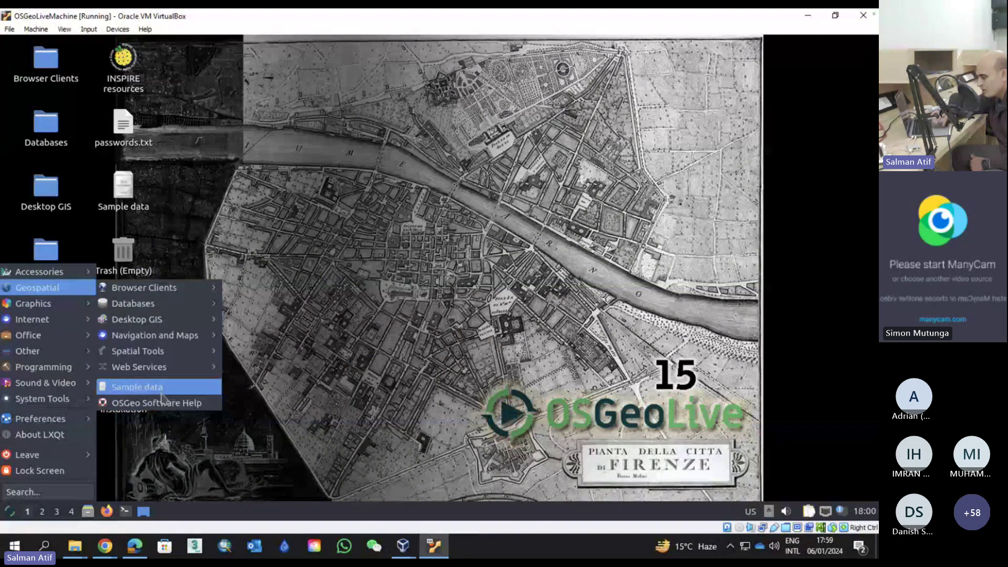
# Open the sf_Downloads share from Geospatial > Sample data and maximize the file manager
pyautogui.click(160, 392)
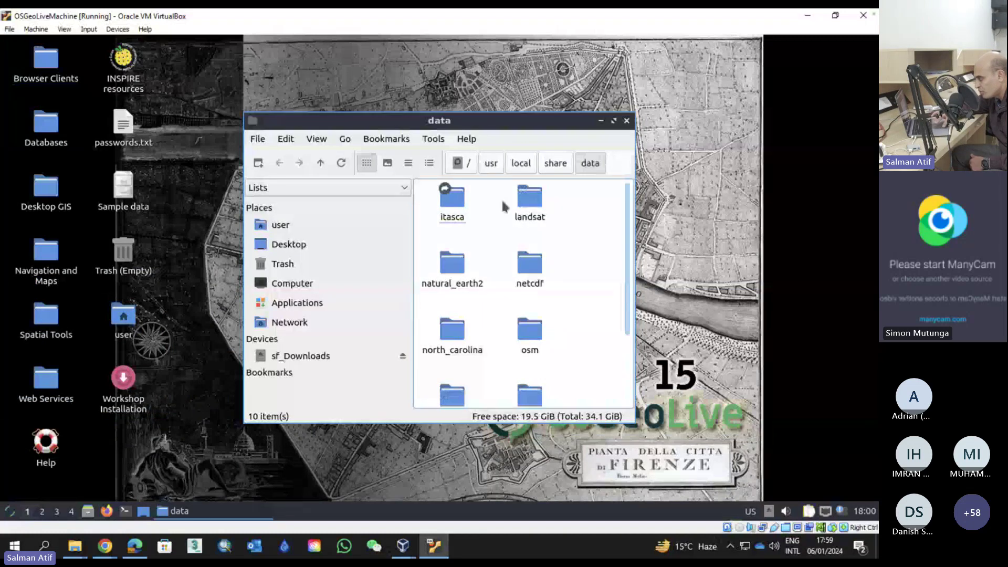
pyautogui.click(333, 355)
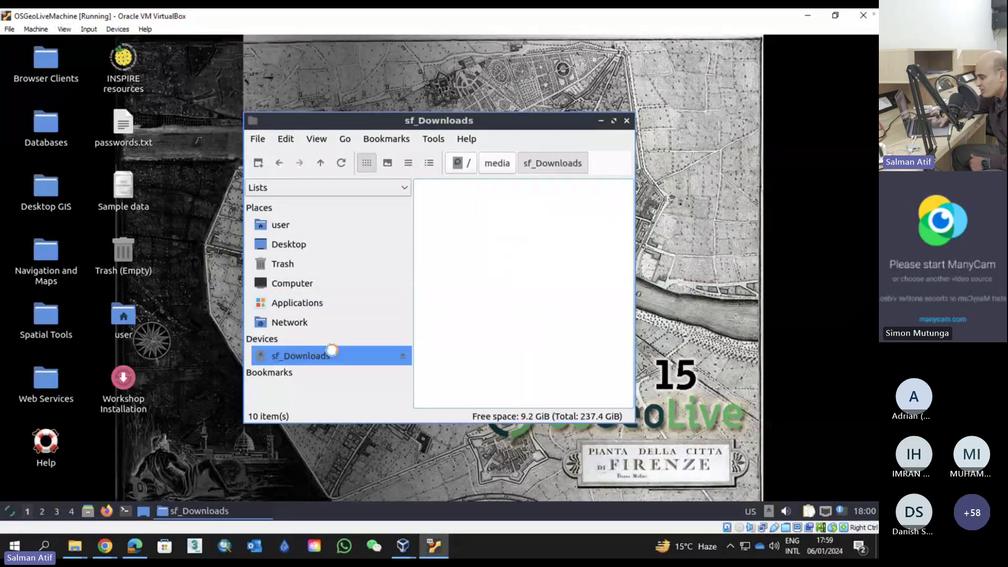
pyautogui.click(613, 121)
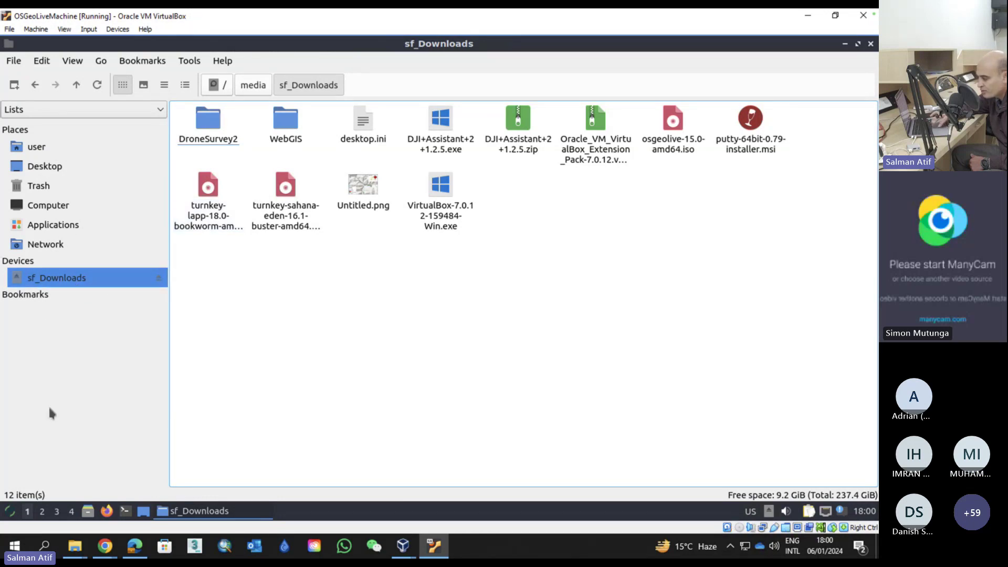
# Bring the host Downloads Explorer window forward and resize it over the VM
pyautogui.click(74, 546)
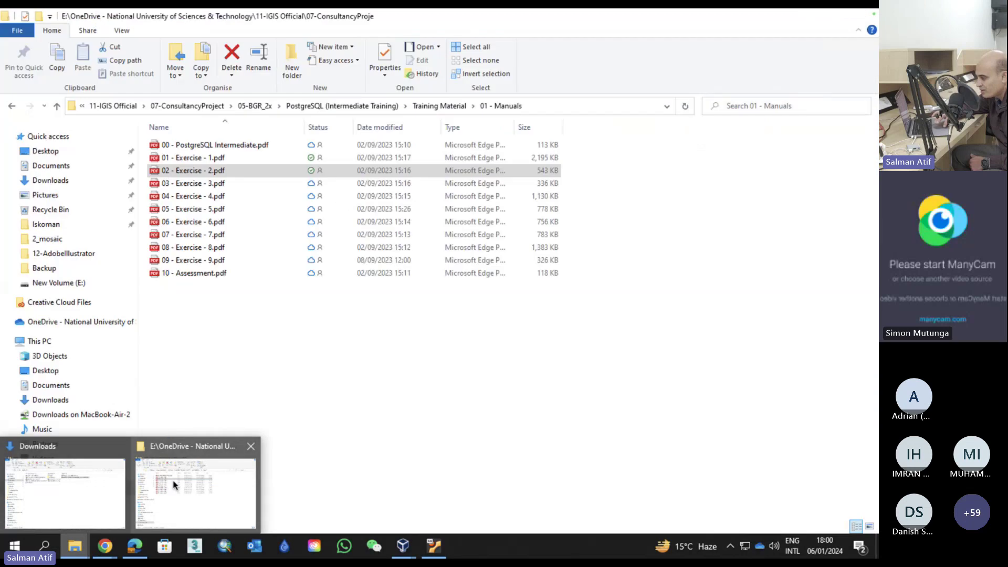
pyautogui.click(72, 482)
pyautogui.moveTo(290, 14); pyautogui.dragTo(507, 281)
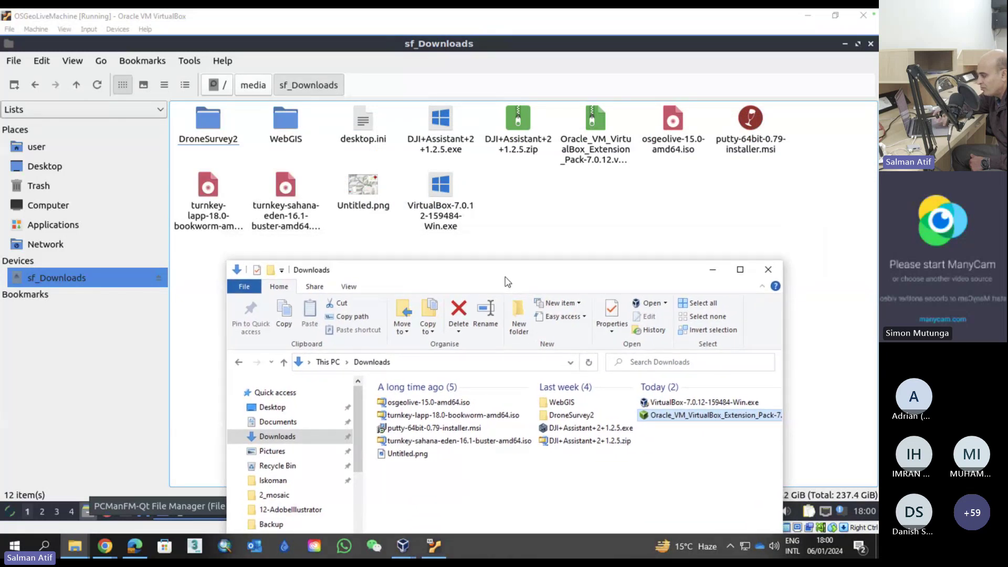
# Create a new folder named GIS DATA in the host Downloads folder
pyautogui.rightClick(541, 479)
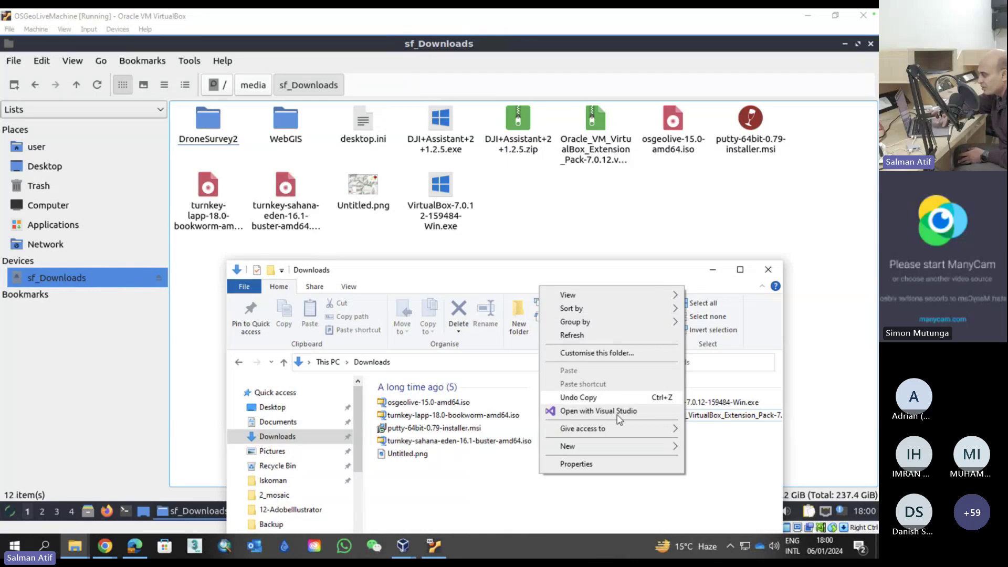
pyautogui.moveTo(603, 448)
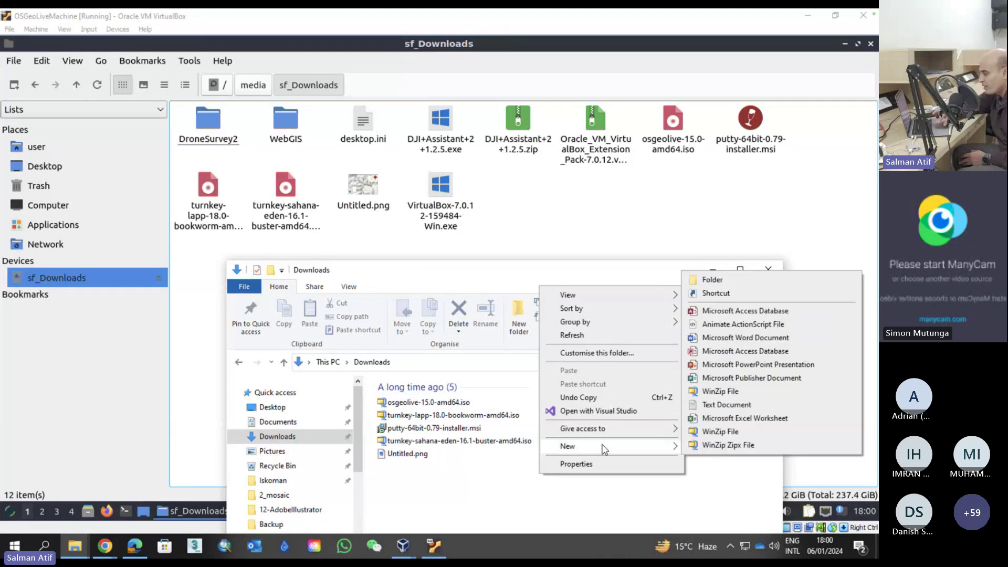
pyautogui.click(713, 279)
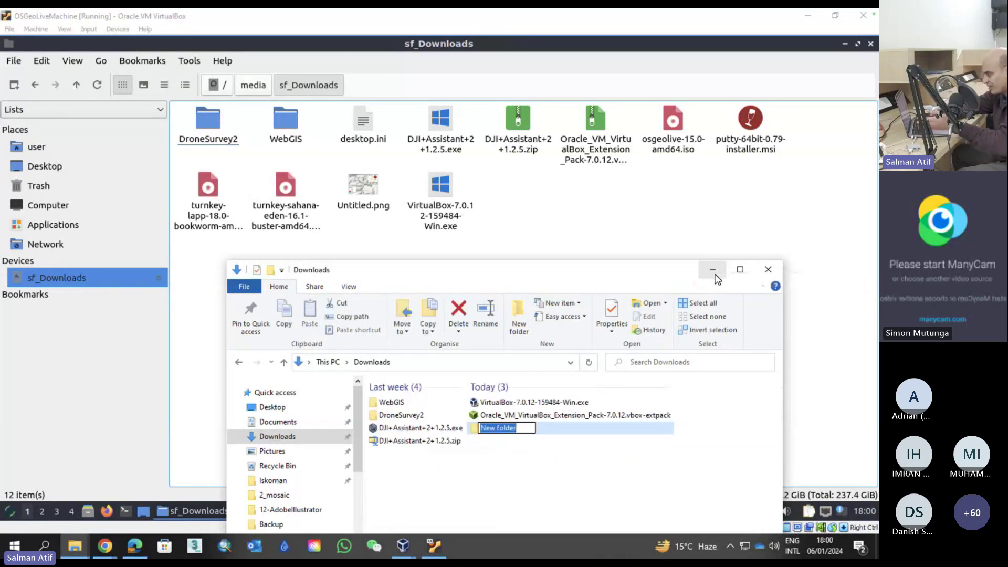
pyautogui.write('GIS DATA')
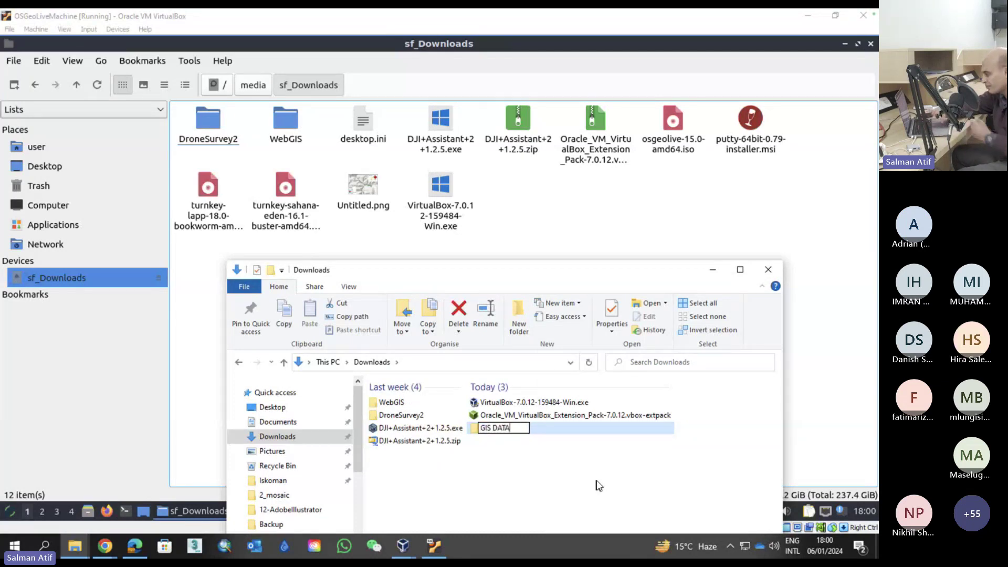
pyautogui.press('Return')
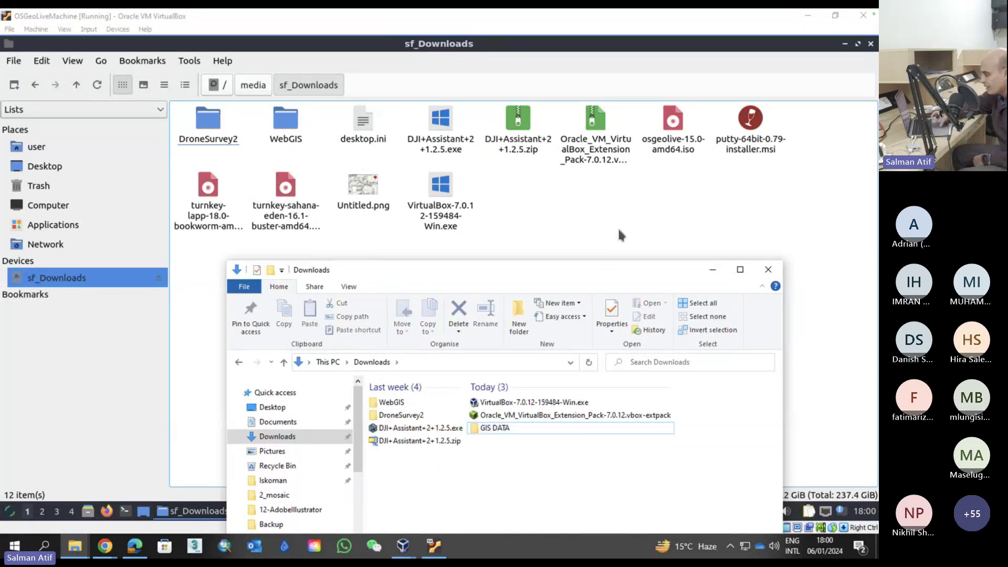
pyautogui.click(618, 235)
# Refresh the guest's sf_Downloads view and open the empty GIS DATA folder
pyautogui.click(49, 62)
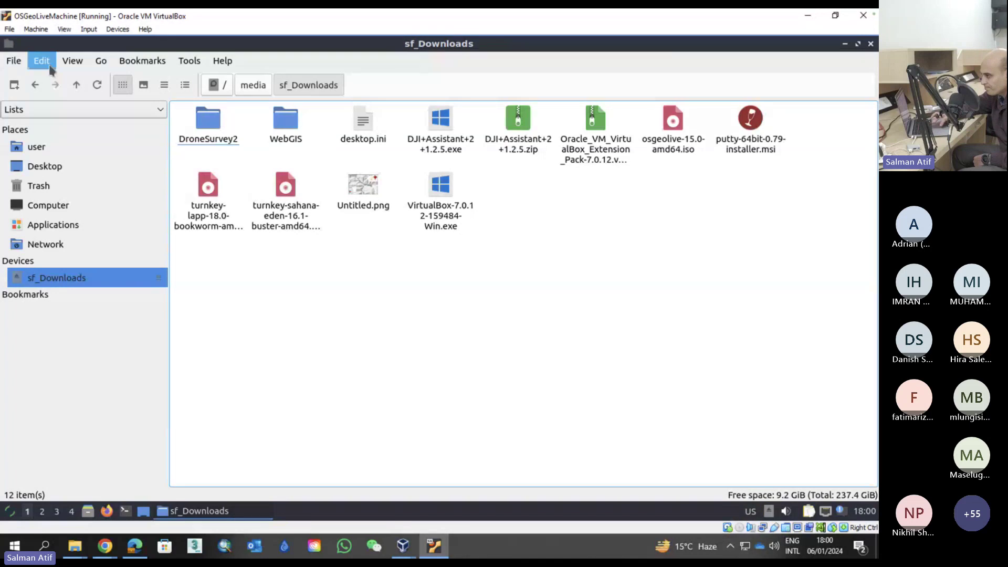
pyautogui.click(56, 67)
pyautogui.click(97, 91)
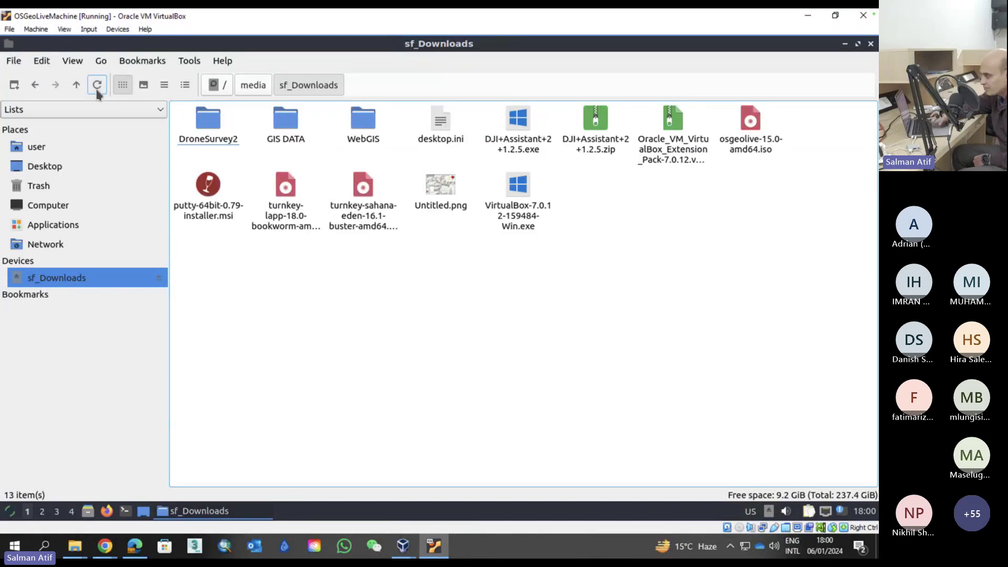
pyautogui.click(355, 134)
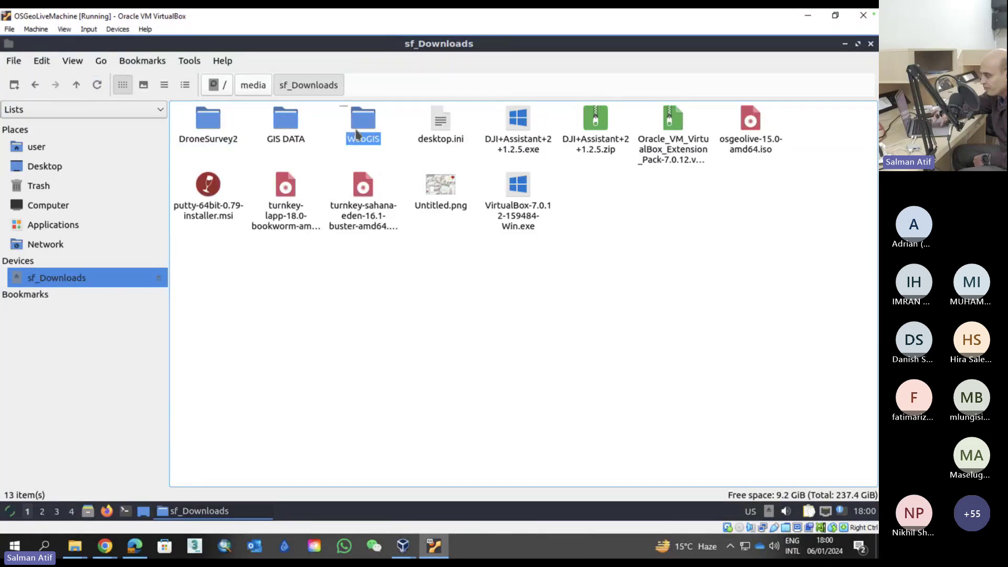
pyautogui.doubleClick(287, 124)
# Create a blank file named SampleFile in GIS DATA
pyautogui.rightClick(288, 124)
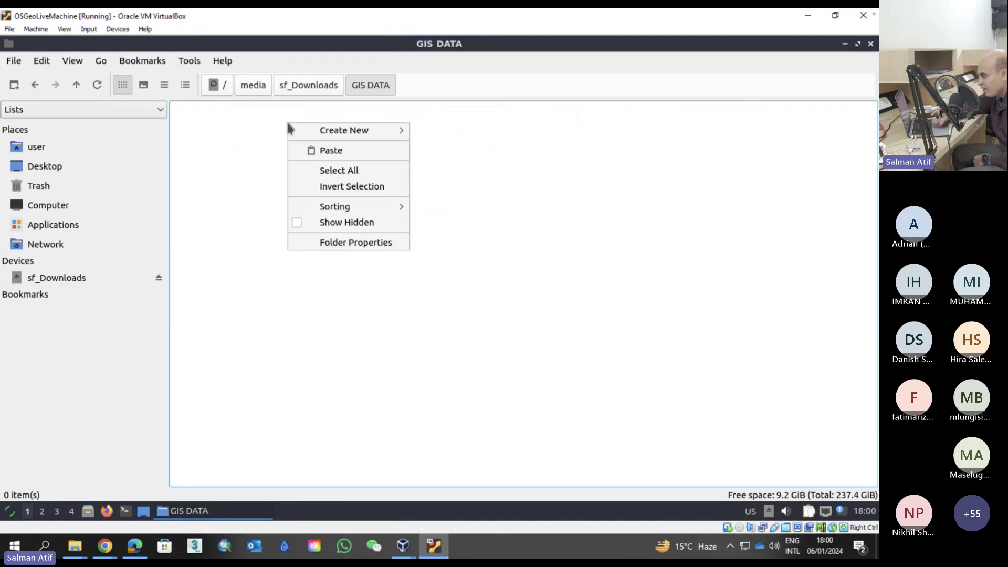
pyautogui.moveTo(306, 132)
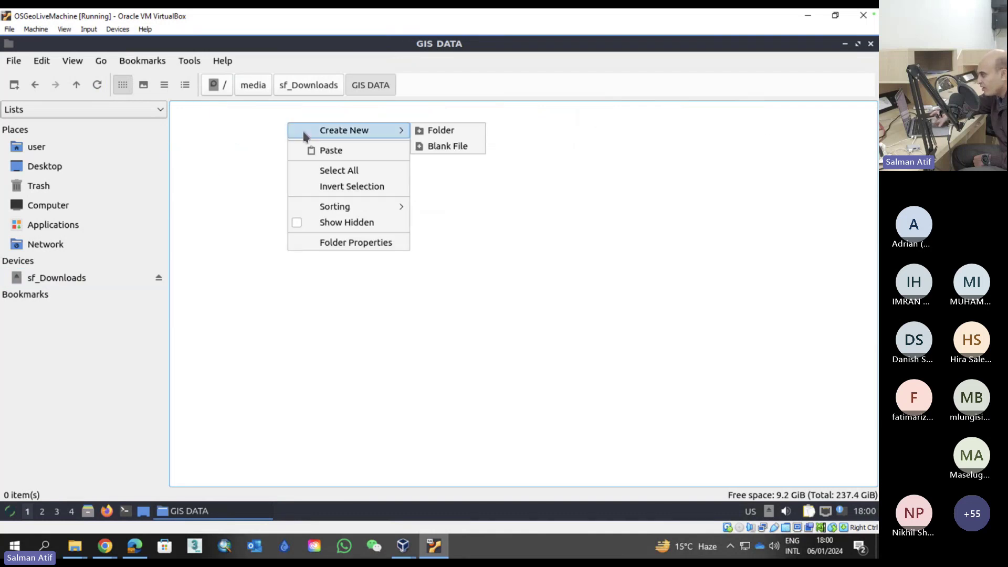
pyautogui.click(449, 145)
pyautogui.write('Sample')
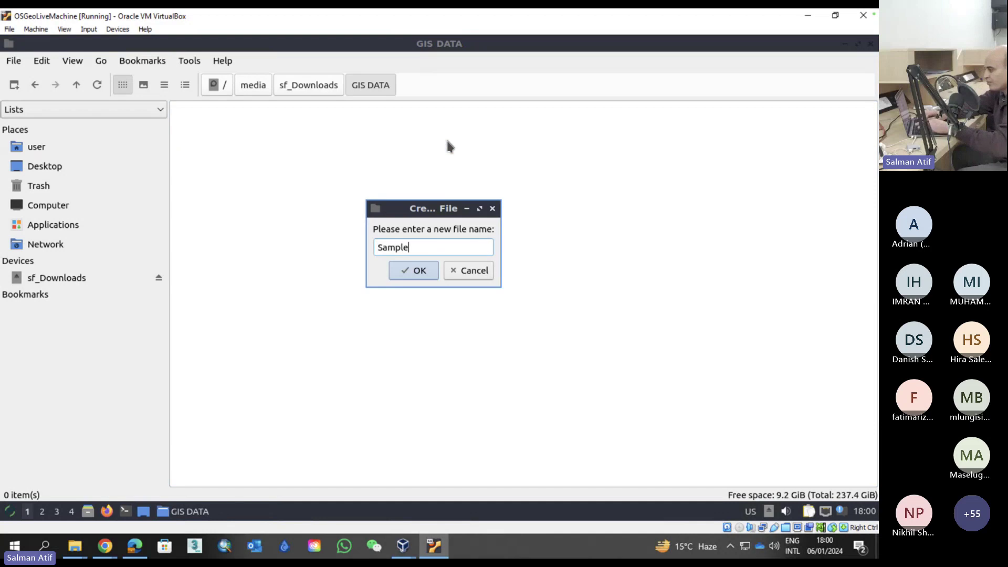
pyautogui.write('File')
pyautogui.press('Return')
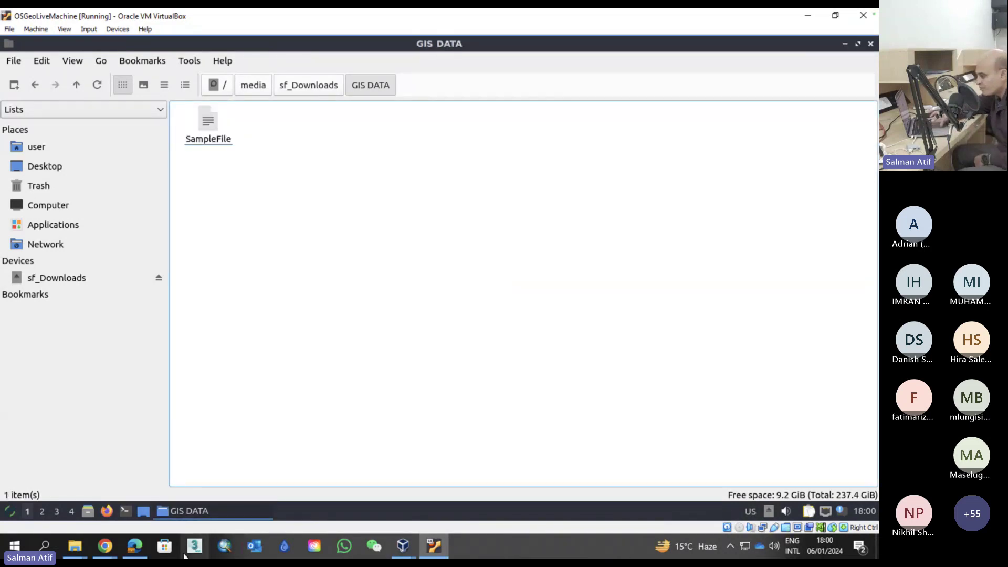
pyautogui.moveTo(75, 546)
pyautogui.moveTo(189, 506)
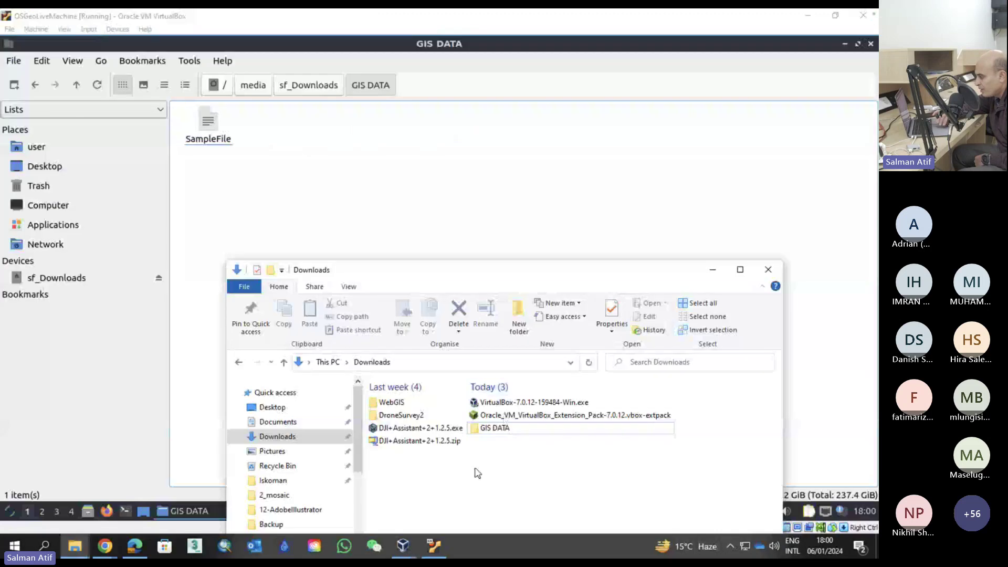
# Refresh host Downloads, open GIS DATA to verify SampleFile, then close Explorer
pyautogui.rightClick(477, 472)
pyautogui.click(536, 328)
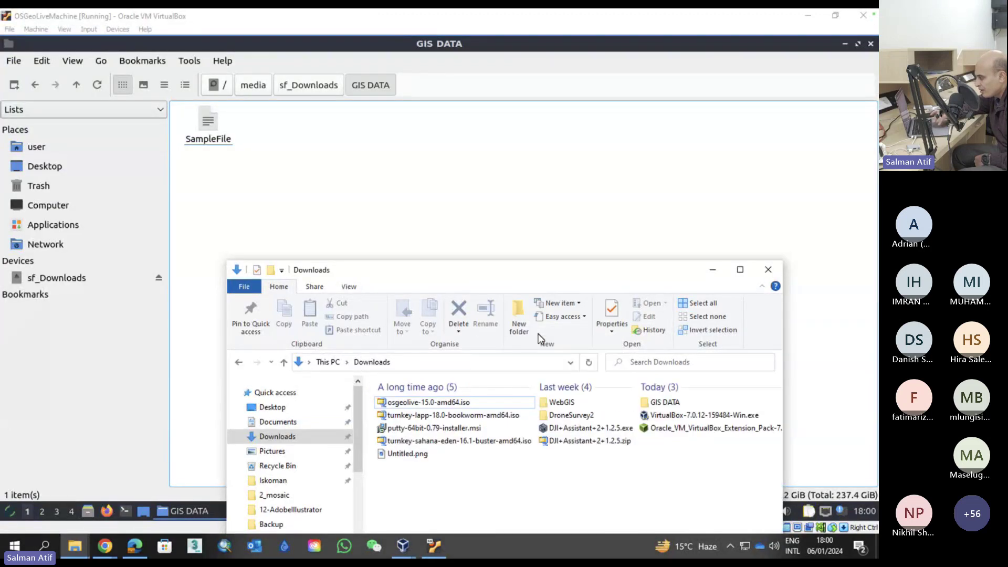
pyautogui.doubleClick(665, 403)
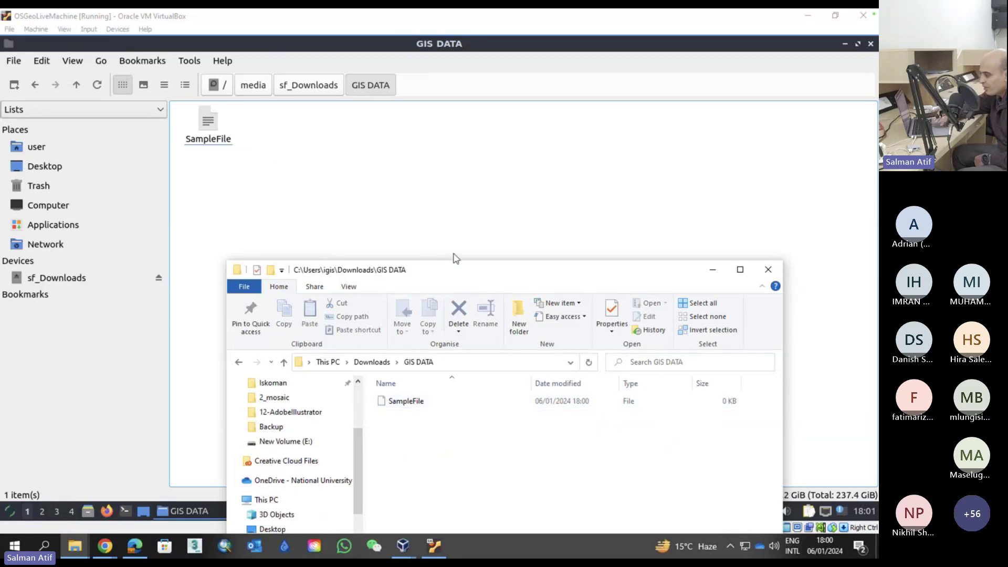
pyautogui.moveTo(455, 268); pyautogui.dragTo(492, 134)
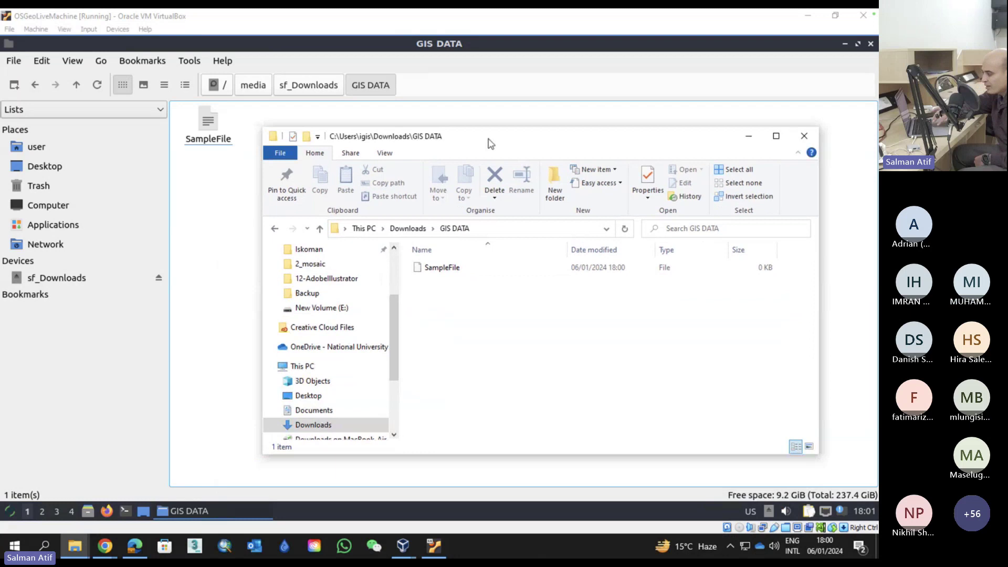
pyautogui.click(807, 138)
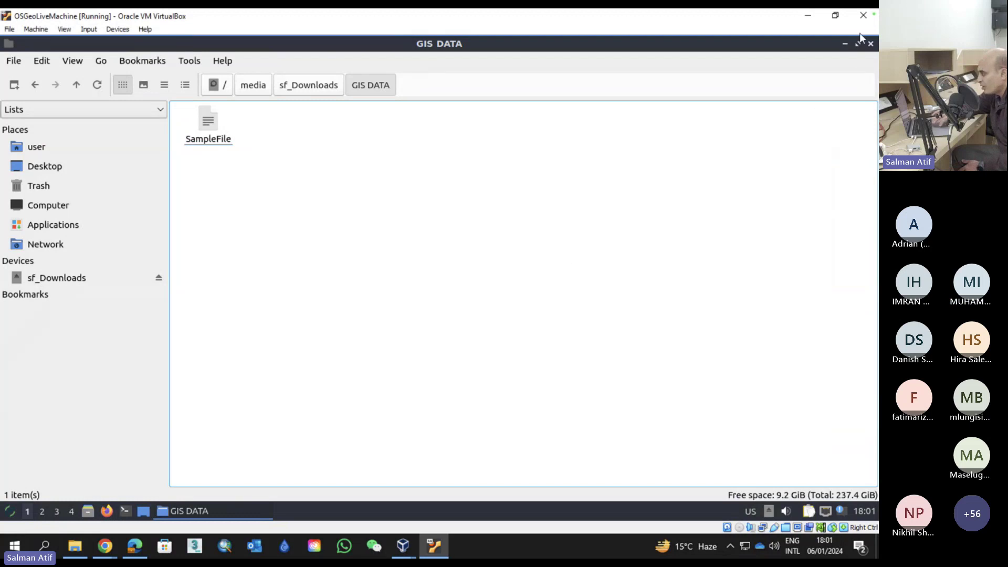
# Close the guest file manager and switch the VM to Seamless Mode
pyautogui.click(871, 44)
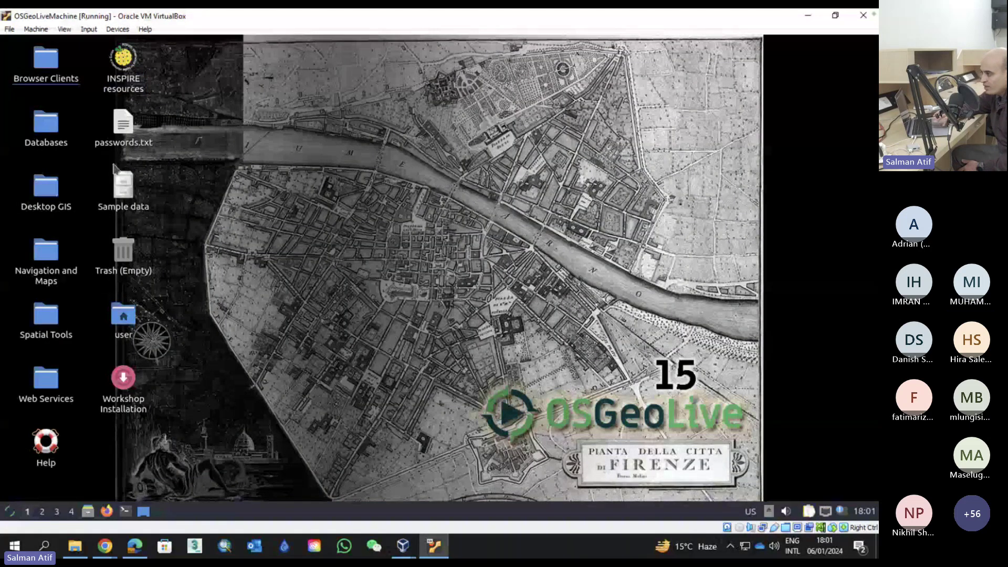
pyautogui.click(36, 29)
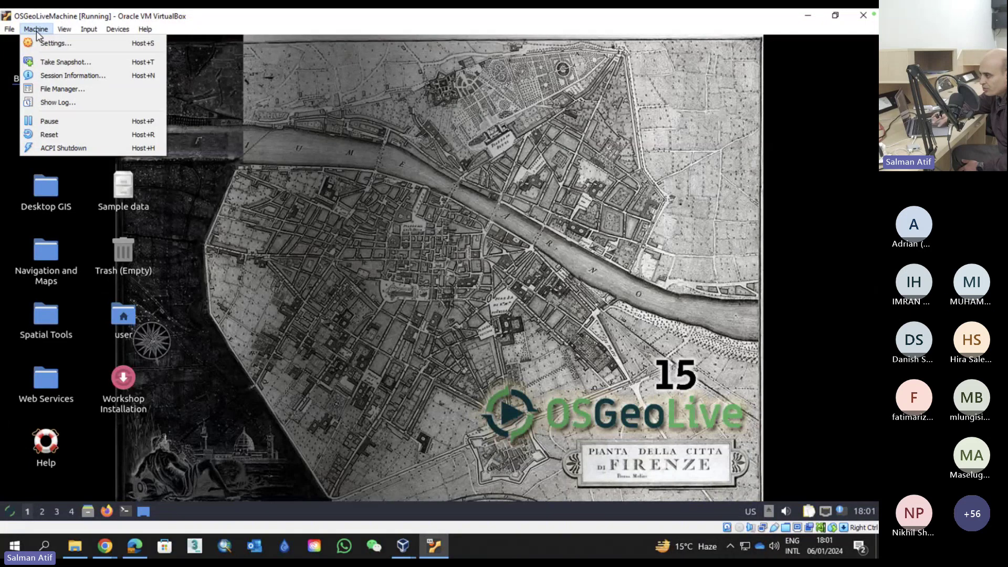
pyautogui.click(60, 32)
pyautogui.click(60, 33)
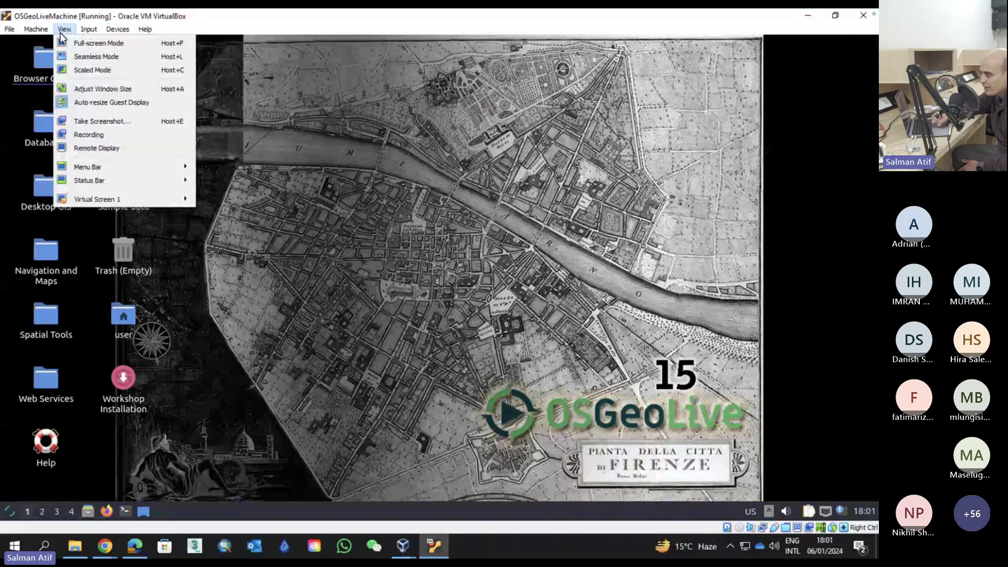
pyautogui.click(79, 59)
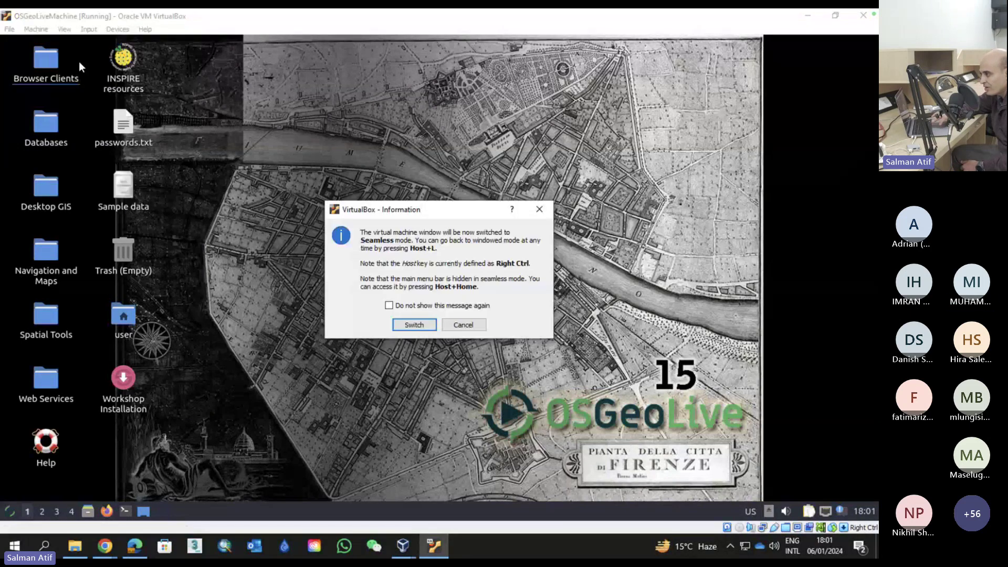
pyautogui.click(424, 321)
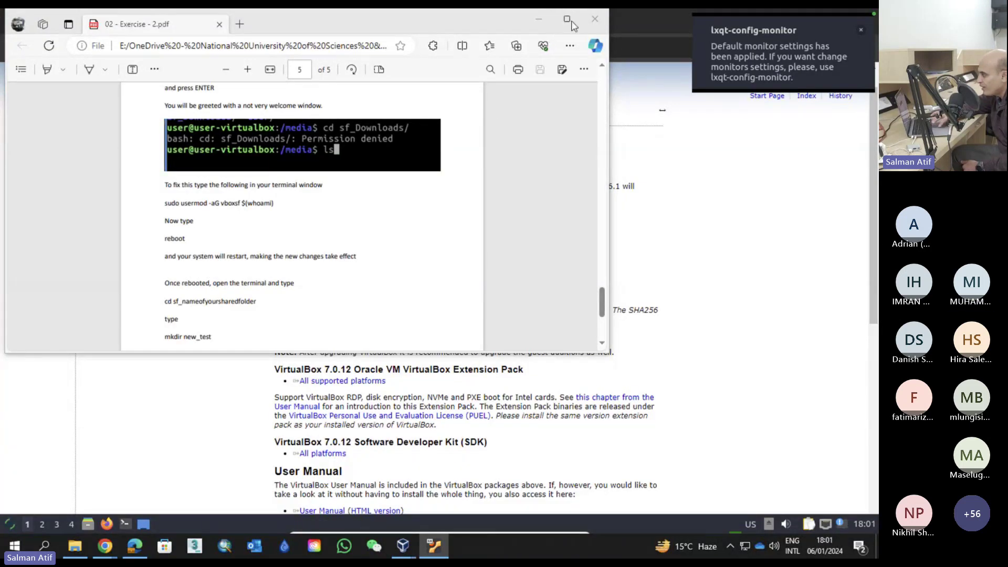
# Minimise the exercise PDF viewer, browser and VirtualBox Manager windows
pyautogui.click(538, 18)
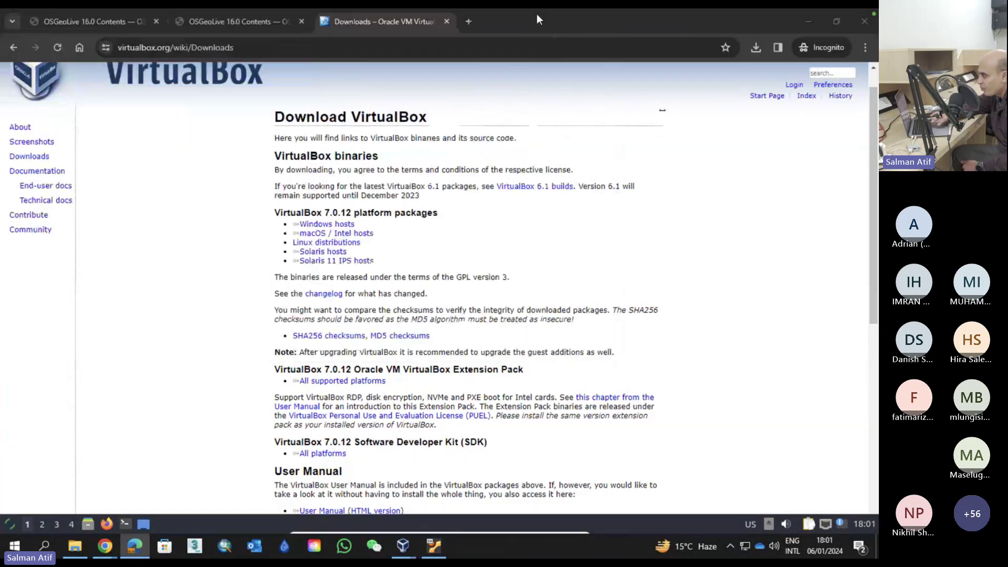
pyautogui.click(808, 24)
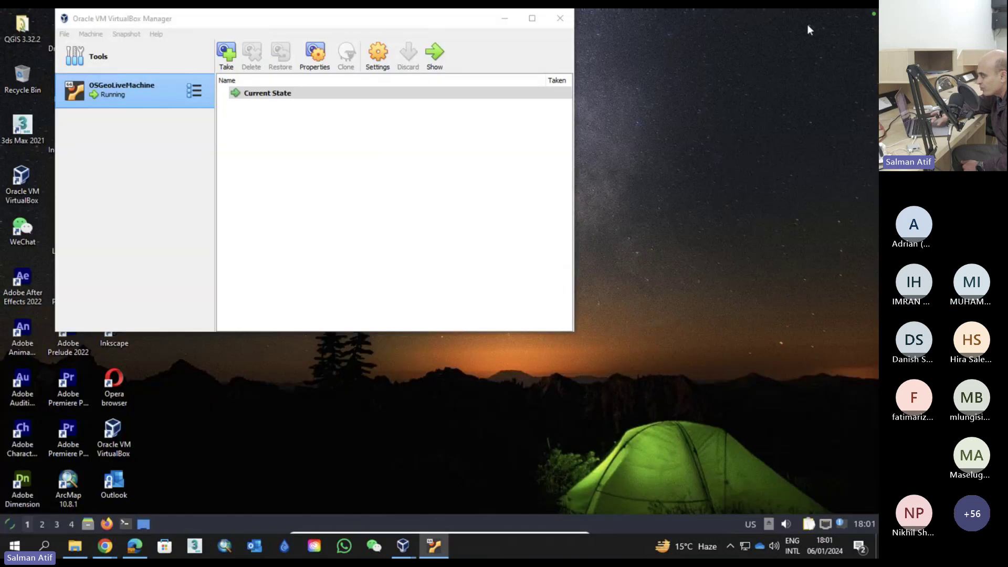
pyautogui.click(505, 18)
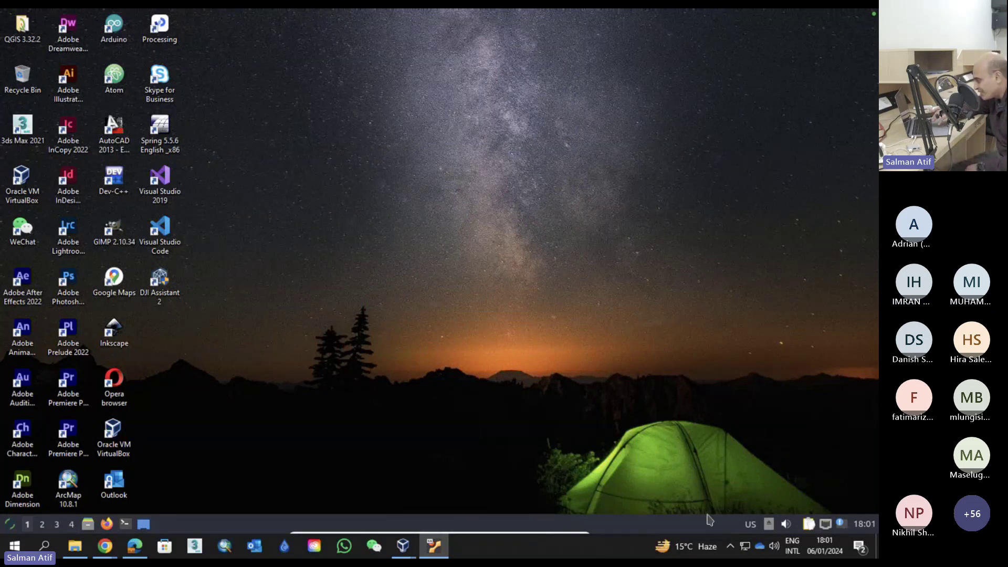
pyautogui.click(18, 548)
pyautogui.click(18, 548)
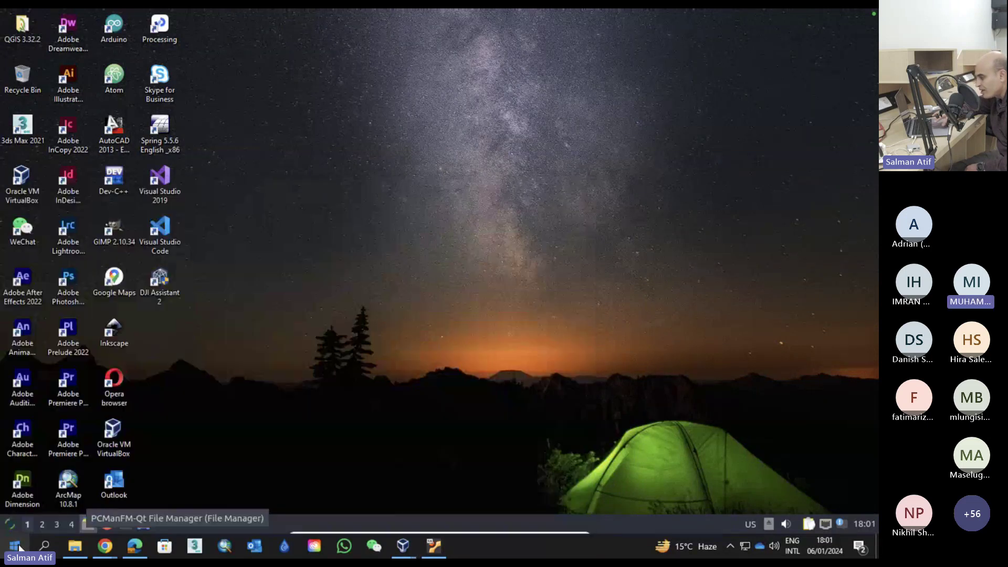
# Launch QGIS Desktop from Geospatial > Desktop GIS in the guest menu
pyautogui.click(11, 528)
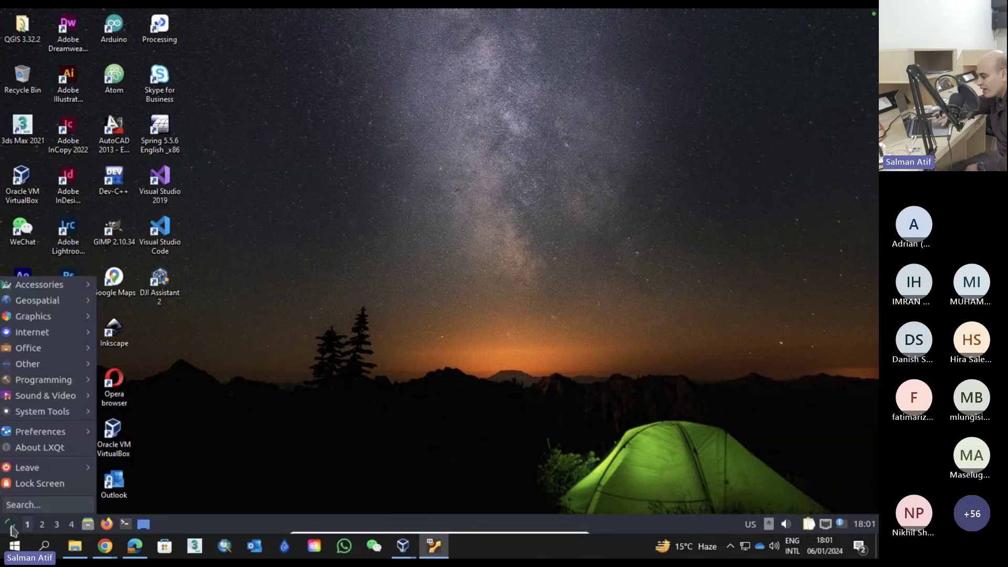
pyautogui.moveTo(77, 289)
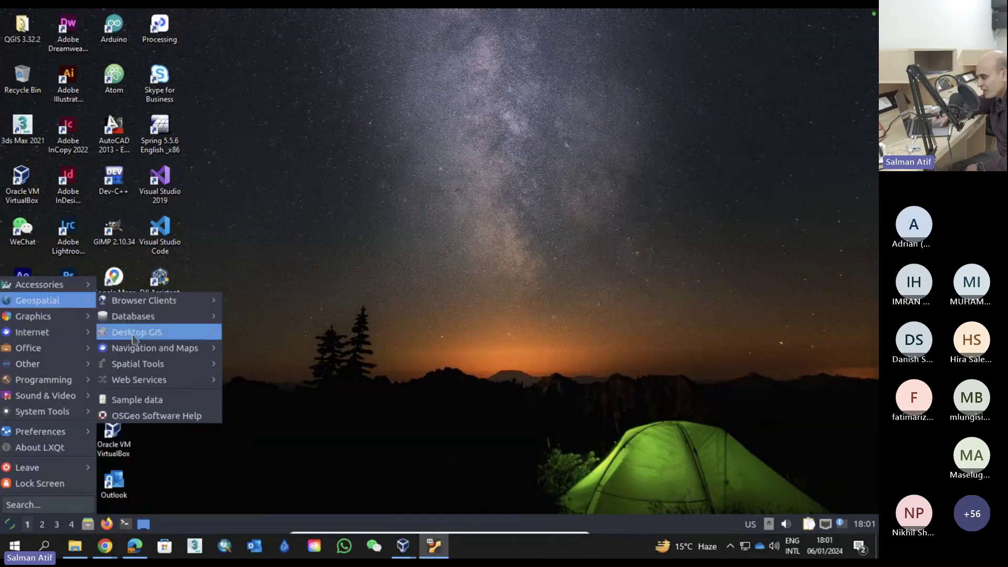
pyautogui.moveTo(134, 336)
pyautogui.click(268, 363)
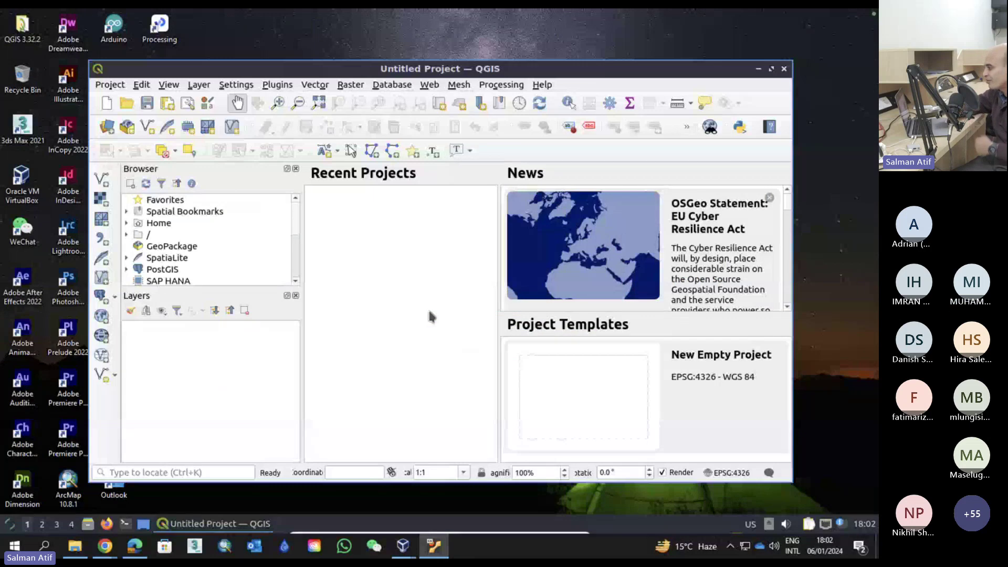
# Maximise QGIS, close the news item, widen Recent Projects, and bring host Explorer forward
pyautogui.click(772, 69)
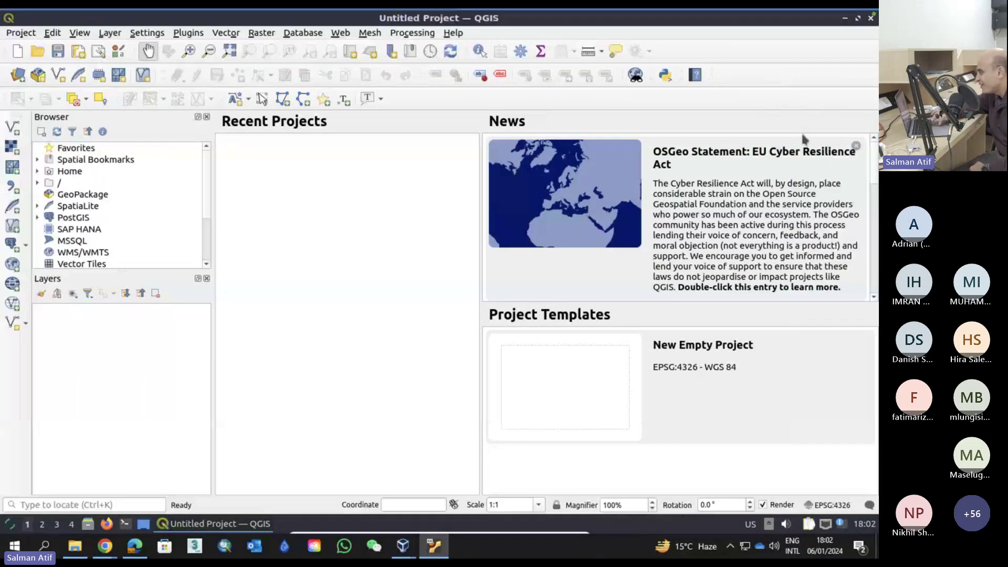
pyautogui.click(856, 145)
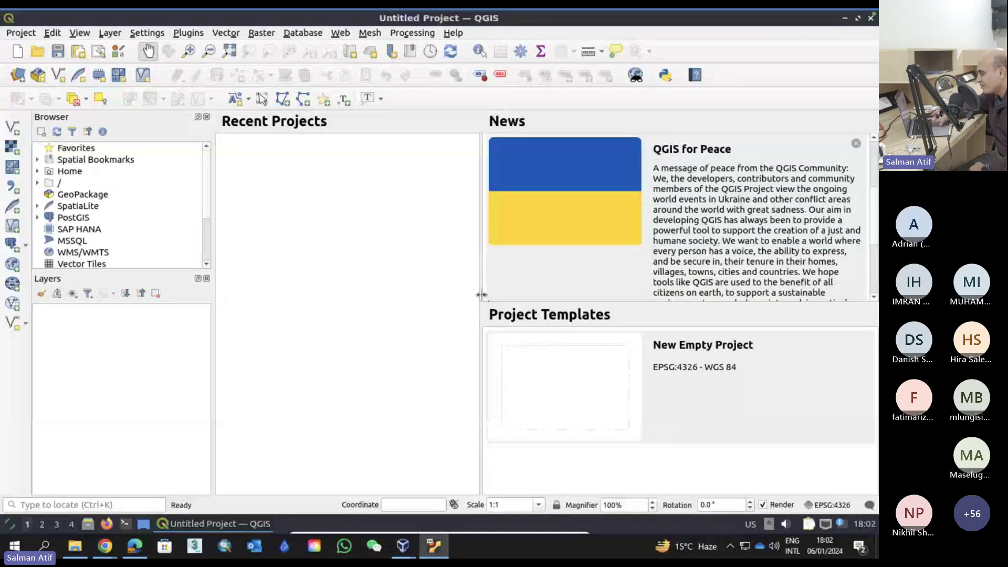
pyautogui.moveTo(487, 295); pyautogui.dragTo(633, 274)
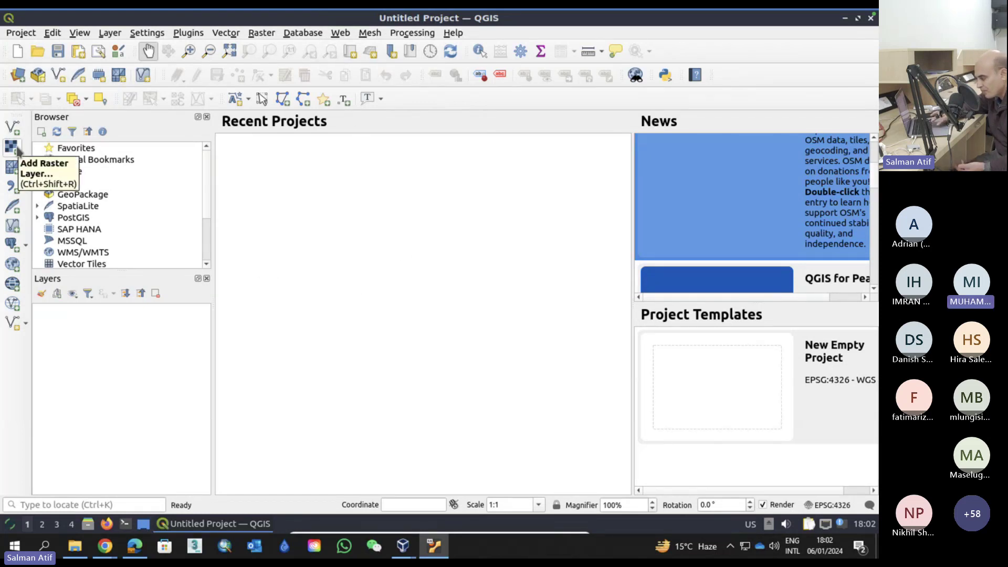
pyautogui.click(75, 546)
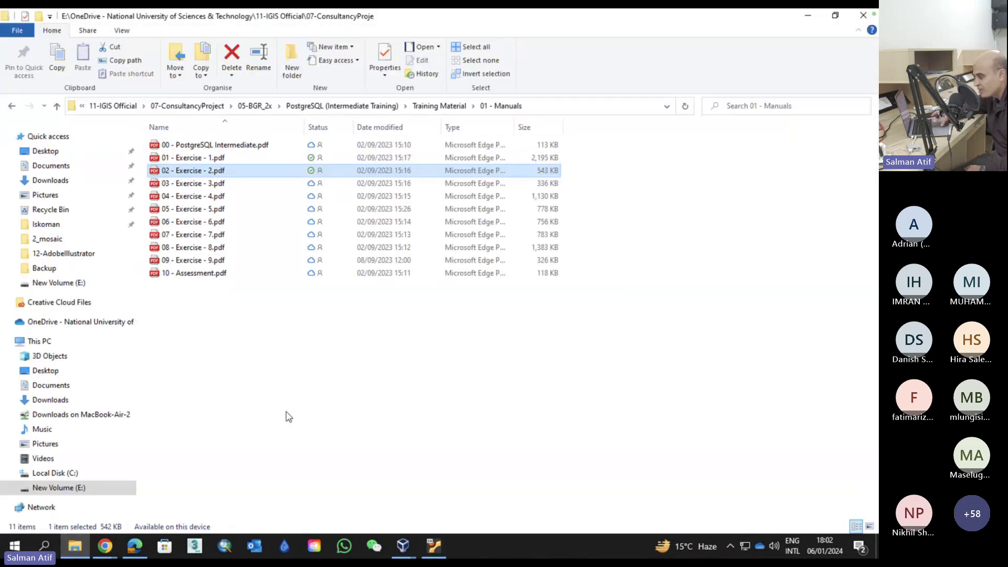
# Browse the host's Downloads > DroneSurvey2 folder of 810 drone JPGs, then minimise File Explorer
pyautogui.click(289, 417)
pyautogui.click(90, 180)
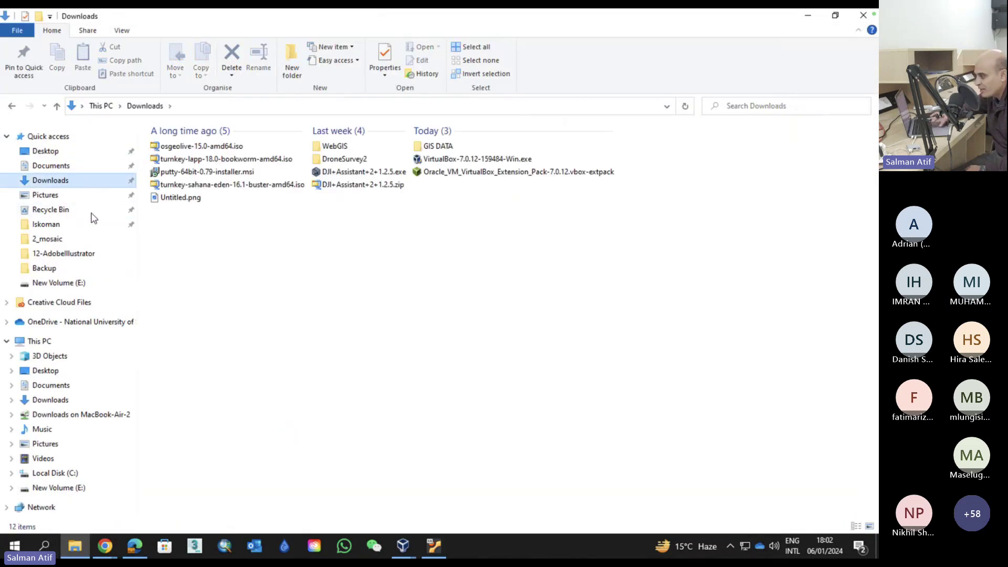
pyautogui.click(297, 319)
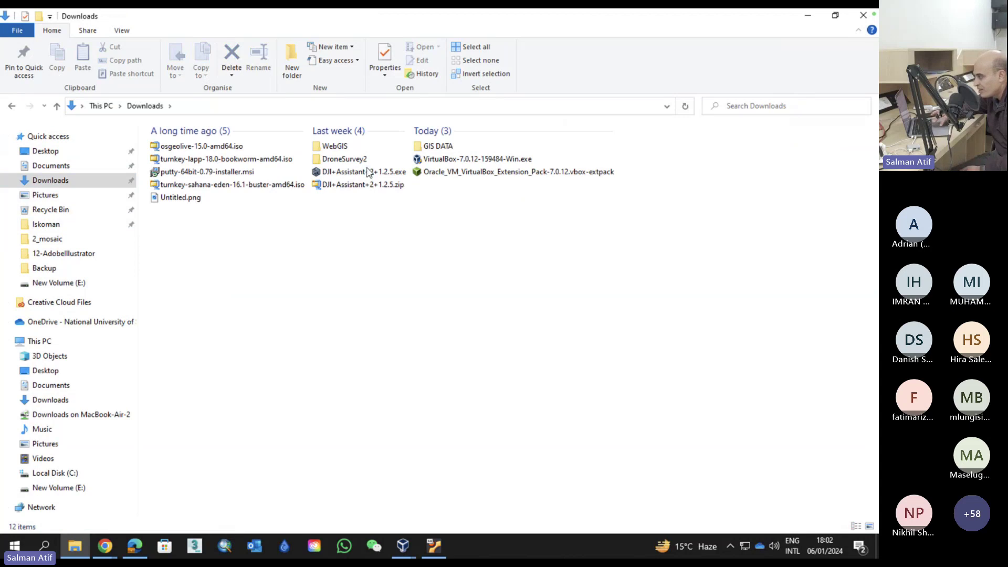
pyautogui.doubleClick(344, 158)
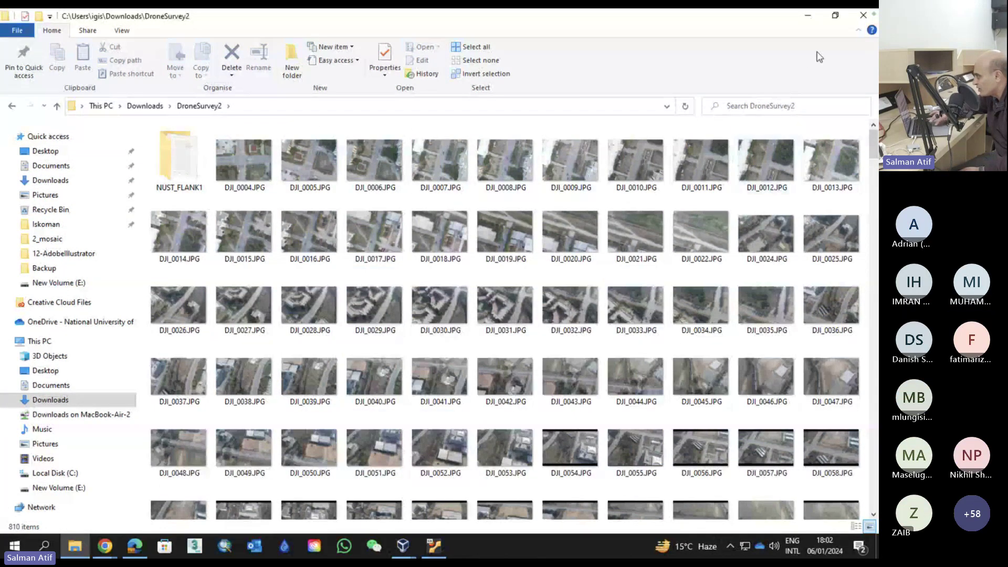
pyautogui.click(807, 15)
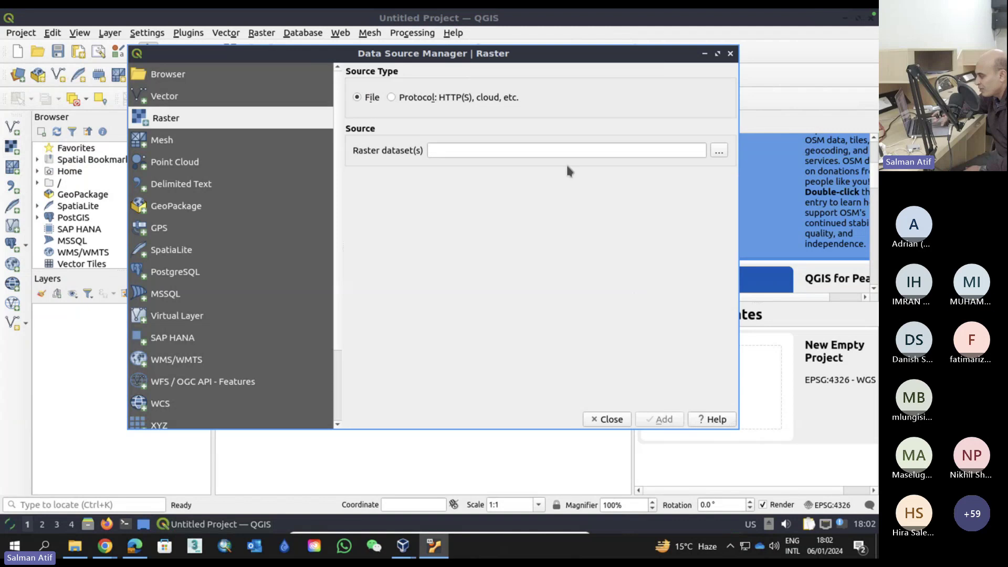
# Add NUST_FLANK1_dsm.tif from sf_Downloads/DroneSurvey2/NUST_FLANK1/3_dsm_ortho/1_dsm as a raster layer
pyautogui.click(720, 151)
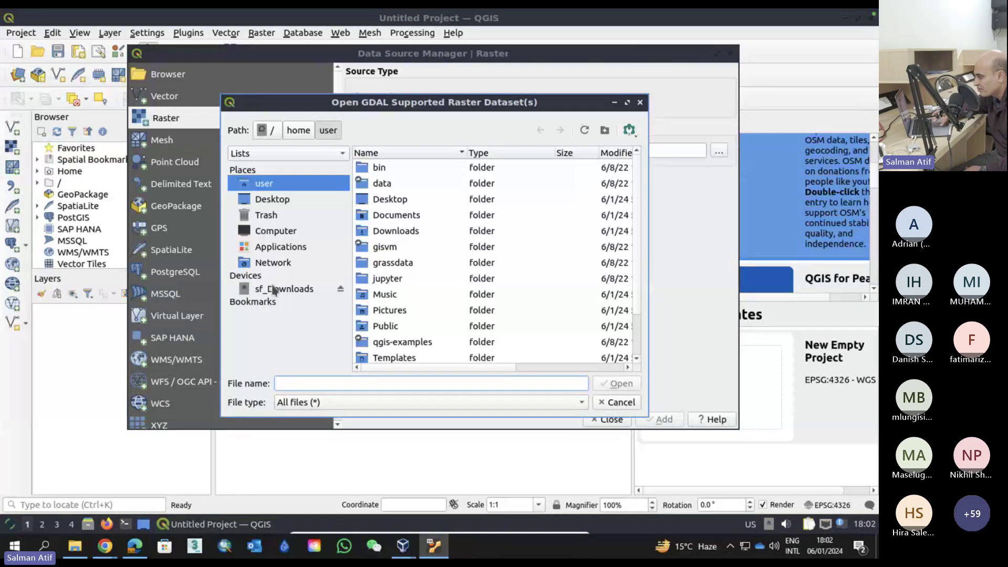
pyautogui.doubleClick(376, 229)
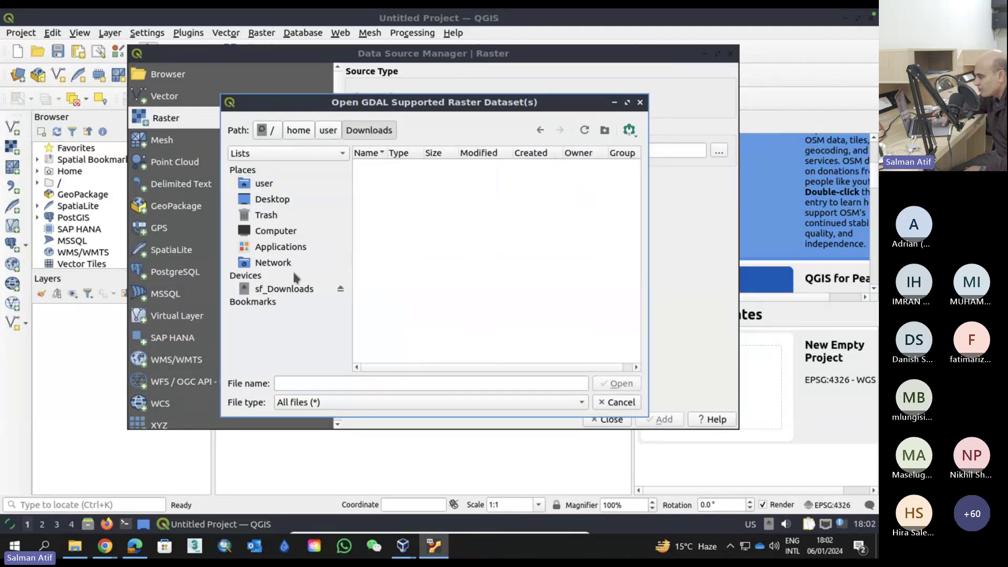
pyautogui.click(290, 288)
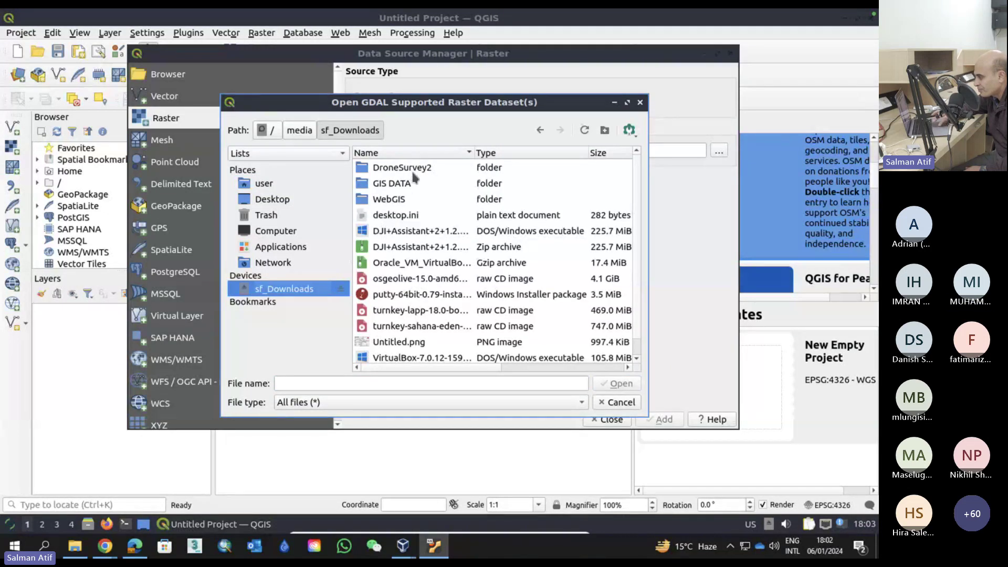
pyautogui.doubleClick(413, 170)
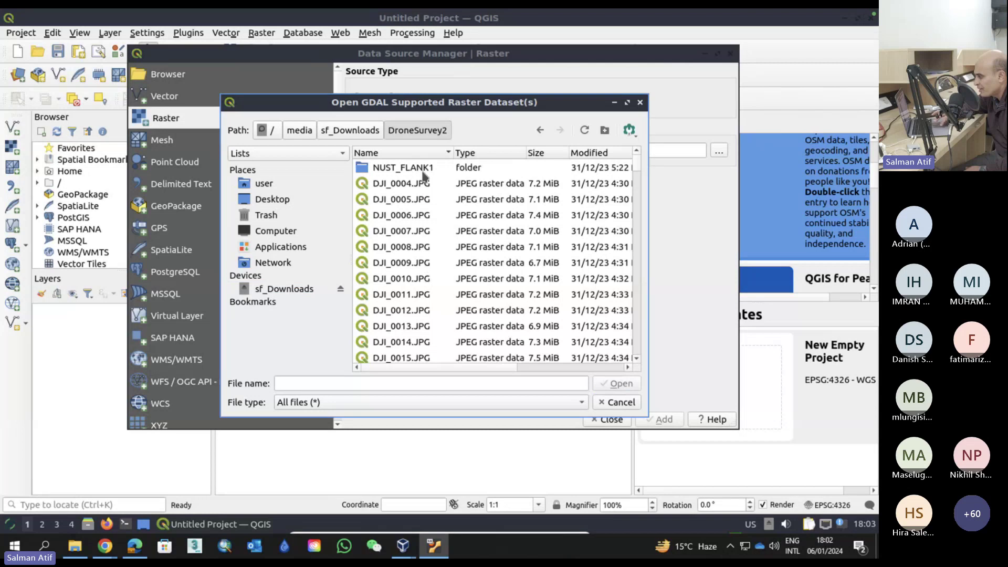
pyautogui.doubleClick(422, 172)
pyautogui.doubleClick(407, 200)
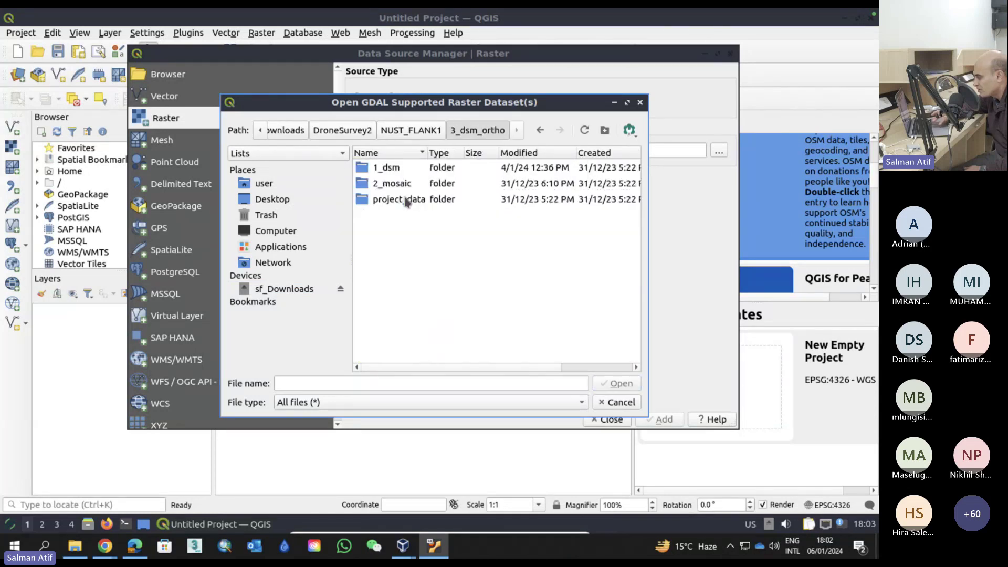
pyautogui.doubleClick(397, 171)
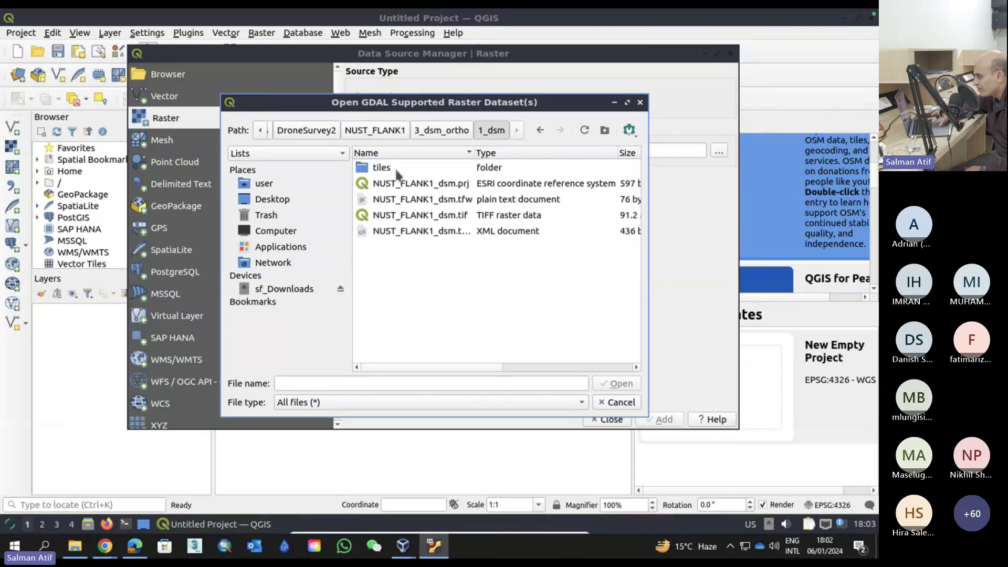
pyautogui.click(415, 217)
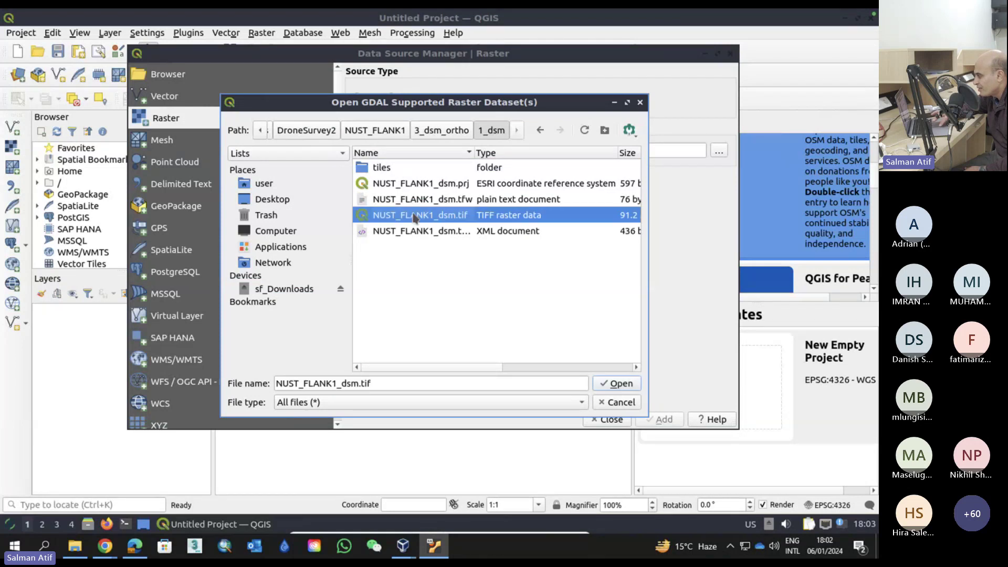
pyautogui.click(603, 384)
pyautogui.click(655, 423)
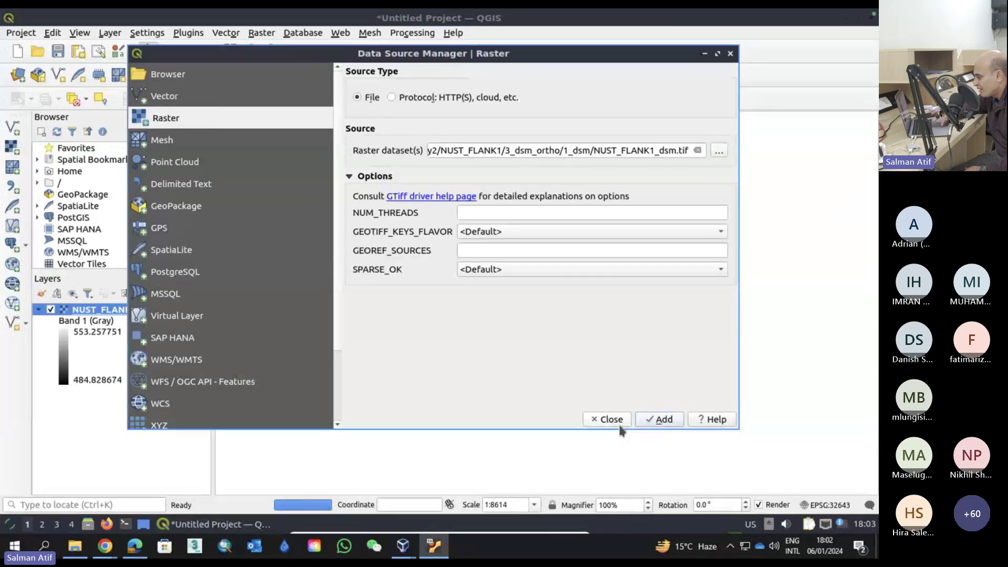
# Remove the NUST_FLANK1_dsm.tif DSM layer from the project
pyautogui.click(613, 420)
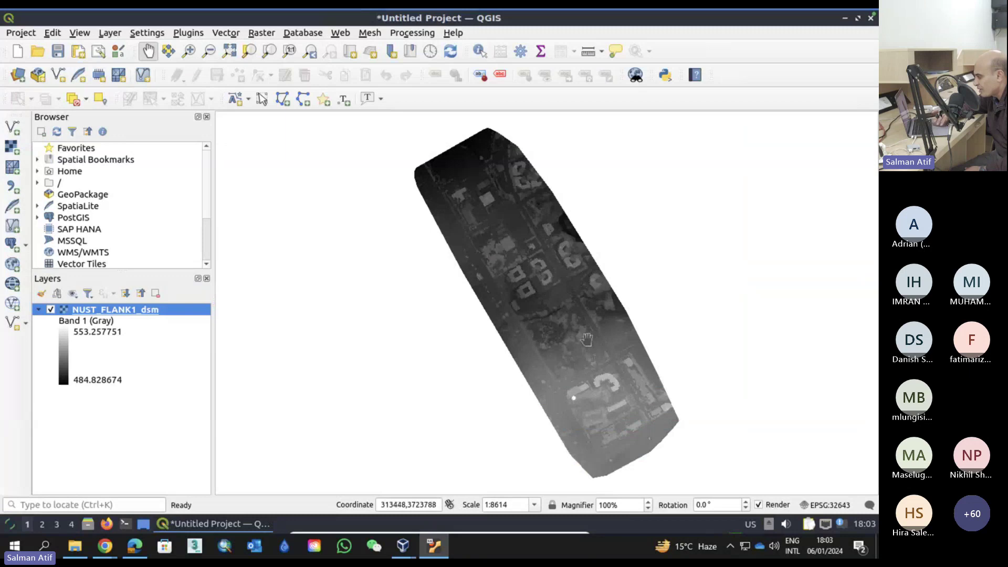
pyautogui.moveTo(587, 337); pyautogui.dragTo(480, 260)
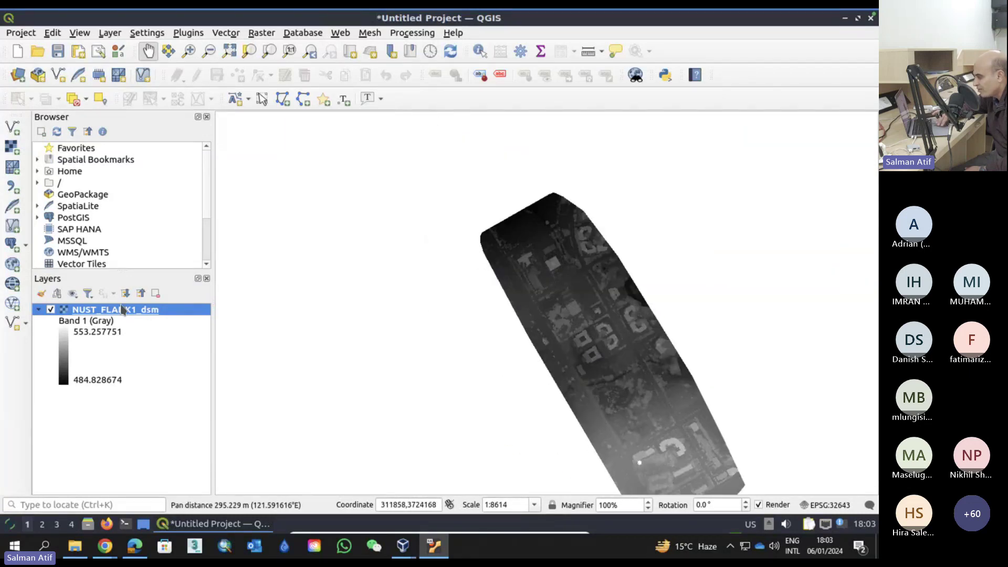
pyautogui.rightClick(122, 310)
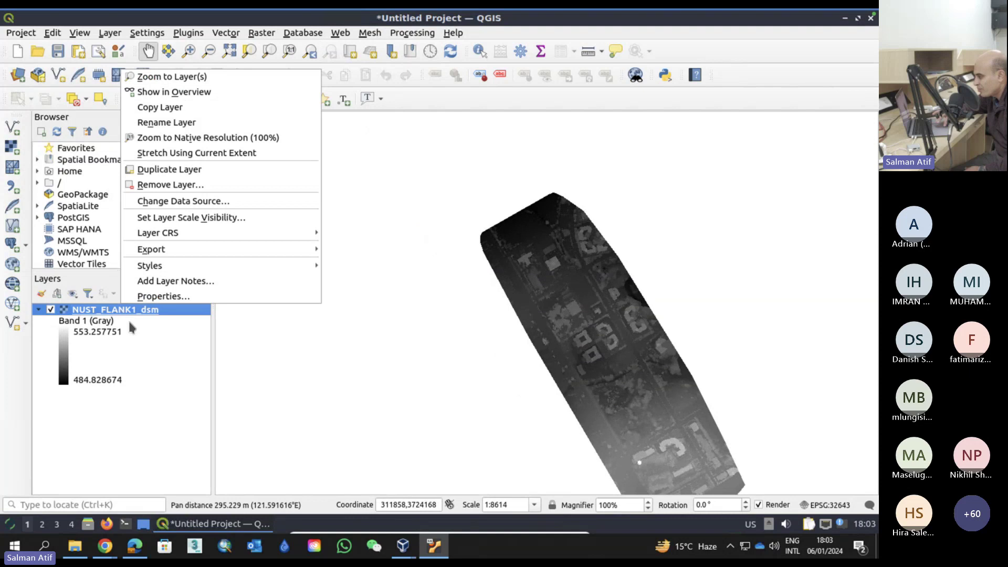
pyautogui.click(183, 186)
pyautogui.click(439, 265)
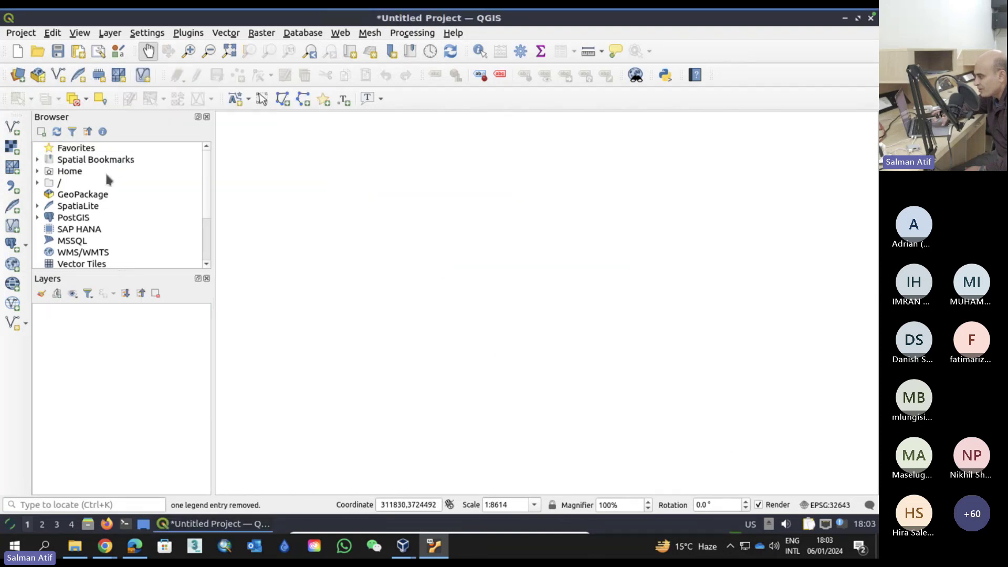
# Add NUST_FLANK1_transparent_mosaic_group1.tif from the 2_mosaic folder as a raster layer
pyautogui.click(21, 149)
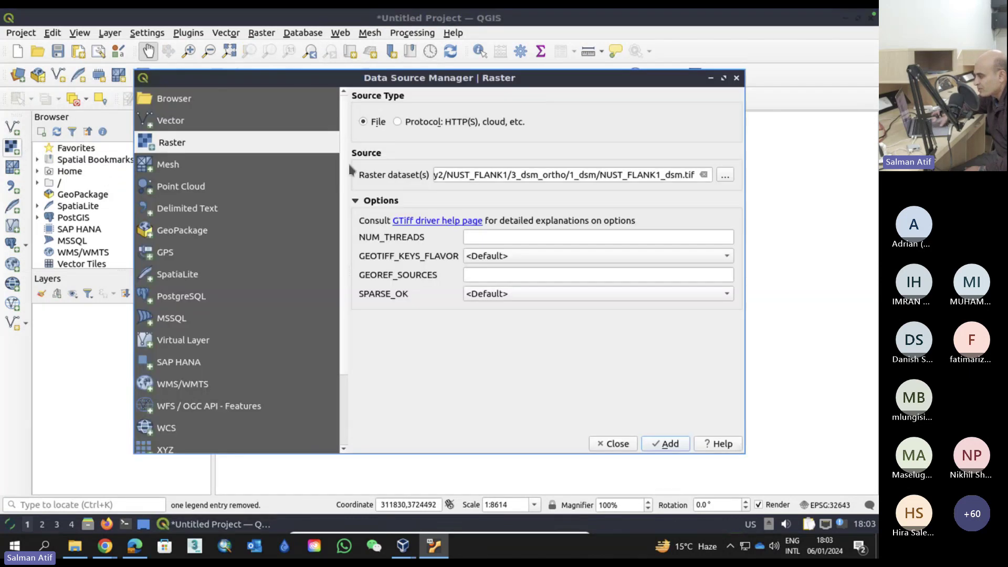
pyautogui.click(703, 175)
pyautogui.click(725, 176)
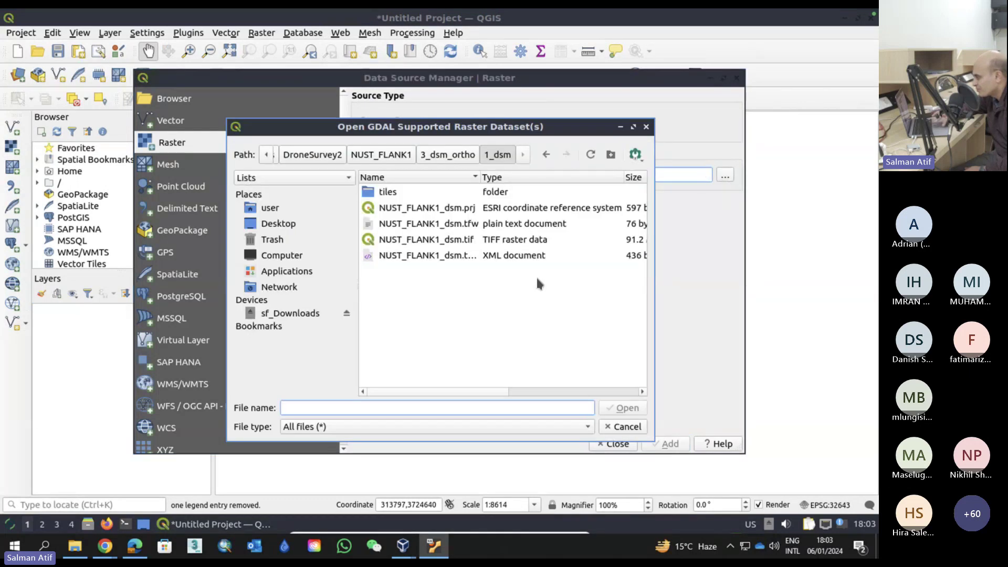
pyautogui.click(502, 304)
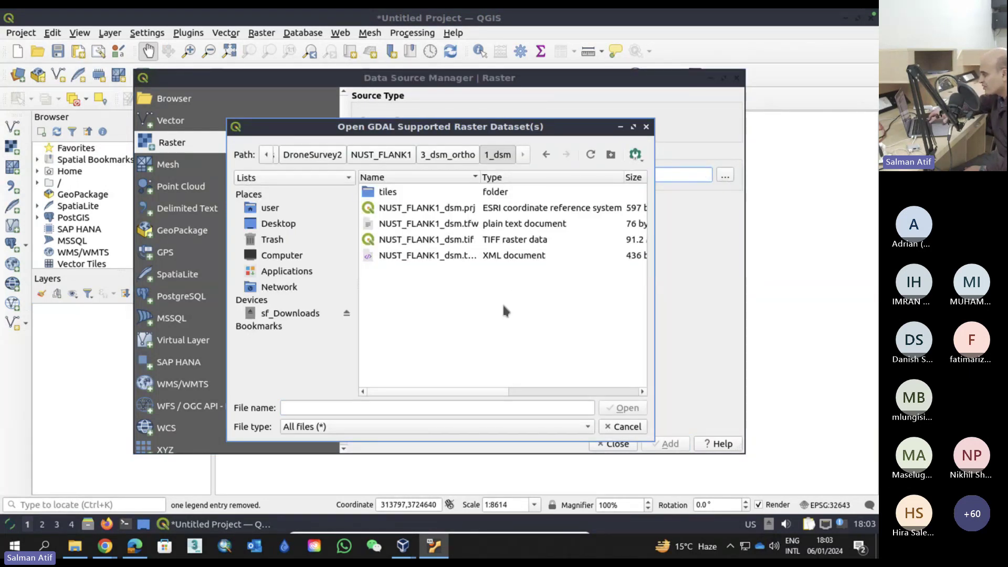
pyautogui.press('Down')
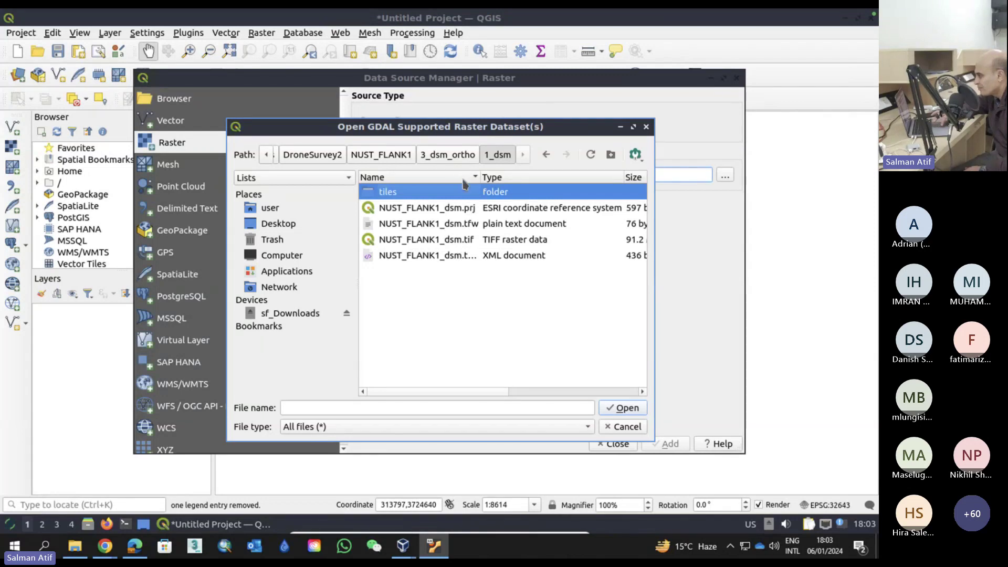
pyautogui.click(461, 159)
pyautogui.doubleClick(412, 212)
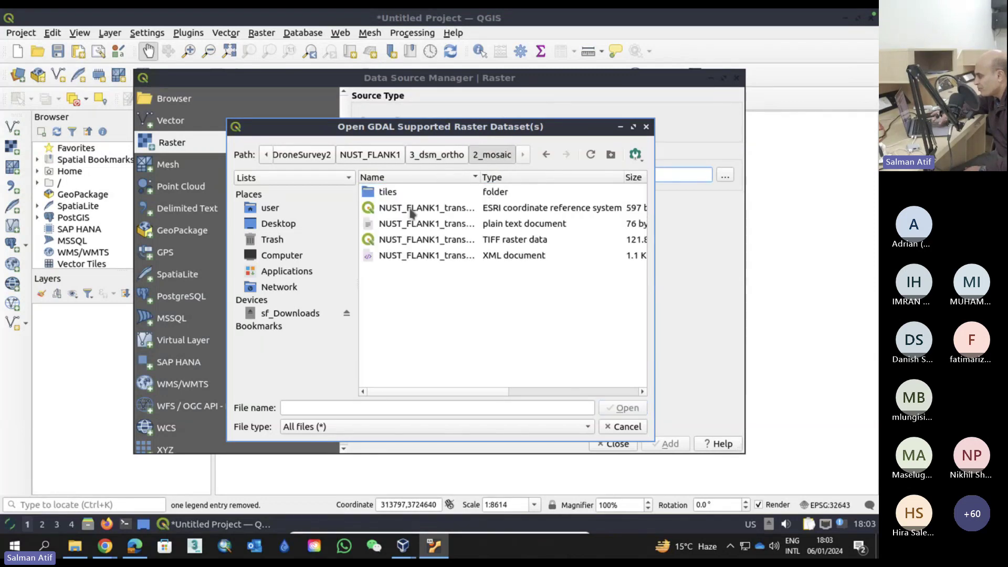
pyautogui.click(414, 211)
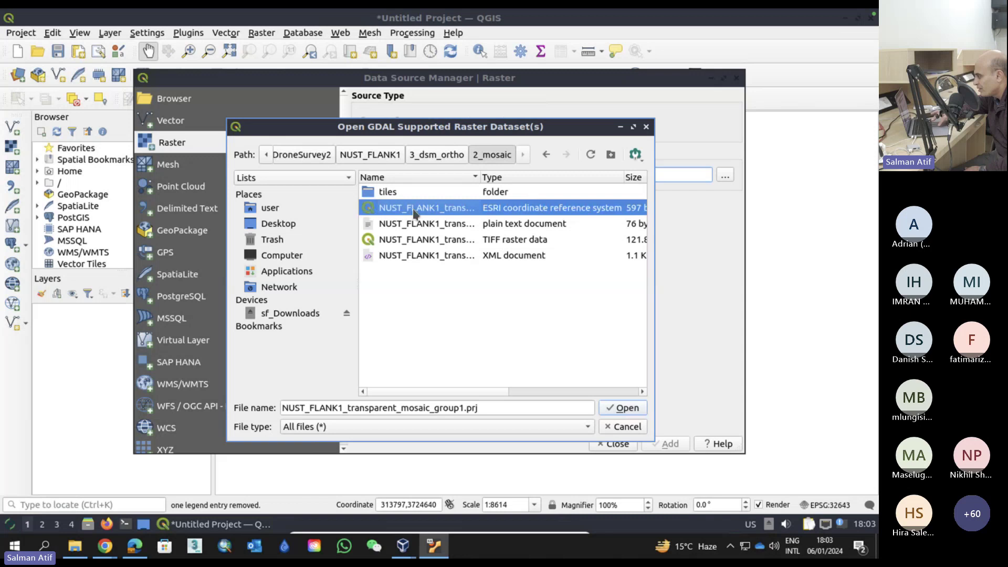
pyautogui.click(415, 240)
pyautogui.click(628, 409)
pyautogui.click(666, 444)
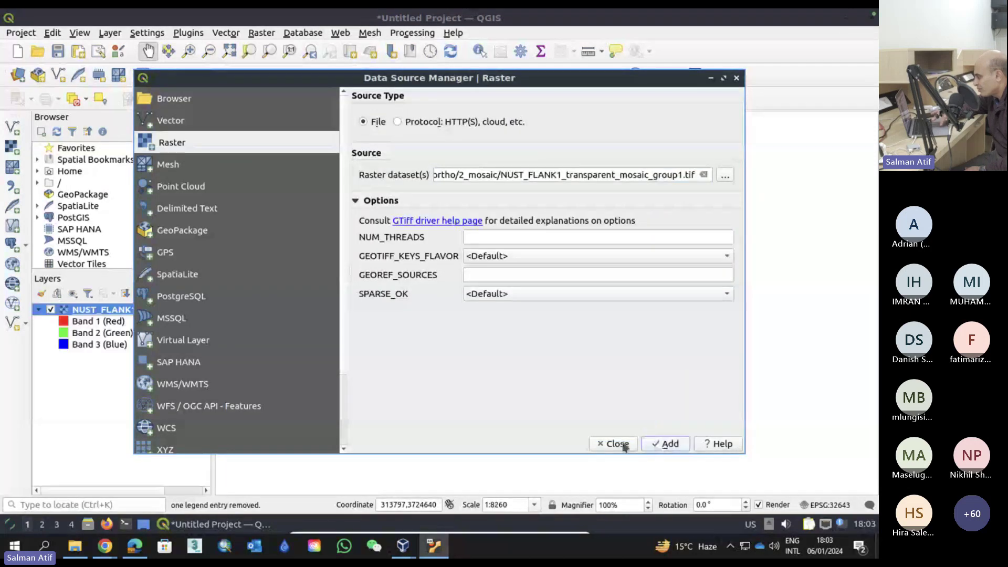
pyautogui.click(625, 447)
# Zoom into the orthomosaic and pan toward its southern end
pyautogui.moveTo(571, 307); pyautogui.dragTo(521, 299)
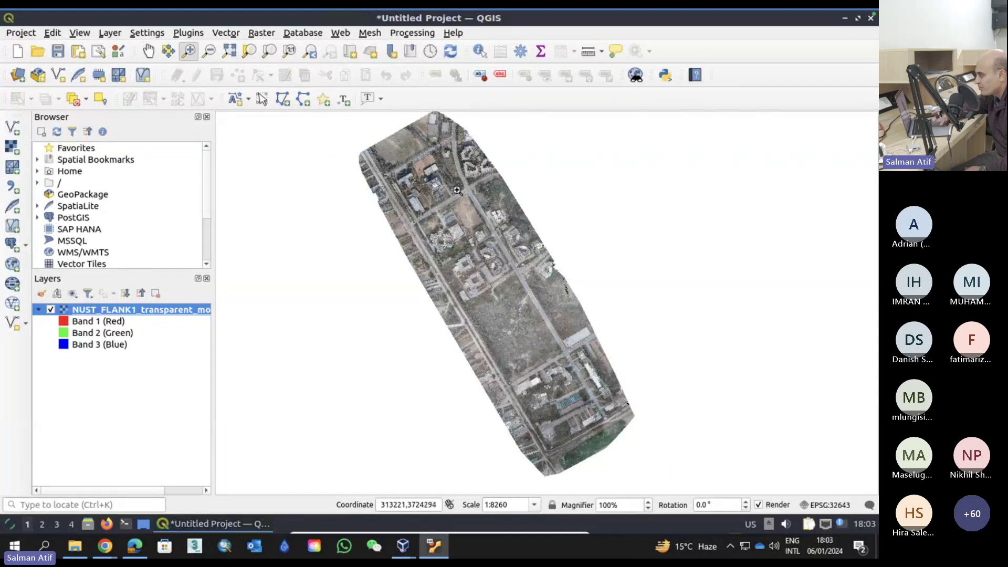
pyautogui.moveTo(384, 154); pyautogui.dragTo(557, 330)
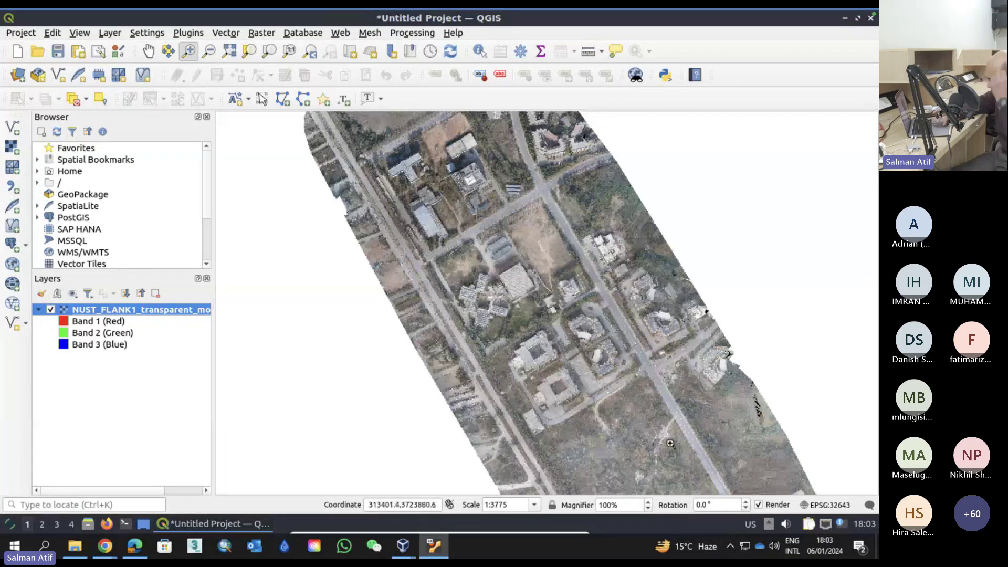
pyautogui.click(149, 50)
pyautogui.moveTo(584, 347); pyautogui.dragTo(406, 117)
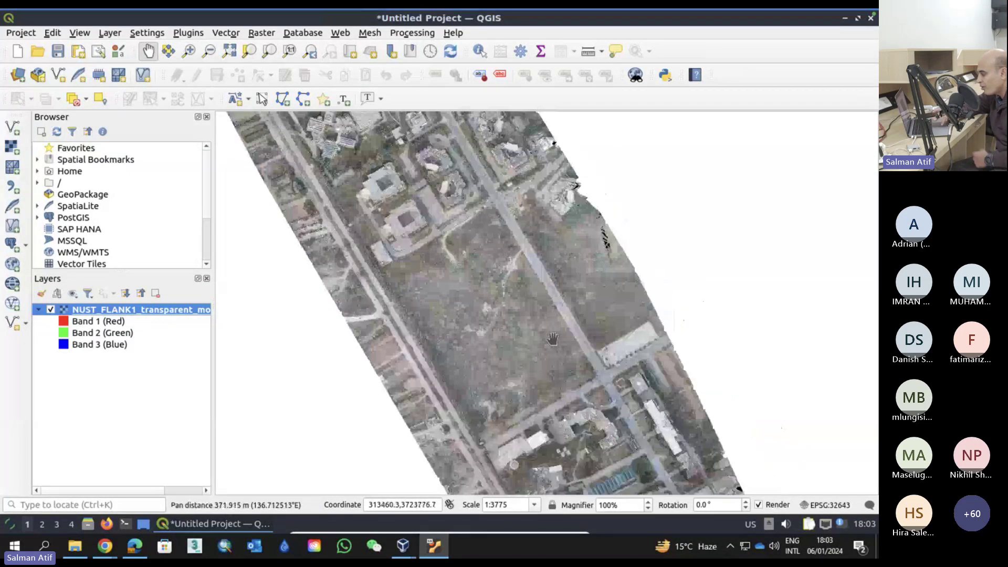
pyautogui.moveTo(552, 334); pyautogui.dragTo(495, 253)
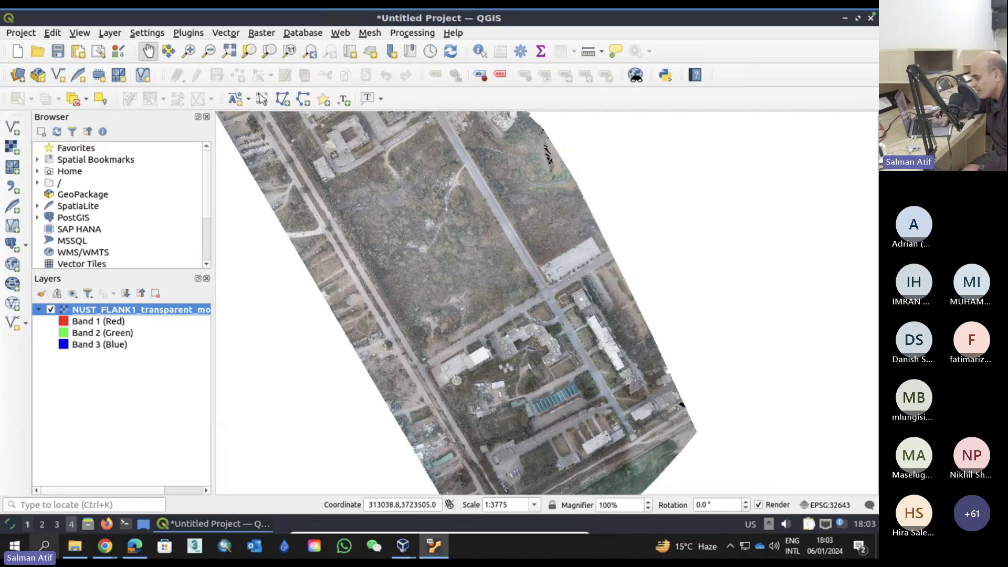
# Check the DroneSurvey2 and Downloads folders on the host, then minimise QGIS to show the desktop
pyautogui.click(74, 546)
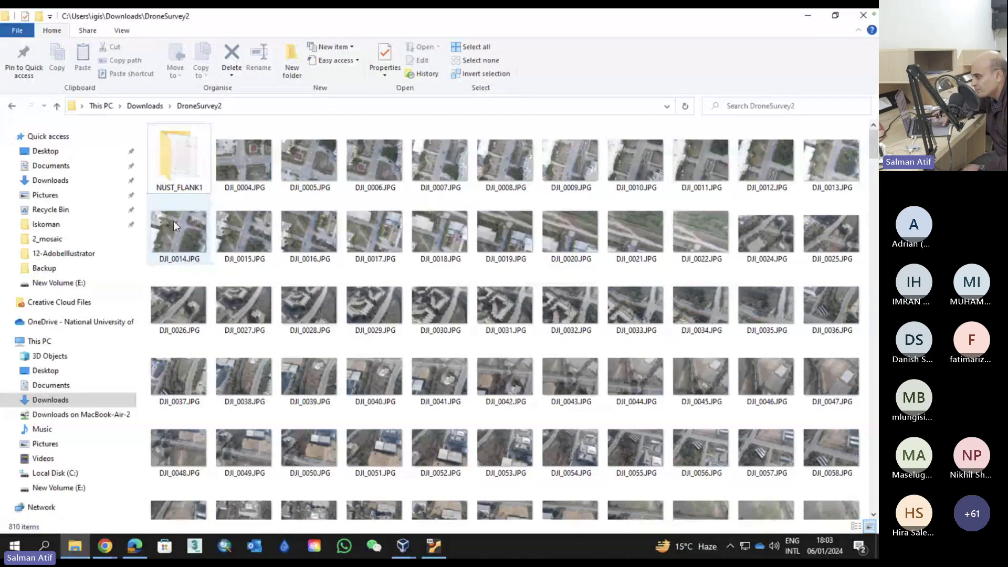
pyautogui.click(145, 105)
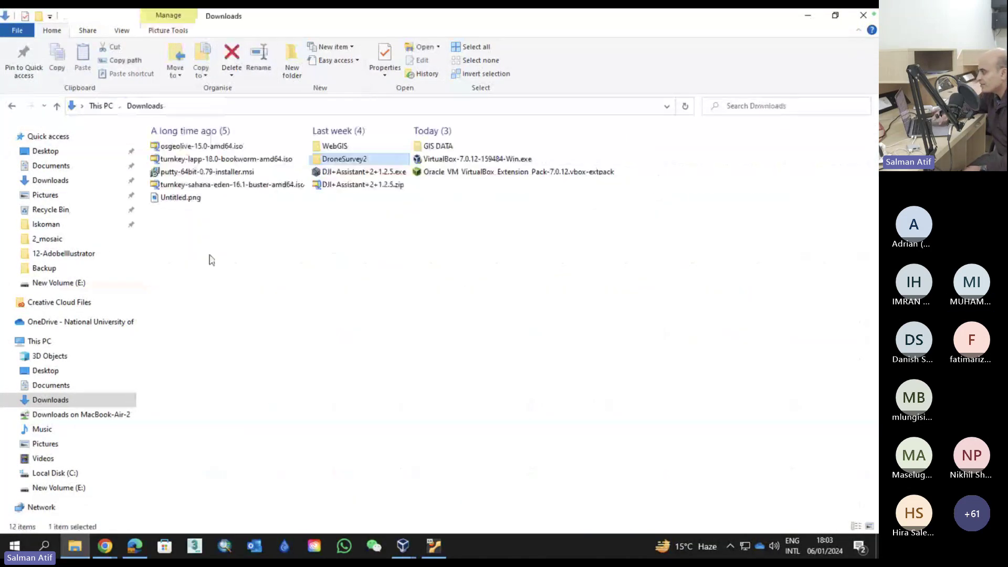
pyautogui.hotkey('alt', 'Tab')
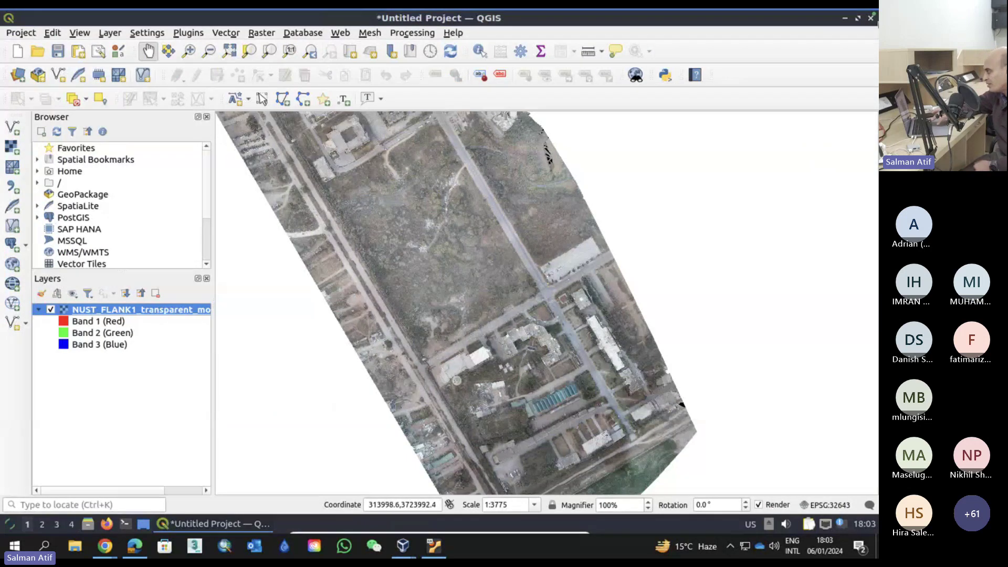
pyautogui.click(845, 19)
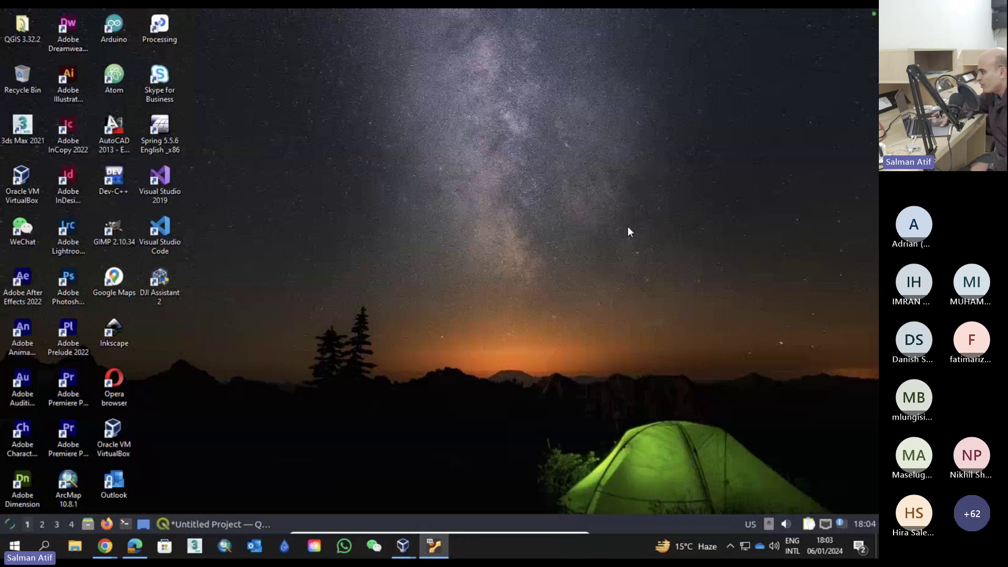